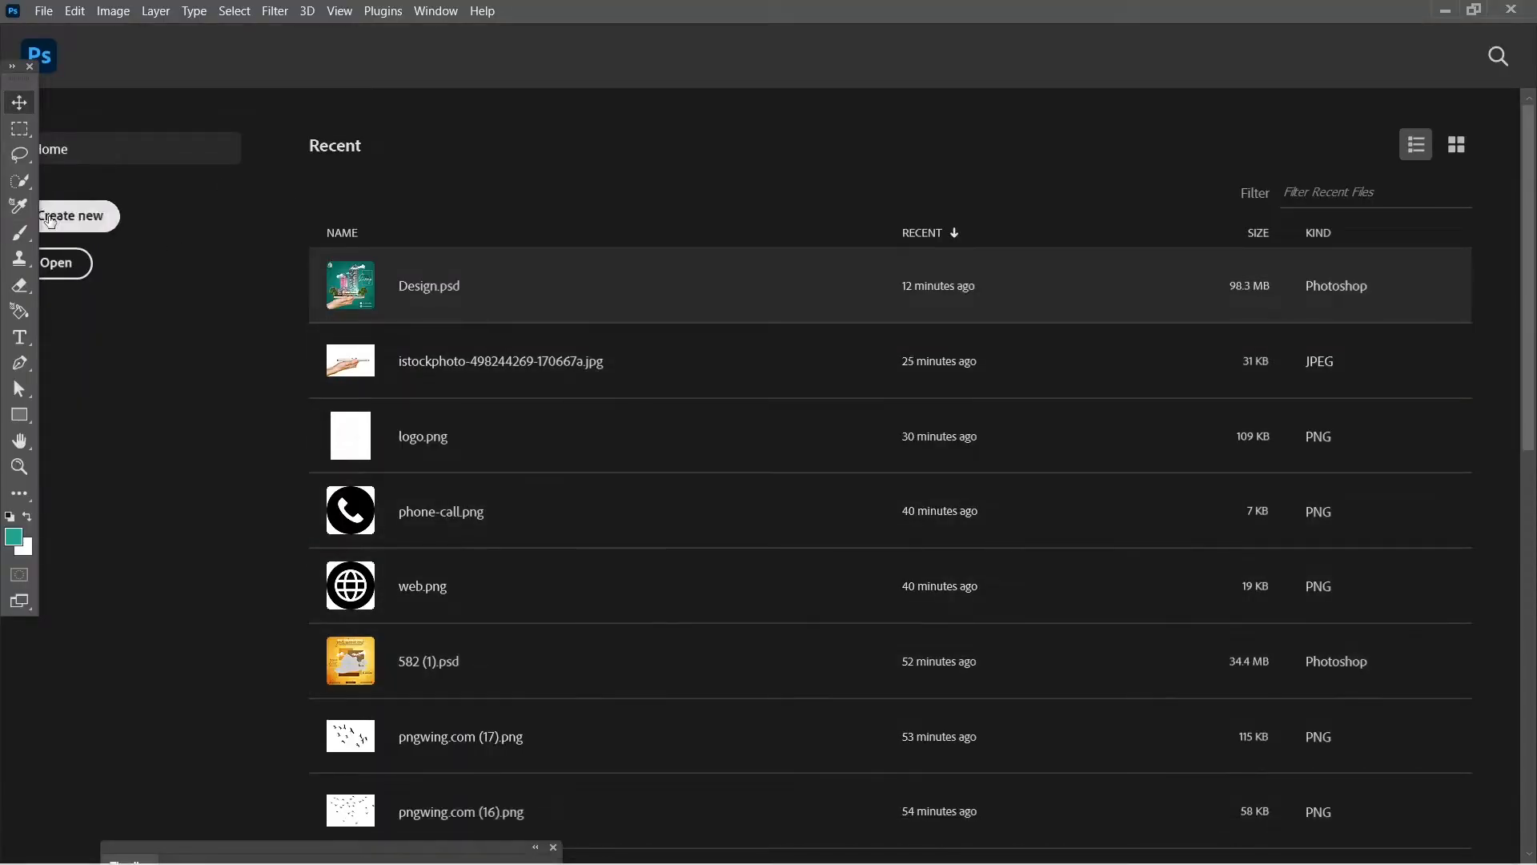
Step: Create a new 1080 × 1080 pixel RGB document with a resolution of 300 pixels/inch and a white background
{"action": "left_click", "coordinate": [91, 213]}
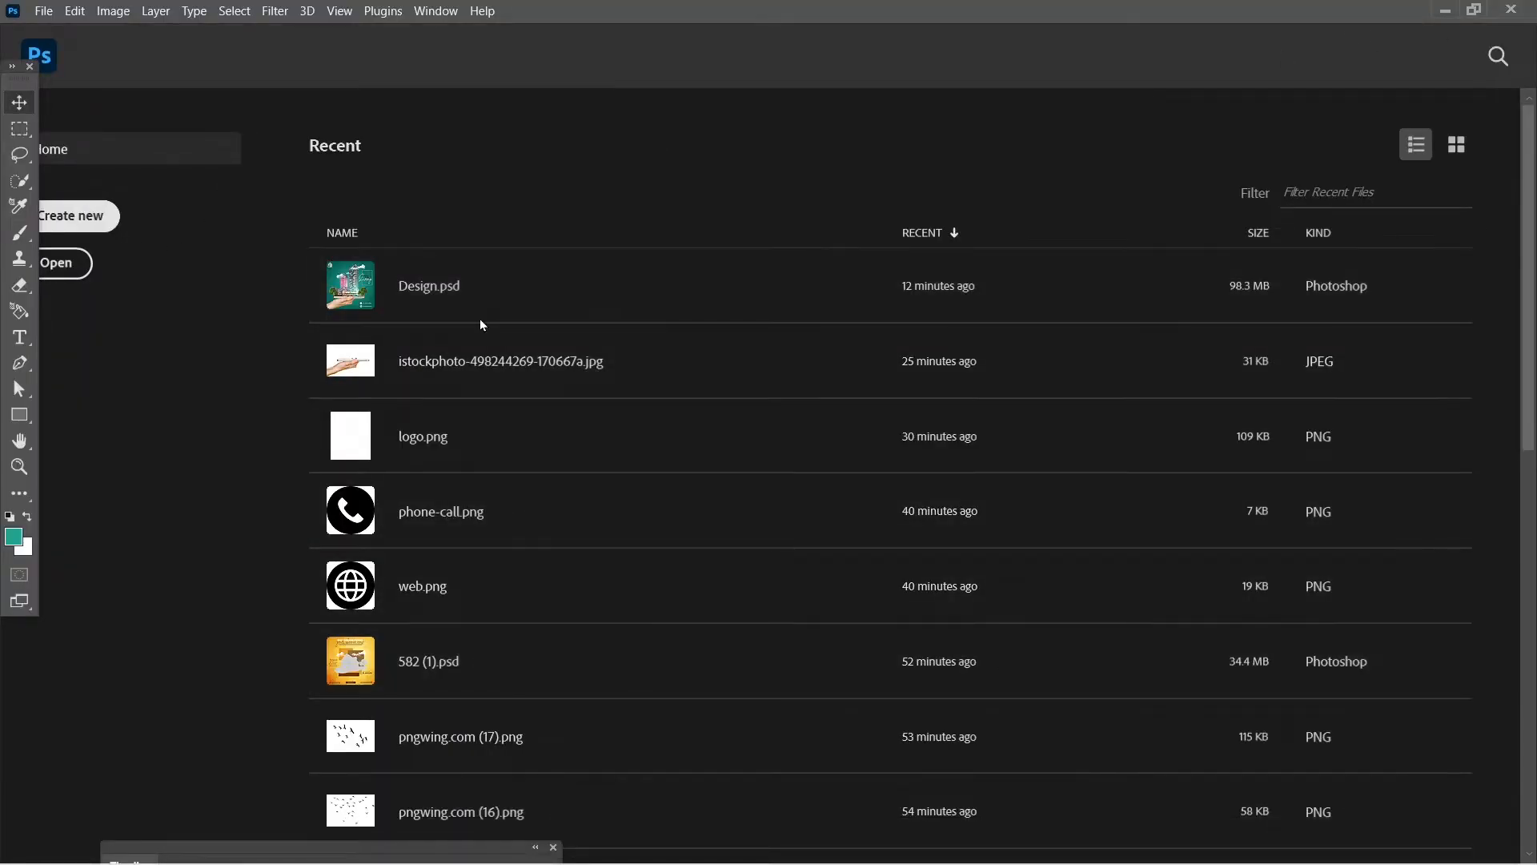
{"action": "left_click", "coordinate": [1059, 270]}
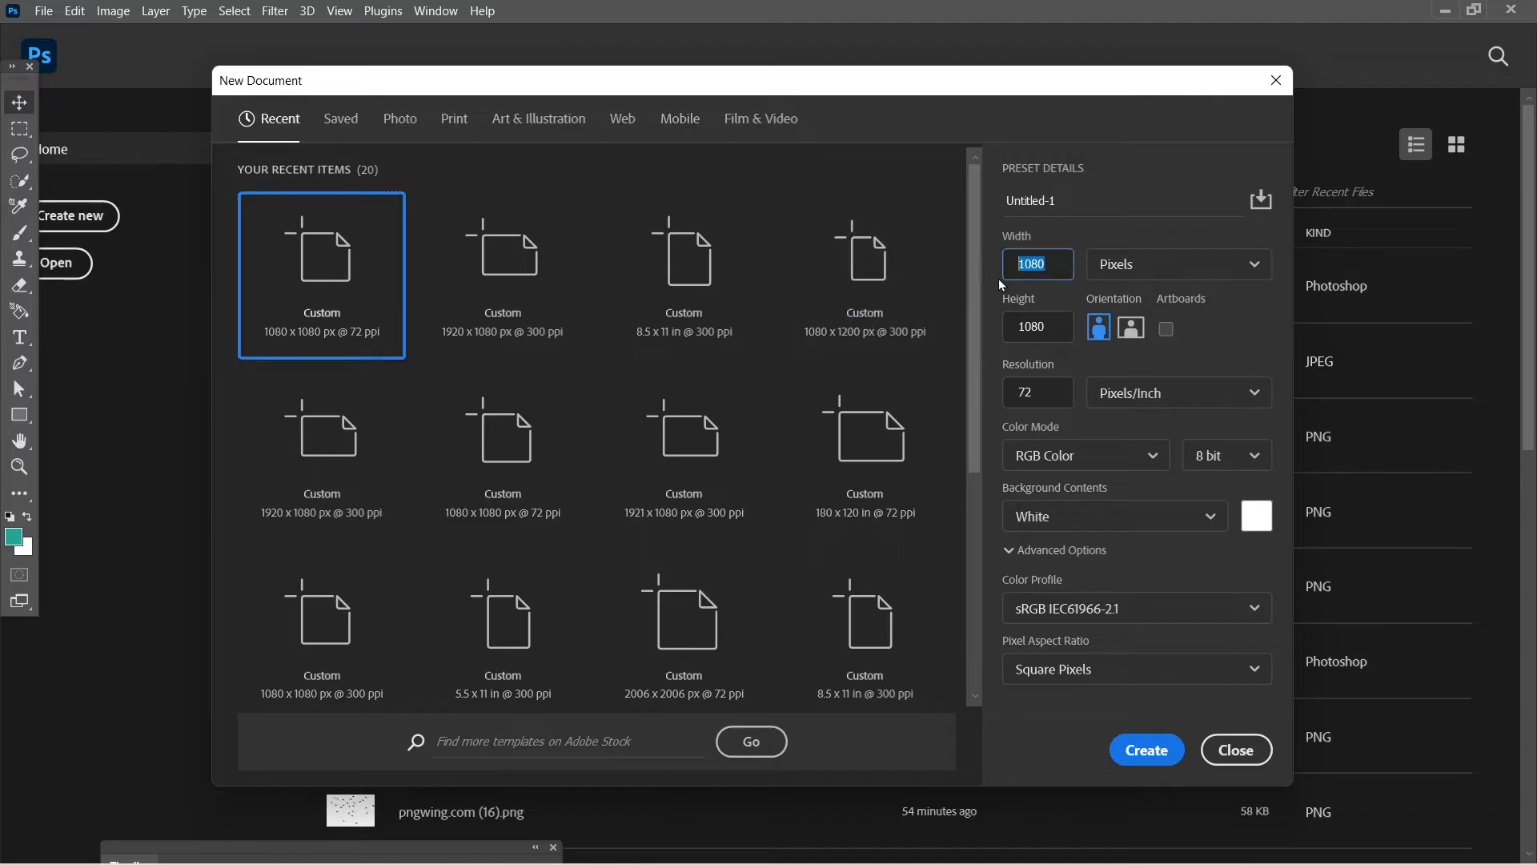
{"action": "left_click", "coordinate": [1045, 327]}
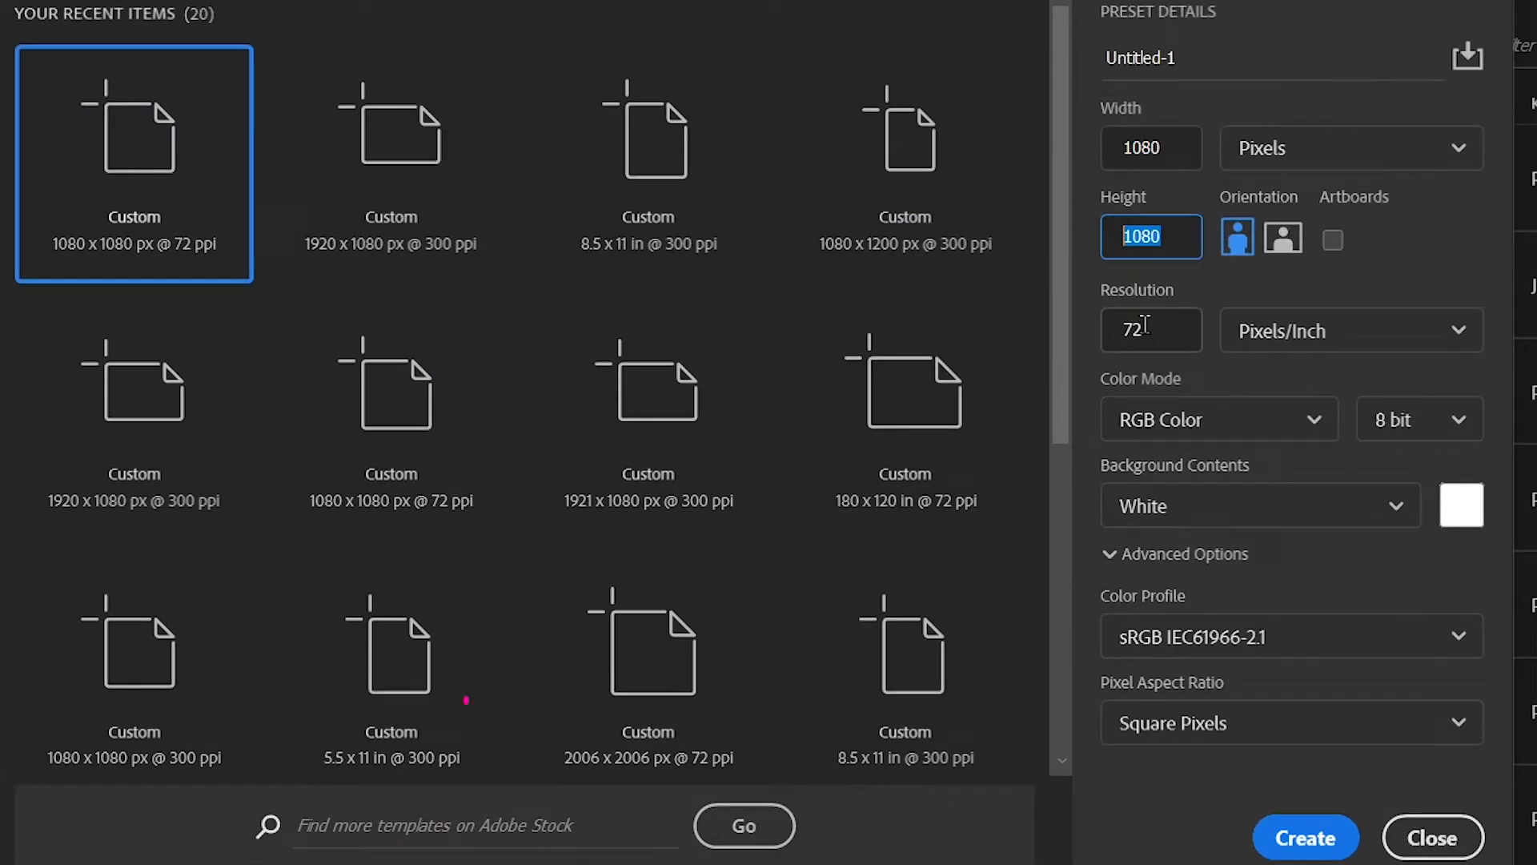
{"action": "left_click", "coordinate": [1146, 324]}
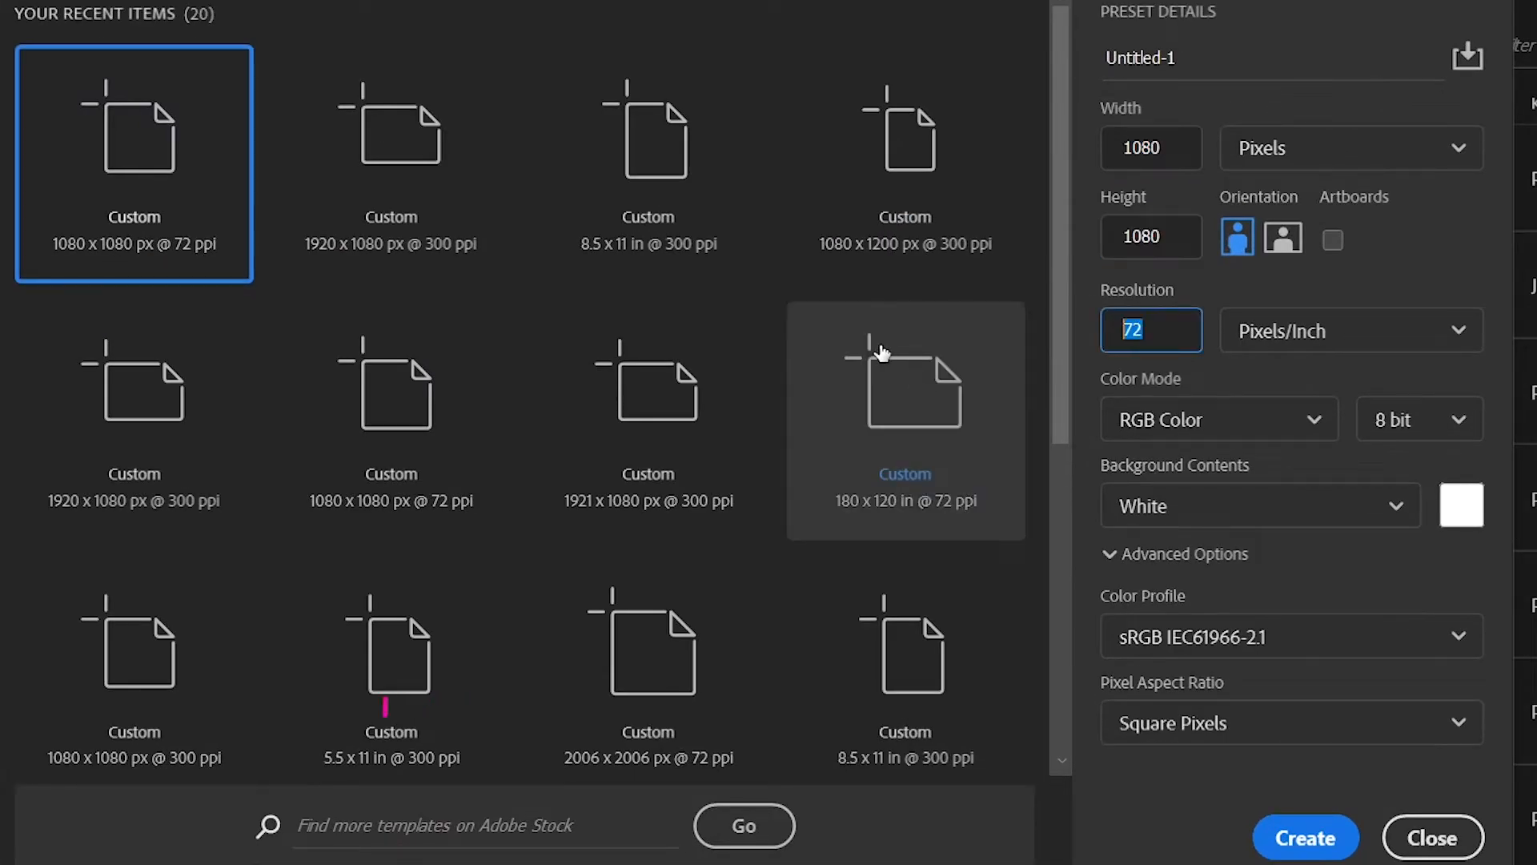
{"action": "type", "text": "300"}
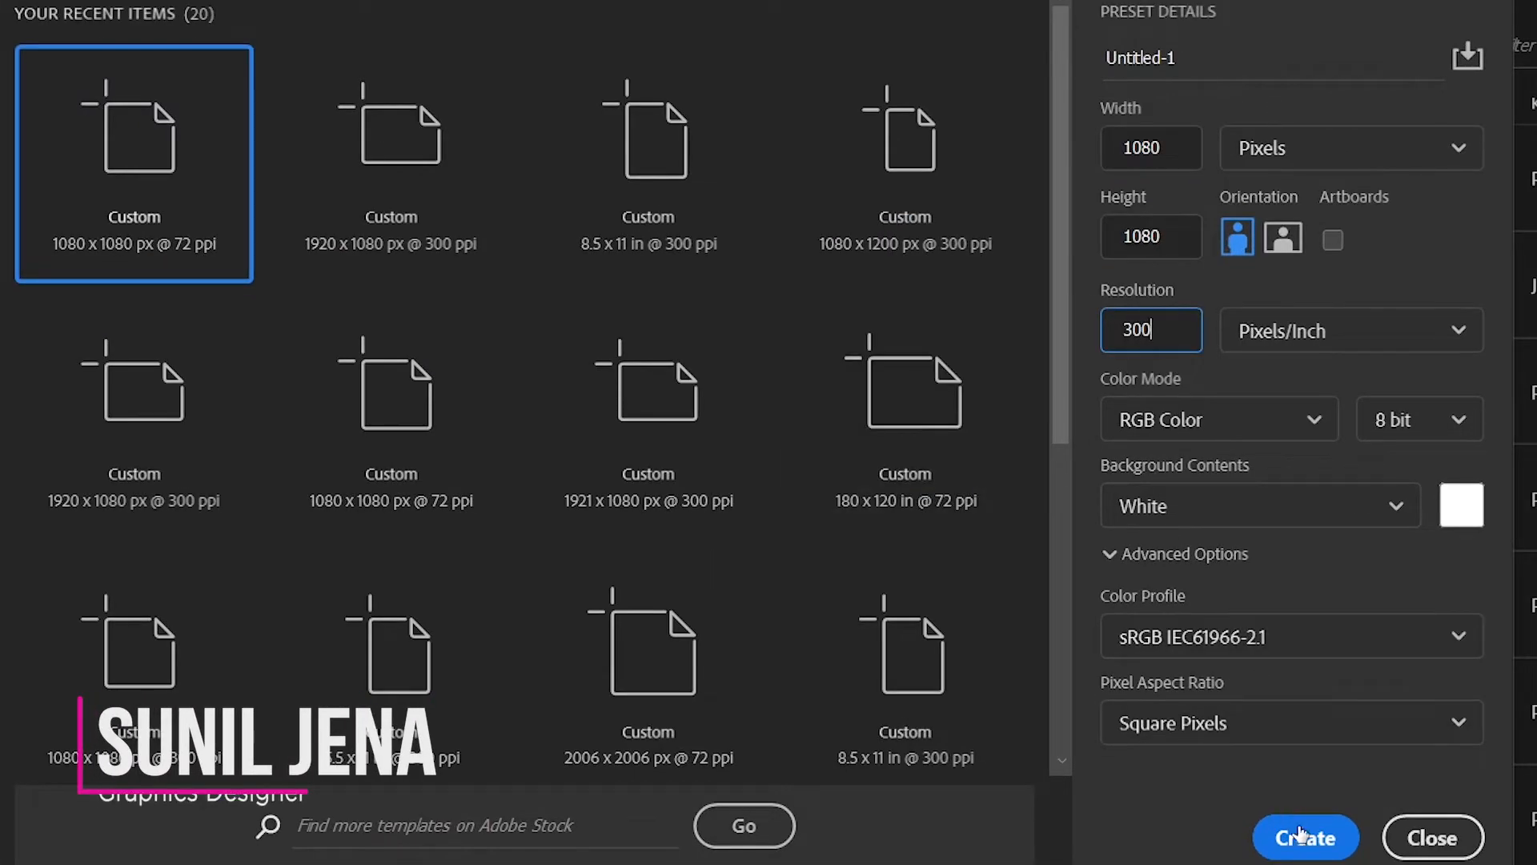
{"action": "left_click", "coordinate": [1270, 828]}
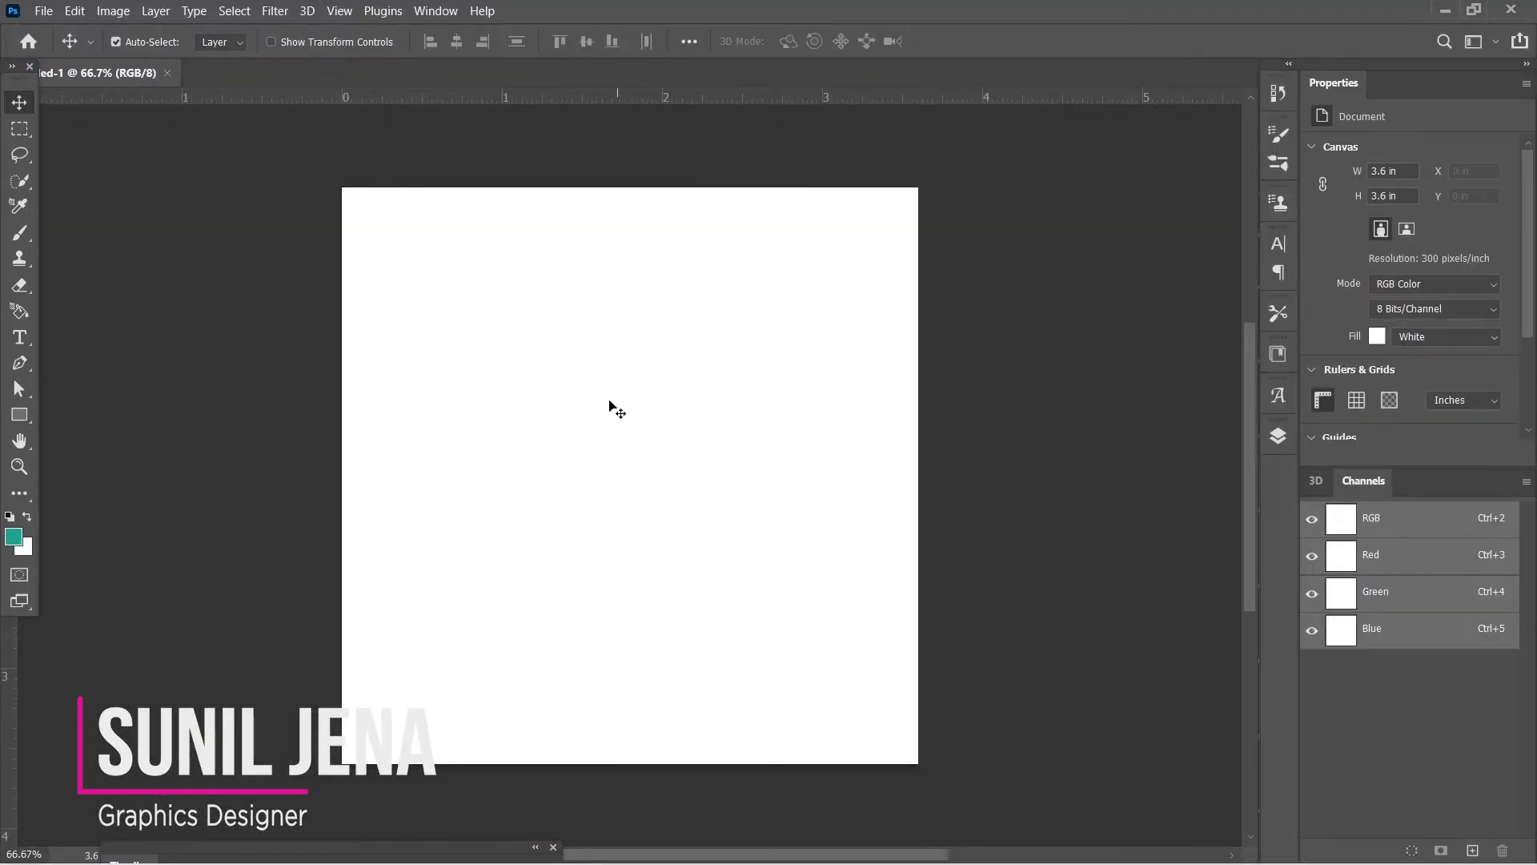
{"action": "scroll", "coordinate": [609, 401], "scroll_direction": "up", "scroll_amount": 1}
{"action": "left_click_drag", "start_coordinate": [632, 387], "coordinate": [677, 377]}
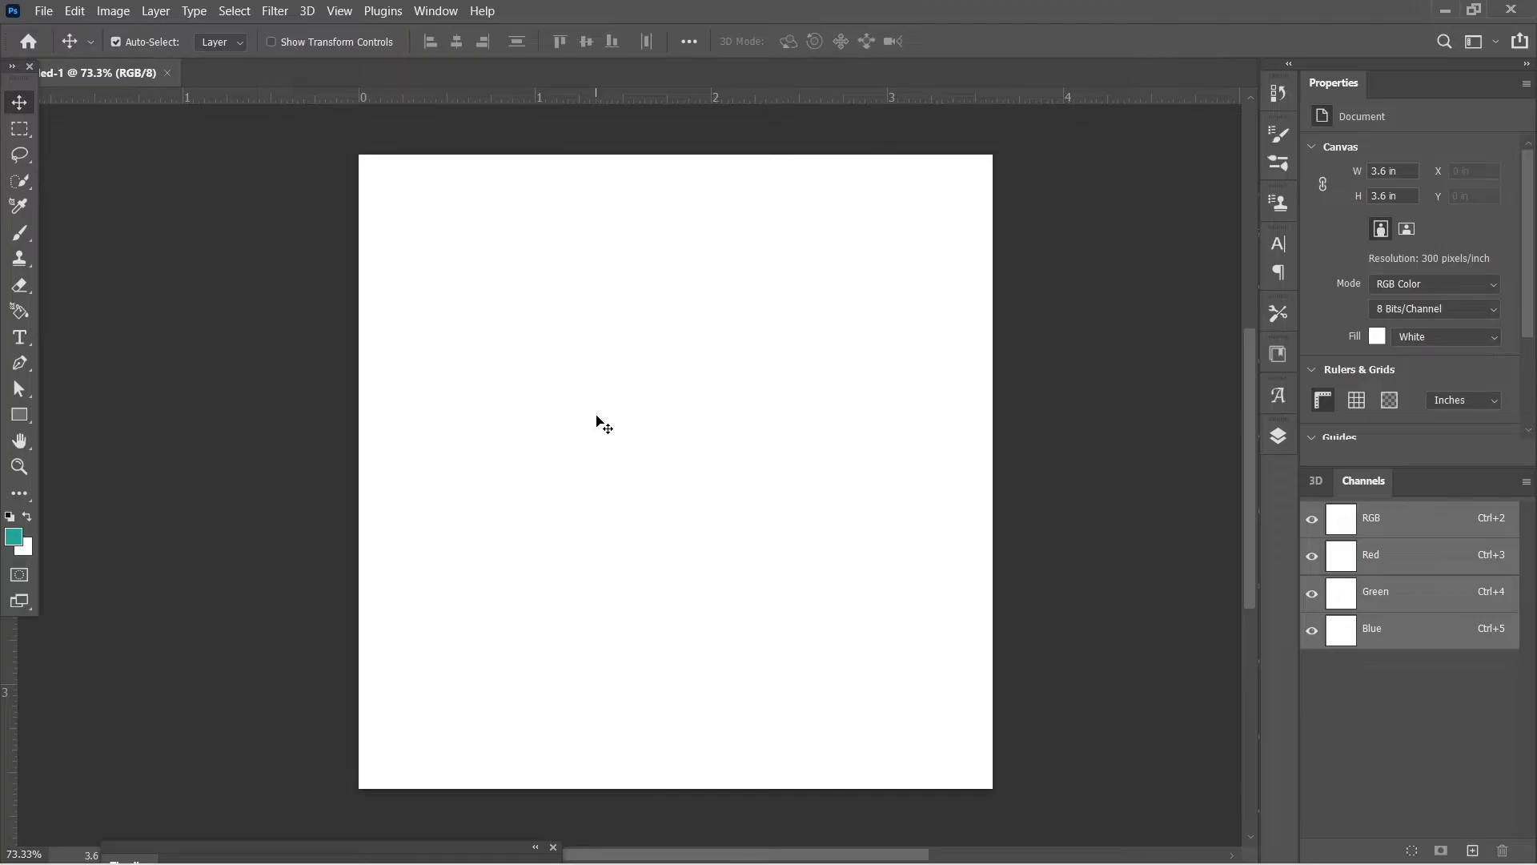
{"action": "left_click", "coordinate": [50, 11]}
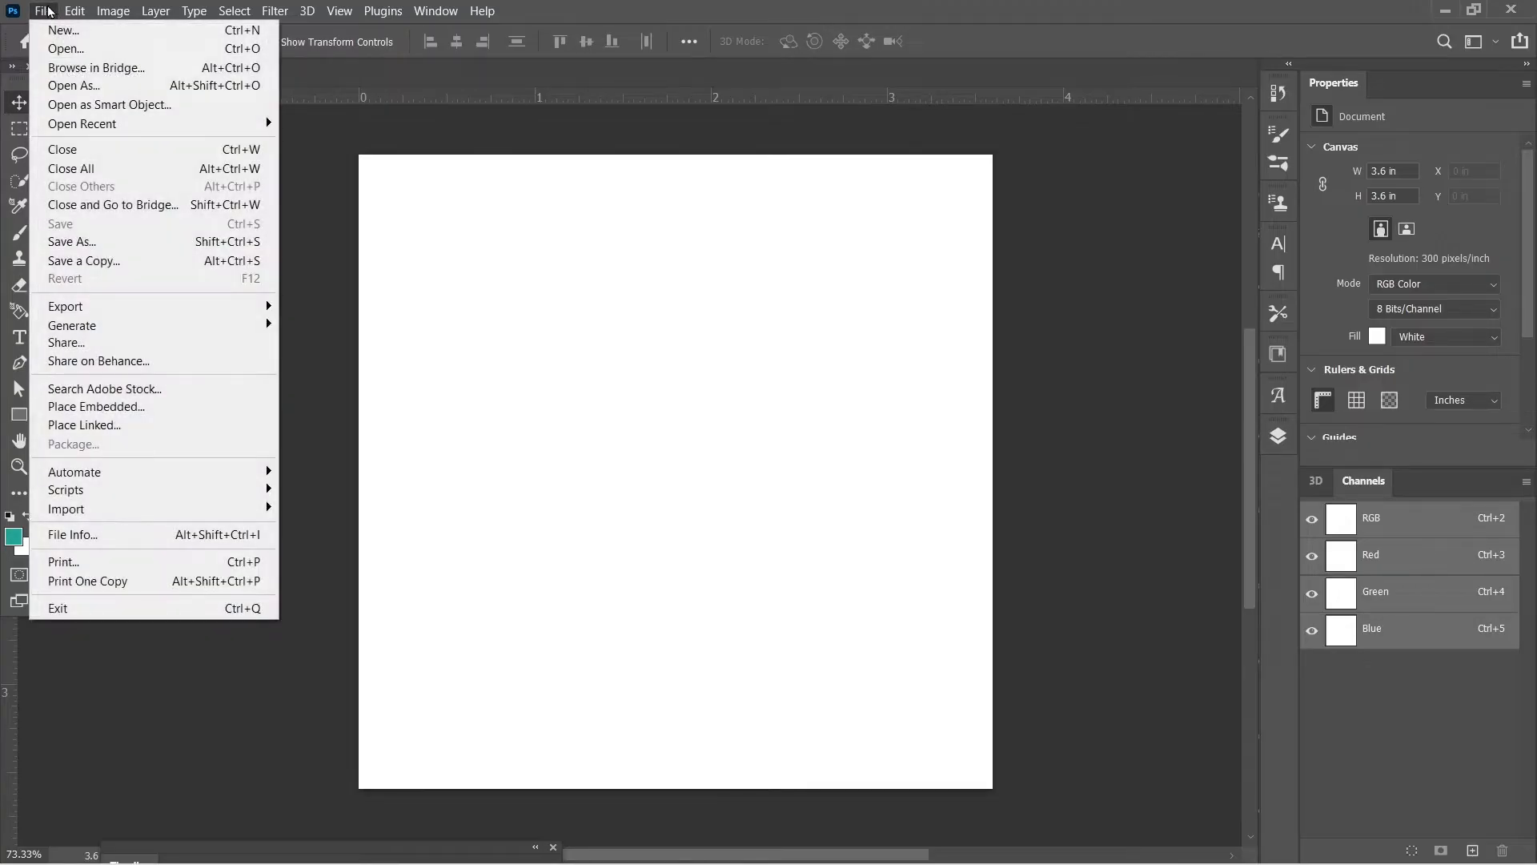
{"action": "left_click", "coordinate": [549, 337]}
Step: Add a gradient fill layer above the background using the teal-to-white preset from the Basics group
{"action": "left_click", "coordinate": [1279, 437]}
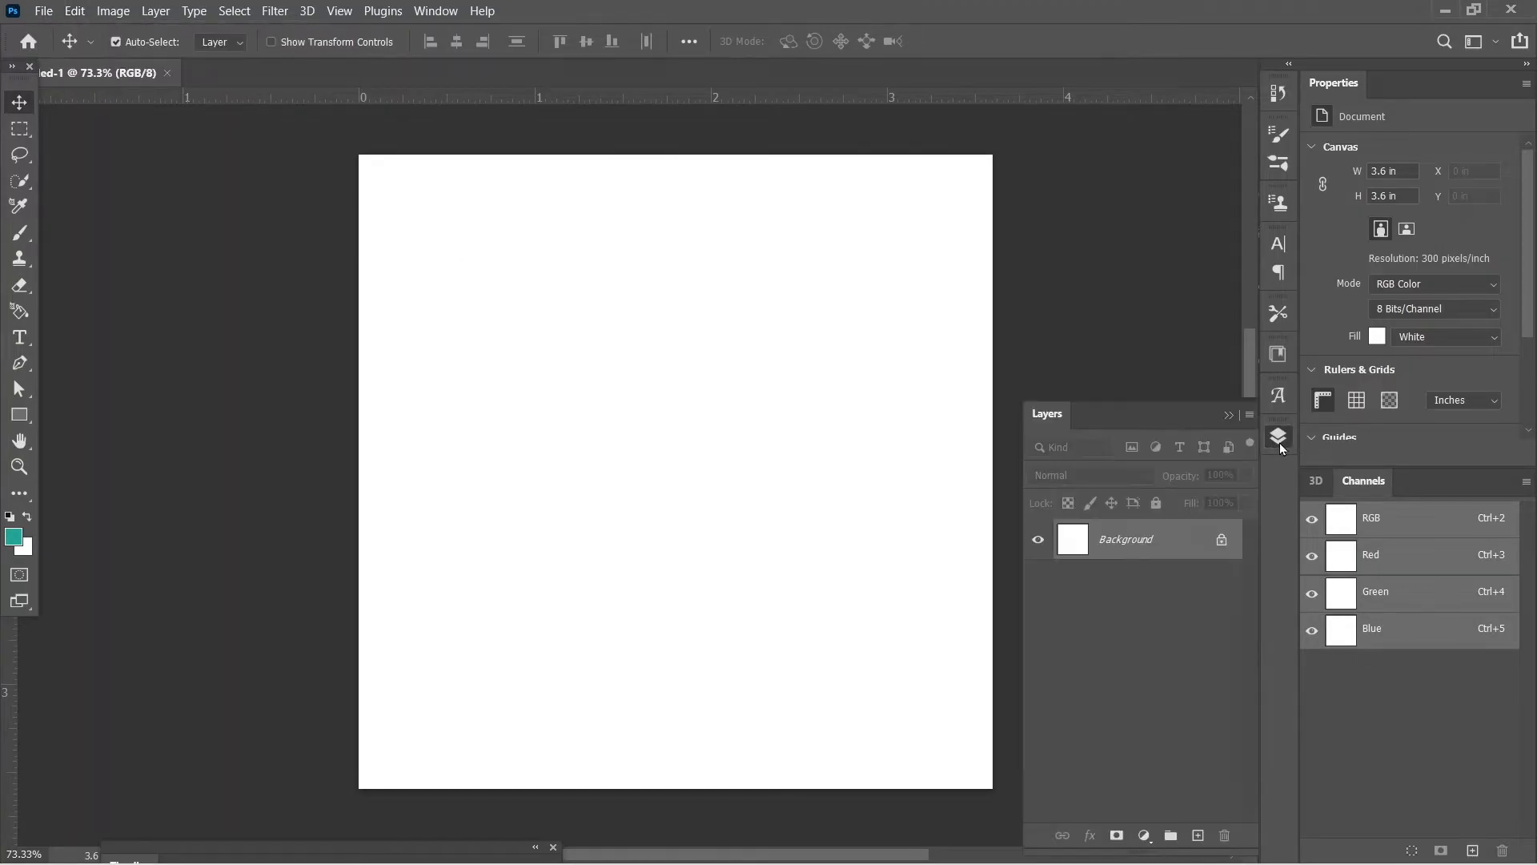
{"action": "left_click", "coordinate": [1144, 835]}
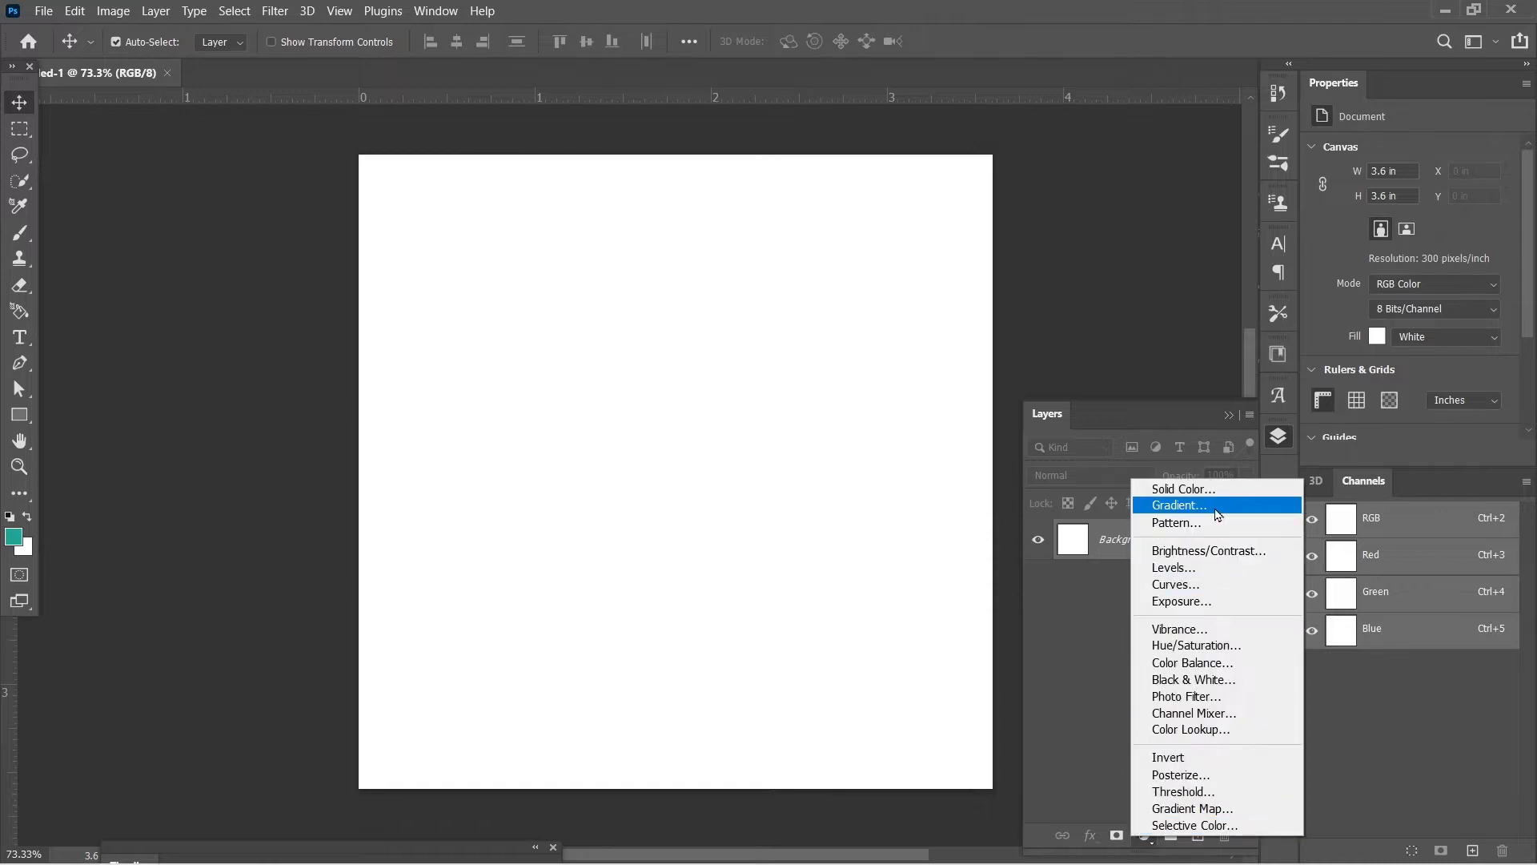
{"action": "left_click", "coordinate": [1213, 502]}
{"action": "left_click", "coordinate": [1179, 152]}
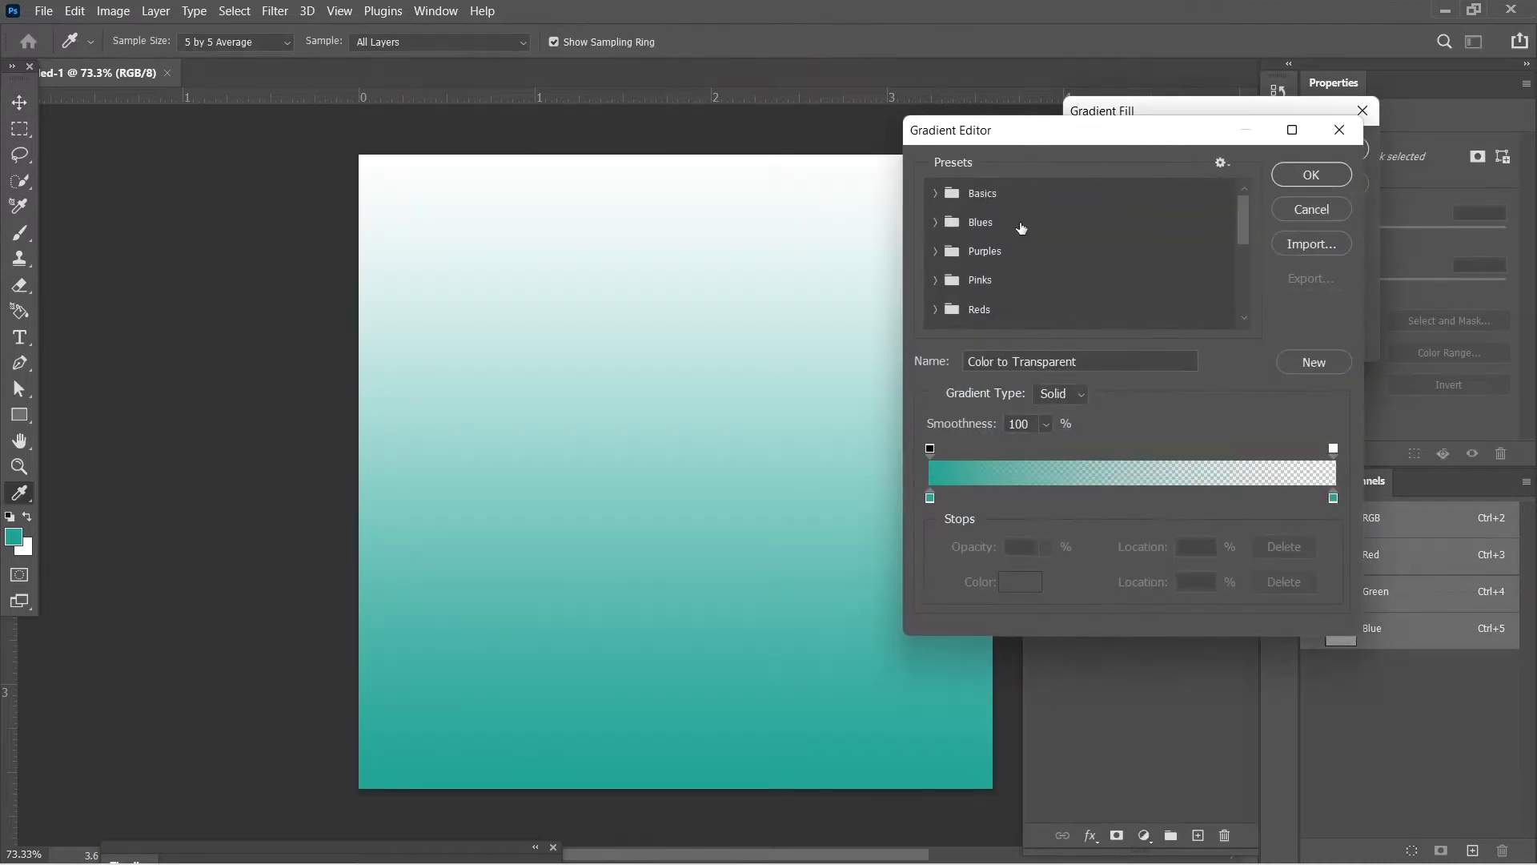
{"action": "left_click", "coordinate": [935, 194]}
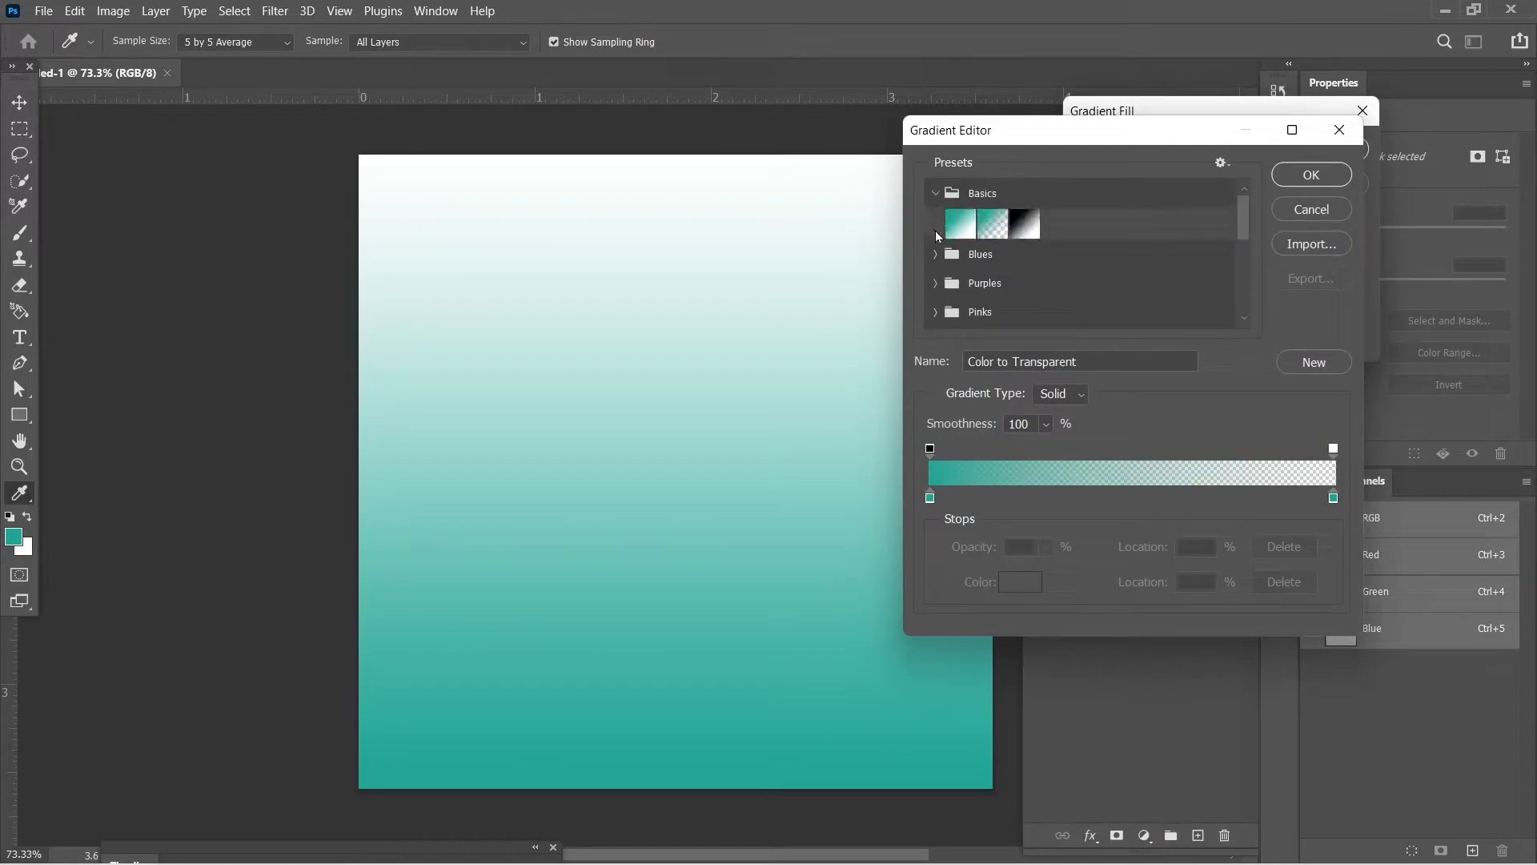
{"action": "left_click", "coordinate": [960, 223]}
Step: Change the gradient's white end stop to dark teal 056057 and accept the edited gradient
{"action": "double_click", "coordinate": [1333, 498]}
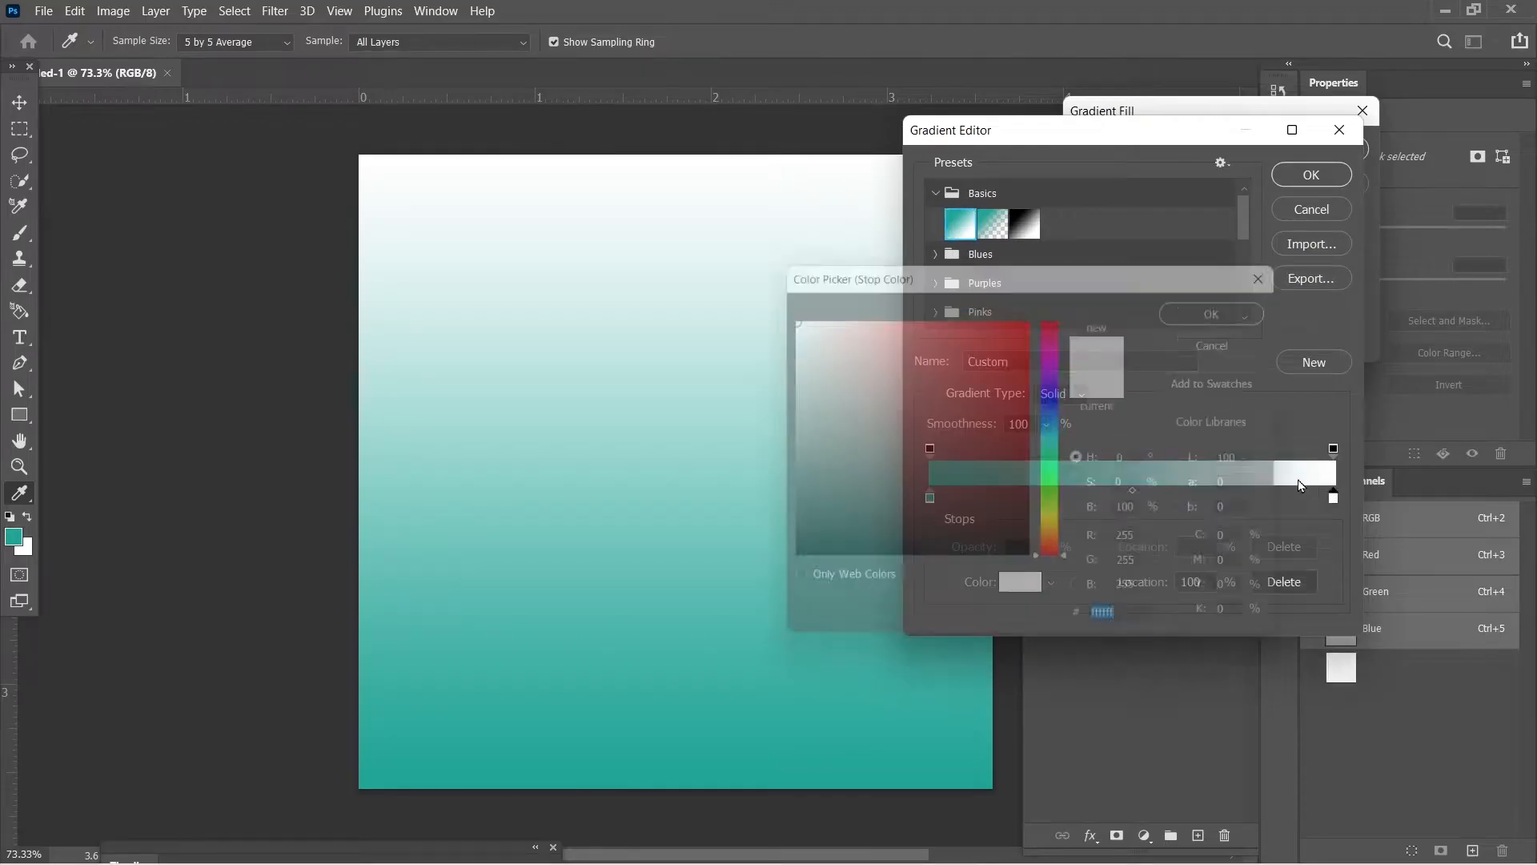
{"action": "type", "text": "055f56"}
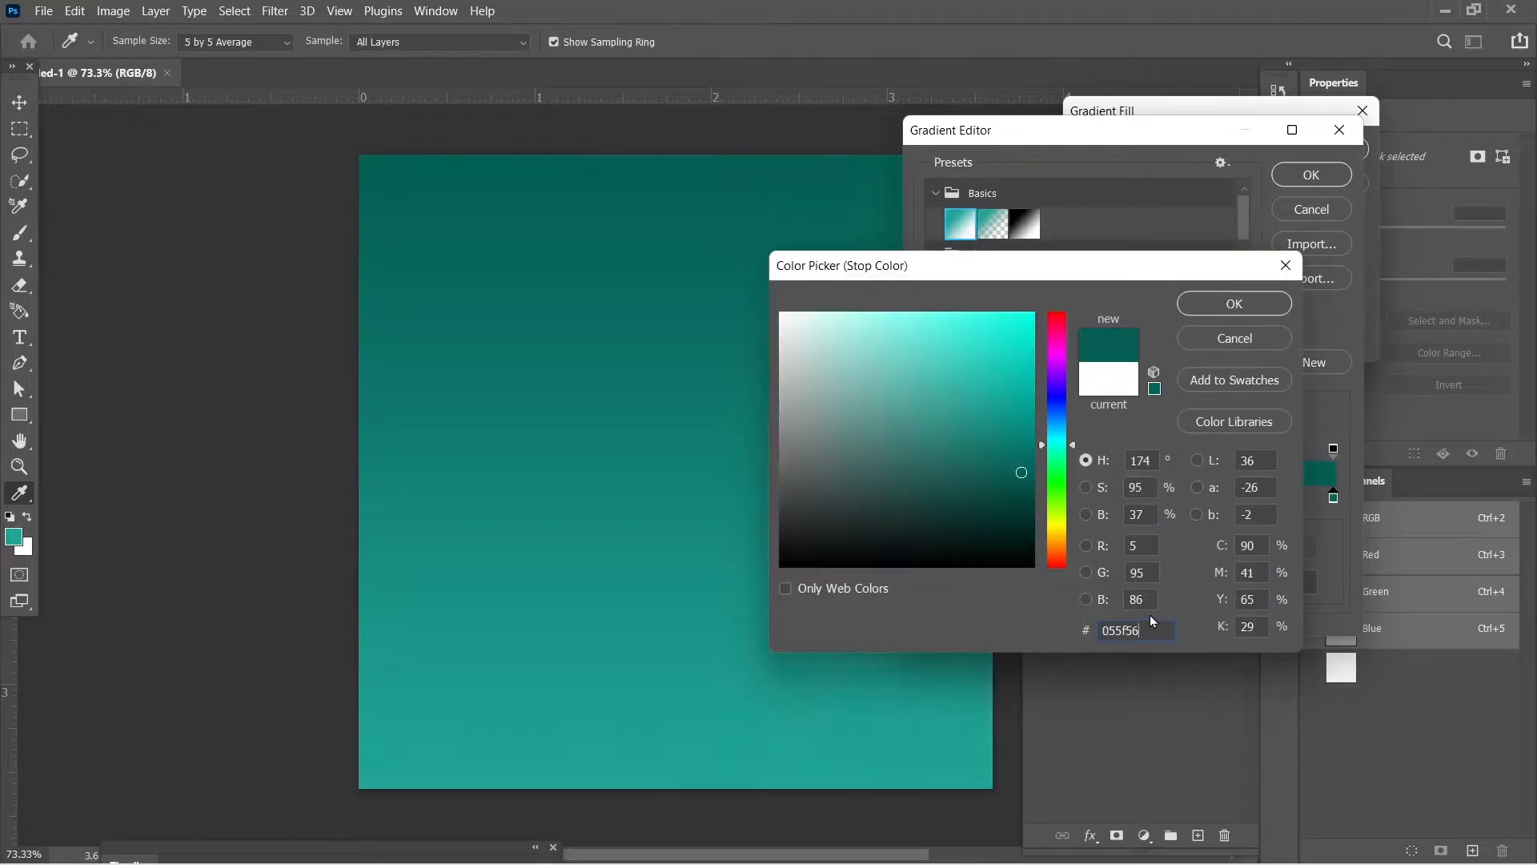
{"action": "left_click", "coordinate": [1022, 473]}
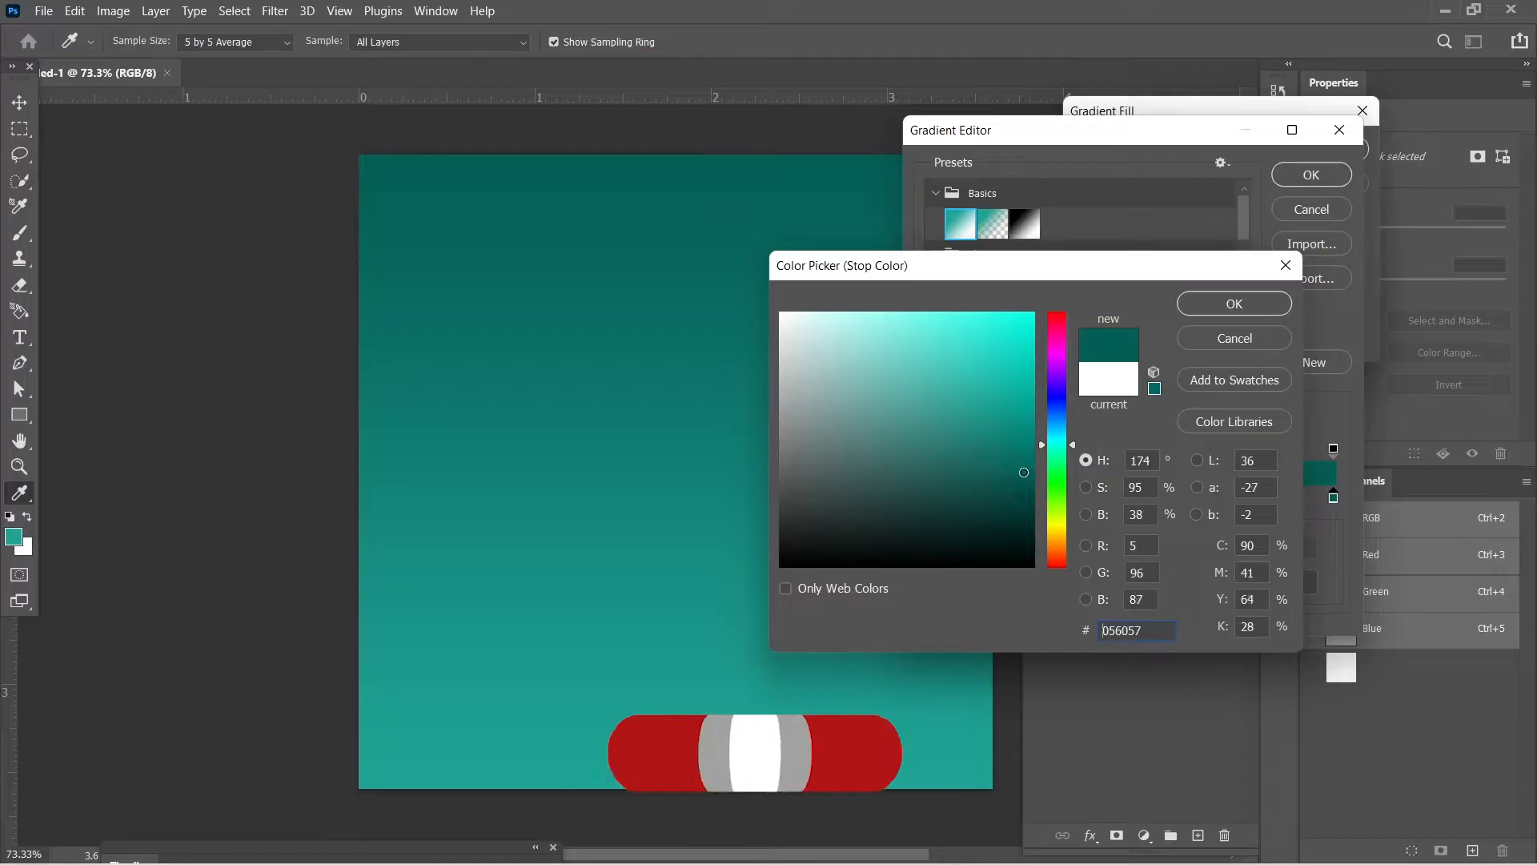
{"action": "left_click", "coordinate": [1237, 306]}
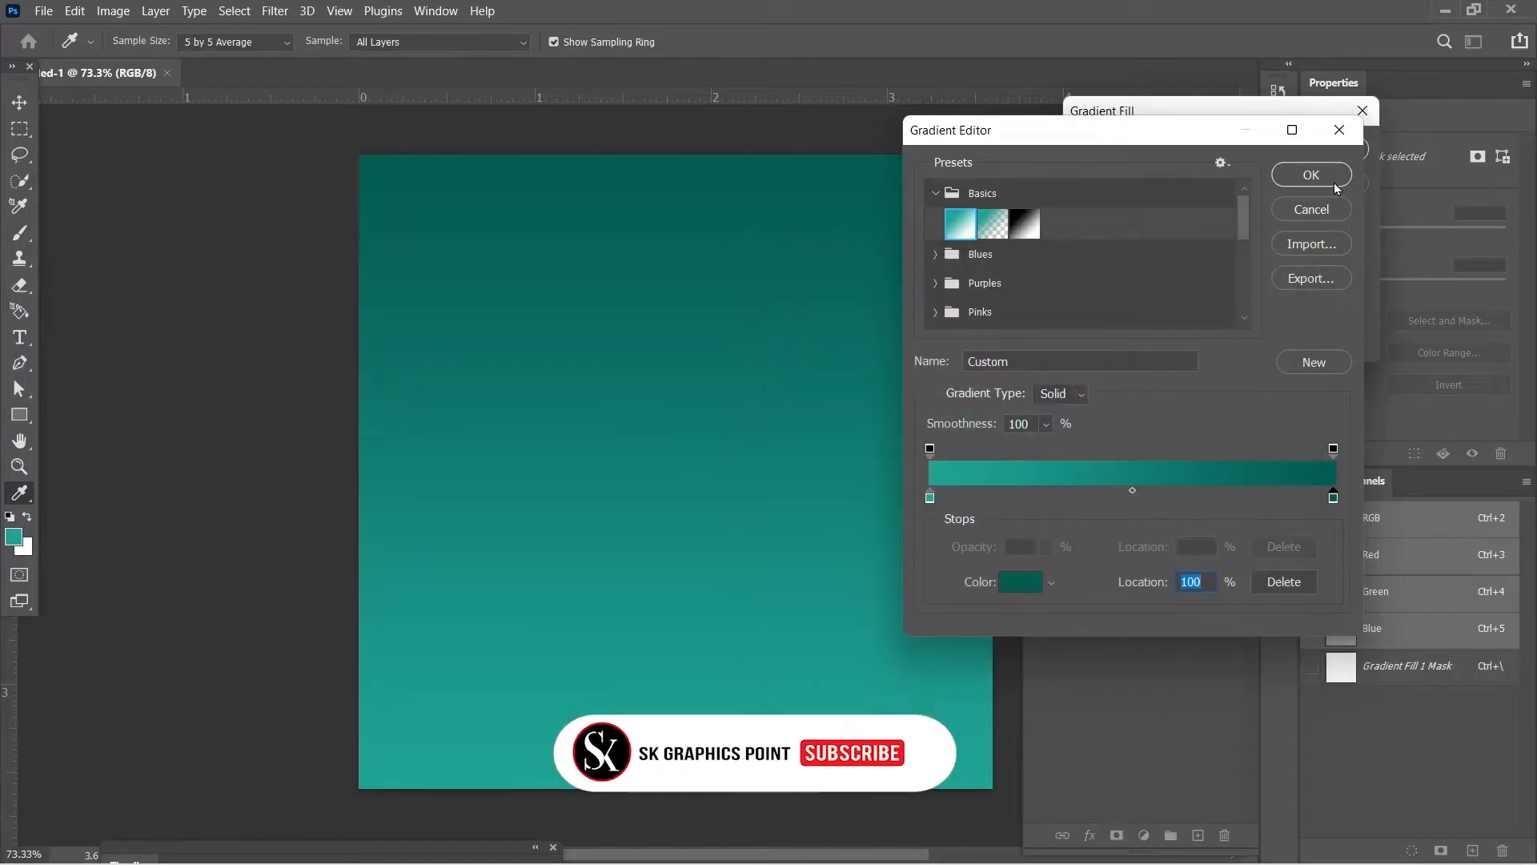
{"action": "left_click", "coordinate": [1312, 175]}
Step: Set the gradient fill's style to Radial, nudge its centre slightly upward on the canvas and apply the fill
{"action": "left_click", "coordinate": [1203, 179]}
{"action": "left_click", "coordinate": [1159, 219]}
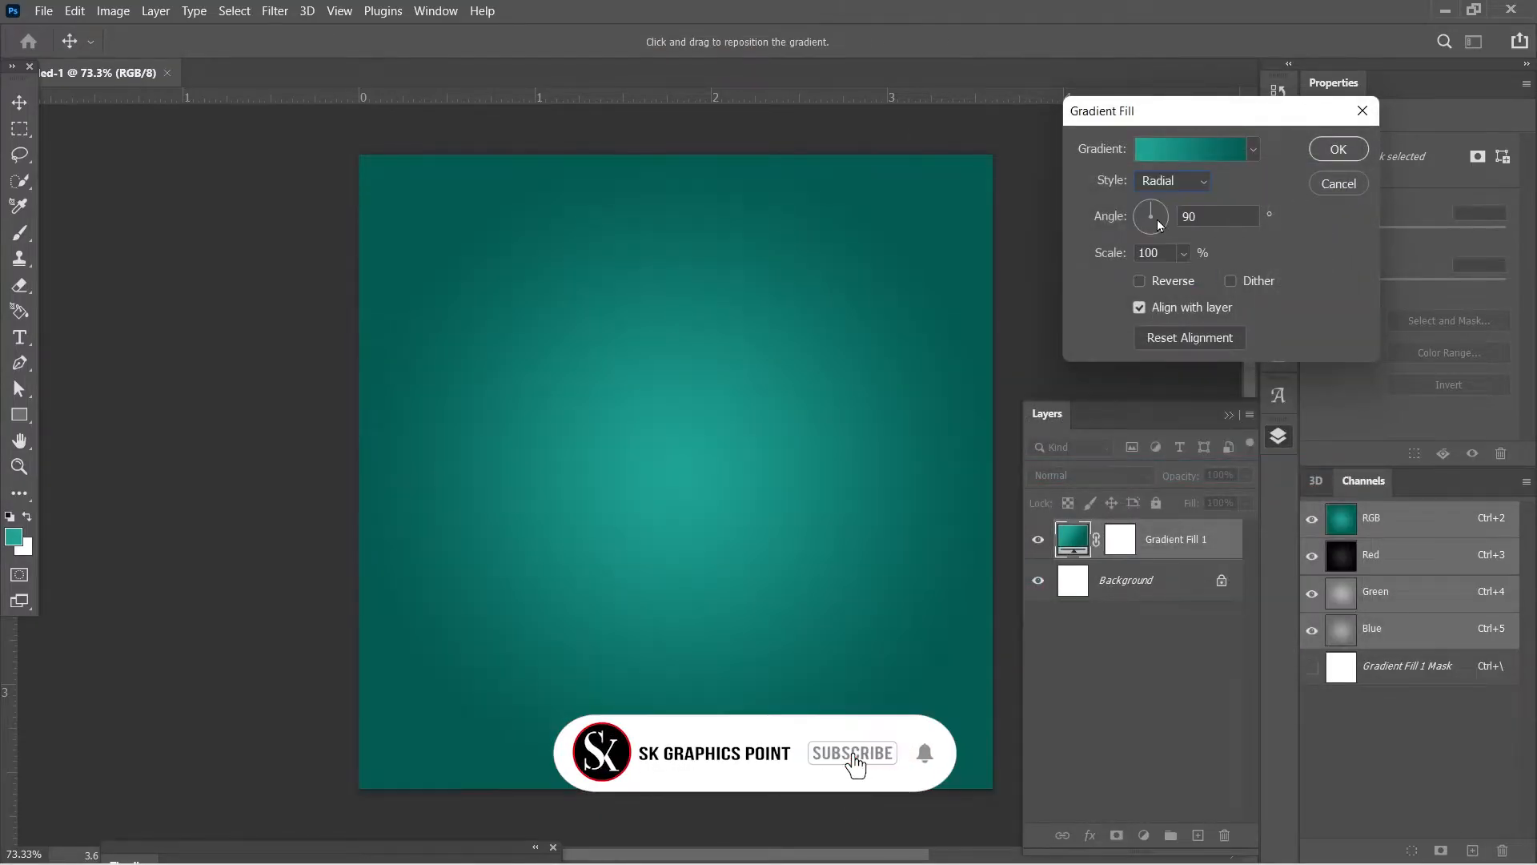
{"action": "left_click_drag", "start_coordinate": [685, 439], "coordinate": [684, 431]}
{"action": "left_click", "coordinate": [1338, 149]}
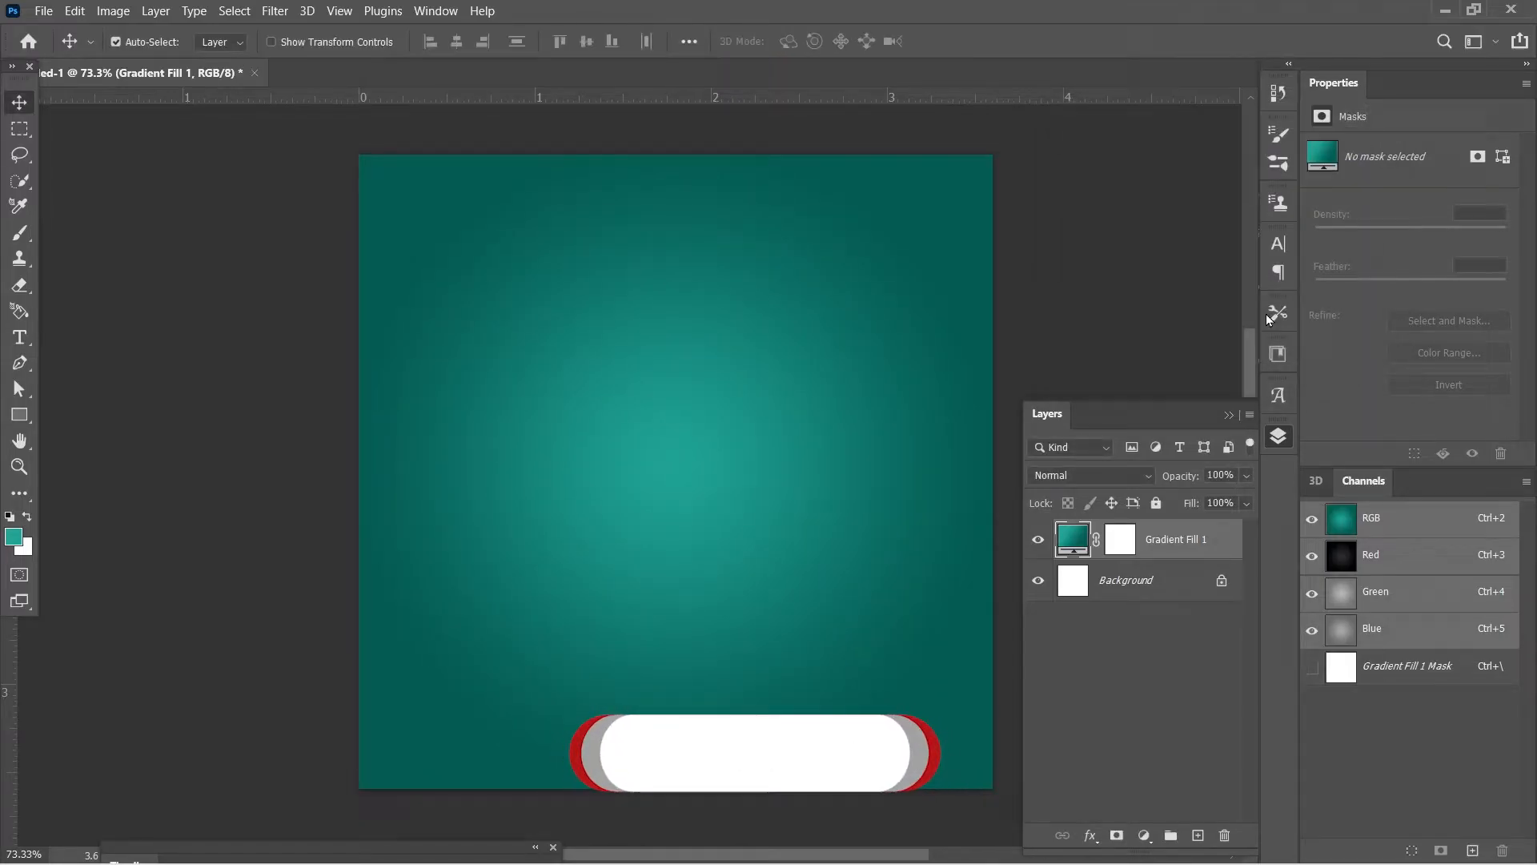
{"action": "left_click", "coordinate": [1229, 414]}
{"action": "mouse_move", "coordinate": [712, 484]}
{"action": "left_mouse_down"}
{"action": "mouse_move", "coordinate": [741, 456]}
{"action": "mouse_move", "coordinate": [716, 460]}
{"action": "left_mouse_up"}
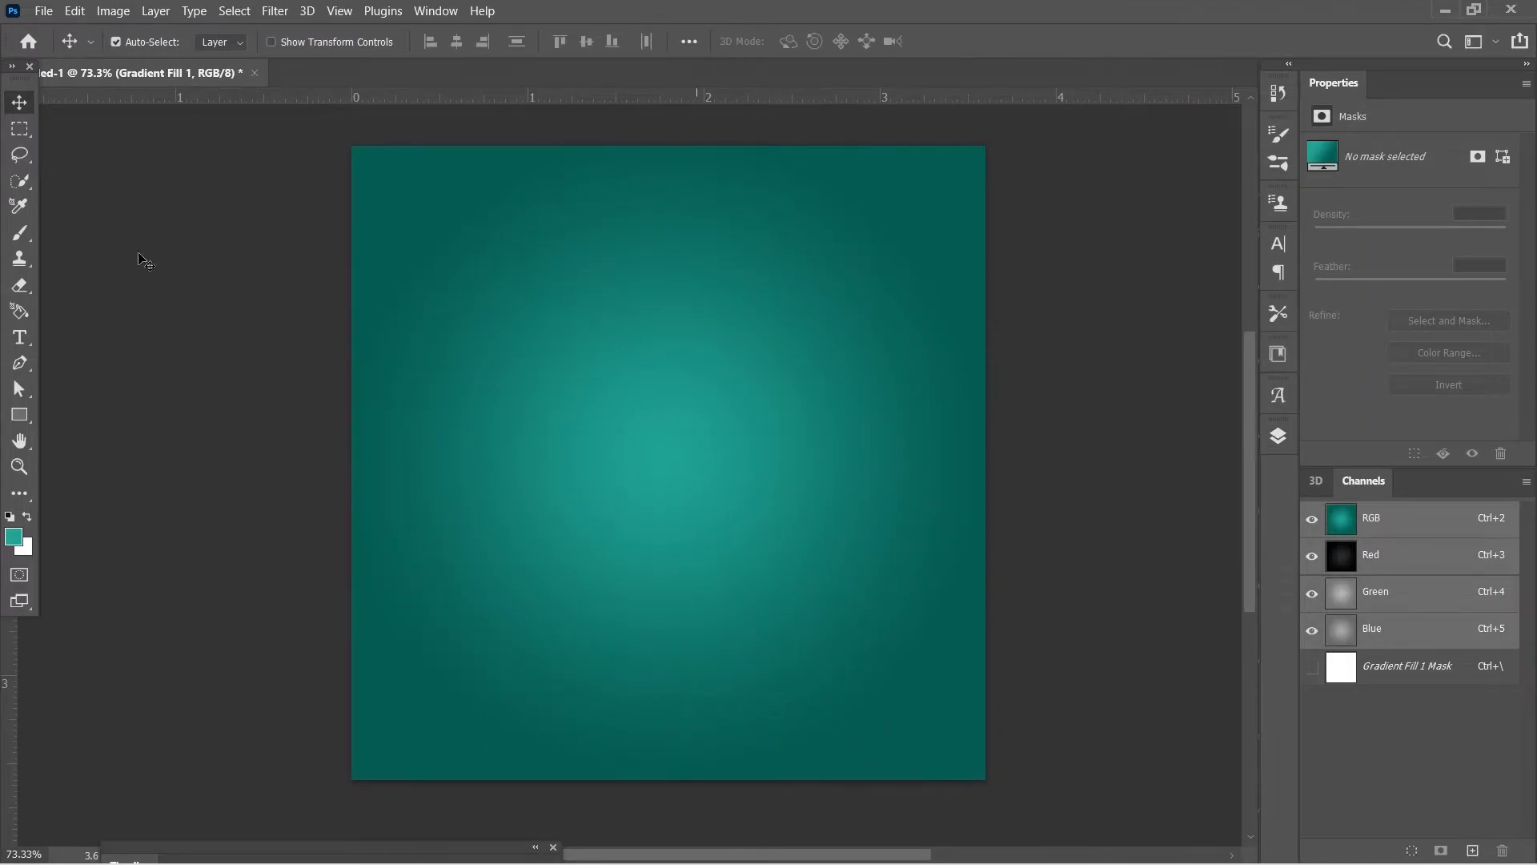
{"action": "left_click", "coordinate": [43, 11]}
{"action": "left_click", "coordinate": [45, 47]}
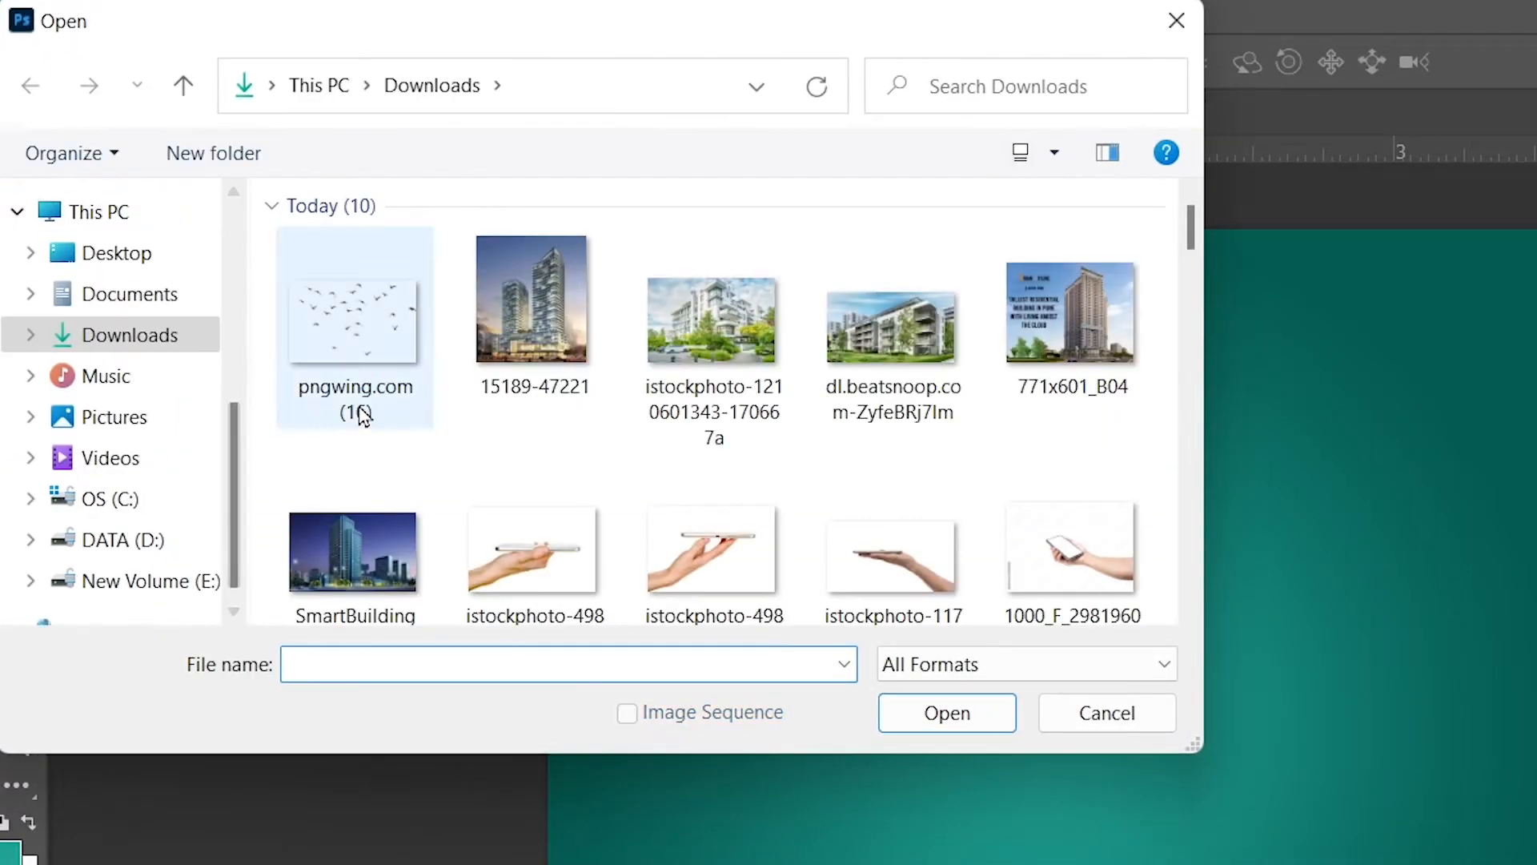
{"action": "left_click", "coordinate": [570, 386]}
{"action": "left_click", "coordinate": [913, 713]}
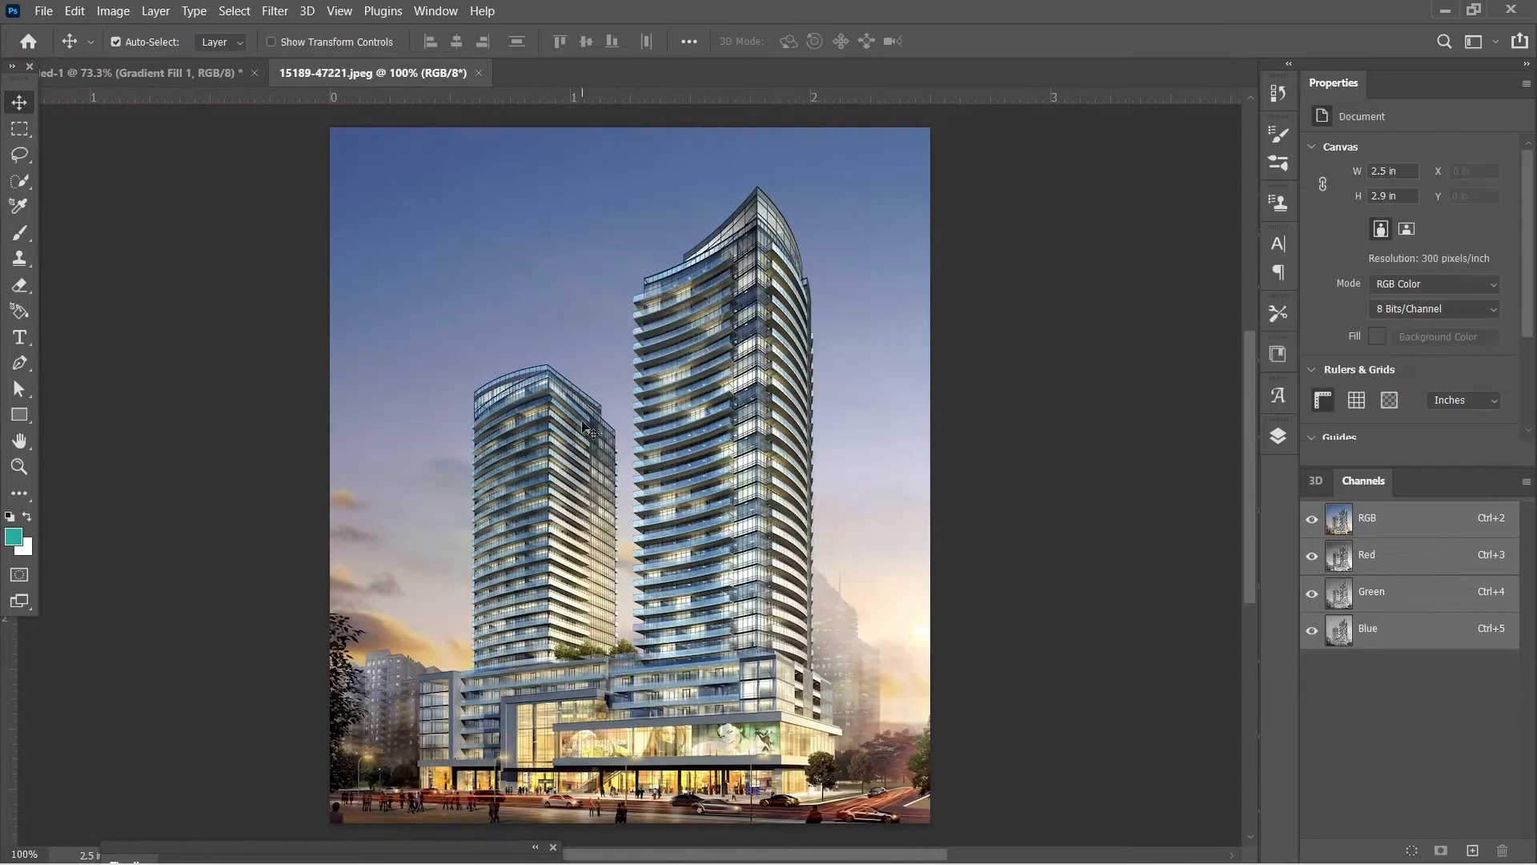
{"action": "left_click", "coordinate": [1279, 437]}
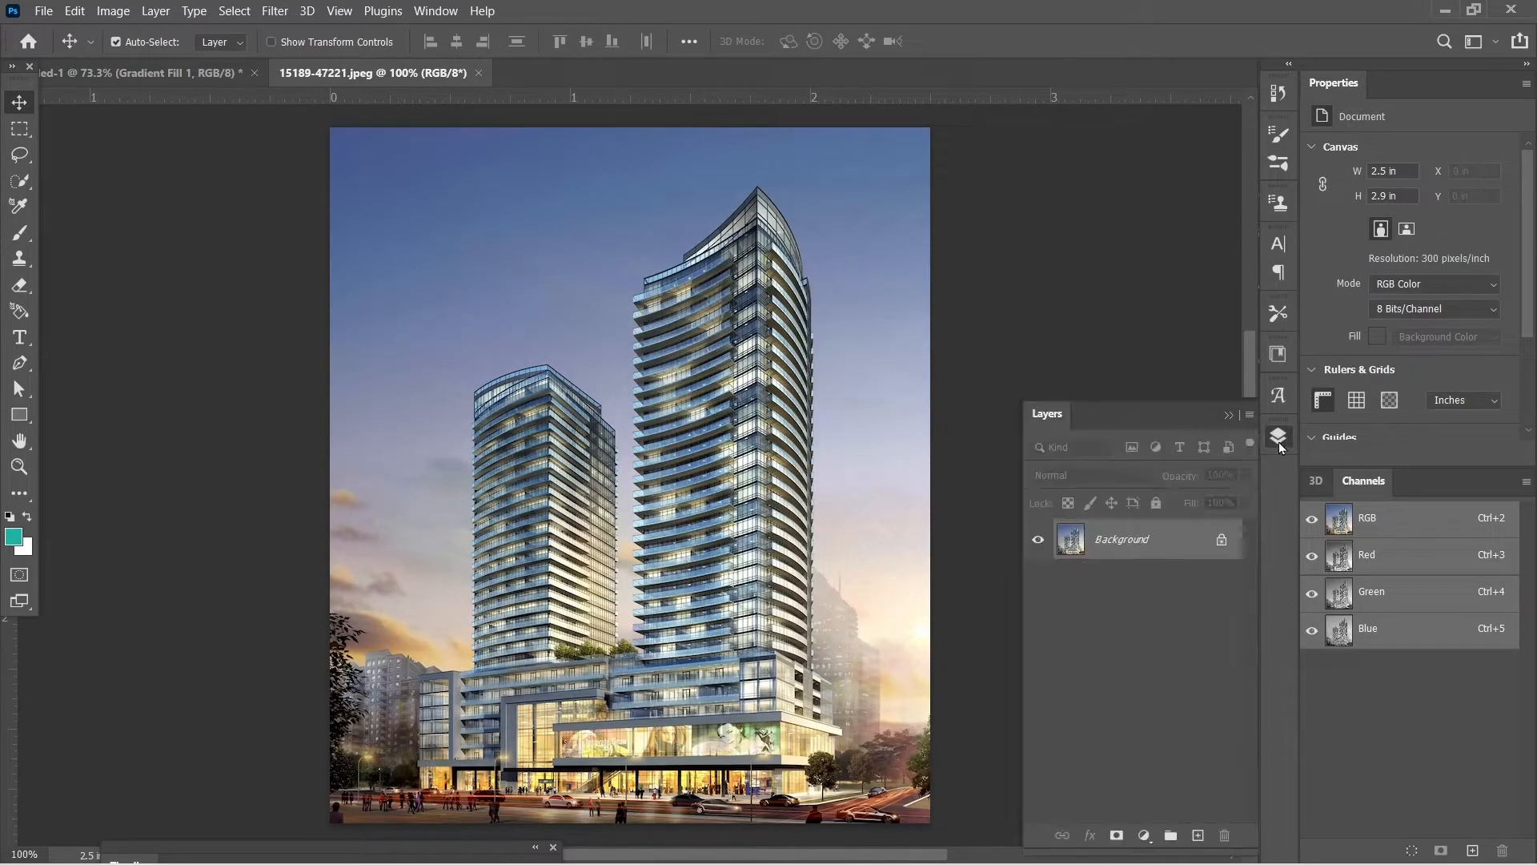
Step: Open the Building image file from the Project folder on the Desktop
{"action": "left_click", "coordinate": [172, 64]}
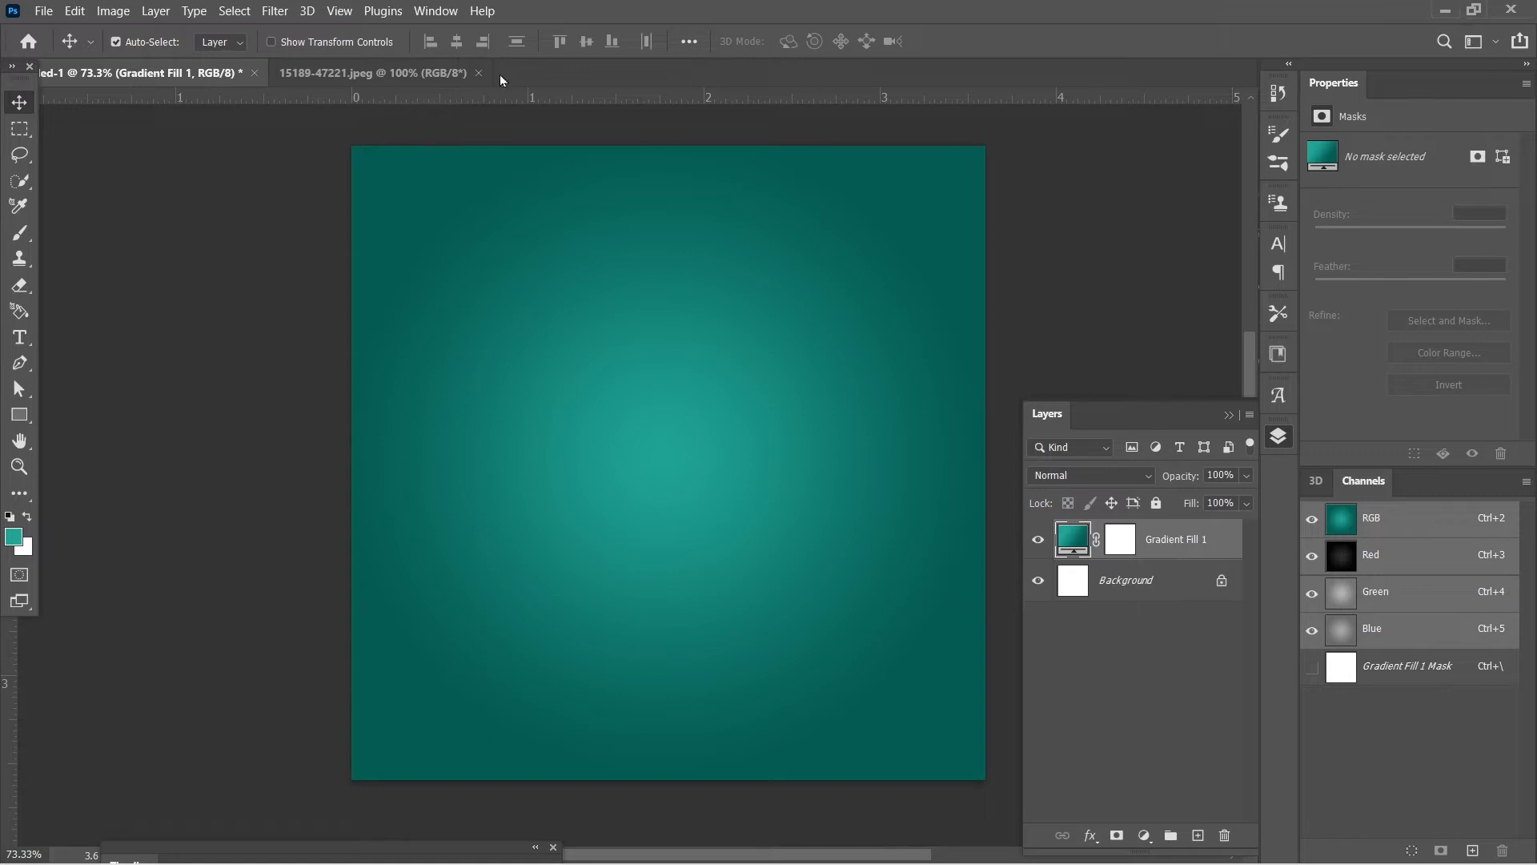
{"action": "left_click", "coordinate": [43, 10]}
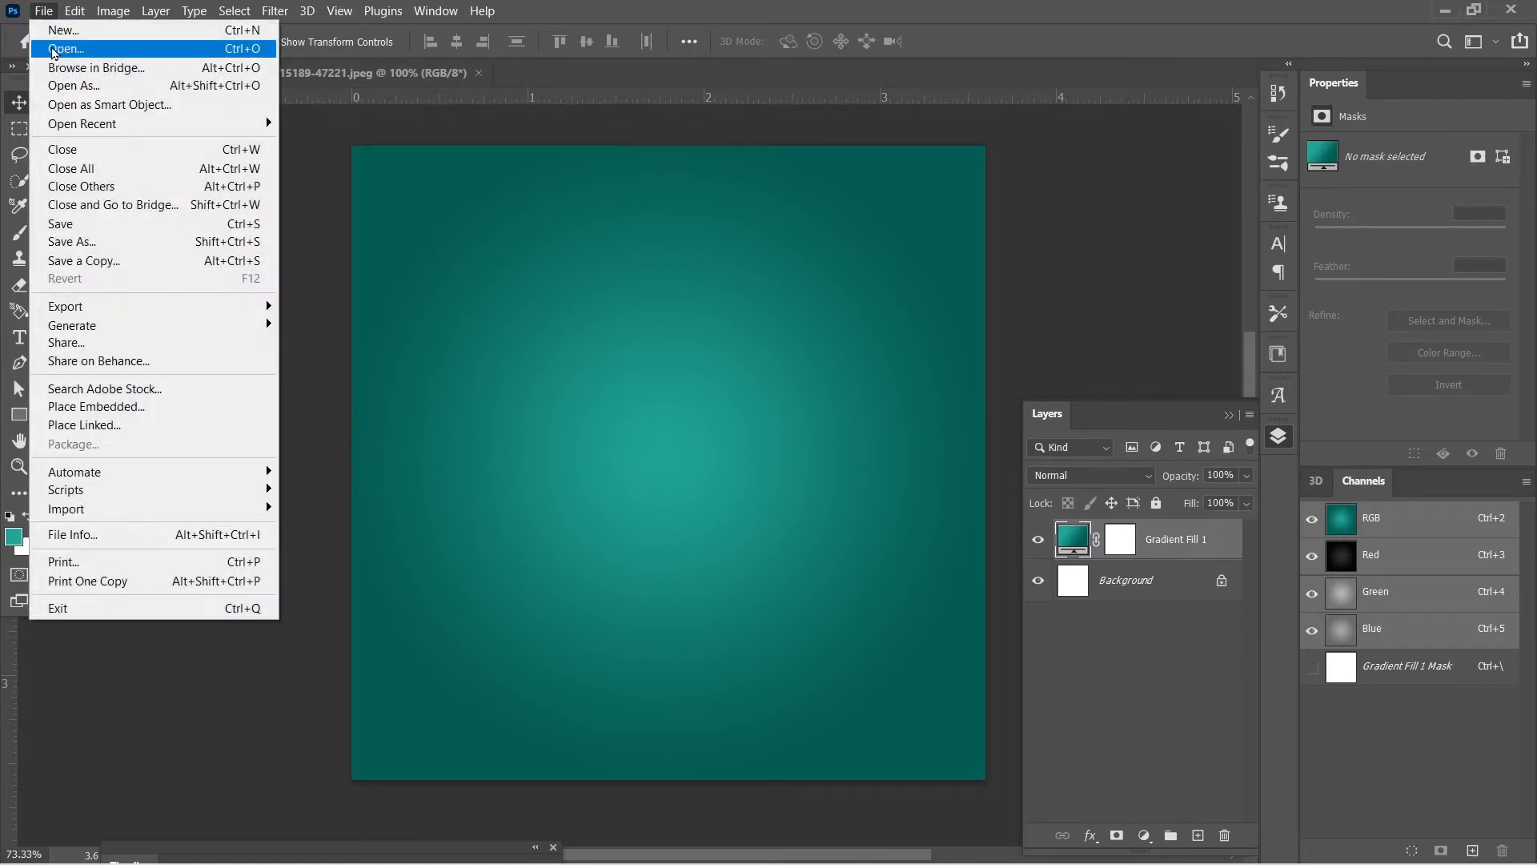
{"action": "left_click", "coordinate": [54, 52]}
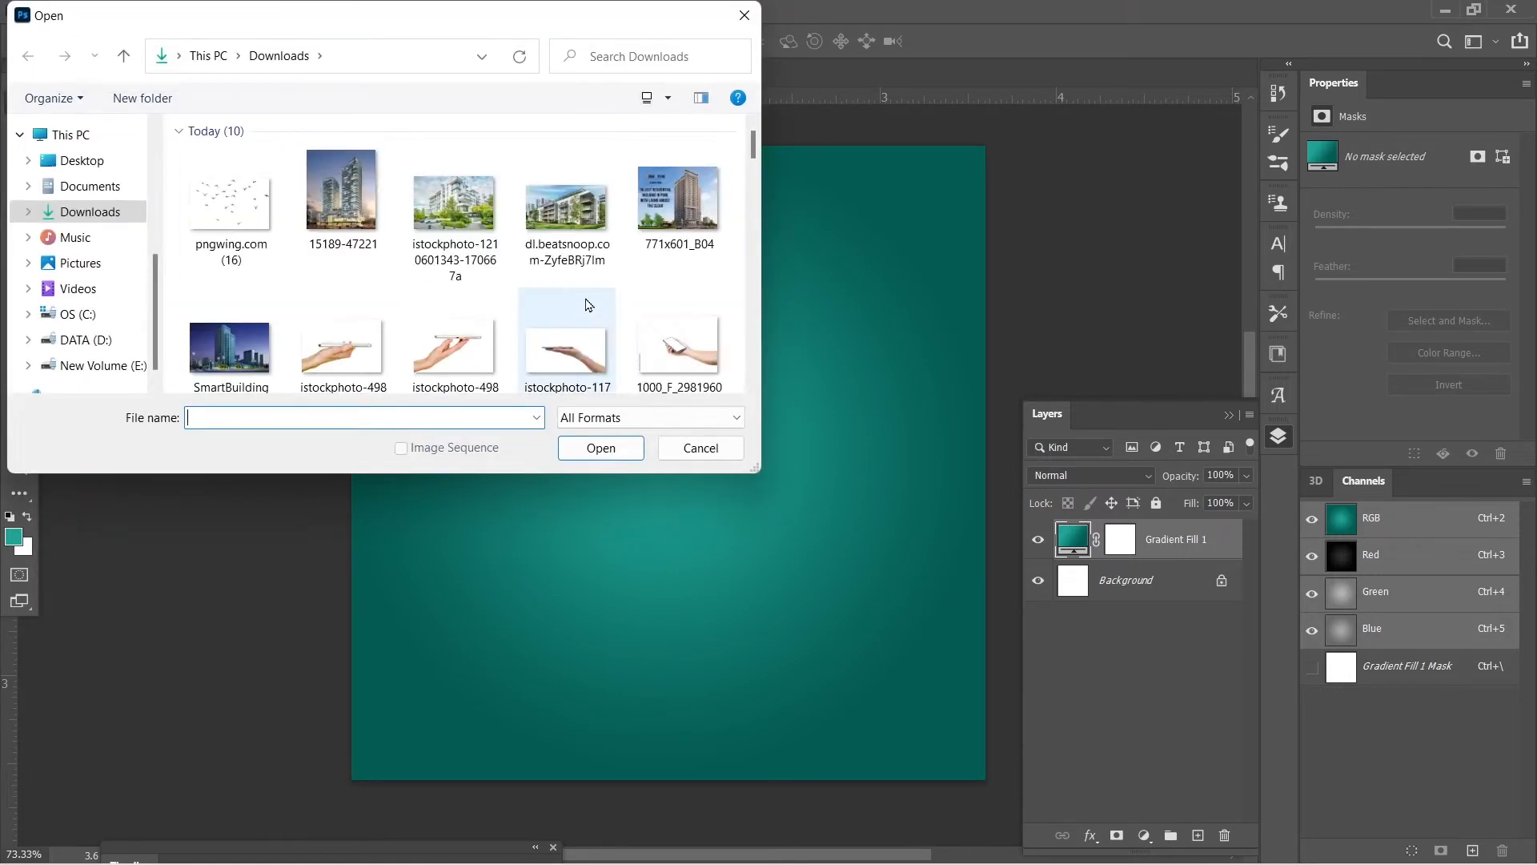
{"action": "scroll", "coordinate": [584, 275], "scroll_direction": "down", "scroll_amount": 1}
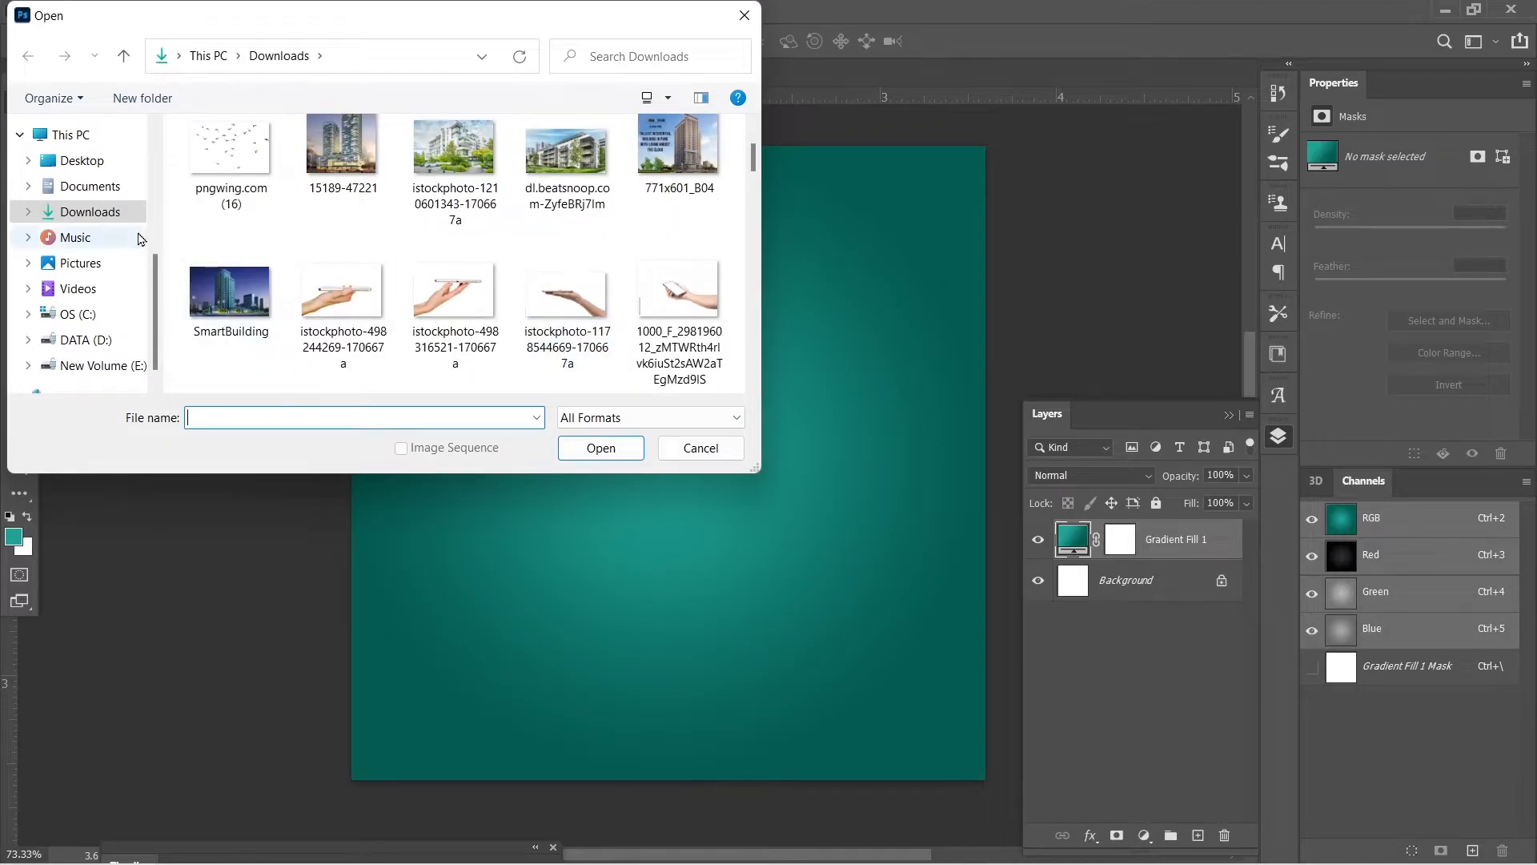
{"action": "left_click", "coordinate": [90, 160]}
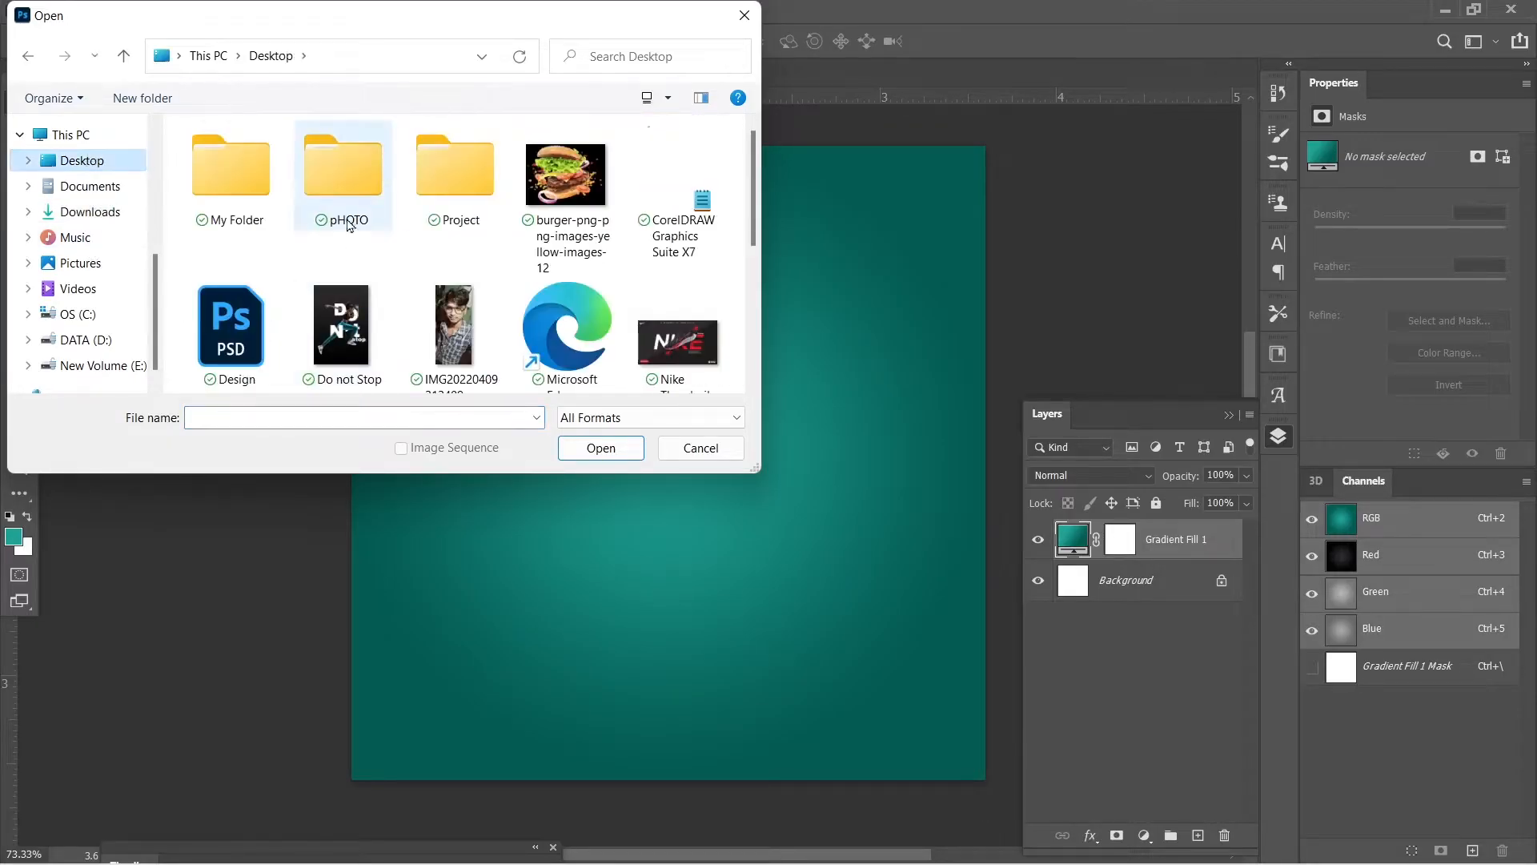
{"action": "double_click", "coordinate": [438, 194]}
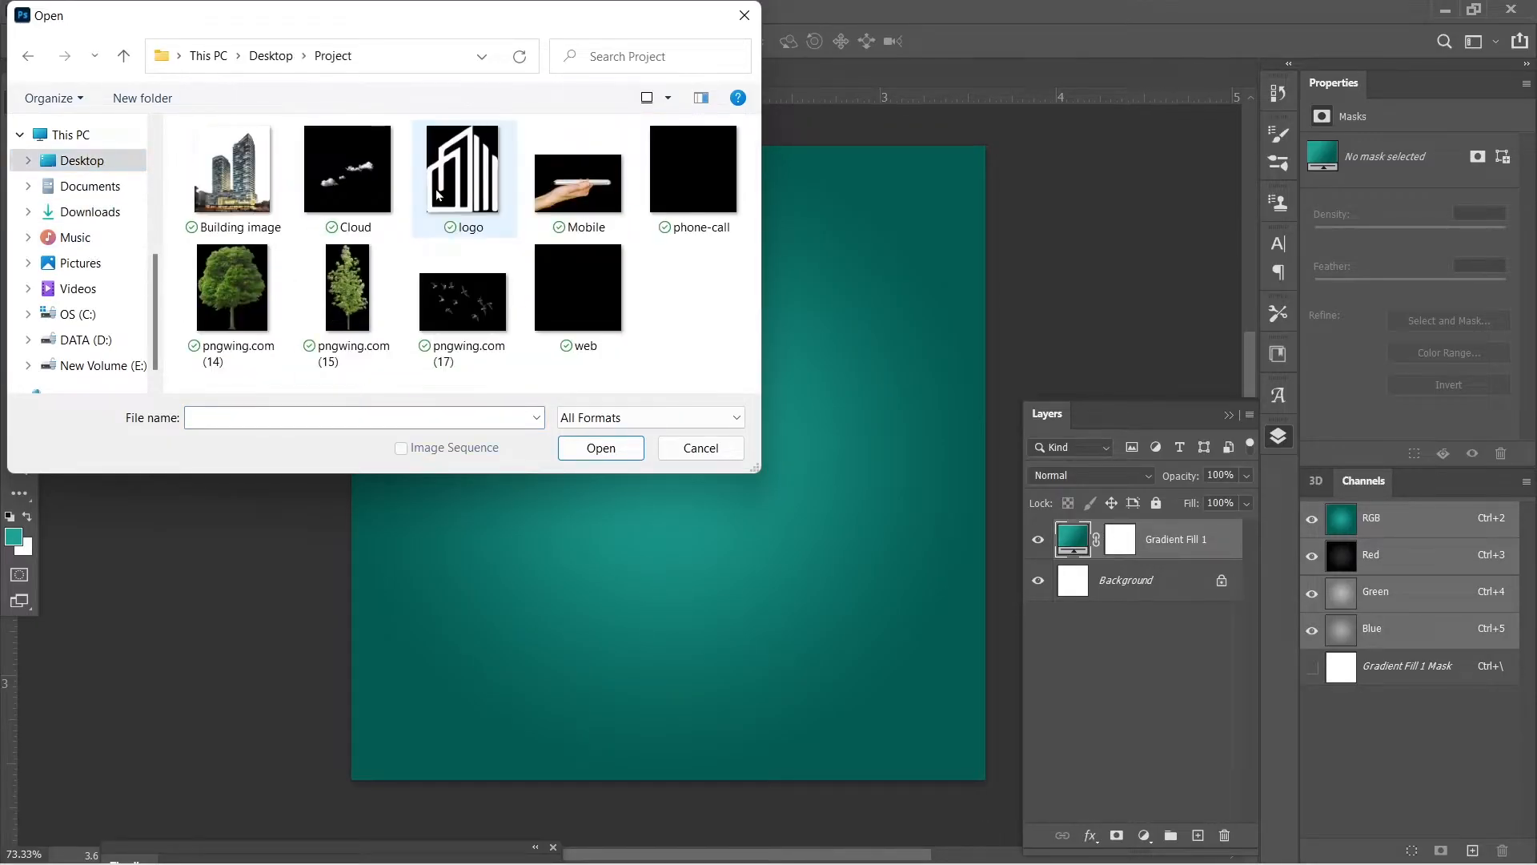
{"action": "left_click", "coordinate": [223, 196]}
{"action": "left_click", "coordinate": [639, 454]}
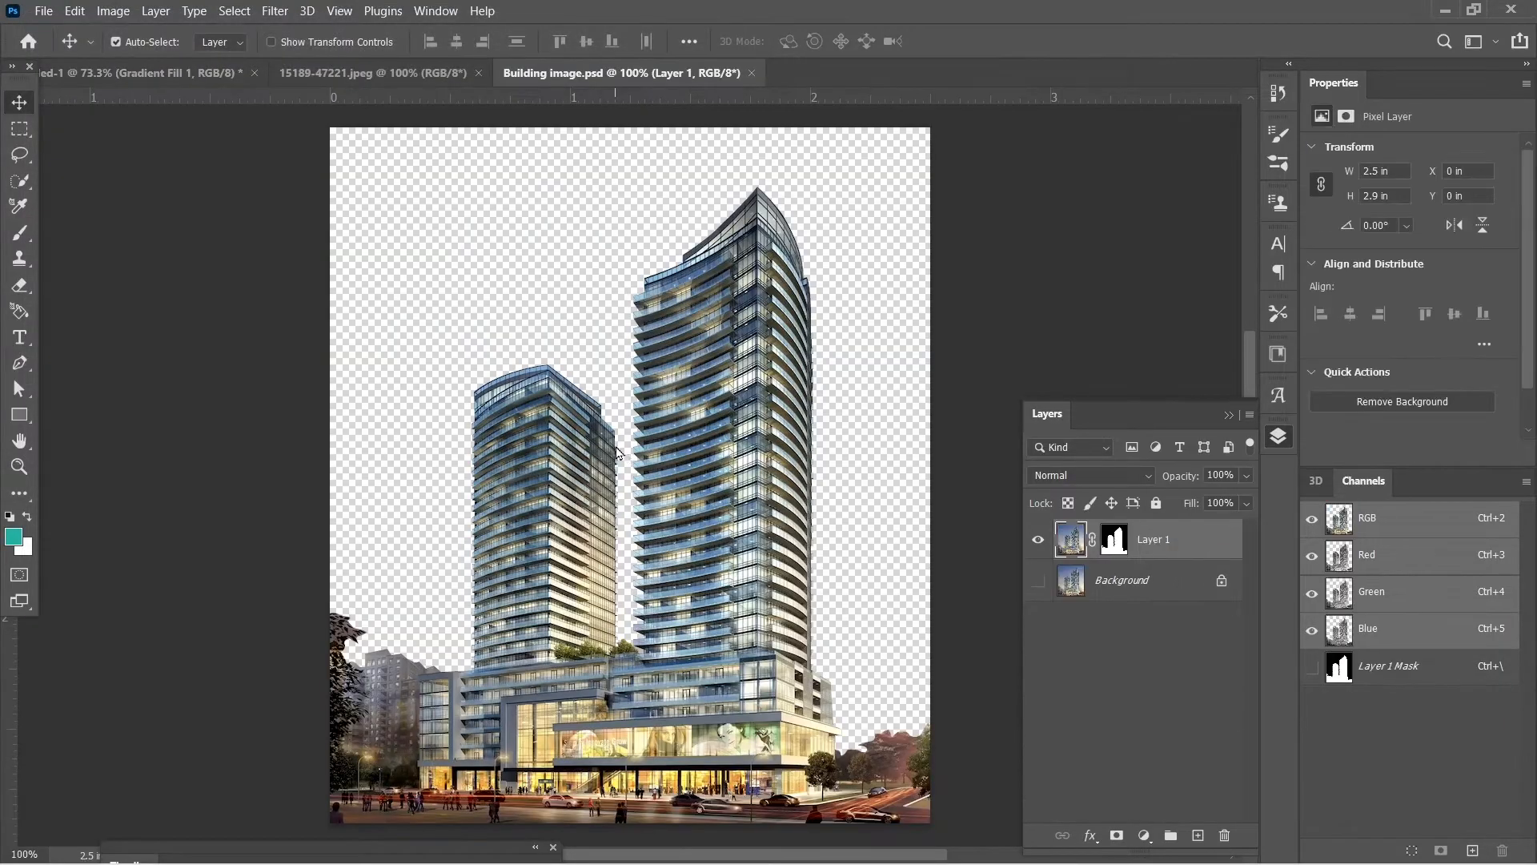
Step: Toggle the Background layer's visibility to compare the masked building cutout with the original photo
{"action": "left_click", "coordinate": [1045, 587]}
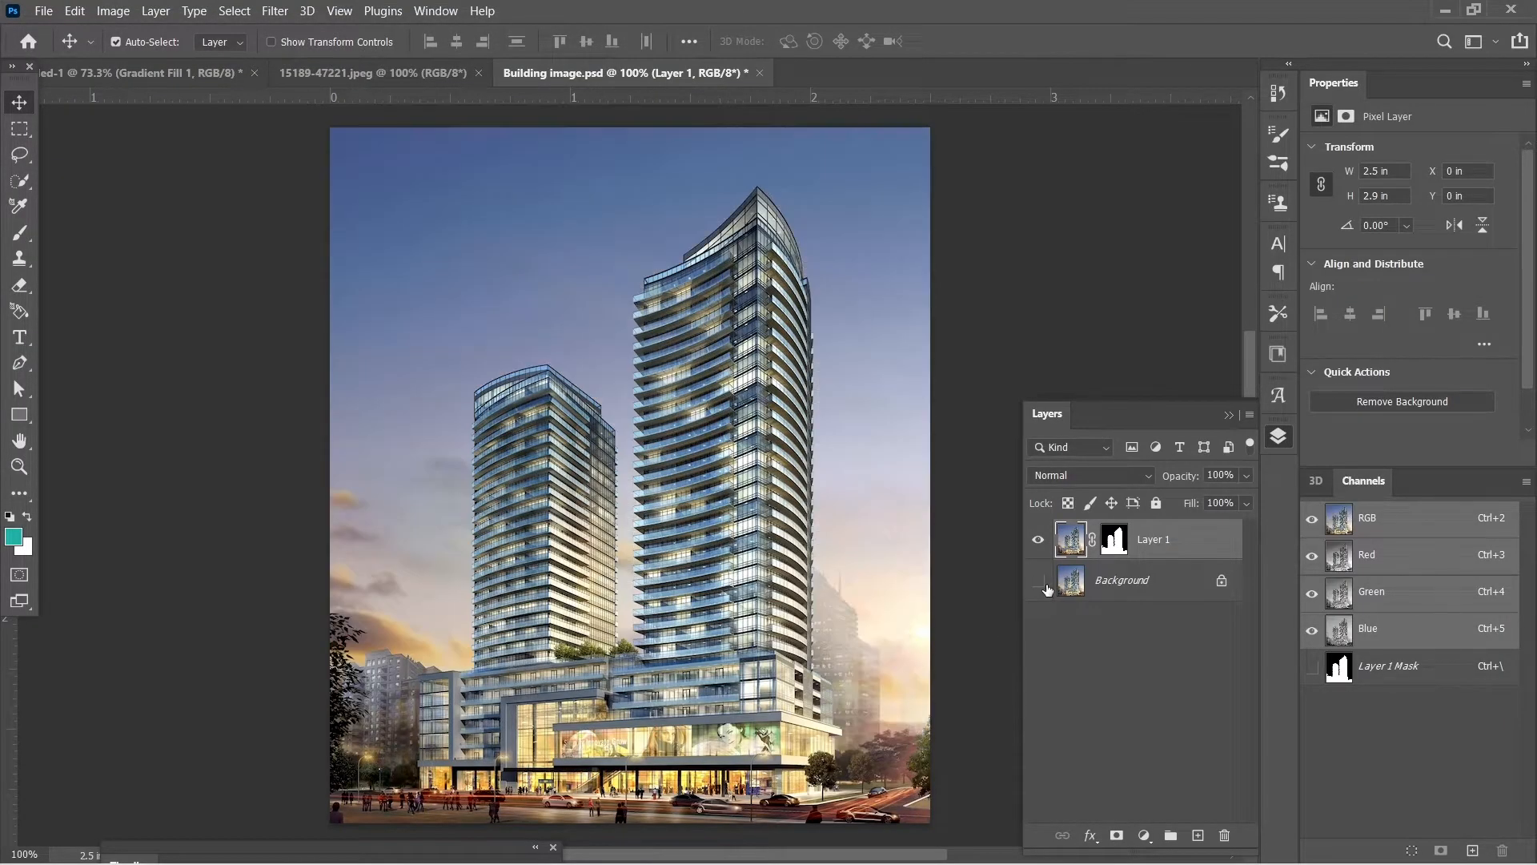
{"action": "left_click", "coordinate": [1045, 587]}
{"action": "left_click", "coordinate": [1045, 587]}
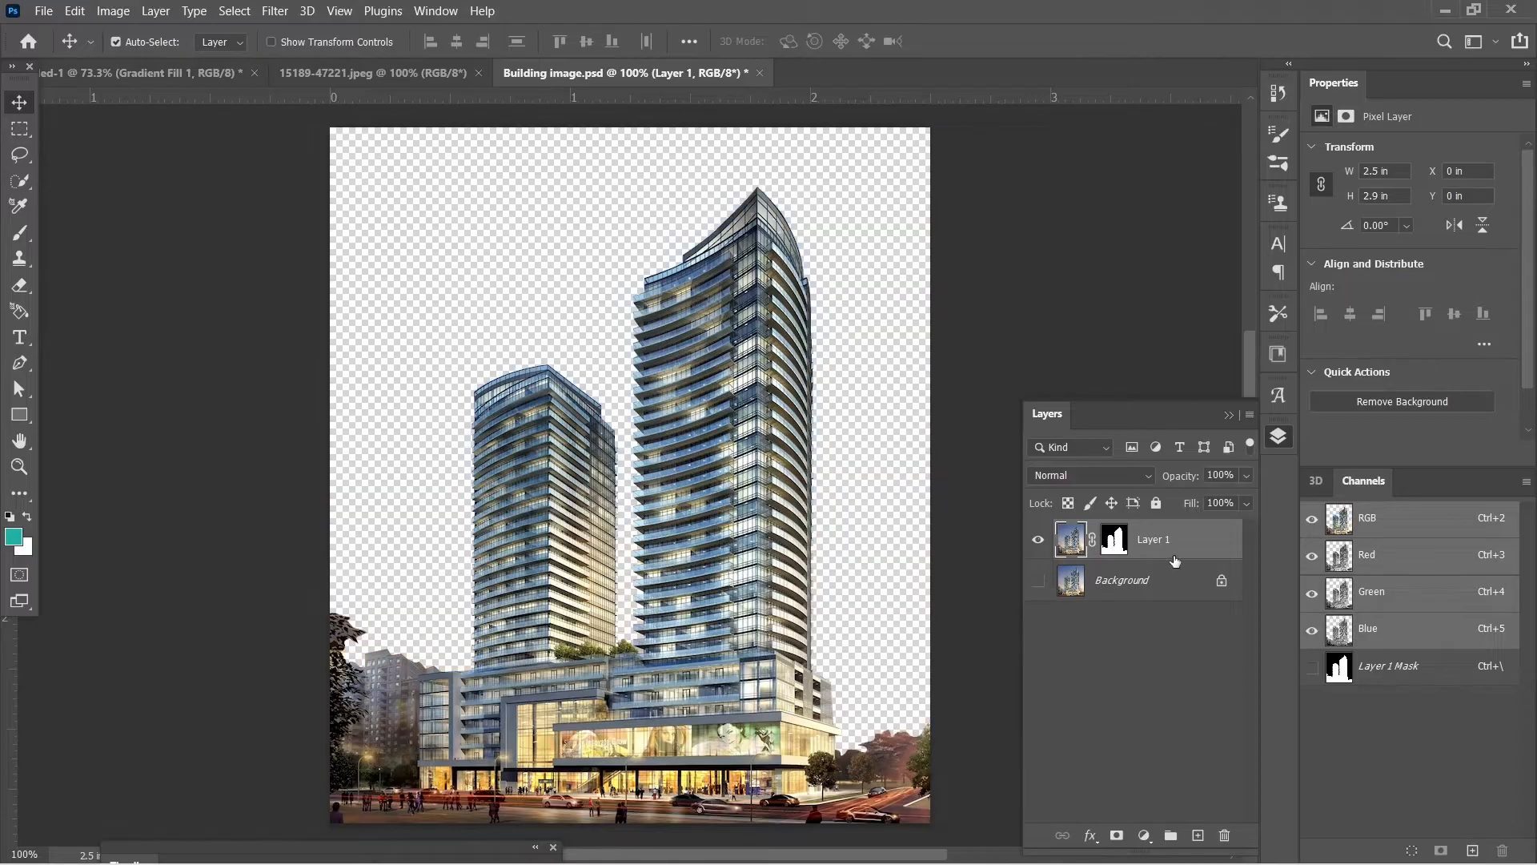
{"action": "left_click_drag", "start_coordinate": [671, 360], "coordinate": [756, 401]}
{"action": "key", "text": "ctrl+z"}
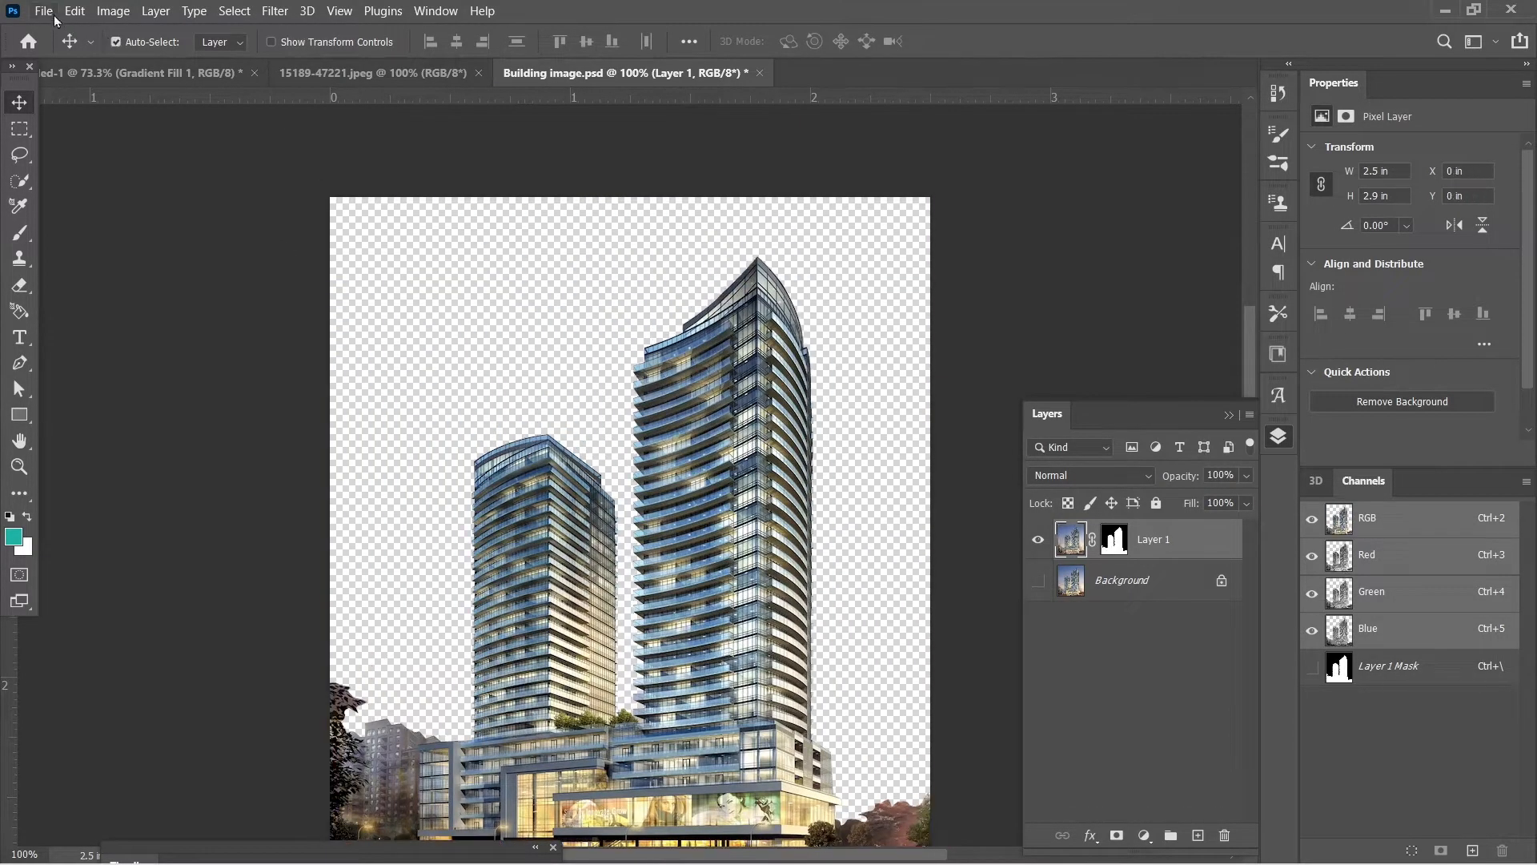
Step: Open the Mobile image from the Project folder and move the hand holding the phone into the gradient document
{"action": "left_click", "coordinate": [46, 11]}
{"action": "left_click", "coordinate": [56, 53]}
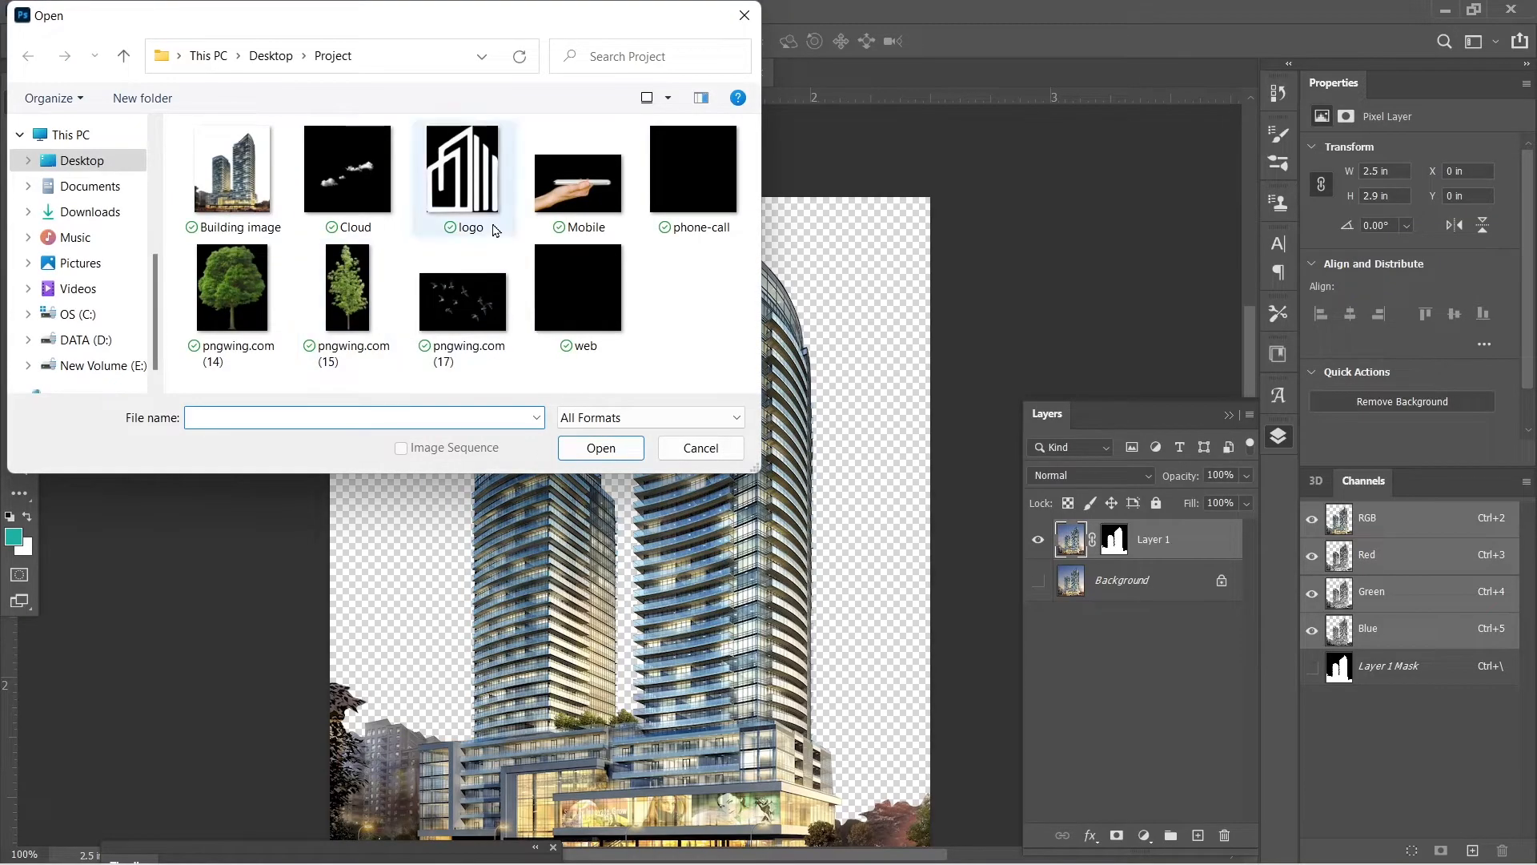
{"action": "left_click", "coordinate": [588, 190]}
{"action": "left_click", "coordinate": [638, 454]}
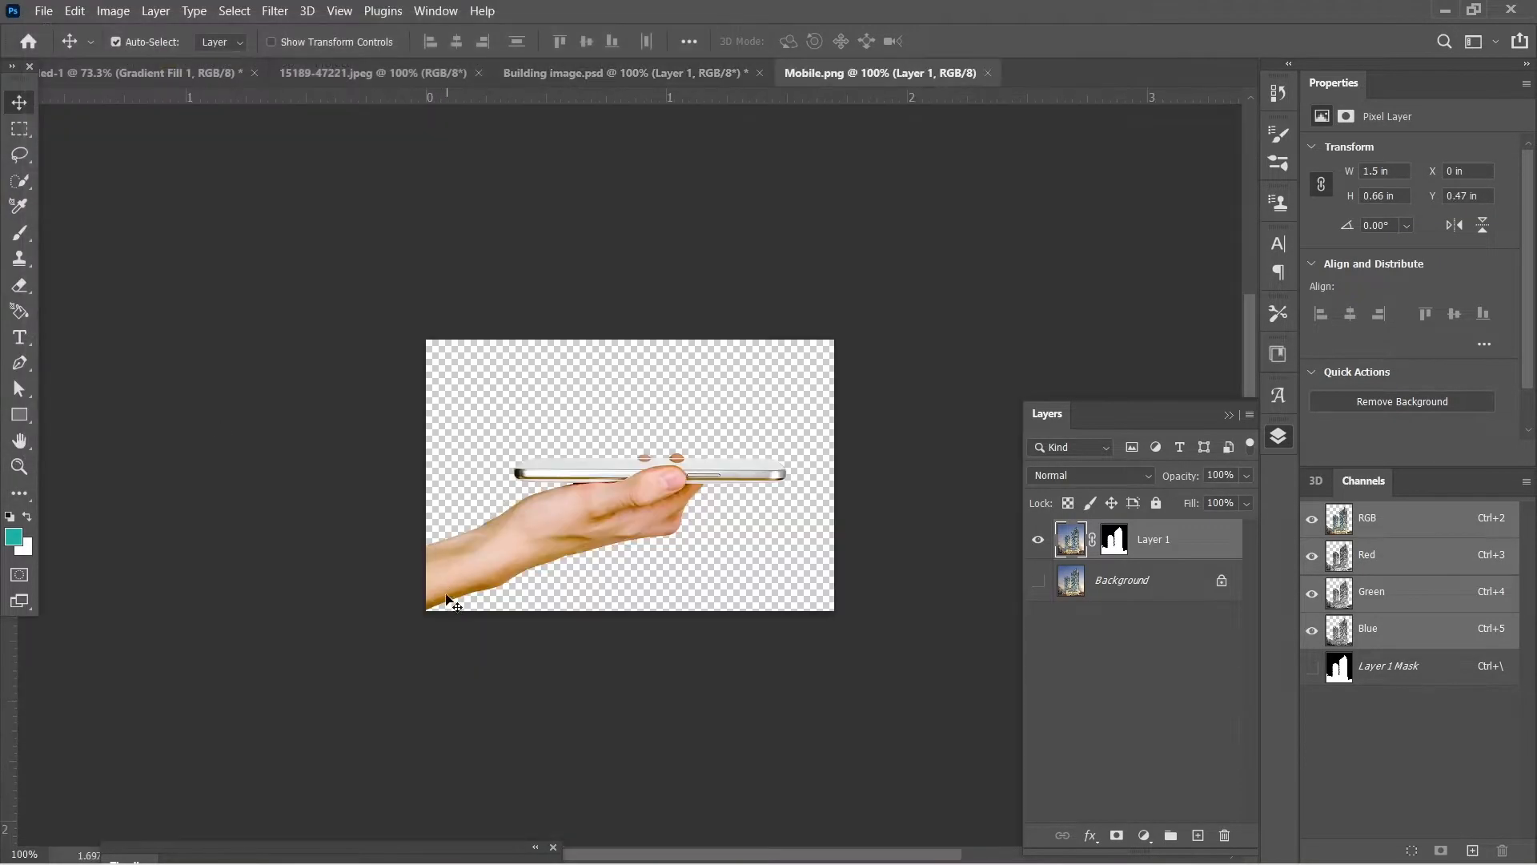
{"action": "left_click_drag", "start_coordinate": [531, 545], "coordinate": [740, 540]}
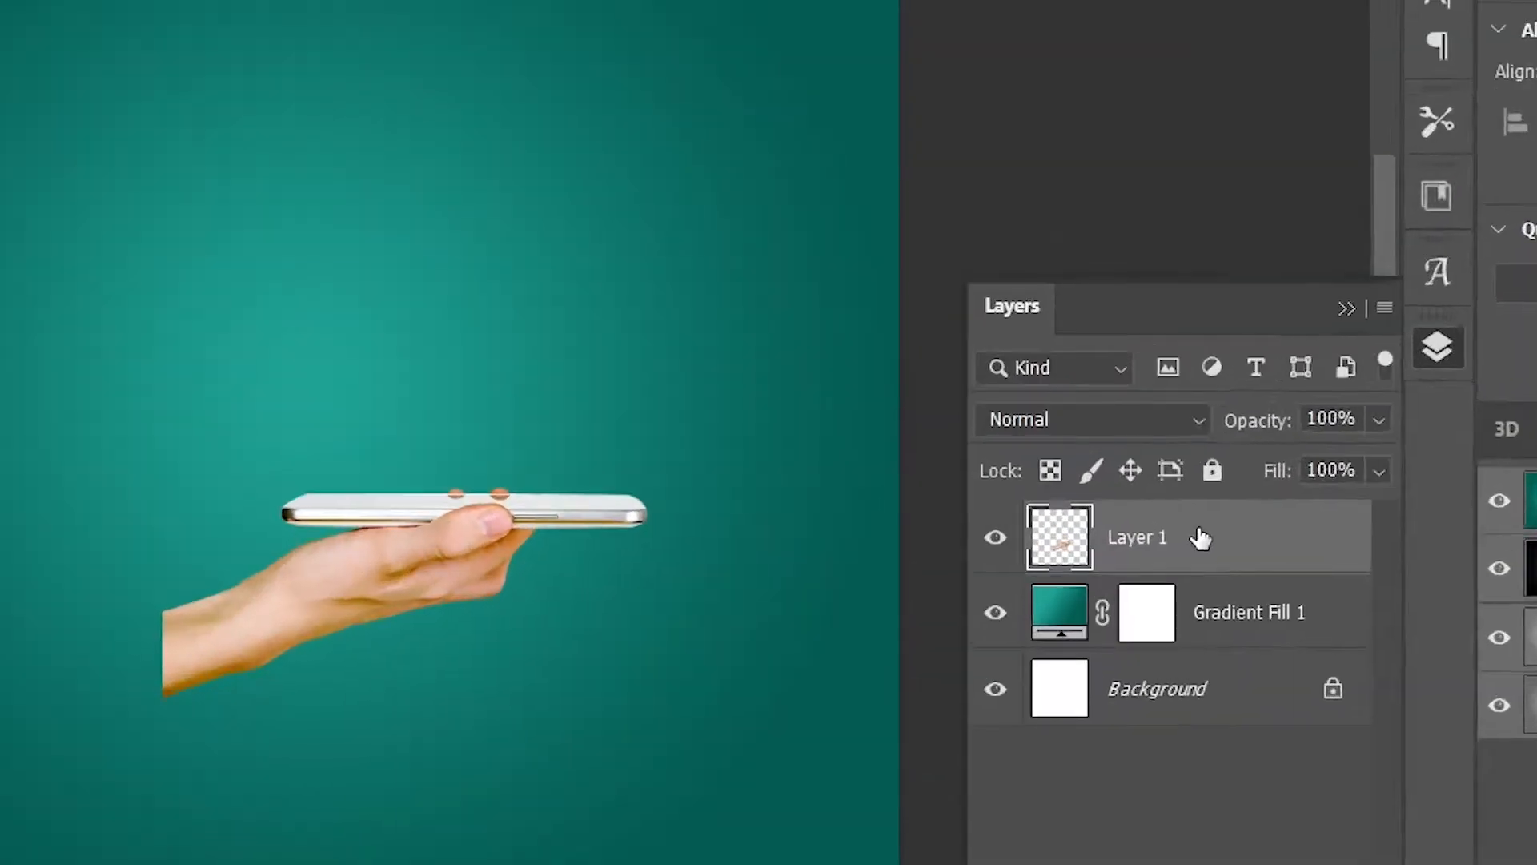
Step: Convert the hand layer to a smart object, enlarge it to about 3.25 in wide and place it in the poster's lower-left corner
{"action": "right_click", "coordinate": [1148, 539]}
{"action": "left_click", "coordinate": [1228, 302]}
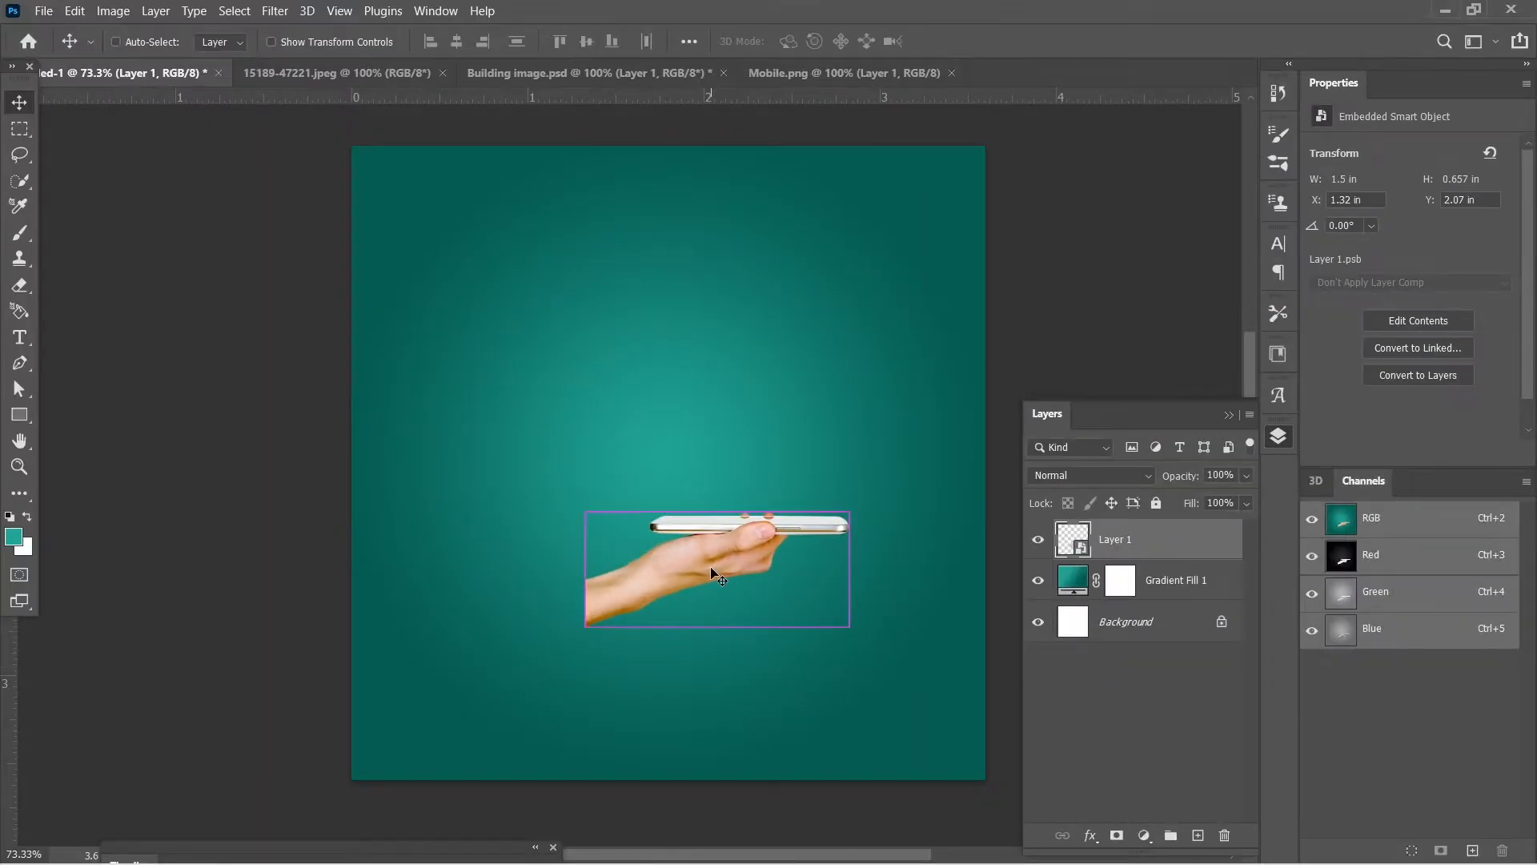
{"action": "key", "text": "ctrl+t"}
{"action": "left_click_drag", "start_coordinate": [850, 513], "coordinate": [898, 479]}
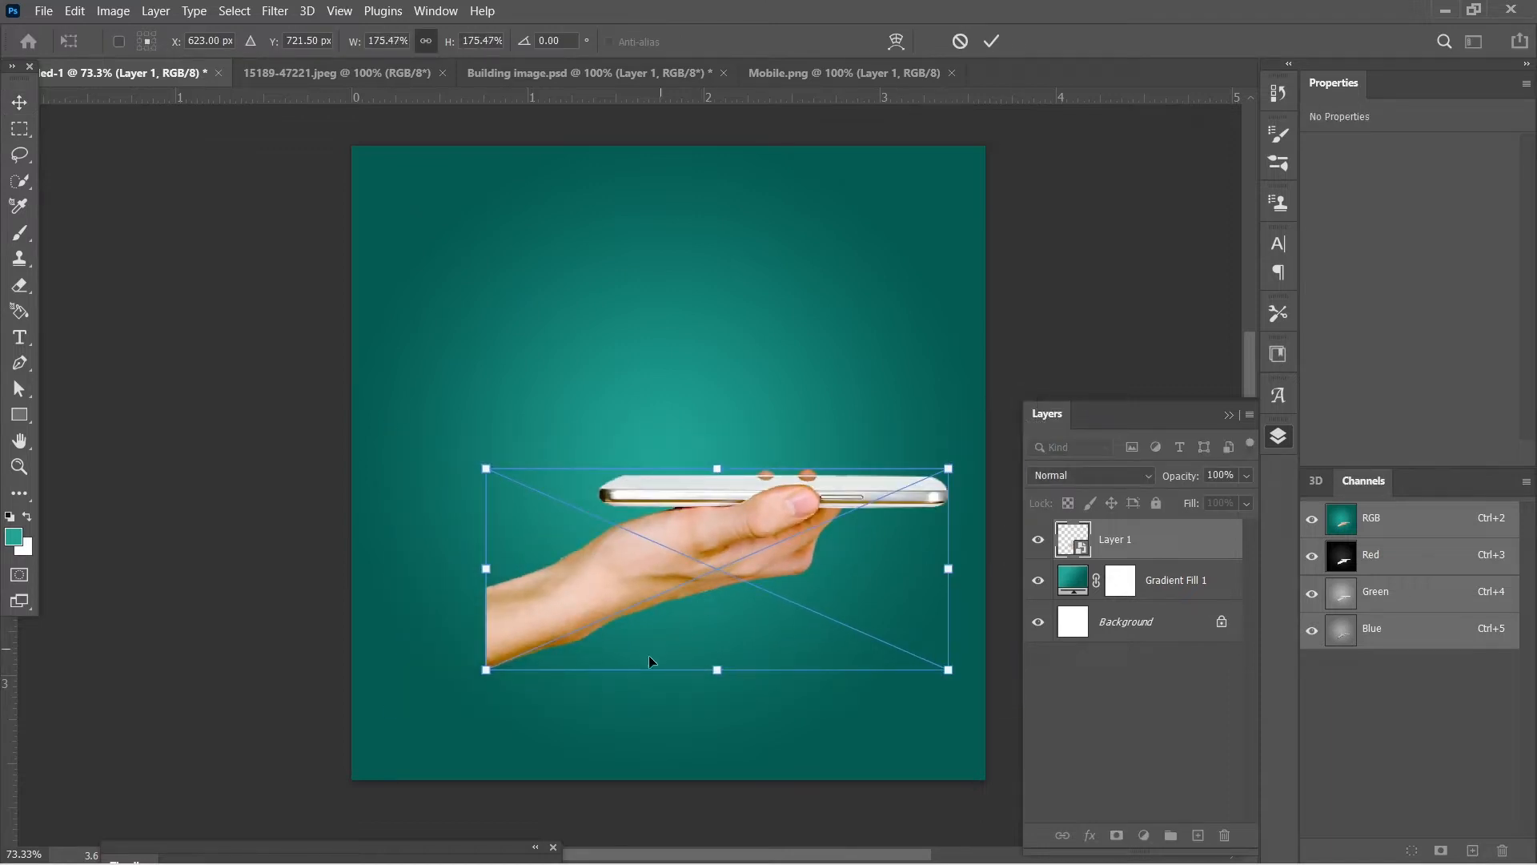
{"action": "left_click_drag", "start_coordinate": [649, 660], "coordinate": [526, 692]}
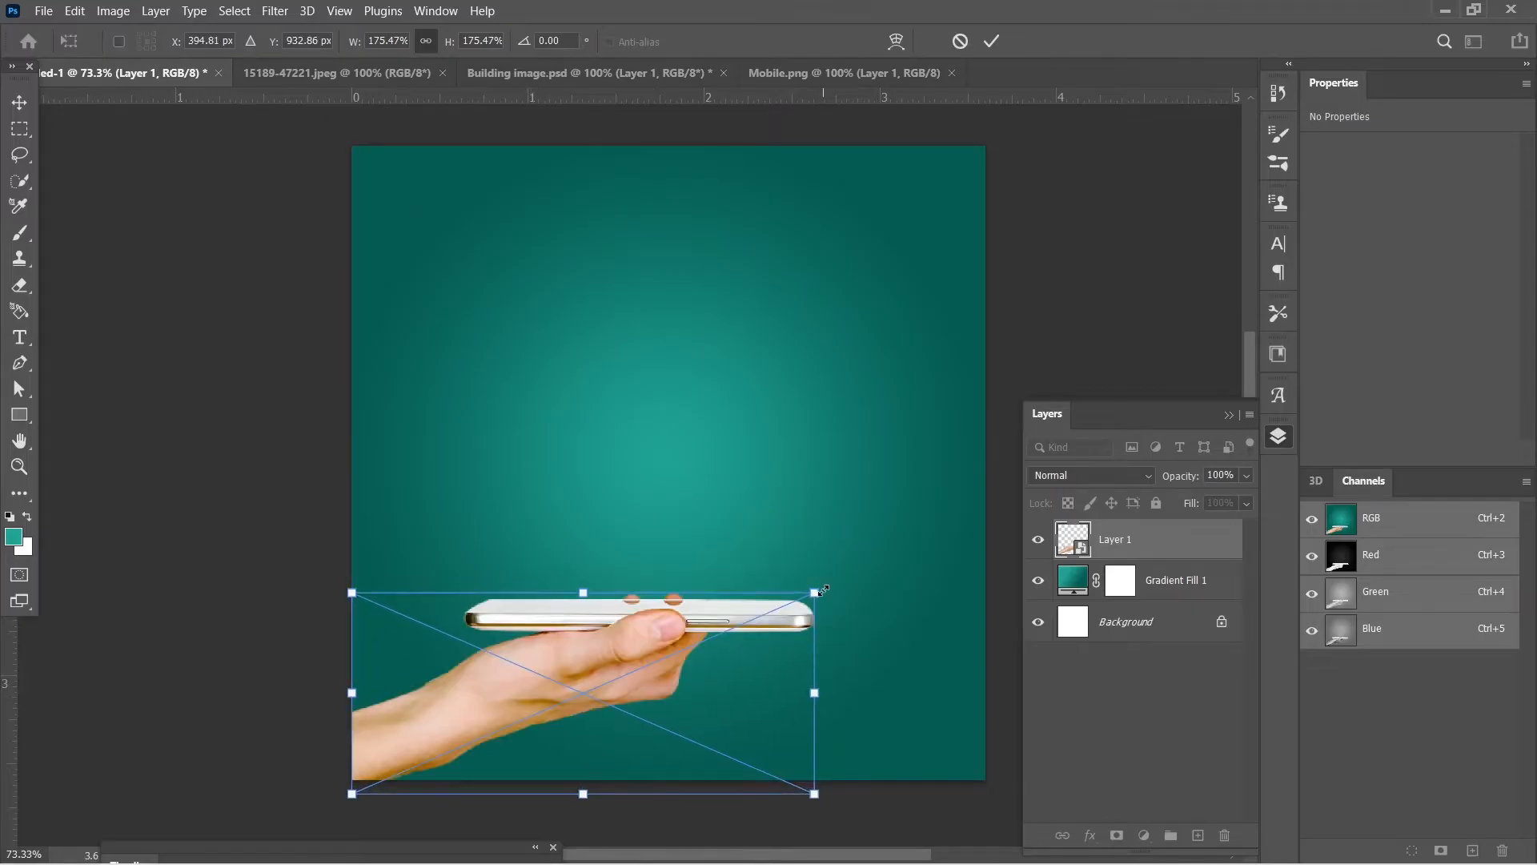
{"action": "left_click_drag", "start_coordinate": [823, 590], "coordinate": [940, 559]}
{"action": "key", "text": "Return"}
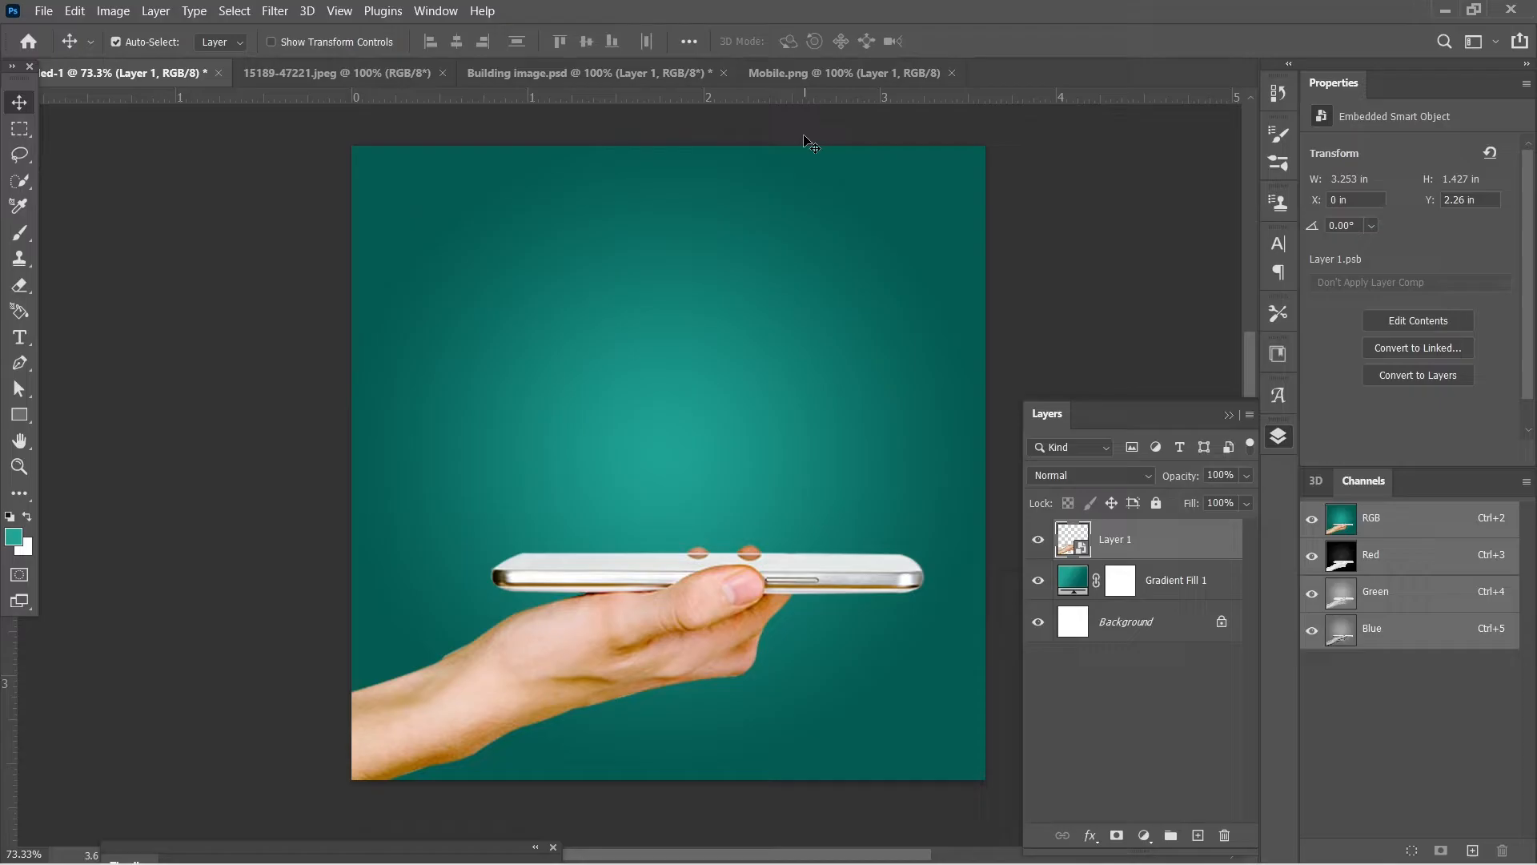
Step: Switch to the Building image.psd document
{"action": "left_click", "coordinate": [785, 73]}
{"action": "left_click", "coordinate": [573, 71]}
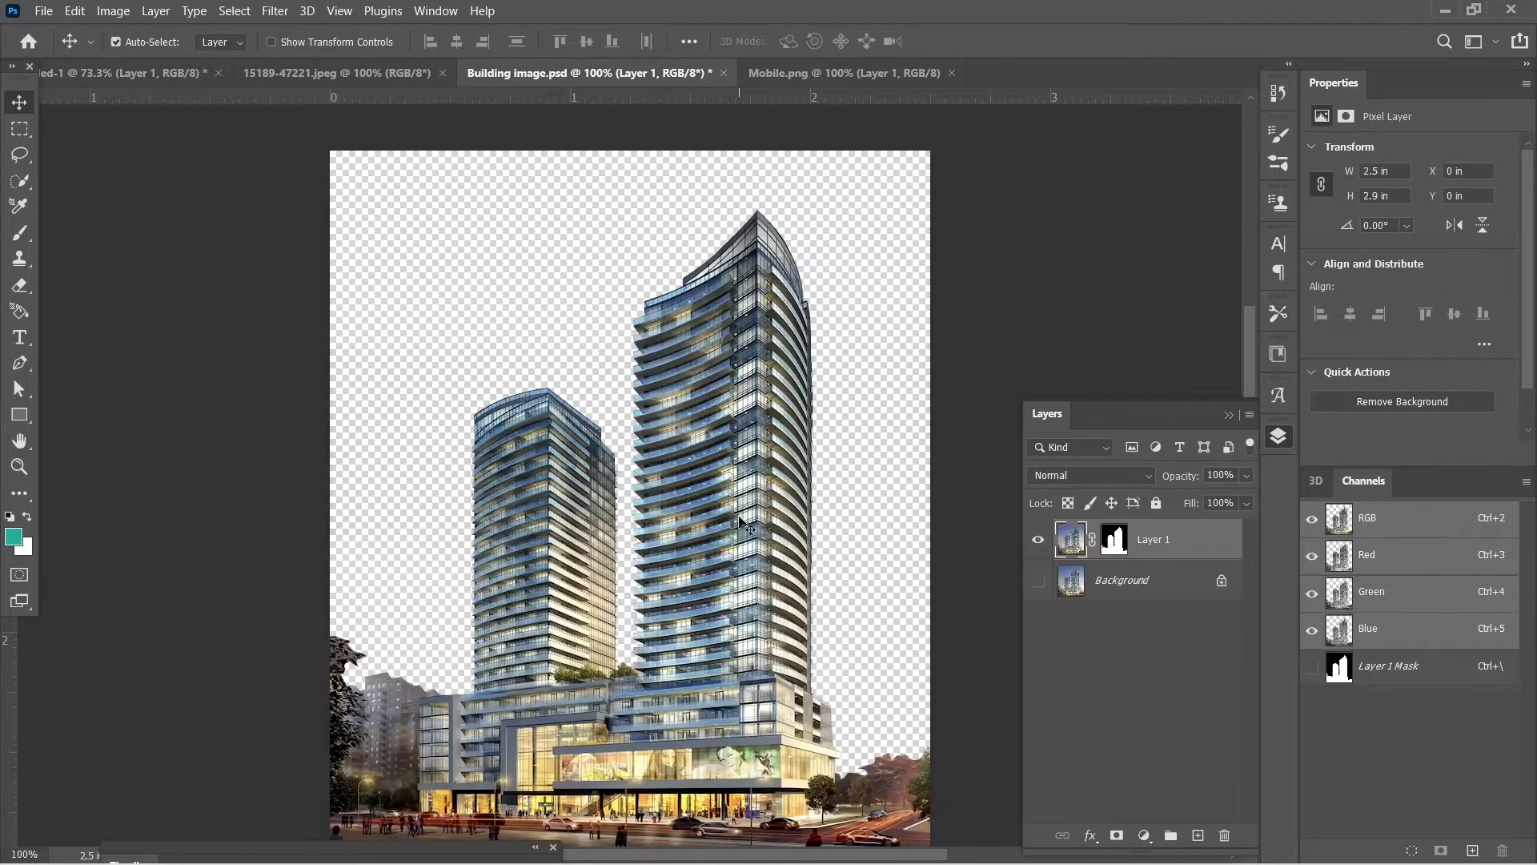
{"action": "left_click_drag", "start_coordinate": [715, 549], "coordinate": [92, 94]}
{"action": "left_click_drag", "start_coordinate": [92, 94], "coordinate": [158, 71]}
{"action": "key", "text": "ctrl+z"}
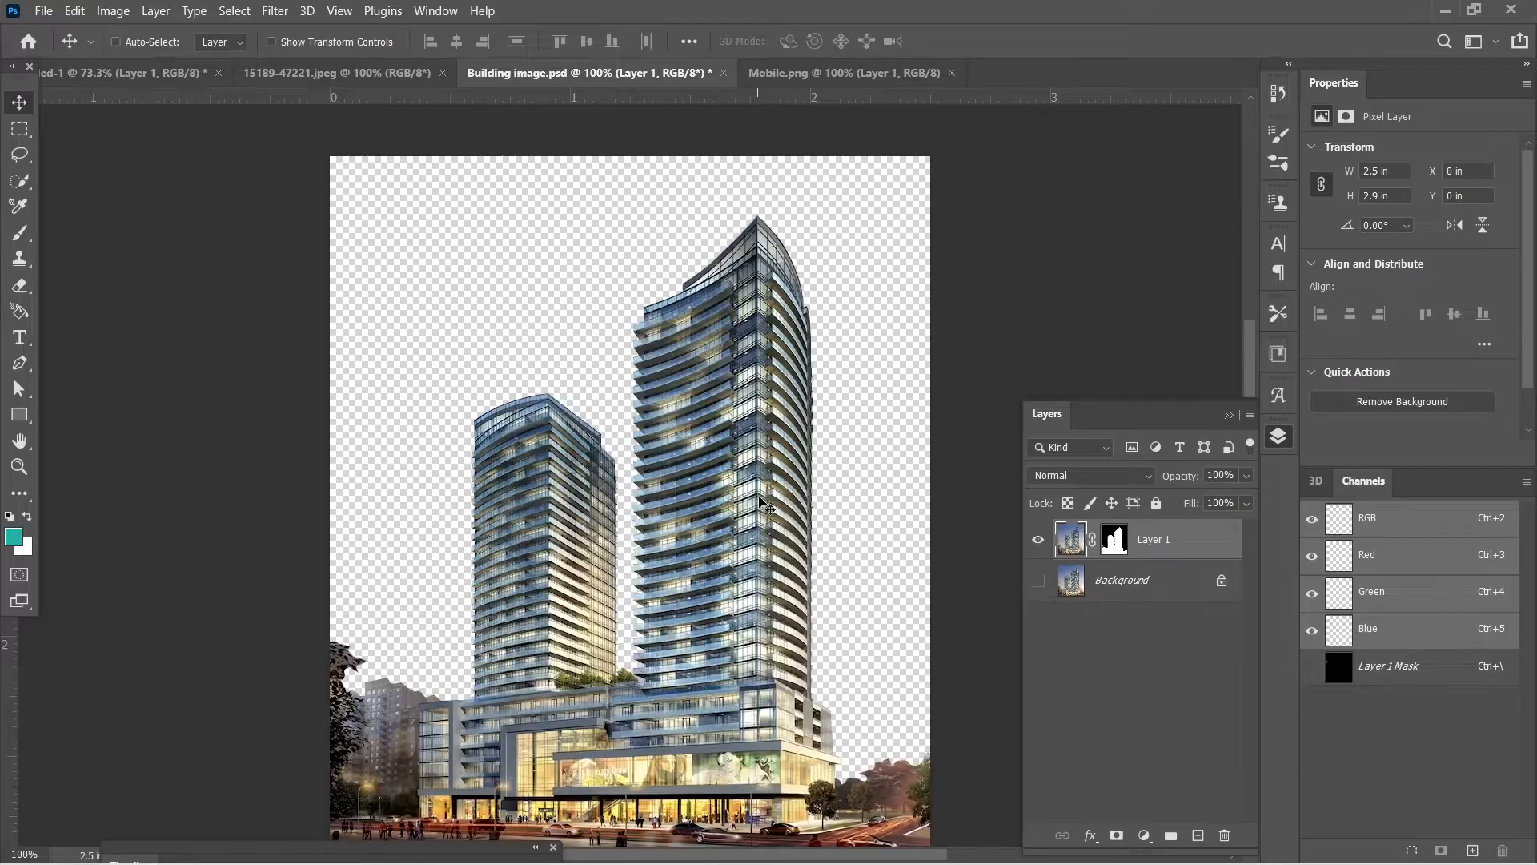
Step: Copy the masked building layer into the gradient document and convert it to a smart object
{"action": "left_click_drag", "start_coordinate": [668, 492], "coordinate": [718, 571]}
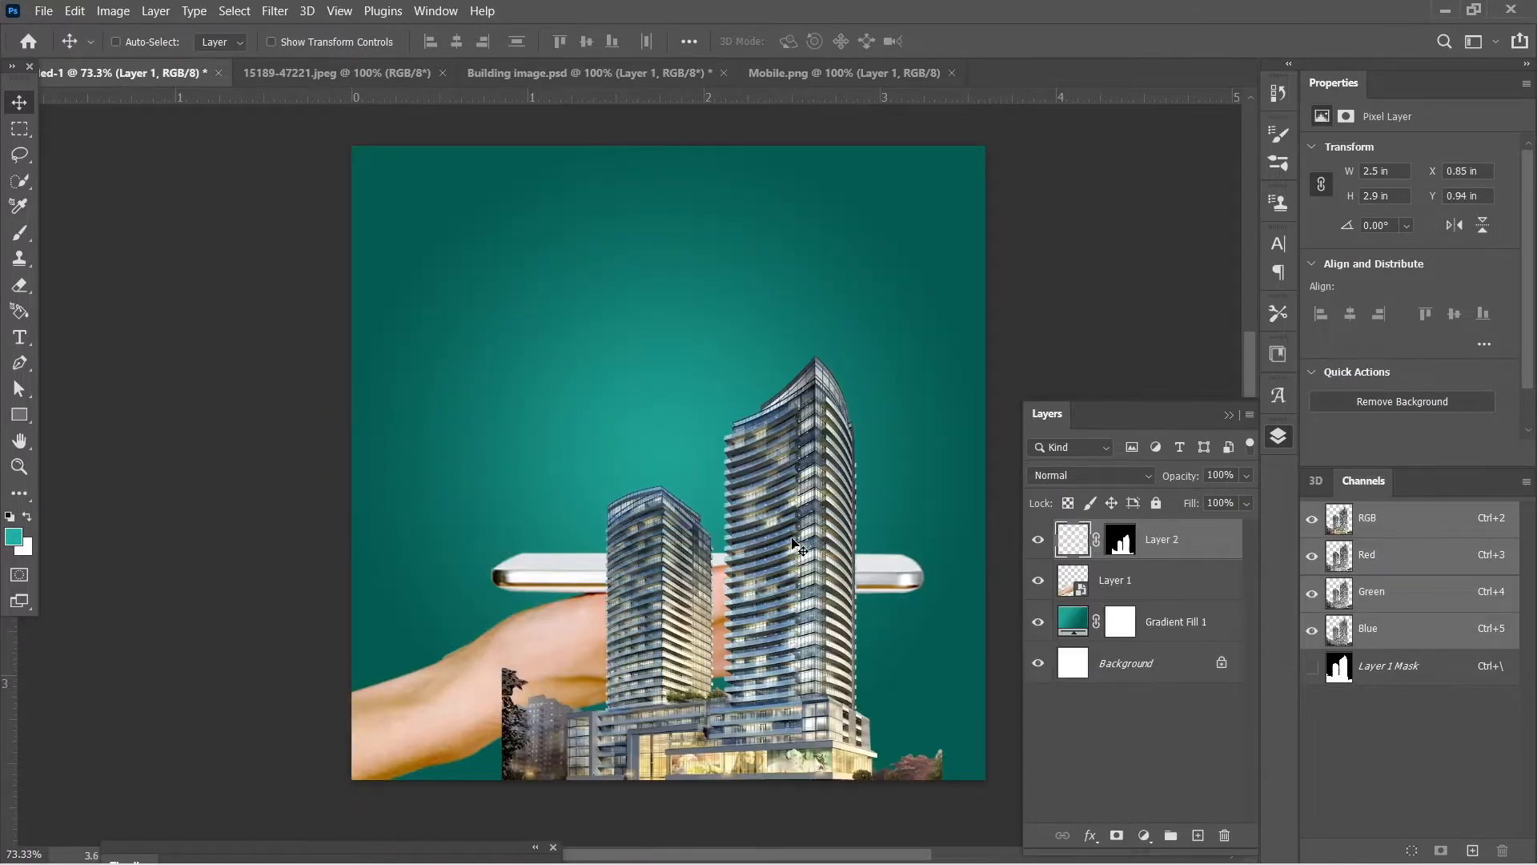
{"action": "right_click", "coordinate": [1185, 543]}
{"action": "left_click", "coordinate": [1274, 301]}
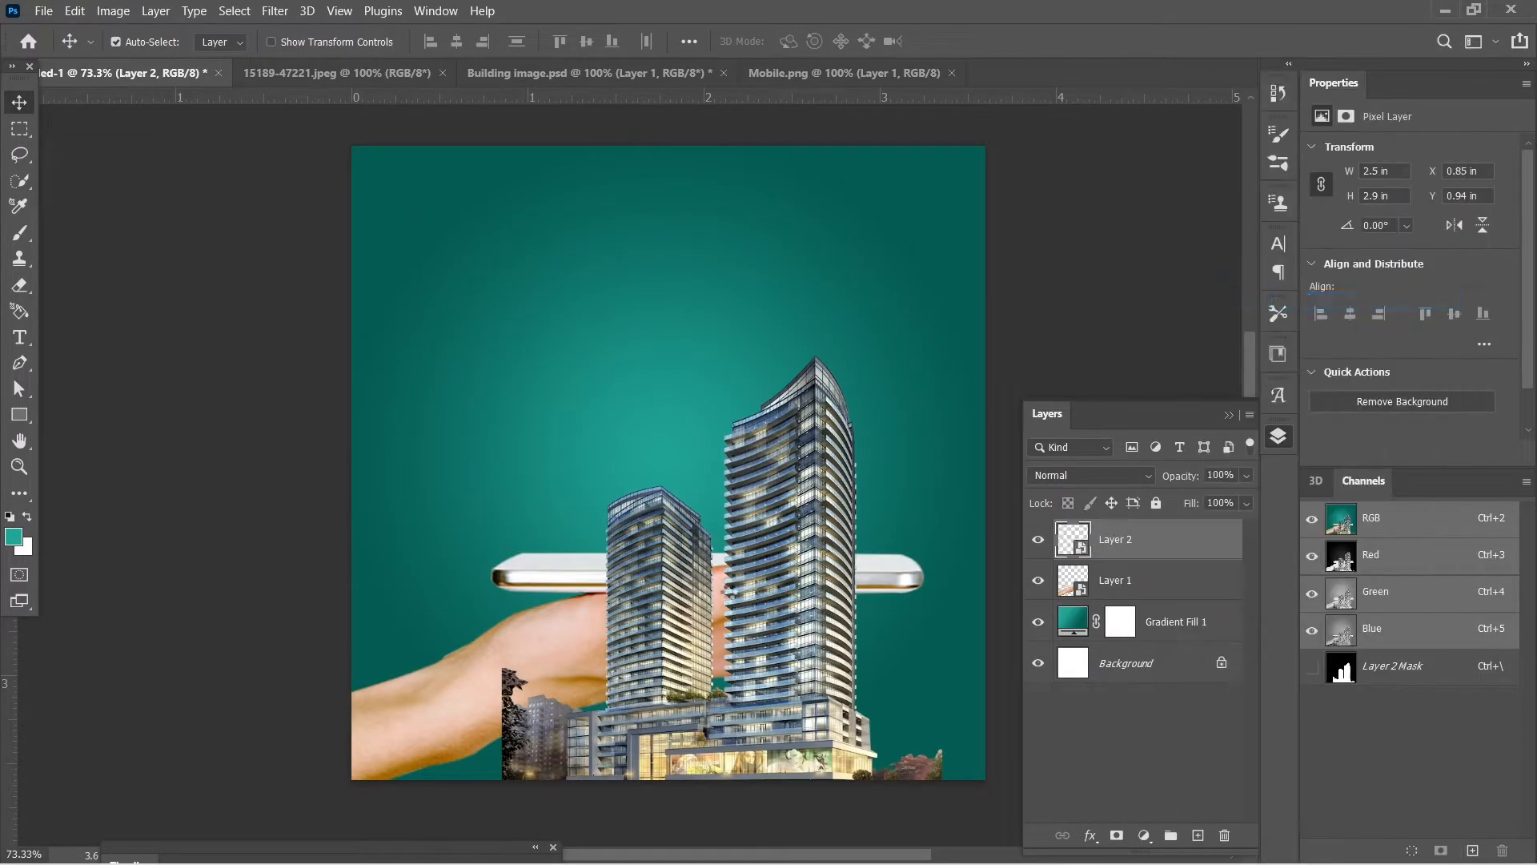
Step: Stand the building on top of the phone and scale it down to about 2.34 × 2.48 in to fit the phone's length
{"action": "left_click_drag", "start_coordinate": [809, 644], "coordinate": [807, 392]}
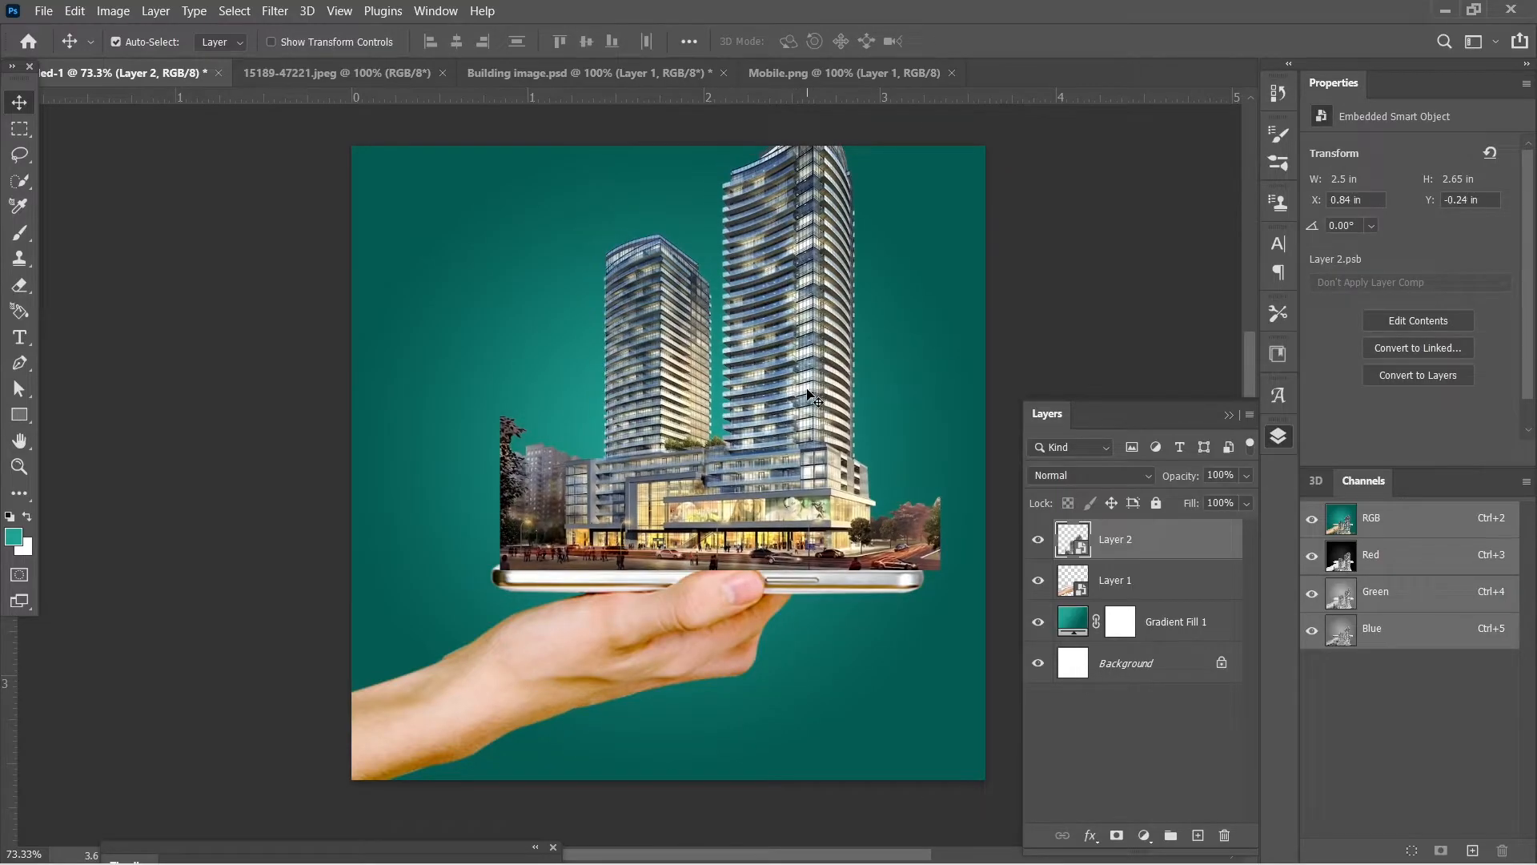
{"action": "key", "text": "ctrl+t"}
{"action": "left_click_drag", "start_coordinate": [942, 564], "coordinate": [889, 512]}
{"action": "left_click_drag", "start_coordinate": [779, 431], "coordinate": [774, 491]}
{"action": "left_click_drag", "start_coordinate": [885, 572], "coordinate": [906, 600]}
{"action": "left_click_drag", "start_coordinate": [815, 542], "coordinate": [819, 507]}
{"action": "key", "text": "Return"}
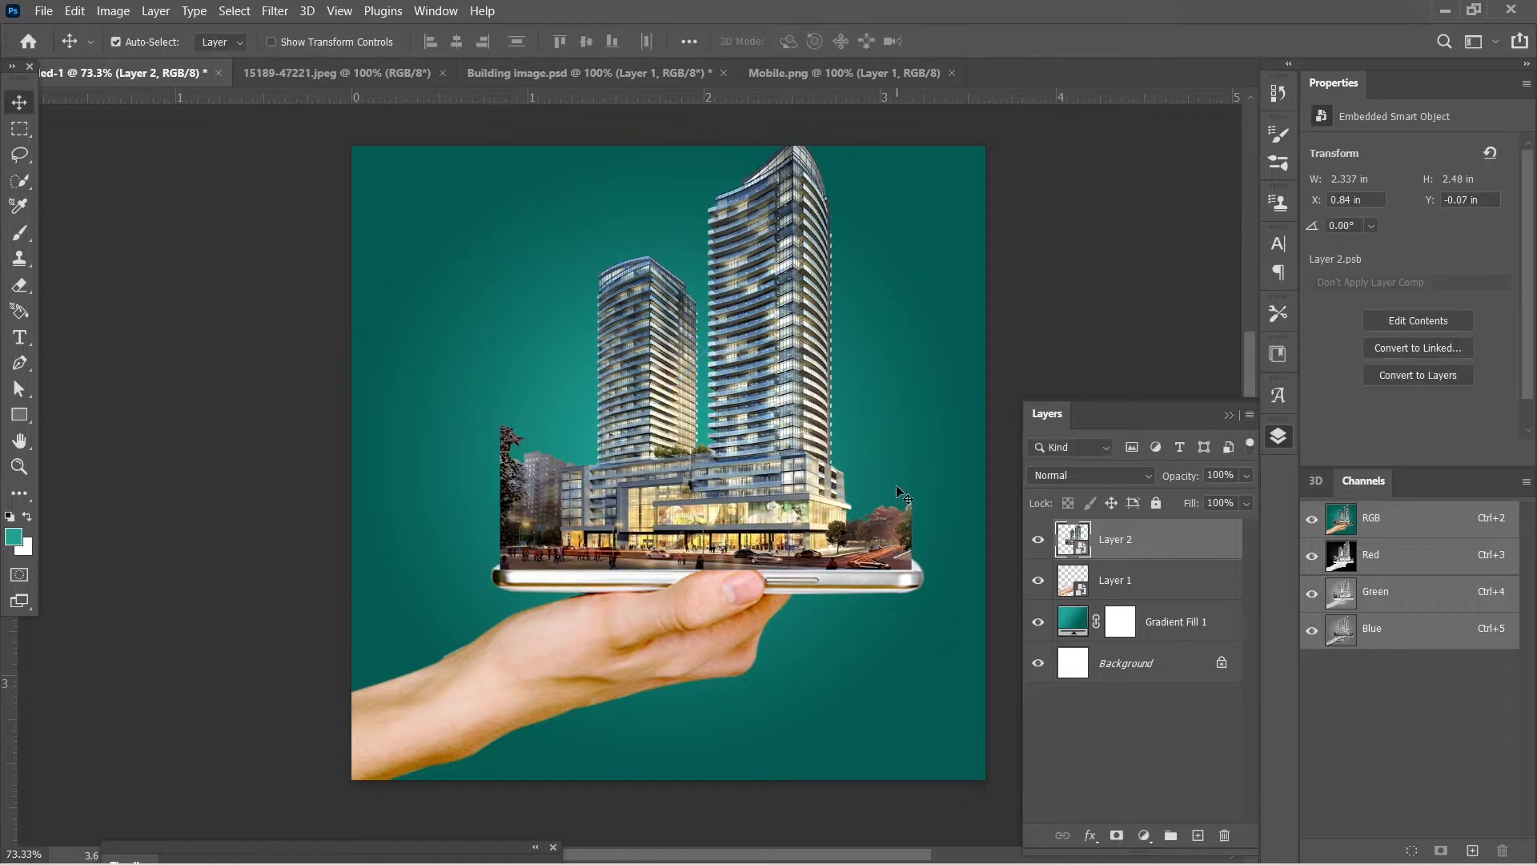
Step: Select the building and hand layers together and nudge them about 0.2 in down and 0.25 in left
{"action": "left_click", "coordinate": [675, 664], "text": "shift"}
{"action": "key", "text": "shift+Down"}
{"action": "key", "text": "shift+Down"}
{"action": "key", "text": "shift+Down"}
{"action": "key", "text": "shift+Down"}
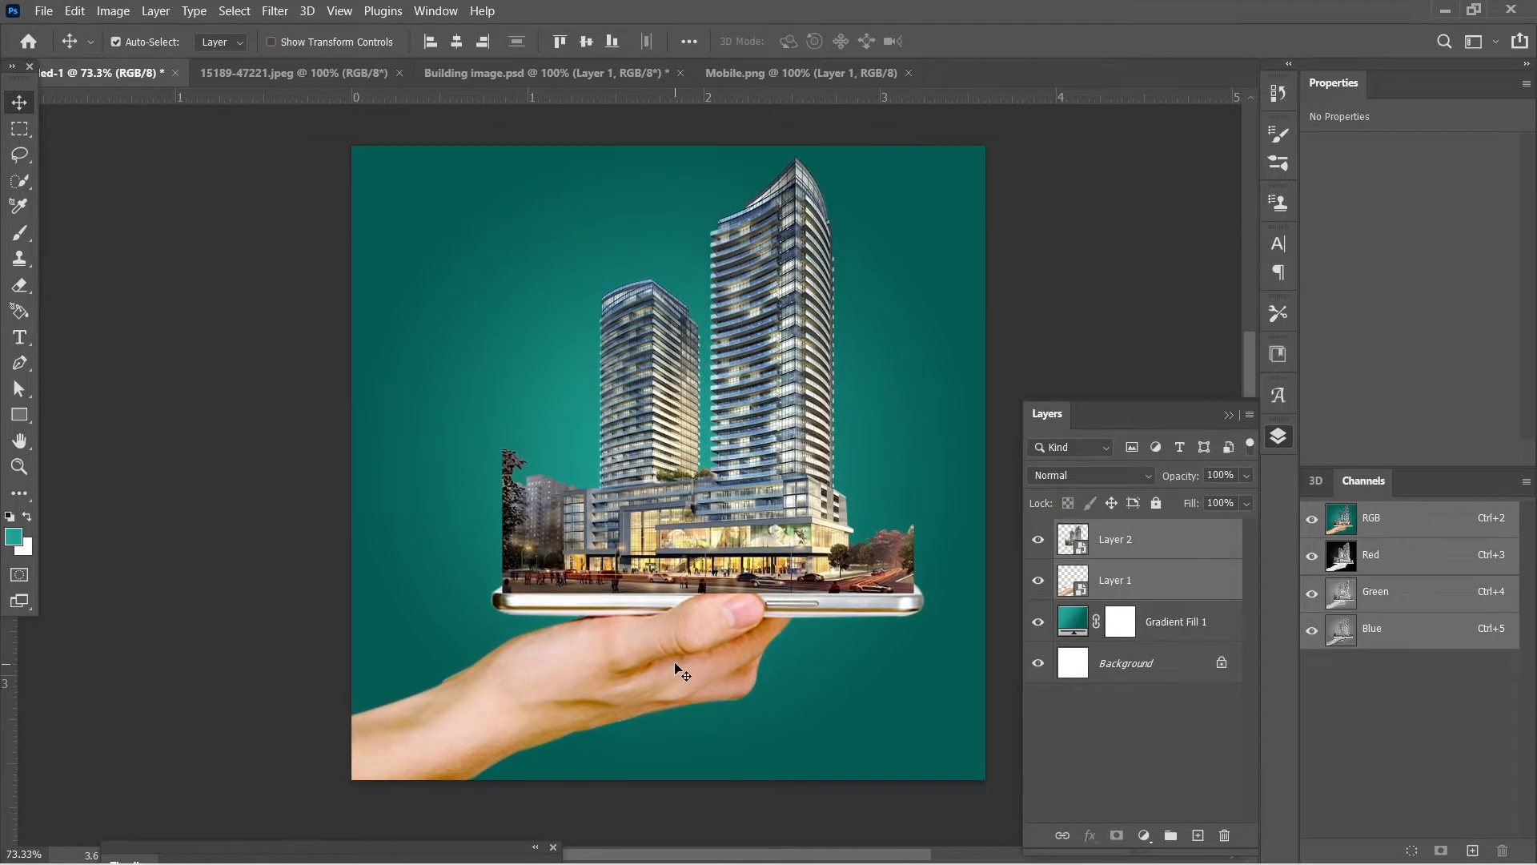
{"action": "key", "text": "shift+Down"}
{"action": "key", "text": "shift+Down"}
{"action": "key", "text": "shift+Left"}
{"action": "key", "text": "shift+Left"}
{"action": "key", "text": "shift+Left"}
{"action": "key", "text": "shift+Left"}
{"action": "key", "text": "shift+Left"}
{"action": "key", "text": "shift+Left"}
{"action": "key", "text": "shift+Left"}
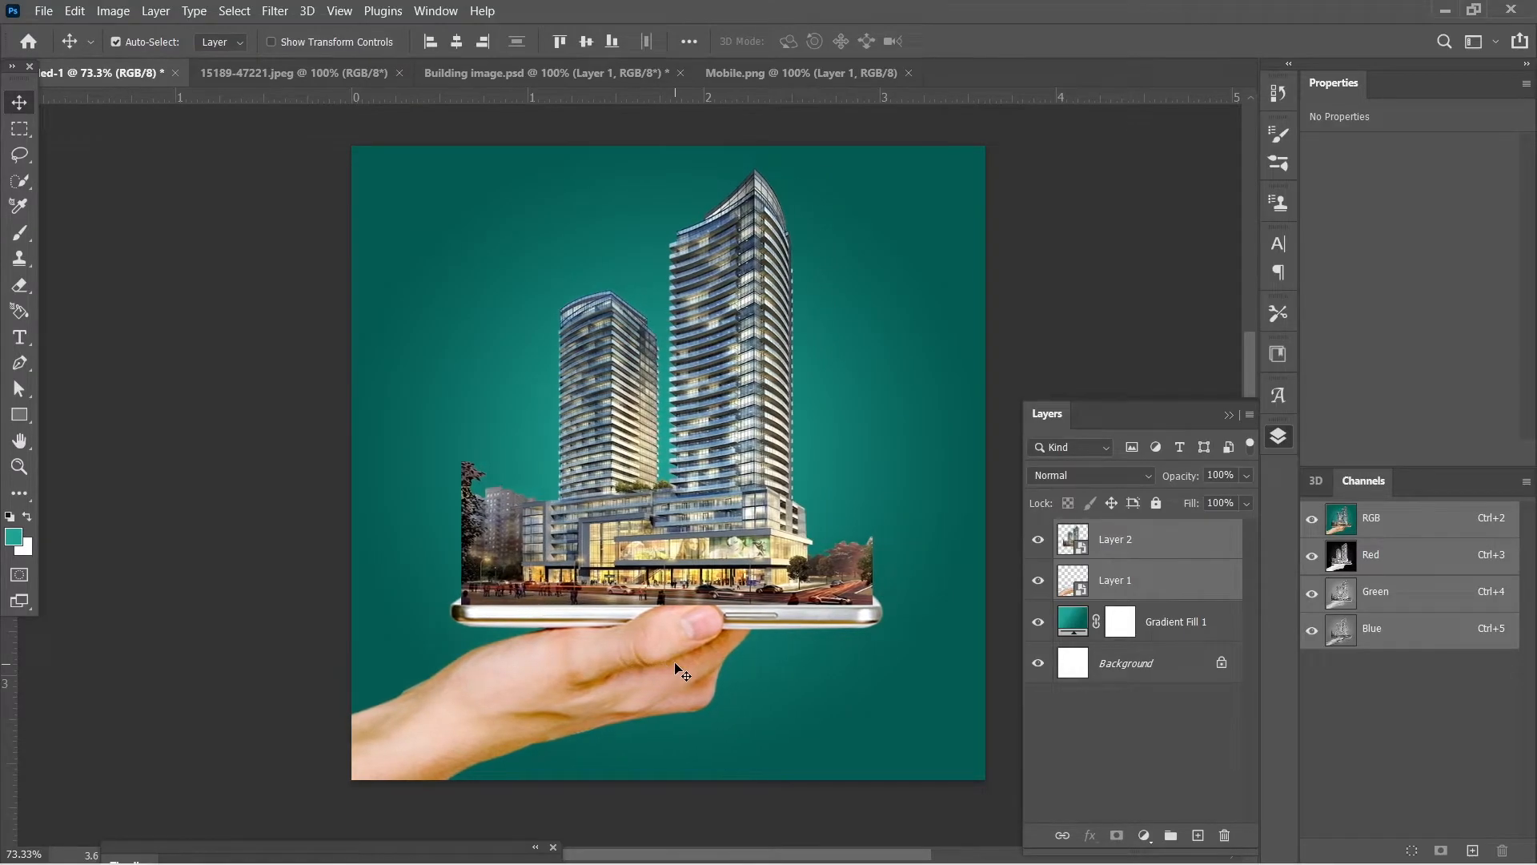
{"action": "key", "text": "shift+Left"}
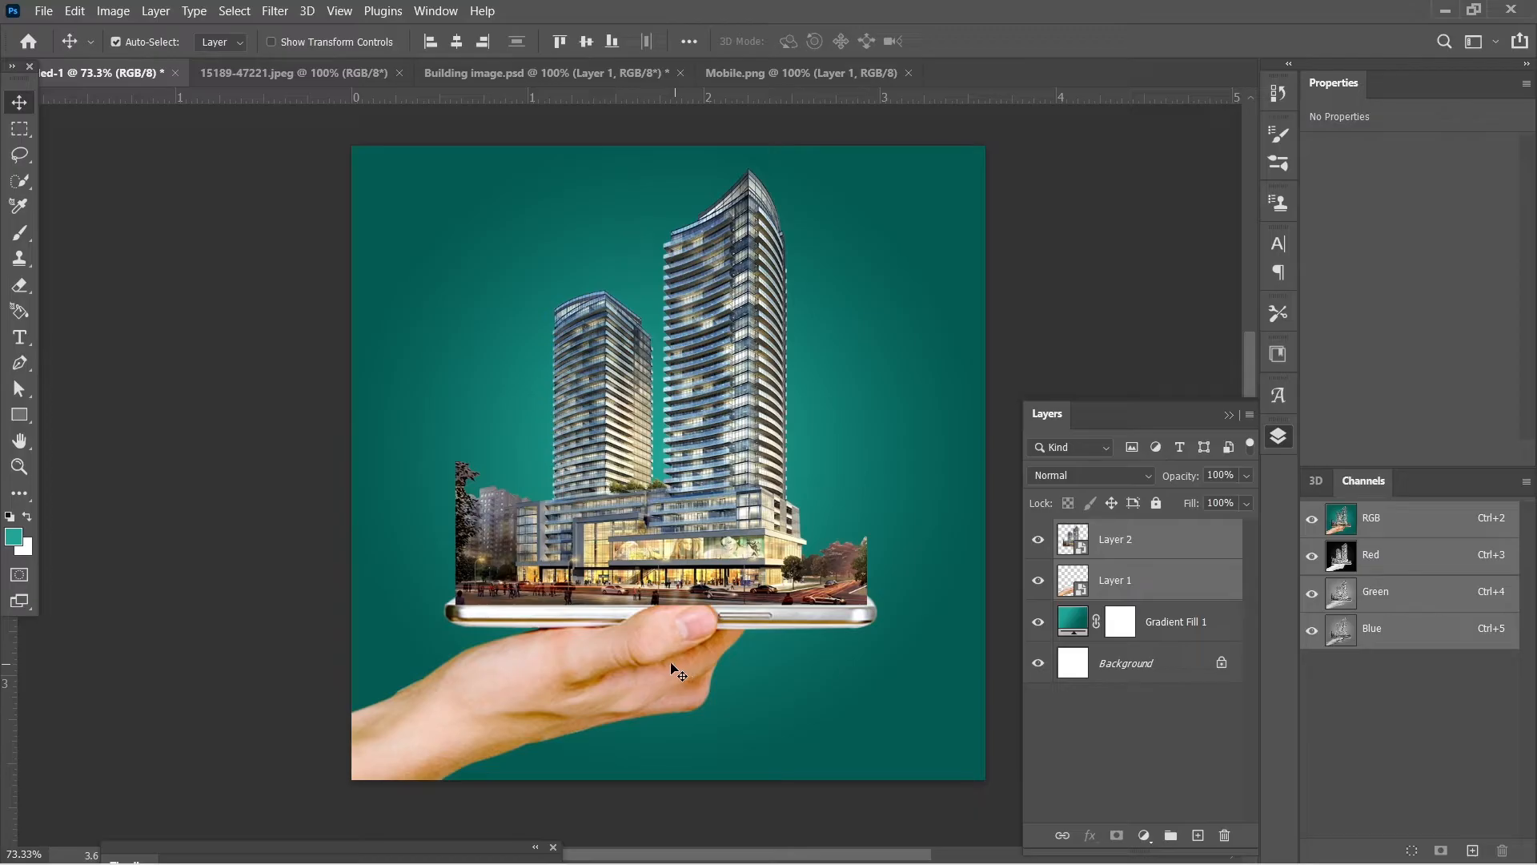
{"action": "right_click", "coordinate": [697, 607]}
{"action": "left_click", "coordinate": [687, 545]}
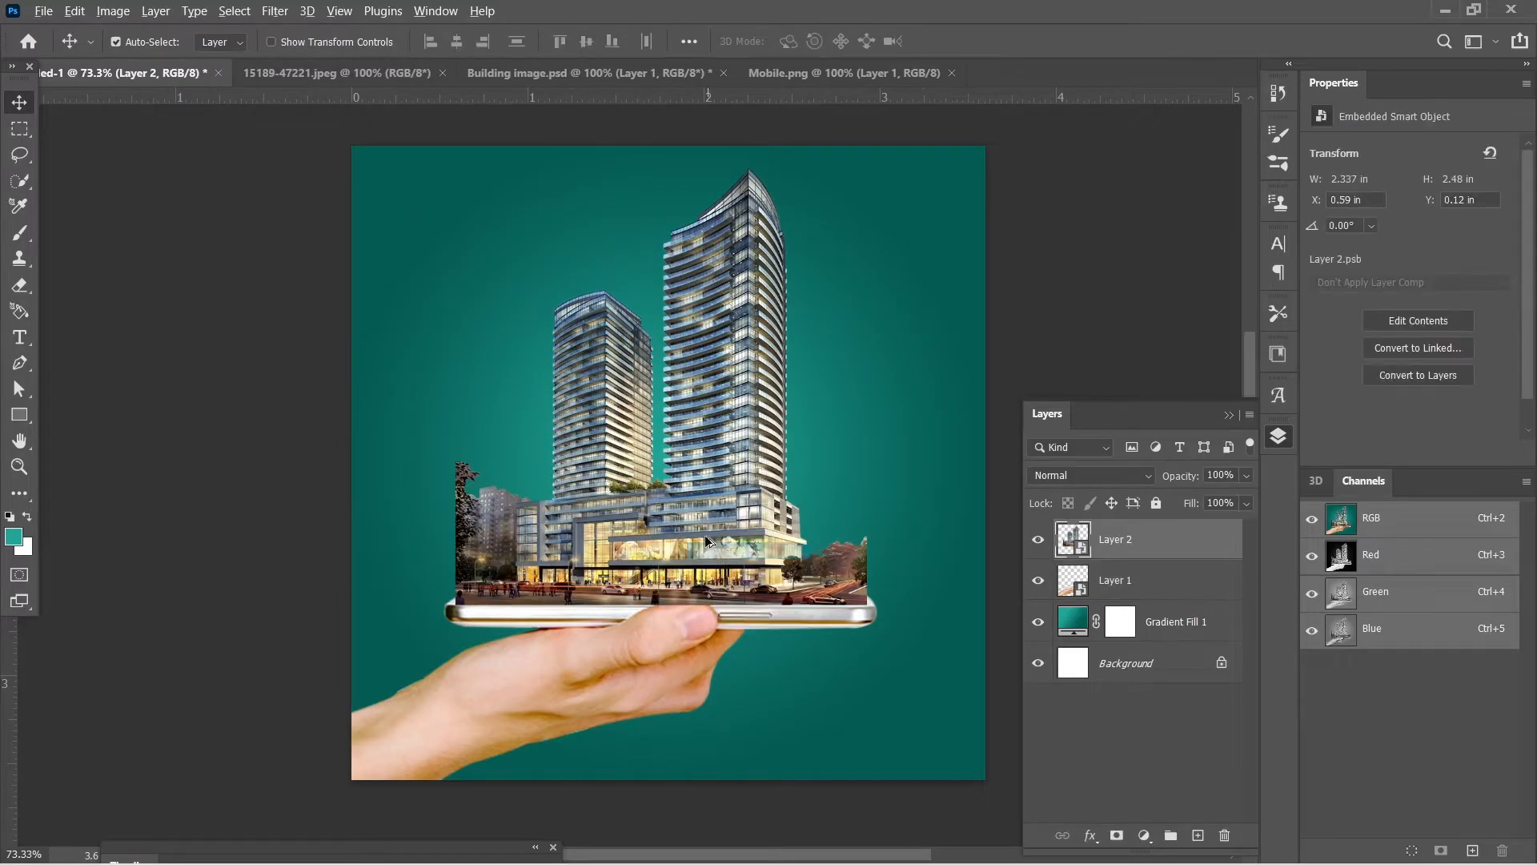
{"action": "scroll", "coordinate": [729, 450], "scroll_direction": "up", "scroll_amount": 5}
{"action": "scroll", "coordinate": [724, 418], "scroll_direction": "down", "scroll_amount": 6}
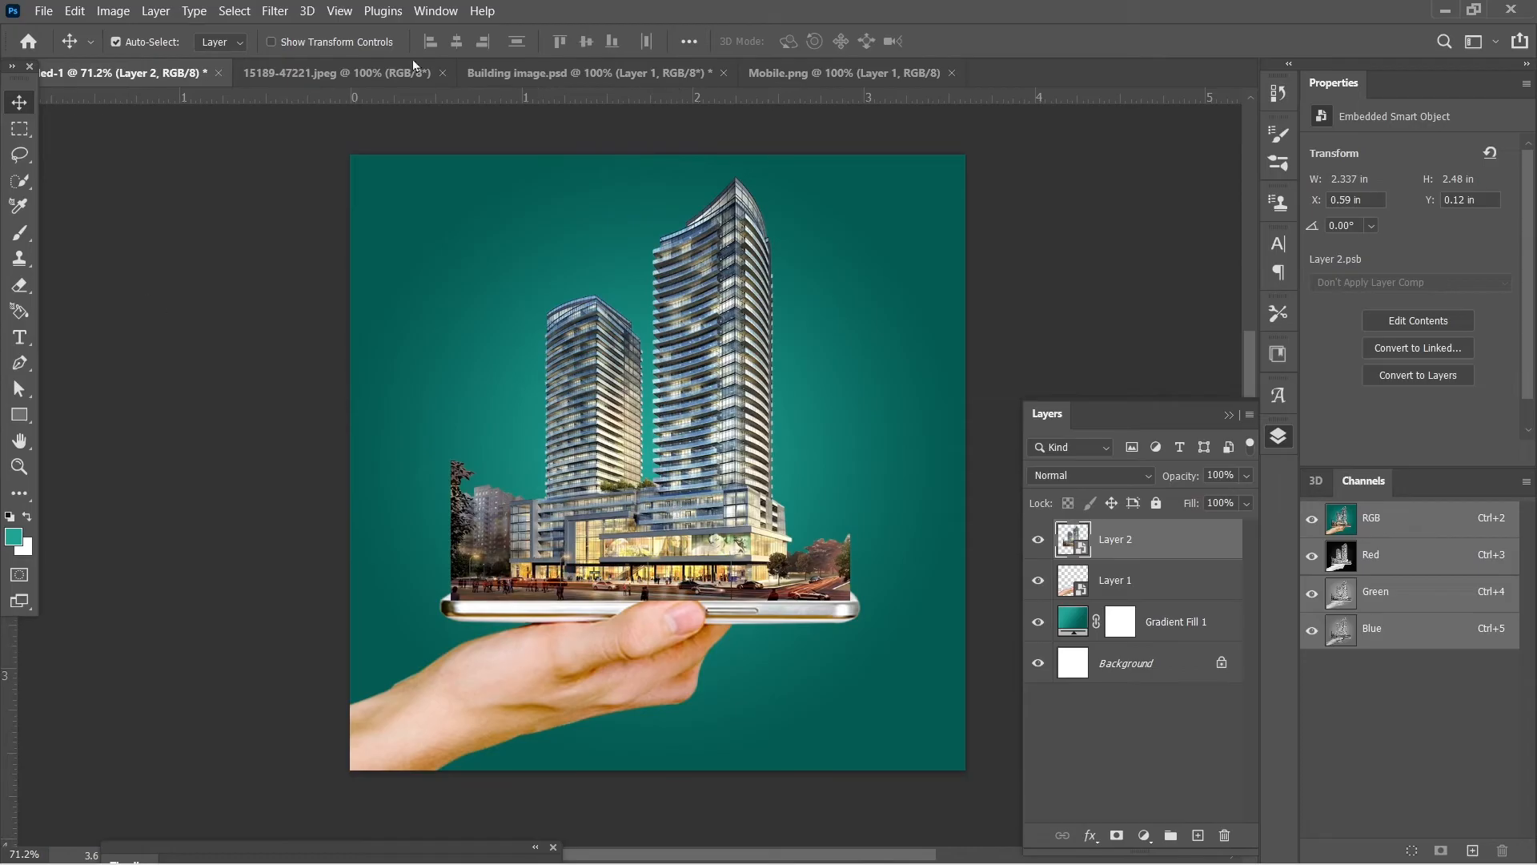
{"action": "left_click", "coordinate": [443, 73]}
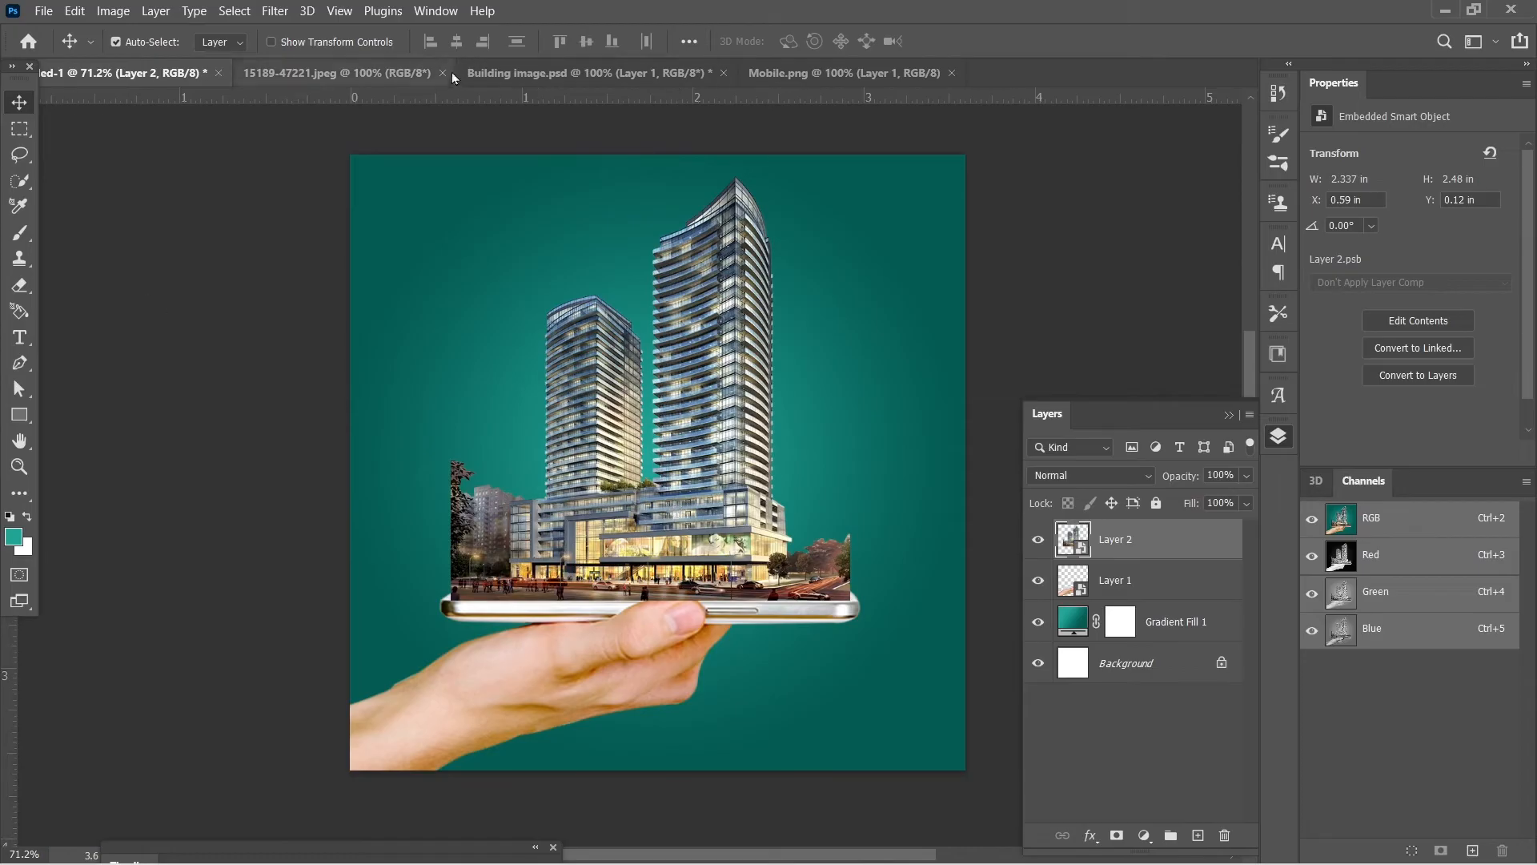
{"action": "left_click", "coordinate": [498, 73]}
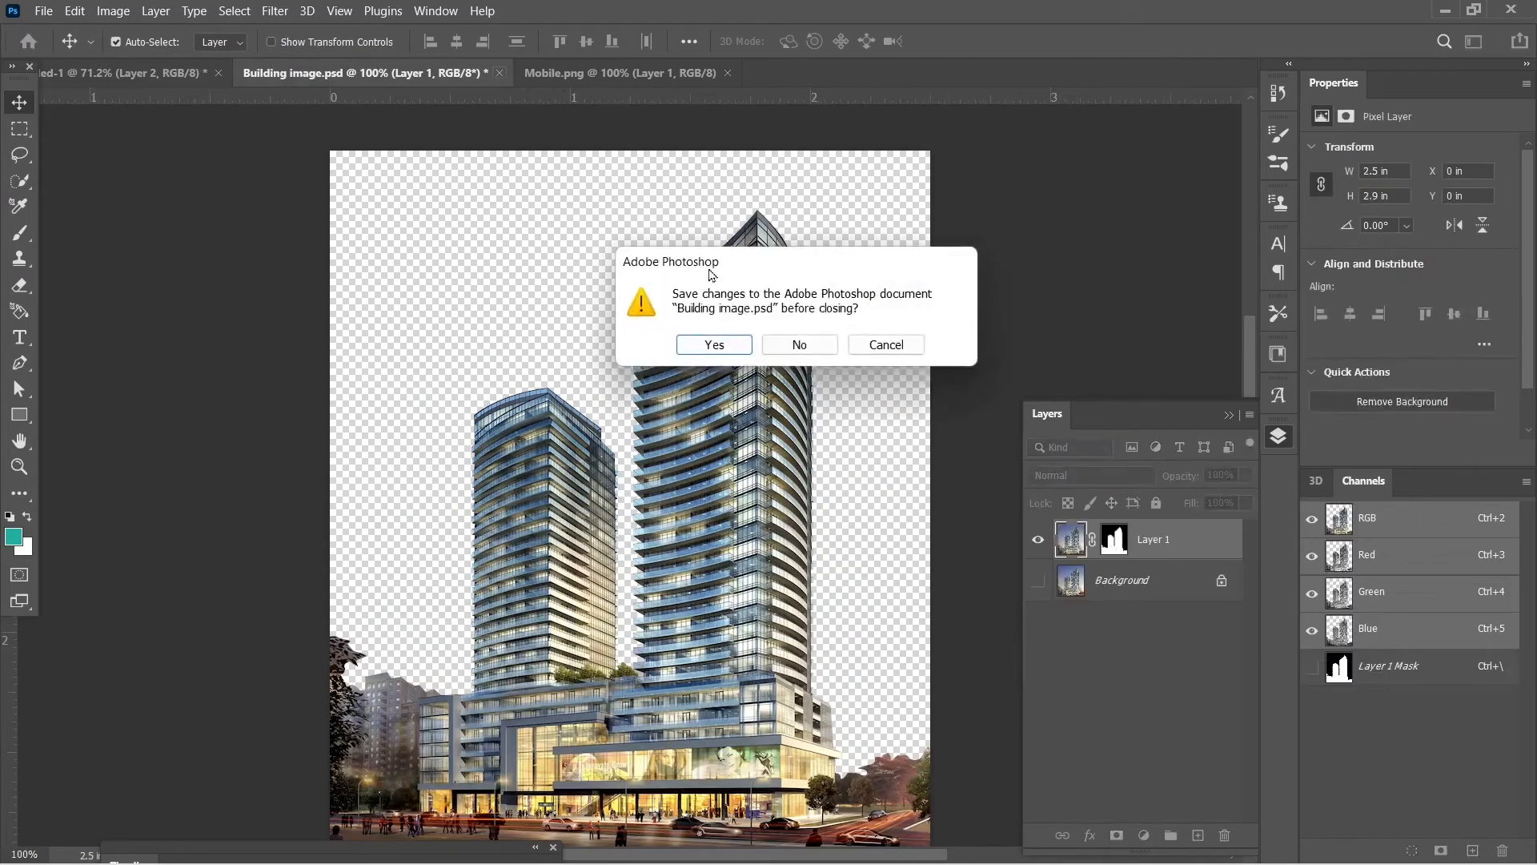
{"action": "left_click", "coordinate": [811, 349]}
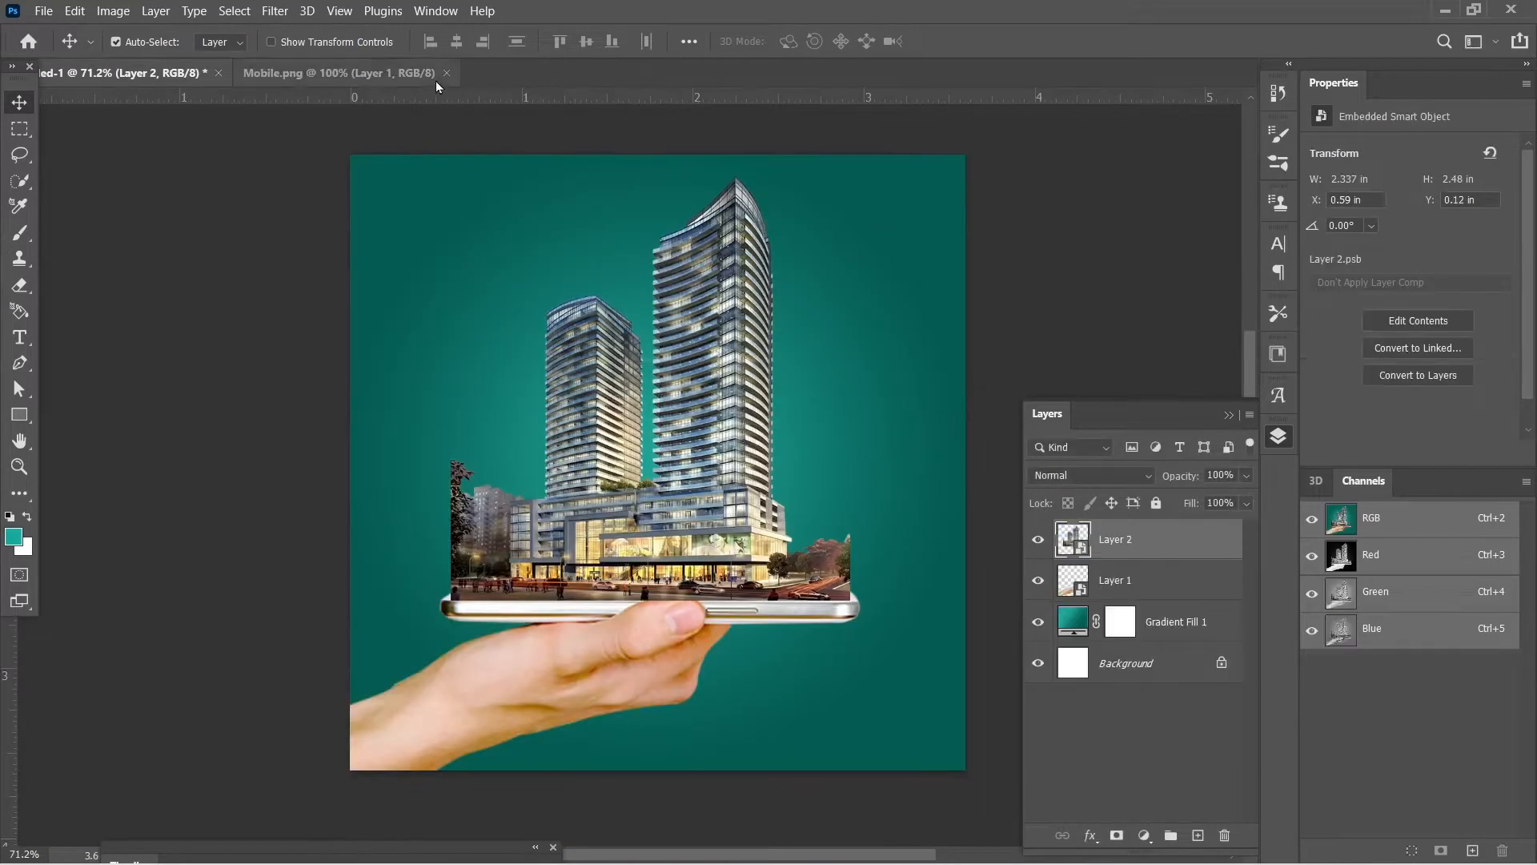
{"action": "left_click", "coordinate": [445, 73]}
Step: Open the logo, pngwing.com (14) and pngwing.com (15) images together from the Project folder
{"action": "left_click", "coordinate": [42, 9]}
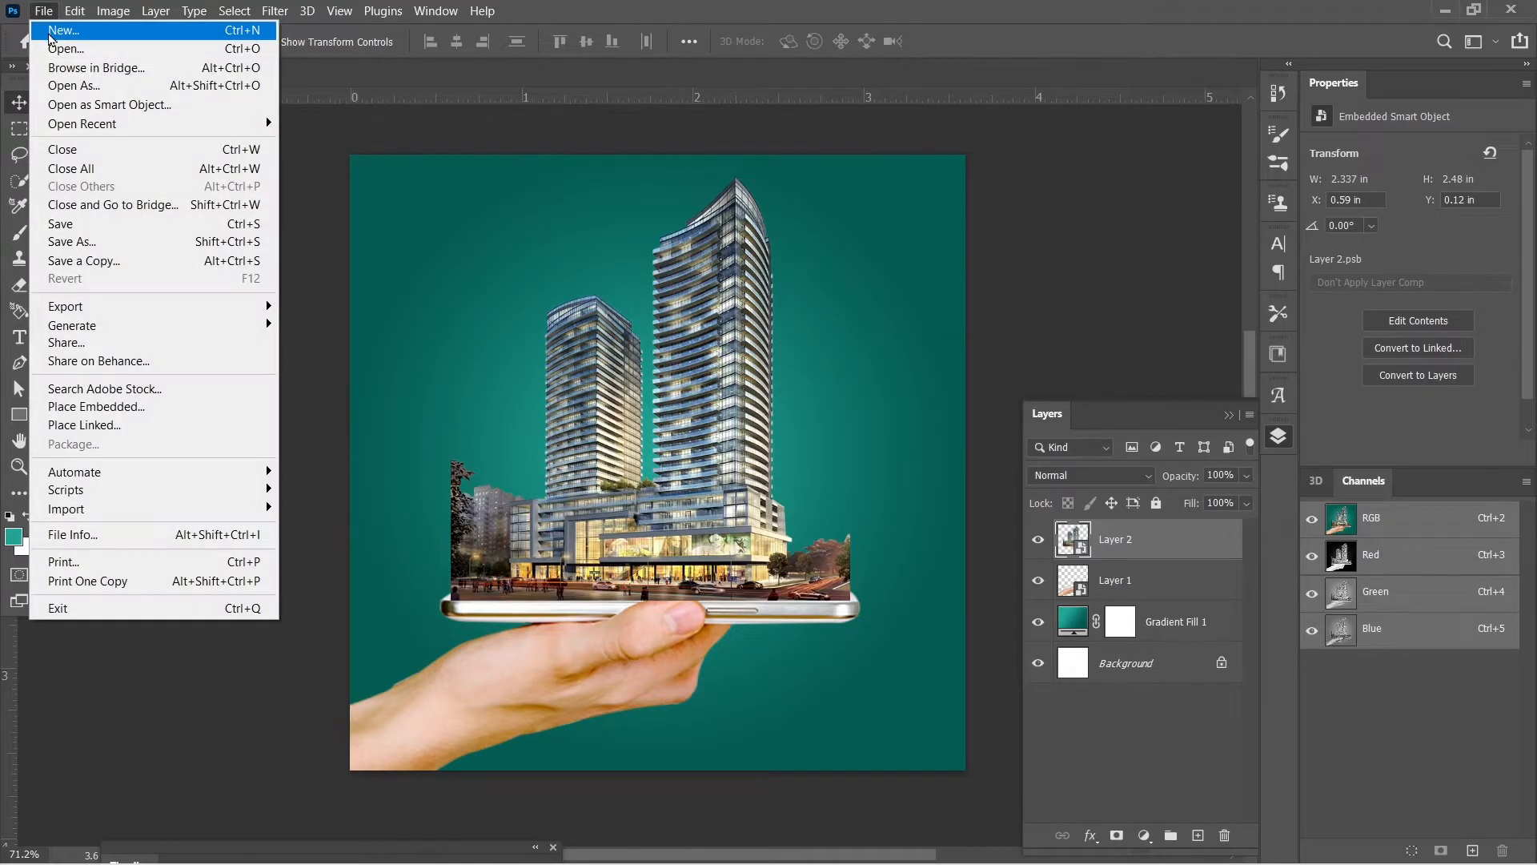
{"action": "left_click", "coordinate": [56, 44]}
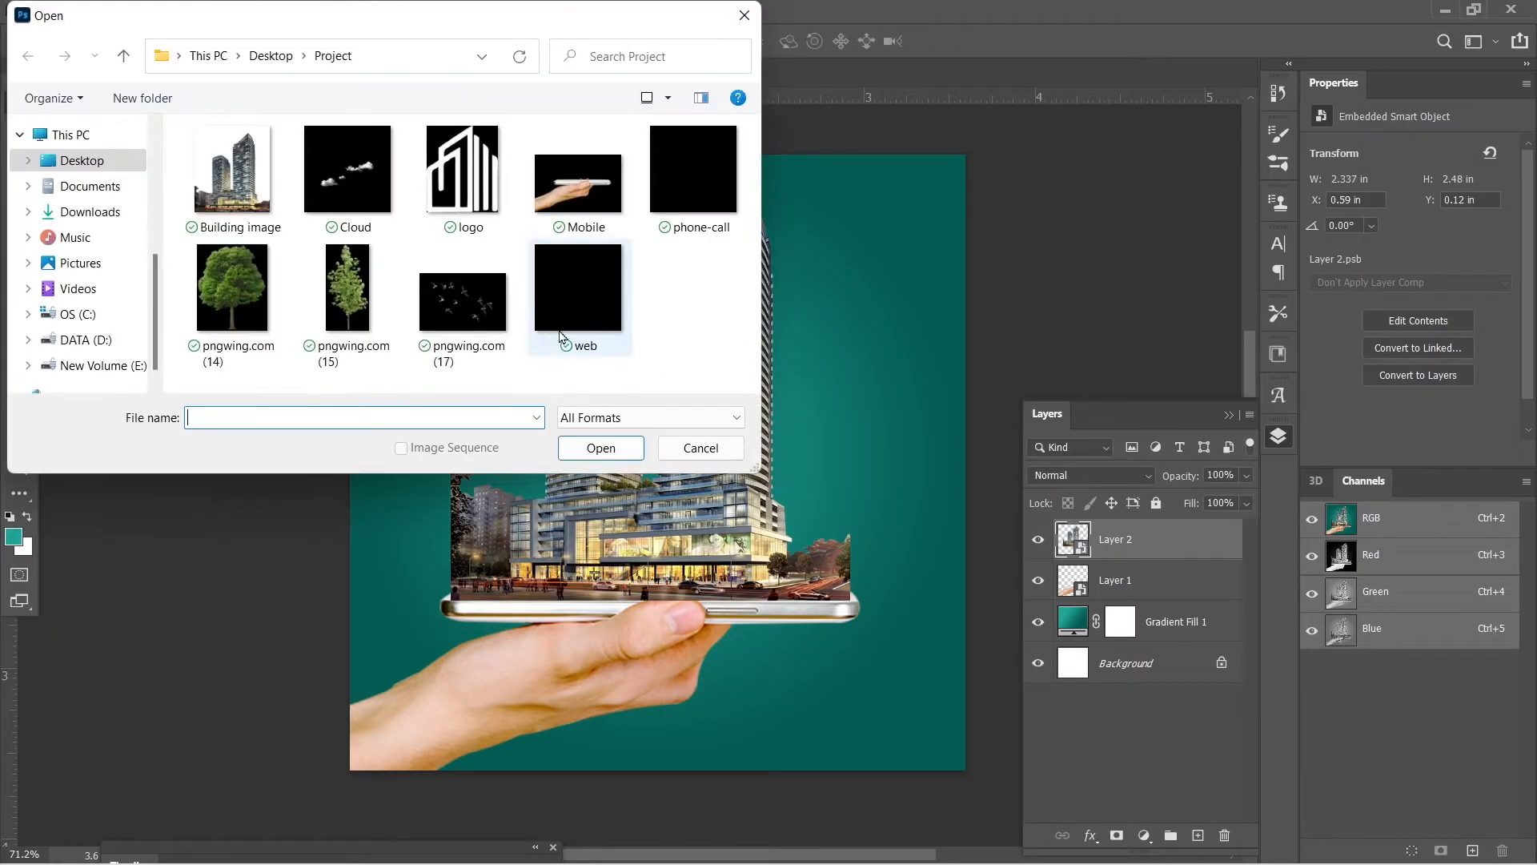
{"action": "left_click", "coordinate": [476, 176]}
{"action": "left_click", "coordinate": [396, 329], "text": "ctrl"}
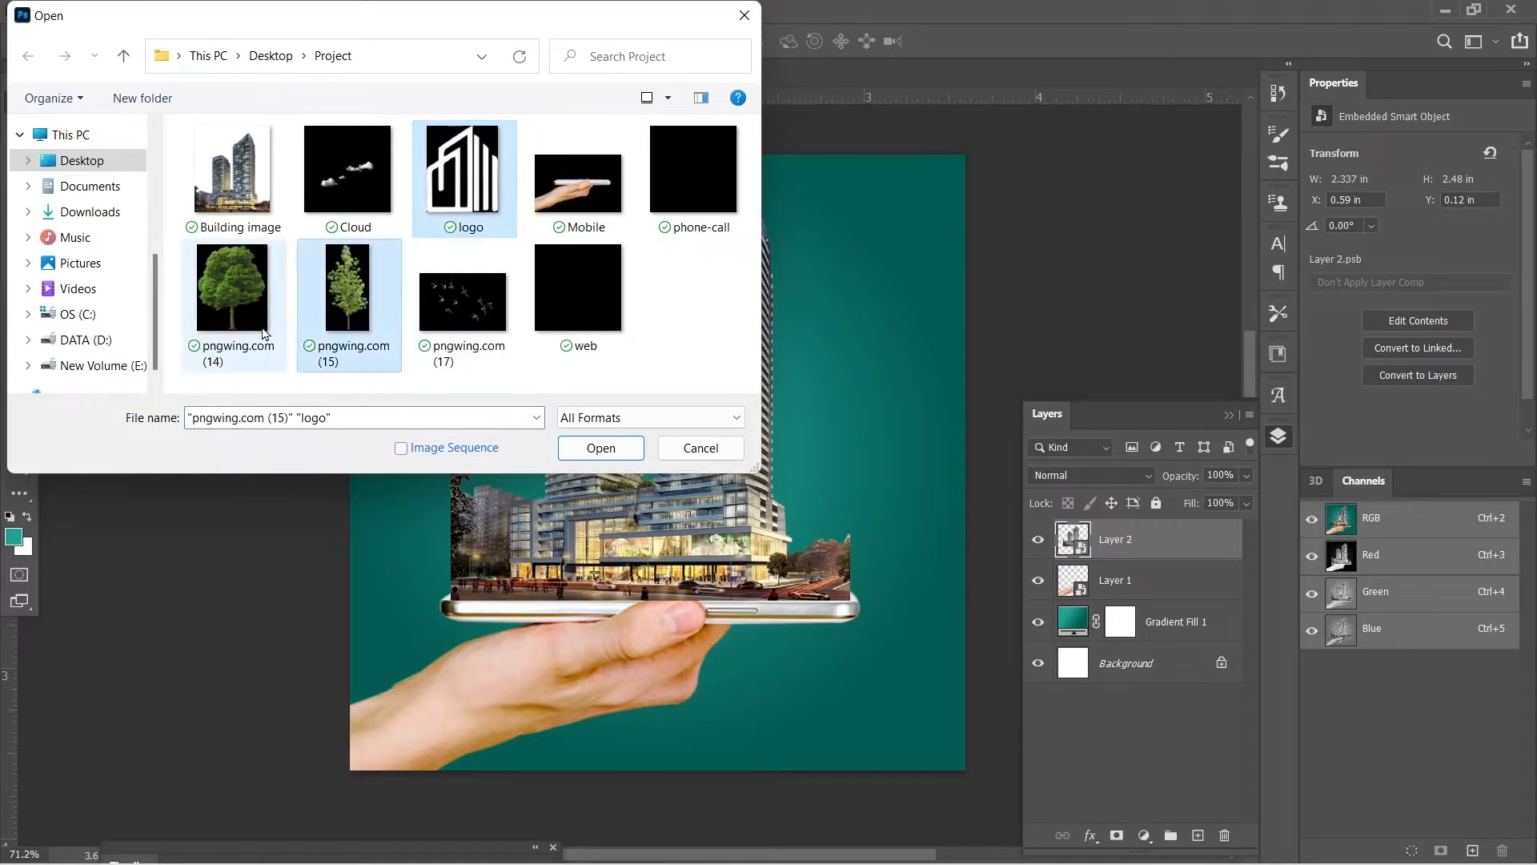
{"action": "left_click", "coordinate": [267, 333], "text": "ctrl"}
{"action": "left_click", "coordinate": [600, 449]}
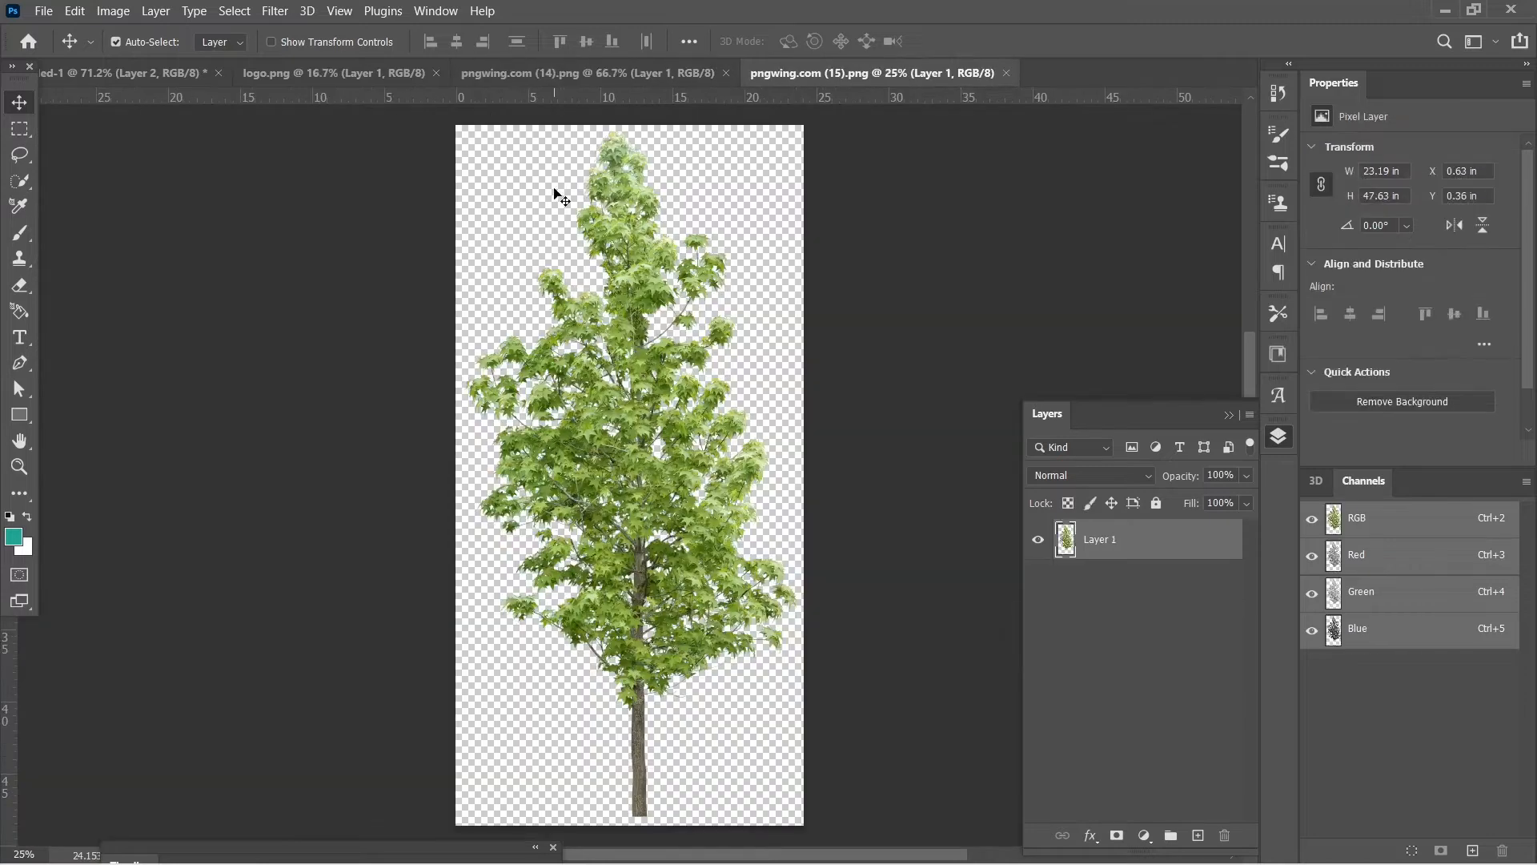
Step: Copy the white building logo from logo.png into the poster and convert its layer to a smart object
{"action": "left_click", "coordinate": [309, 74]}
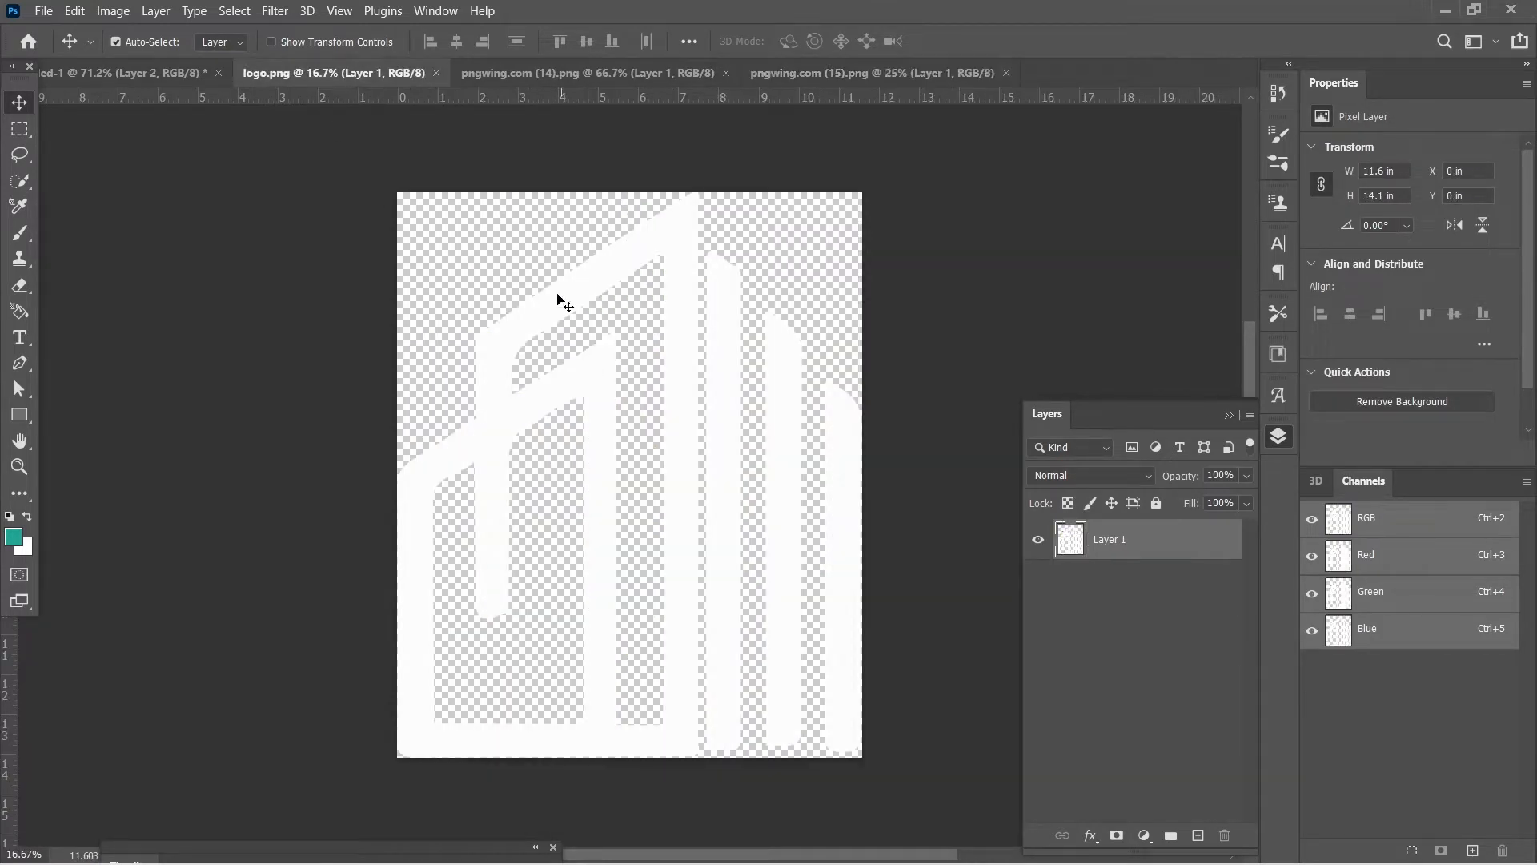
{"action": "left_click_drag", "start_coordinate": [189, 161], "coordinate": [636, 367]}
{"action": "right_click", "coordinate": [1166, 551]}
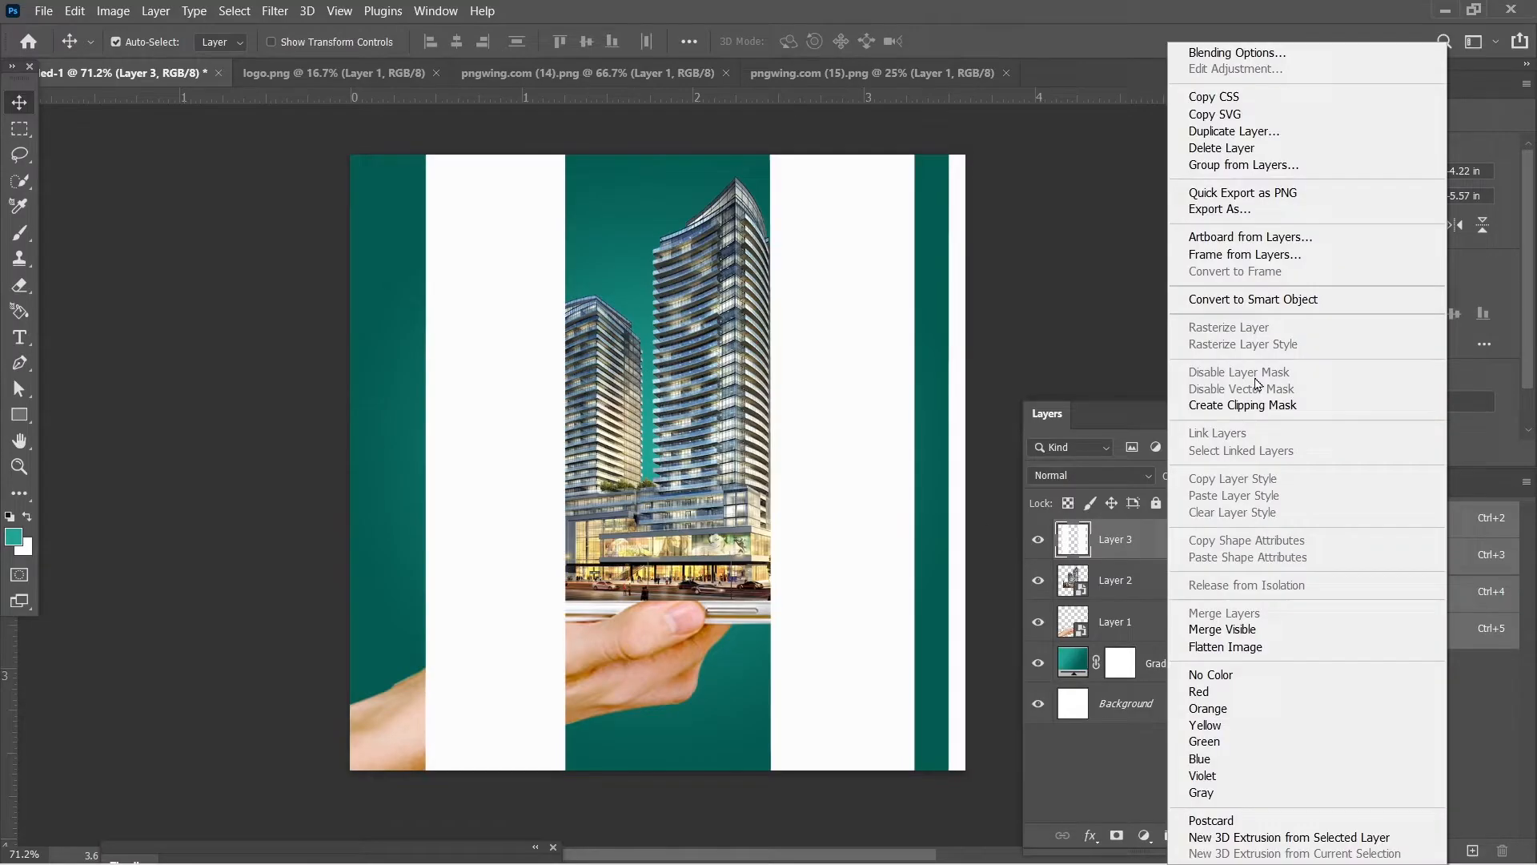
{"action": "left_click", "coordinate": [1254, 303]}
Step: Scale the logo down to about 0.32 × 0.38 in and place it in the poster's upper-left corner
{"action": "key", "text": "ctrl+t"}
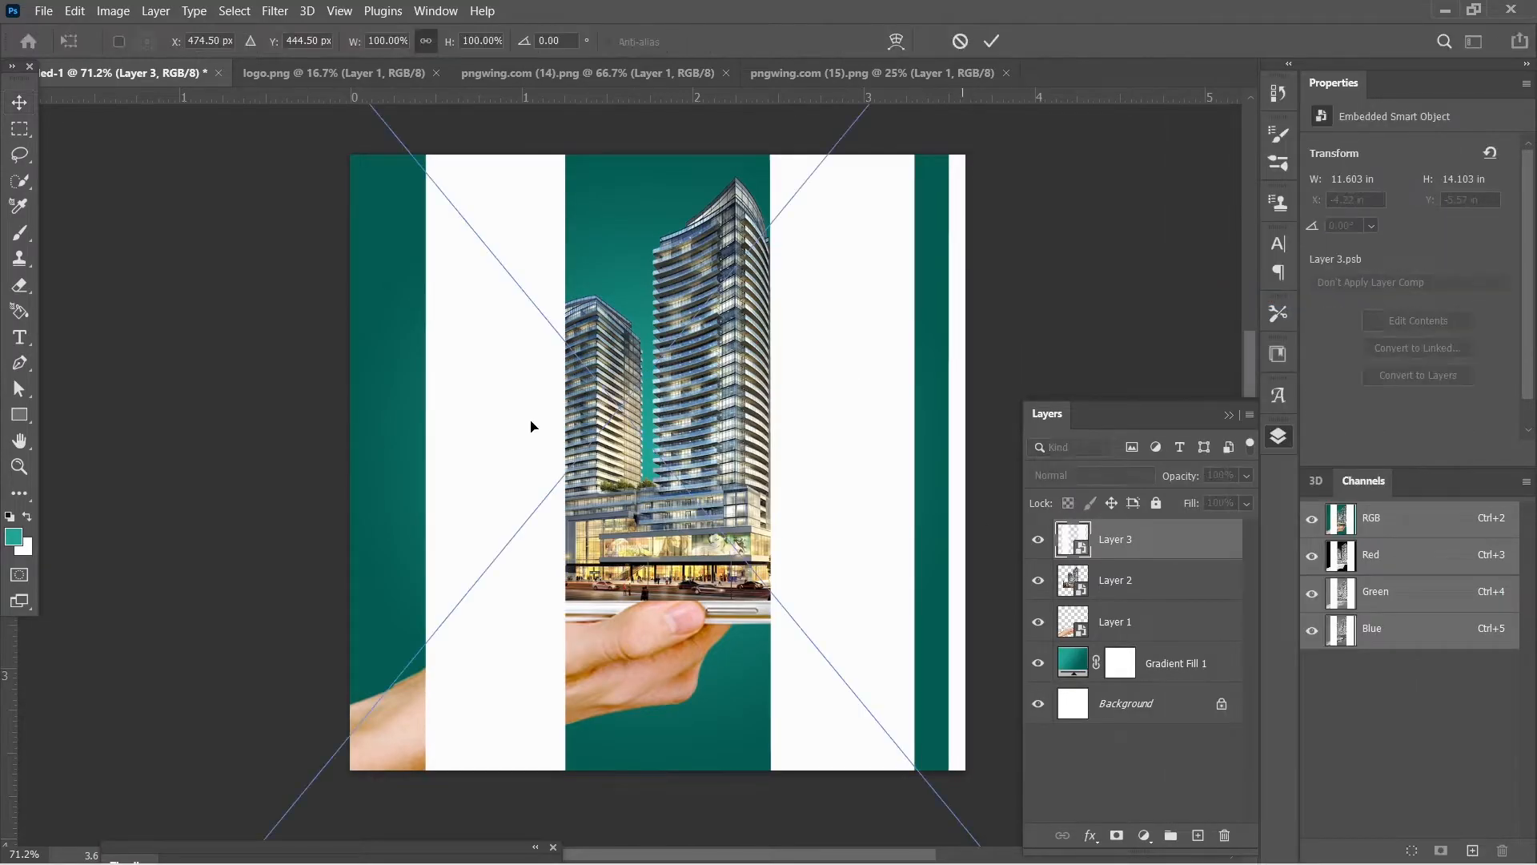
{"action": "scroll", "coordinate": [421, 438], "scroll_direction": "down", "scroll_amount": 5}
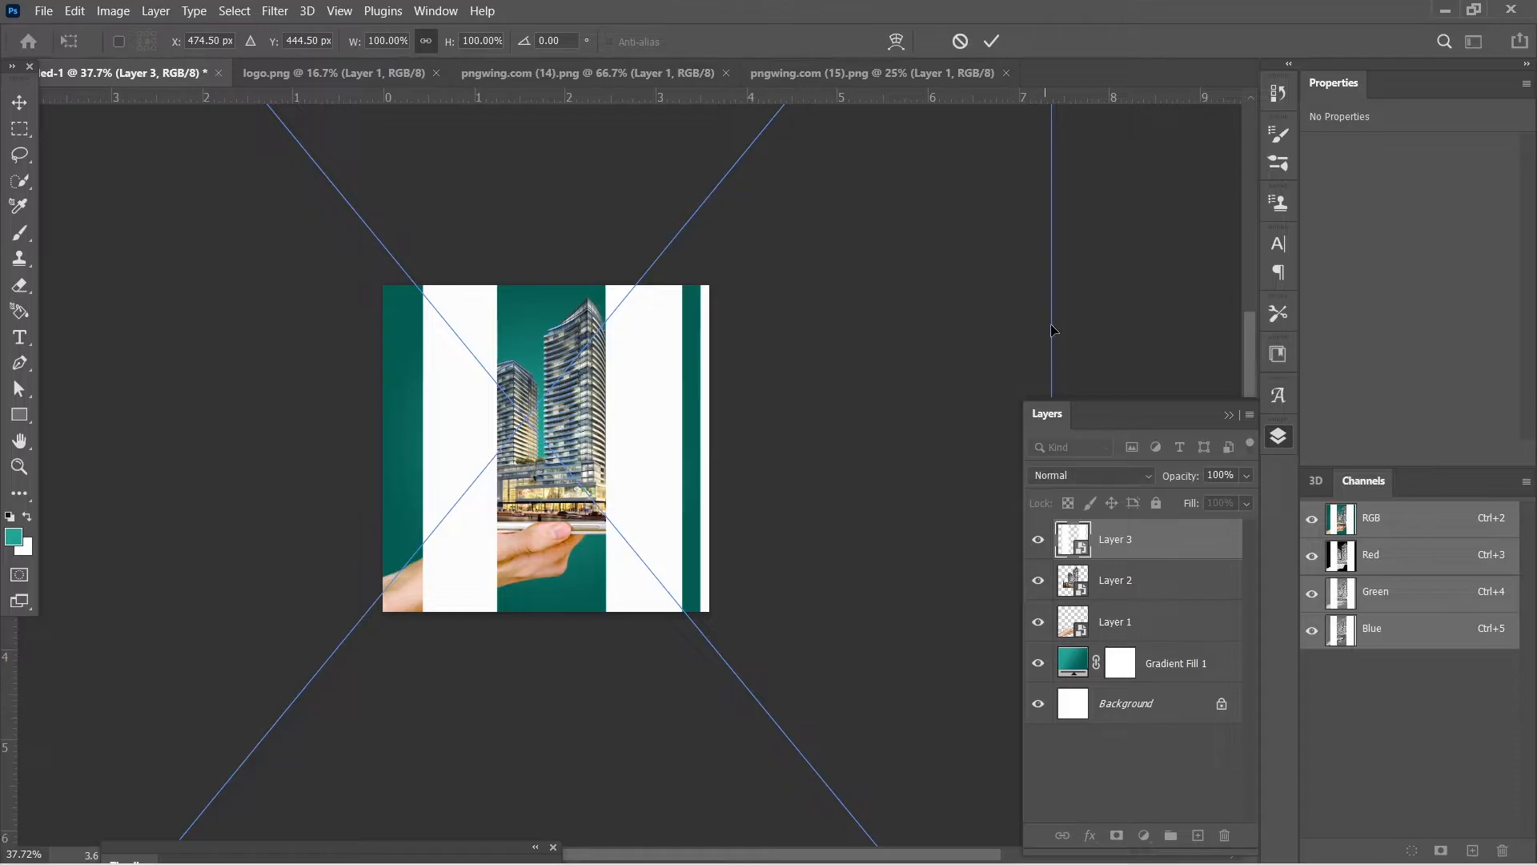
{"action": "left_click_drag", "start_coordinate": [959, 351], "coordinate": [459, 323]}
{"action": "scroll", "coordinate": [459, 322], "scroll_direction": "up", "scroll_amount": 5}
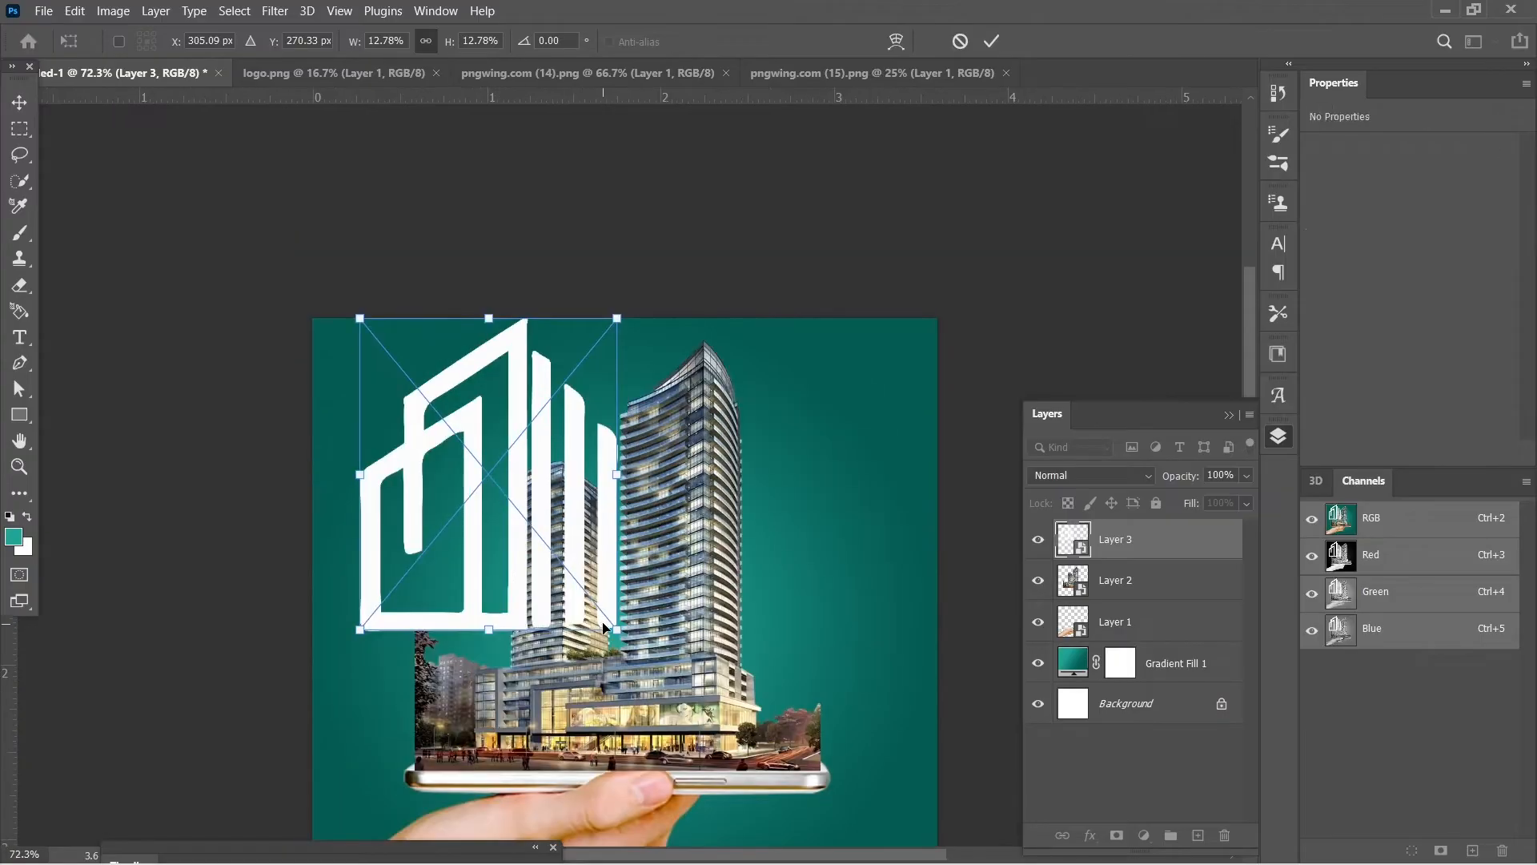
{"action": "left_click_drag", "start_coordinate": [626, 637], "coordinate": [372, 384]}
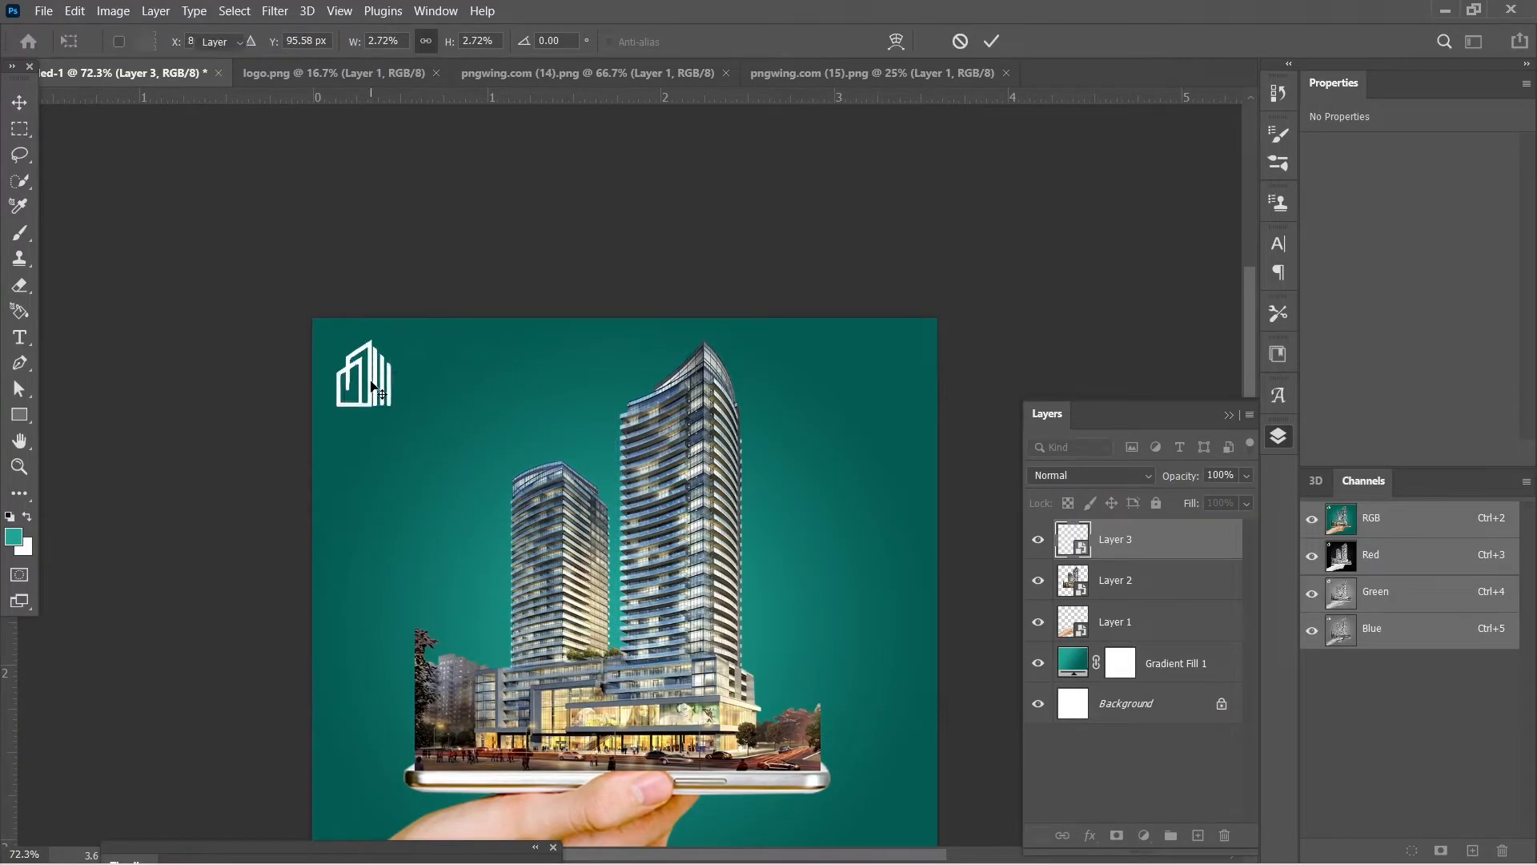
{"action": "key", "text": "Return"}
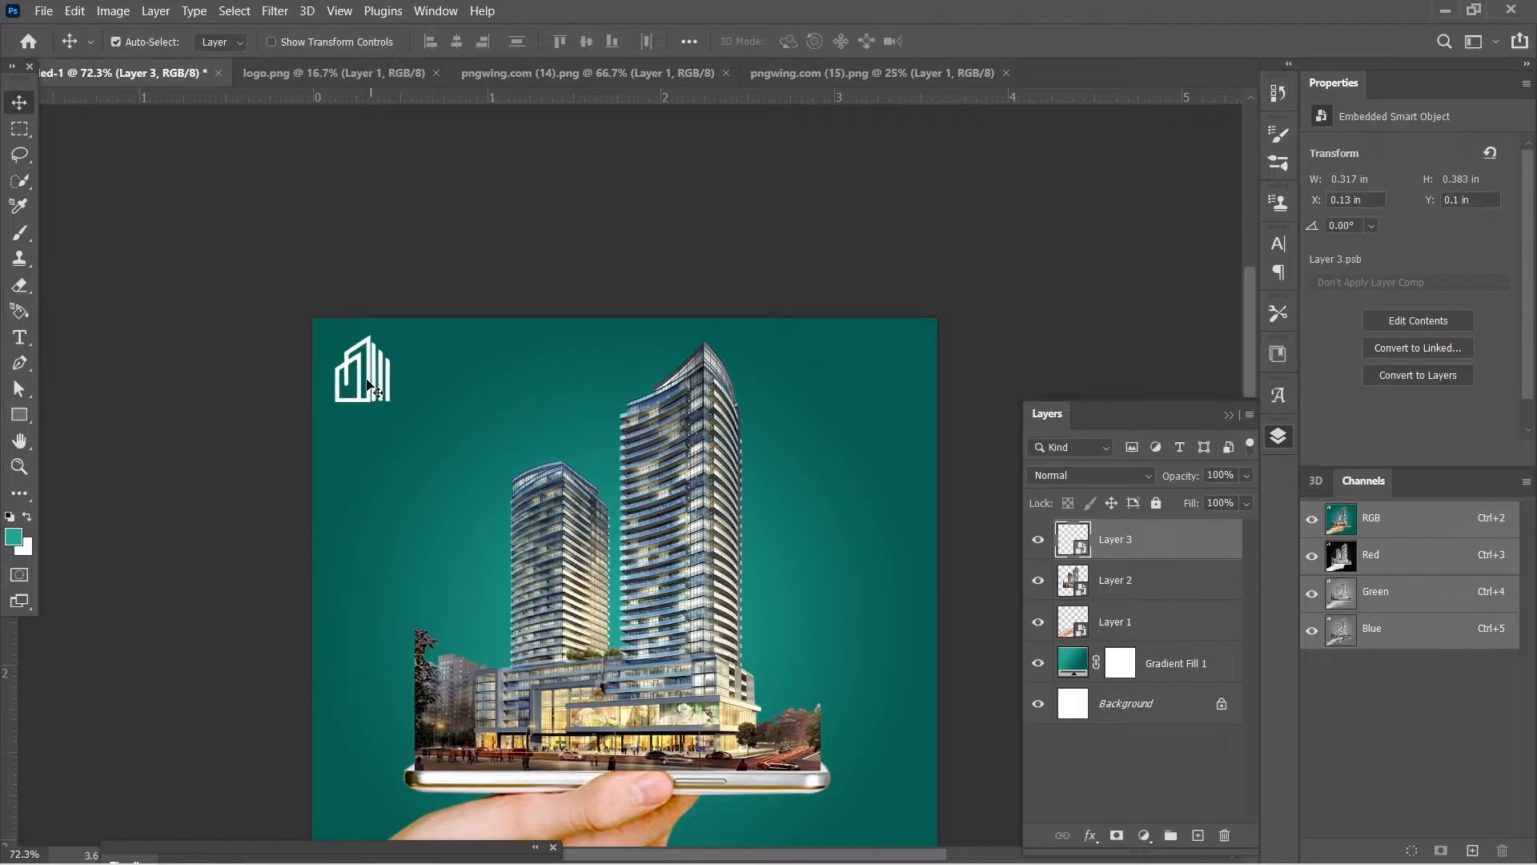
Step: Copy the tree from pngwing.com (14).png into the poster and convert its layer to a smart object
{"action": "scroll", "coordinate": [652, 482], "scroll_direction": "down", "scroll_amount": 2}
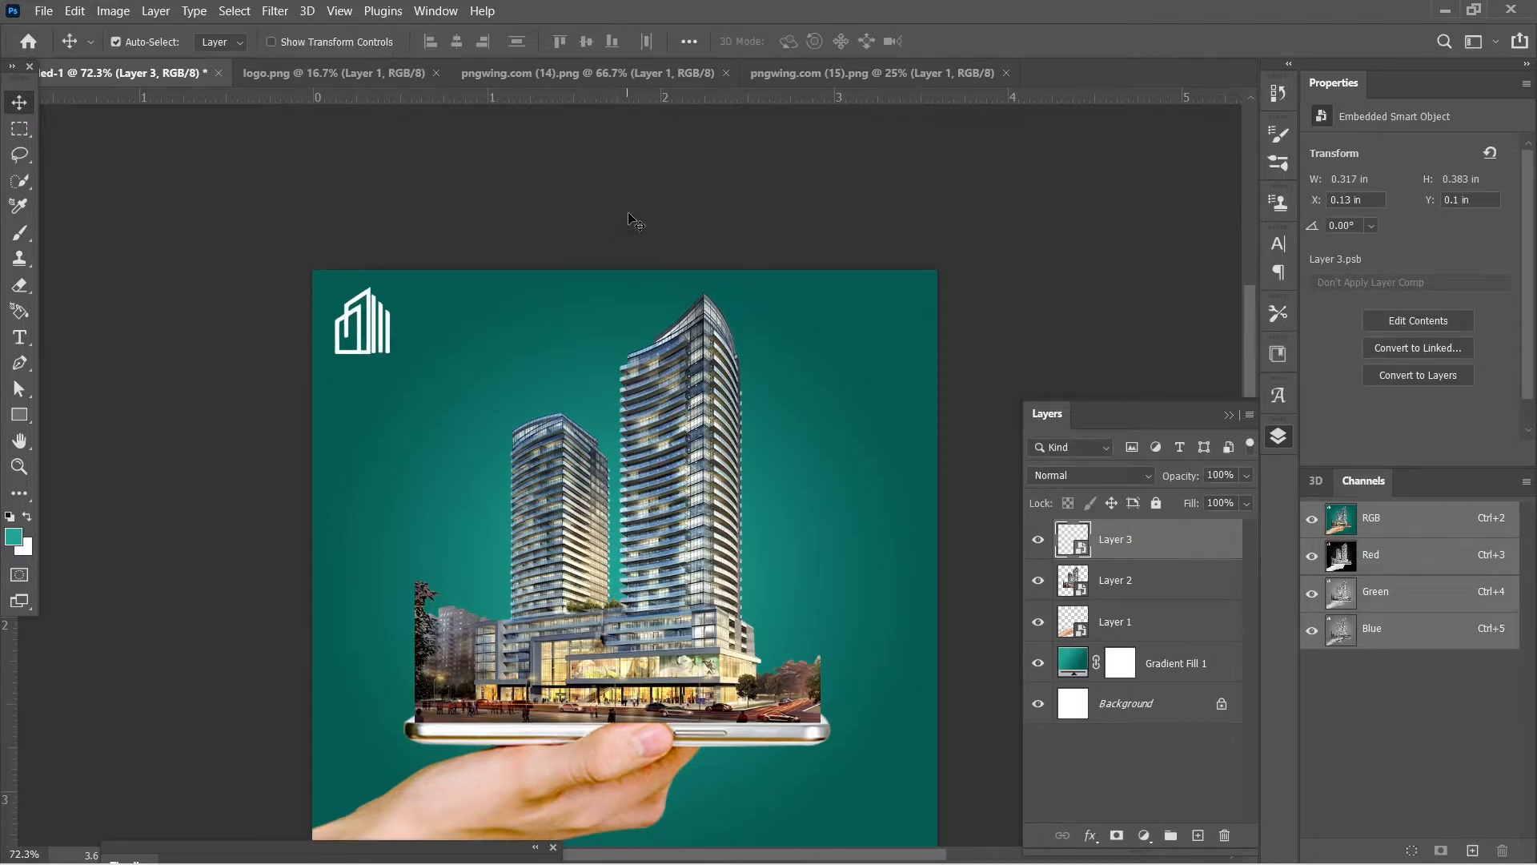
{"action": "left_click", "coordinate": [593, 78]}
{"action": "left_click_drag", "start_coordinate": [632, 395], "coordinate": [572, 496]}
{"action": "right_click", "coordinate": [1138, 537]}
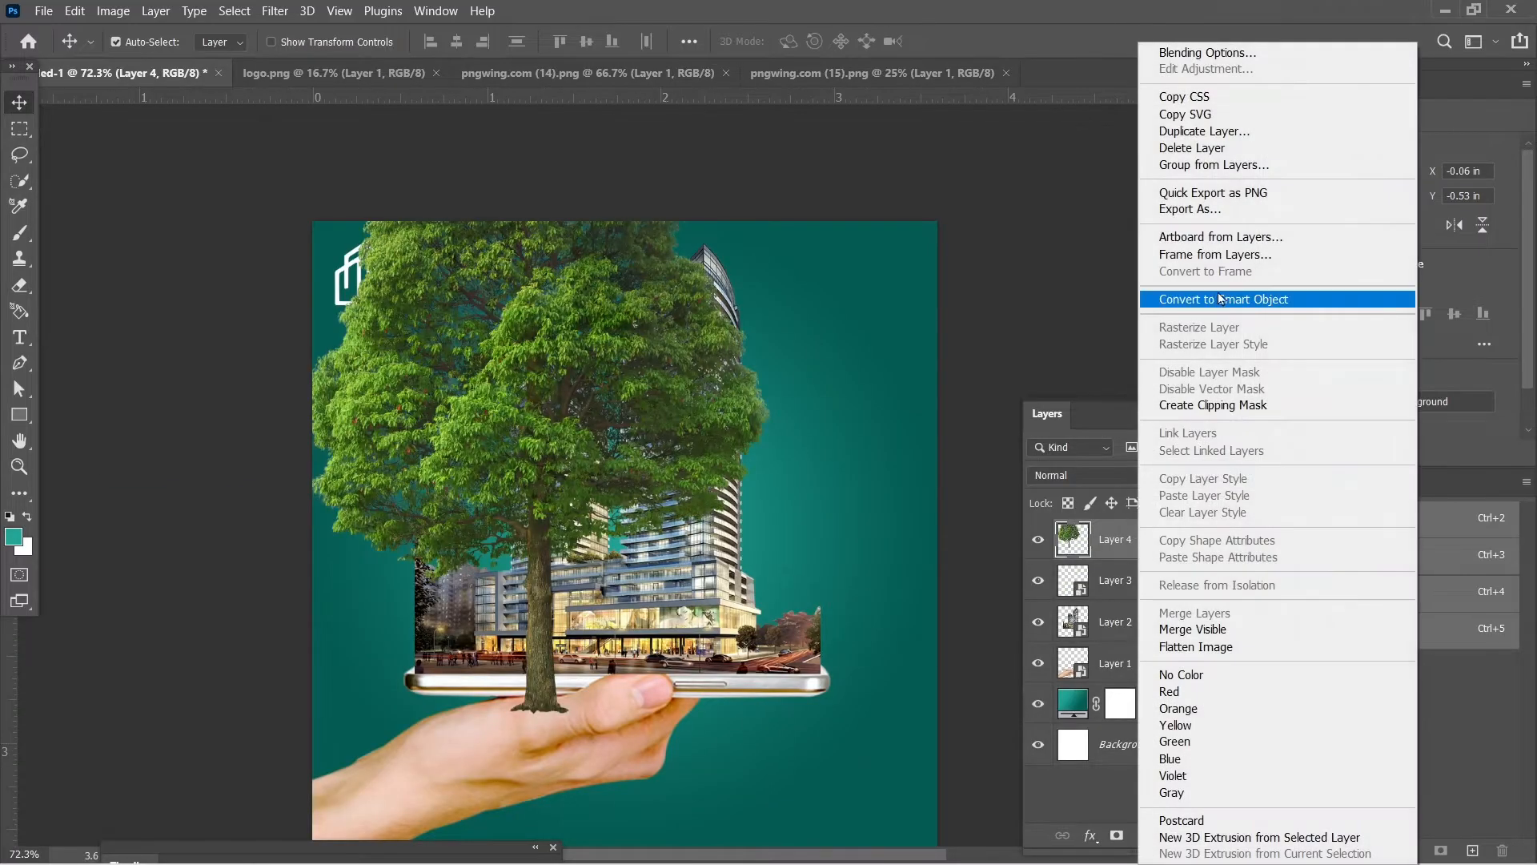
{"action": "left_click", "coordinate": [1201, 299]}
Step: Scale the tree down to about 0.59 × 0.73 in and stand it on the phone's left end, beside the building
{"action": "key", "text": "ctrl+t"}
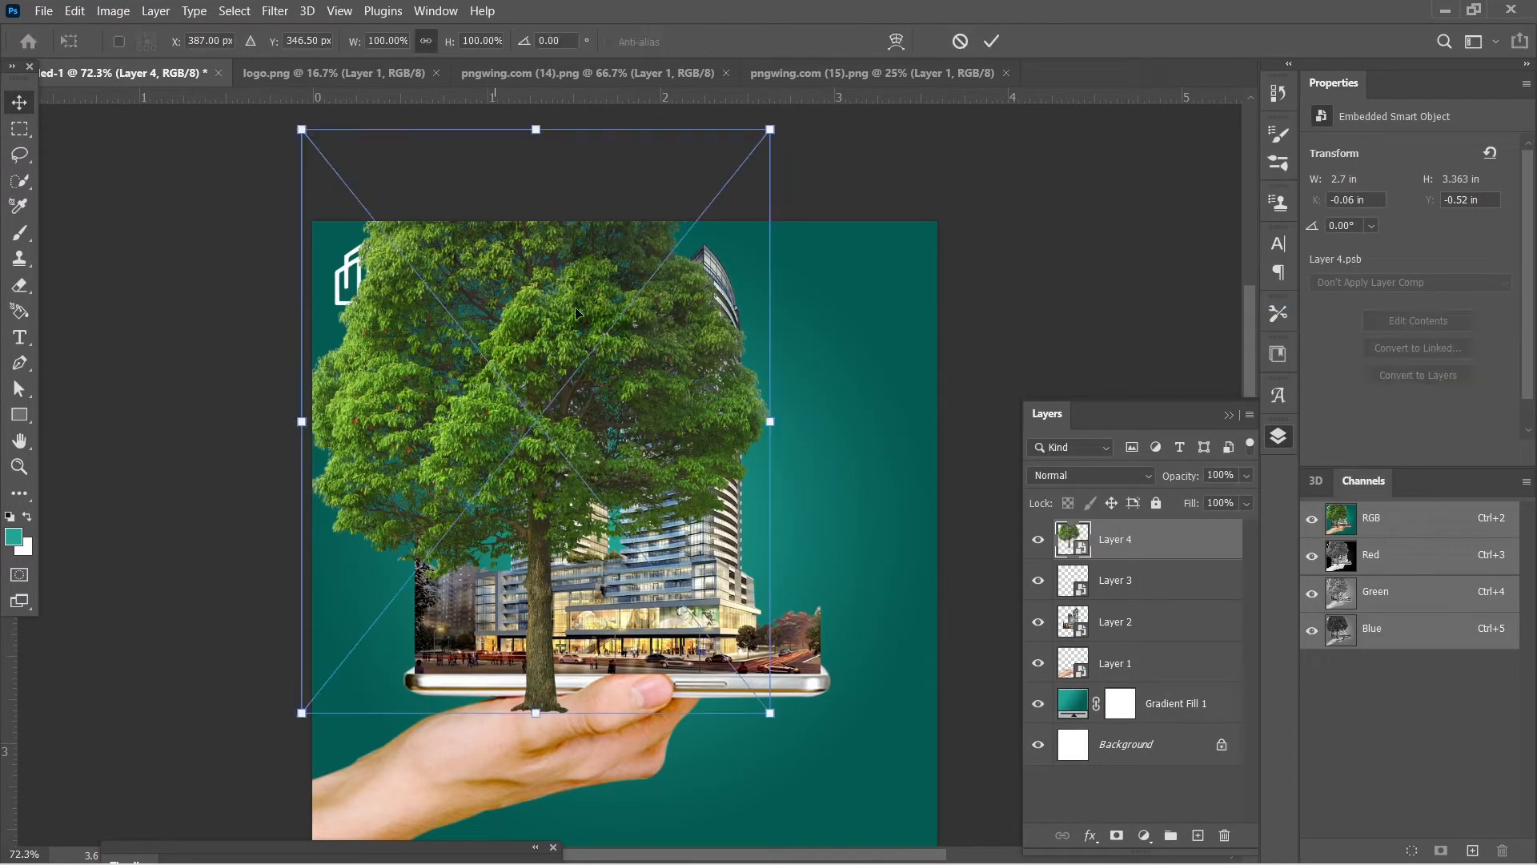
{"action": "left_click_drag", "start_coordinate": [771, 451], "coordinate": [439, 463]}
{"action": "left_click_drag", "start_coordinate": [380, 416], "coordinate": [541, 371]}
{"action": "scroll", "coordinate": [439, 575], "scroll_direction": "up", "scroll_amount": 3}
{"action": "scroll", "coordinate": [439, 575], "scroll_direction": "up", "scroll_amount": 2}
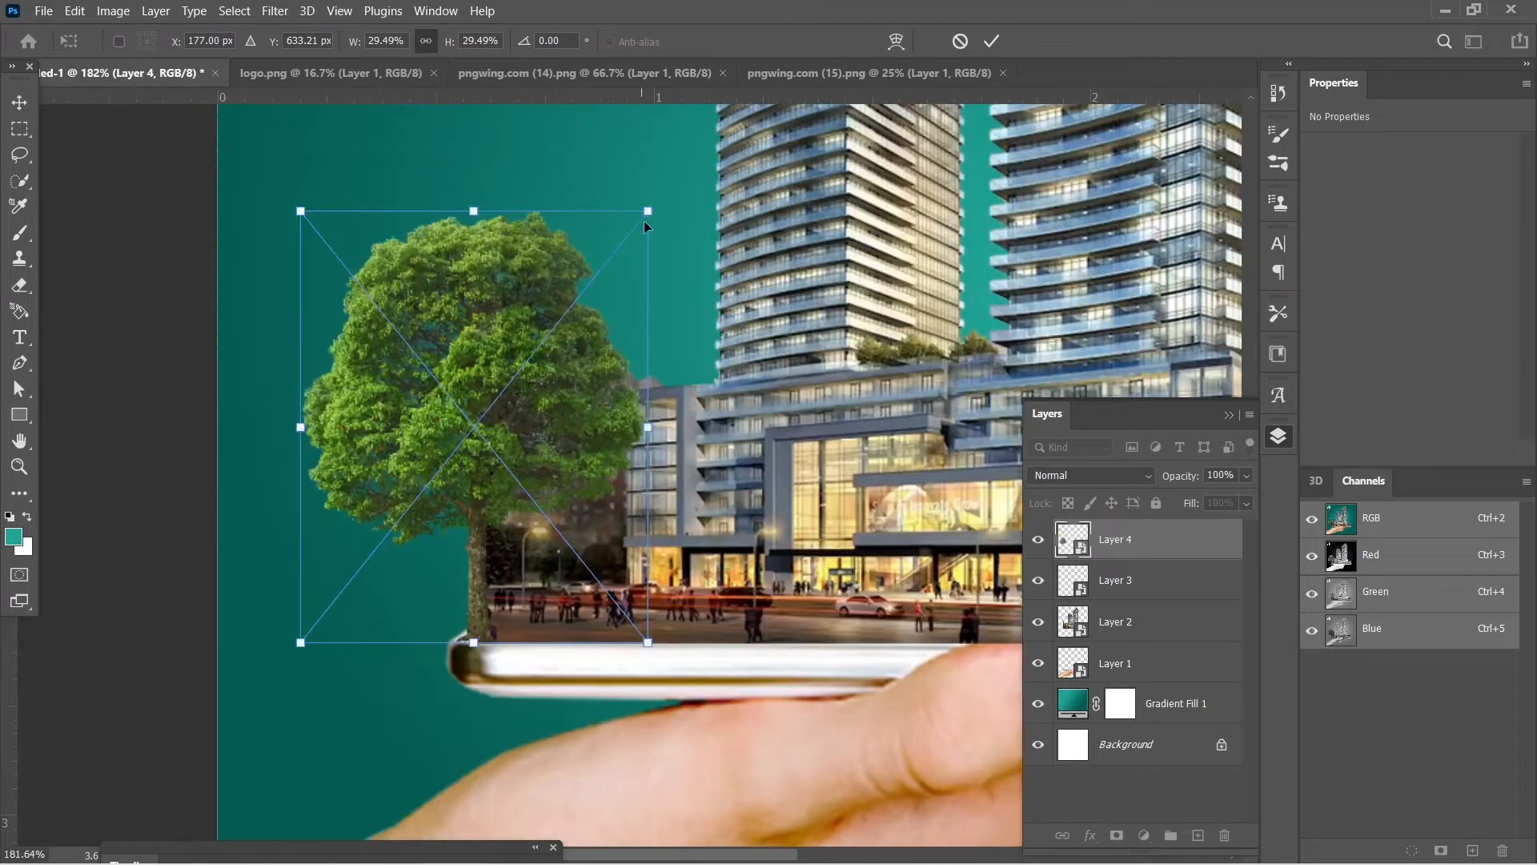
{"action": "left_click_drag", "start_coordinate": [647, 226], "coordinate": [556, 324]}
{"action": "left_click_drag", "start_coordinate": [470, 483], "coordinate": [516, 471]}
{"action": "key", "text": "Return"}
{"action": "scroll", "coordinate": [574, 372], "scroll_direction": "down", "scroll_amount": 4}
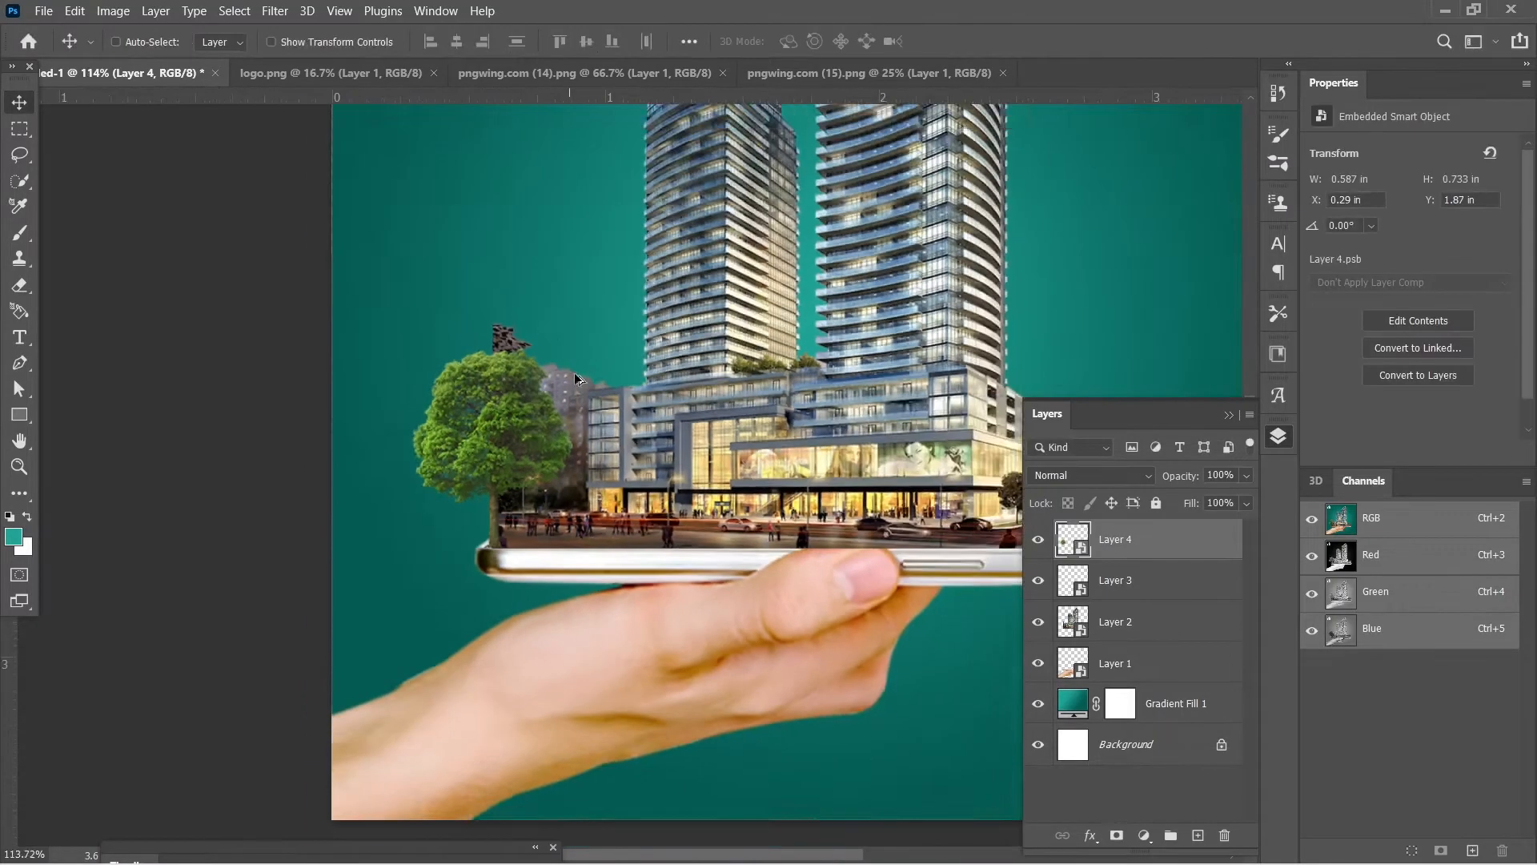
{"action": "scroll", "coordinate": [560, 385], "scroll_direction": "up", "scroll_amount": 3}
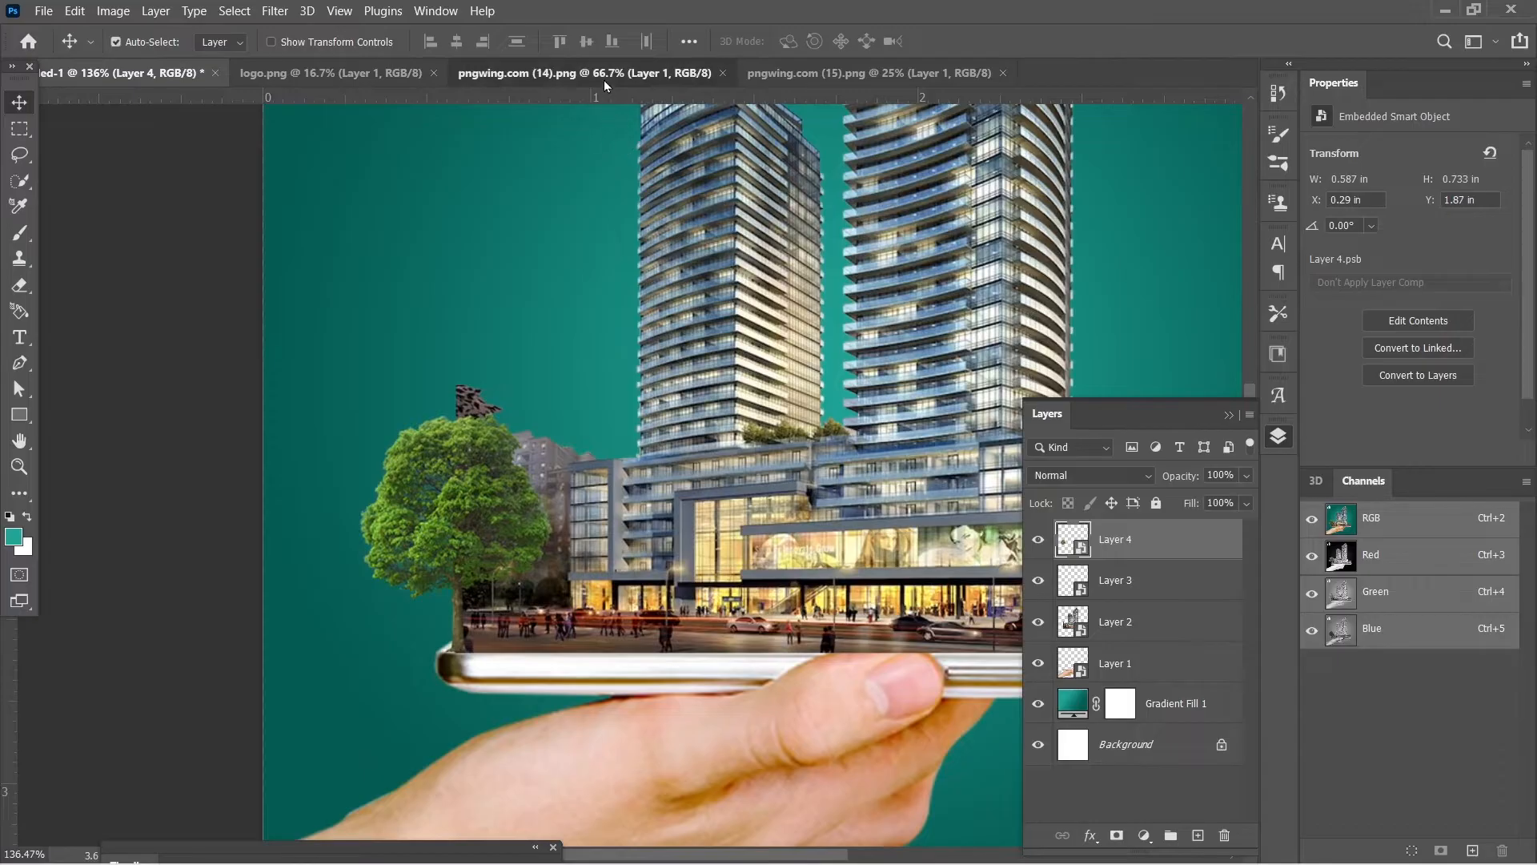
Step: Close the pngwing.com (14).png document
{"action": "right_click", "coordinate": [593, 73]}
{"action": "left_click", "coordinate": [535, 359]}
{"action": "key", "text": "ctrl+w"}
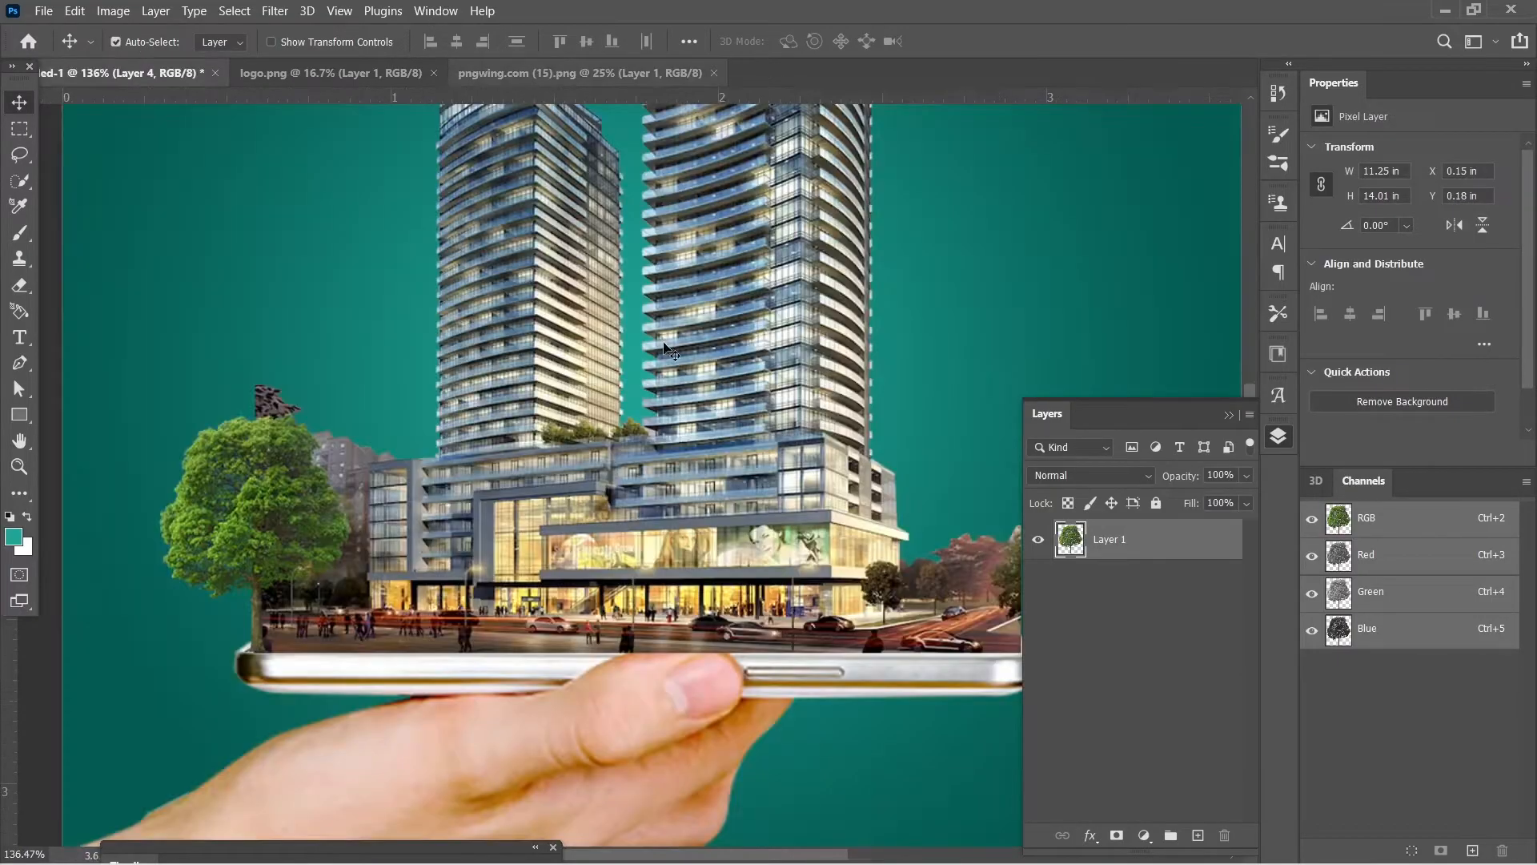
Step: Copy the tree from pngwing.com (15).png into the poster and convert its layer to a smart object
{"action": "left_click", "coordinate": [526, 76]}
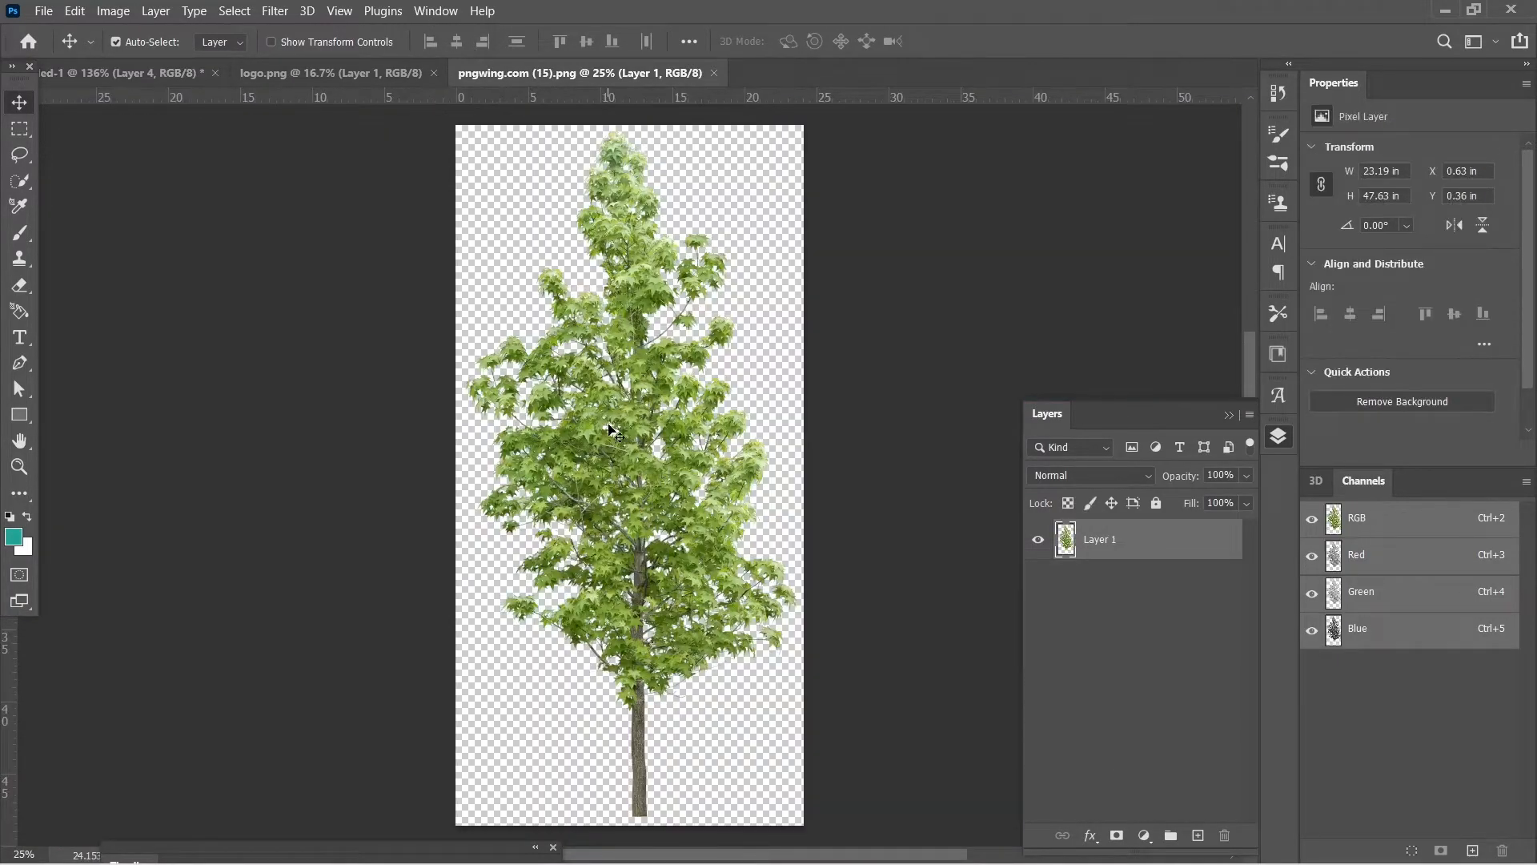
{"action": "left_click_drag", "start_coordinate": [613, 429], "coordinate": [503, 390]}
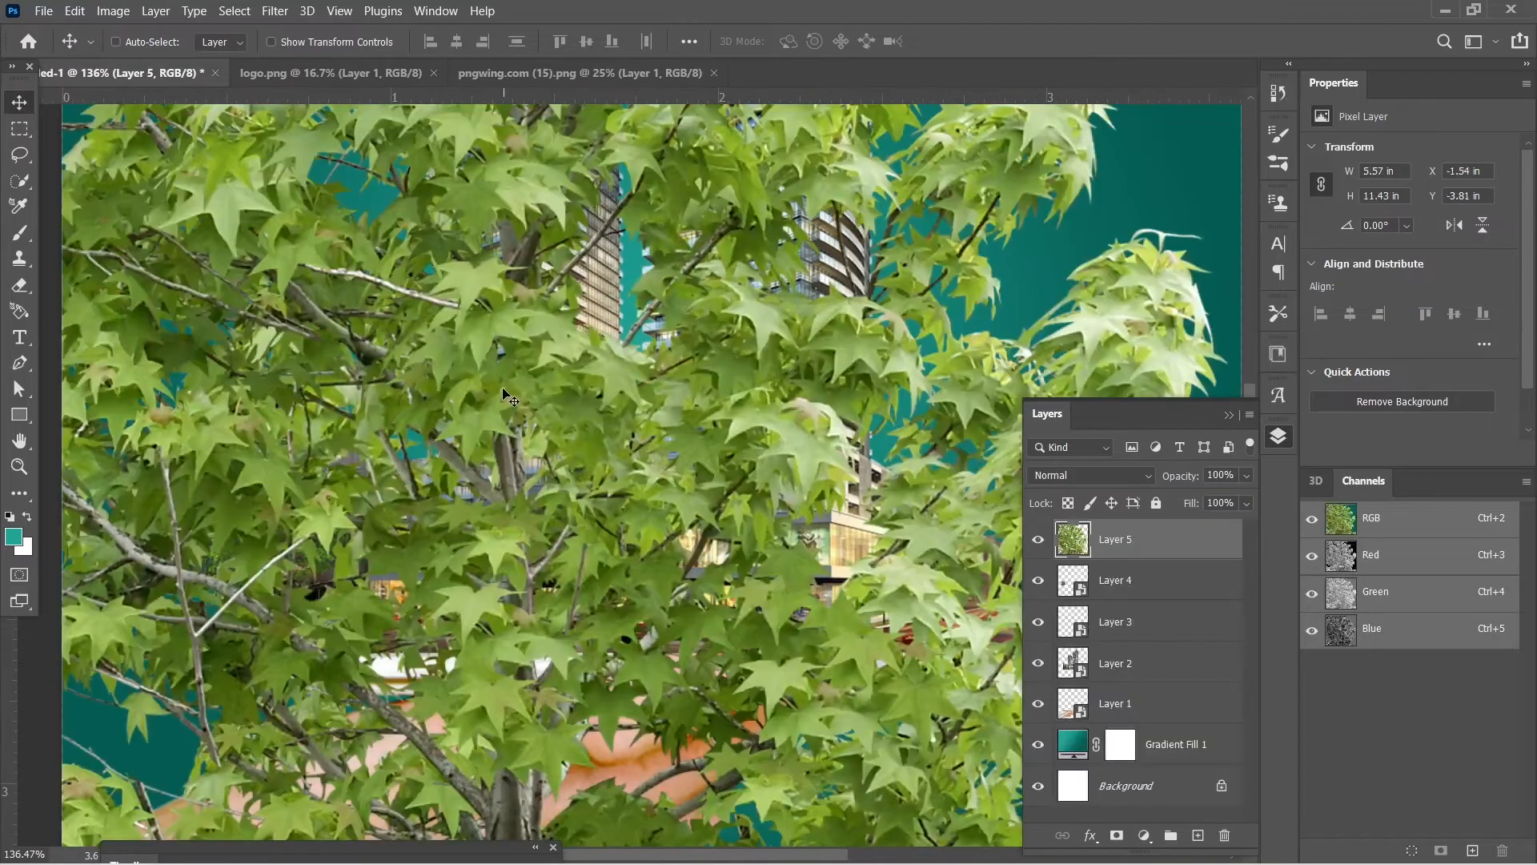
{"action": "scroll", "coordinate": [498, 391], "scroll_direction": "down", "scroll_amount": 4}
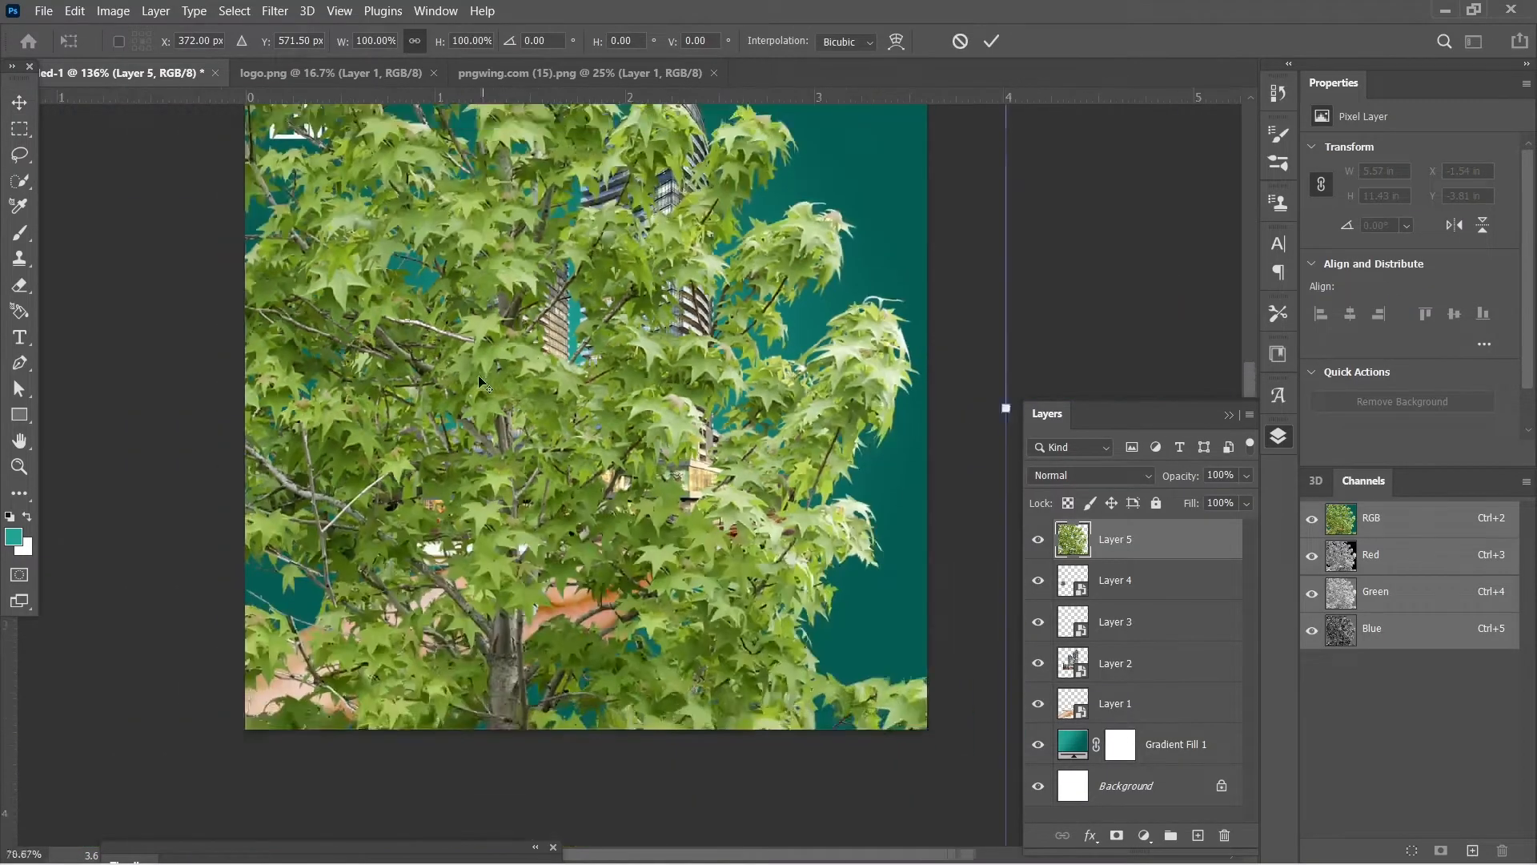
{"action": "key", "text": "Return"}
{"action": "right_click", "coordinate": [1174, 539]}
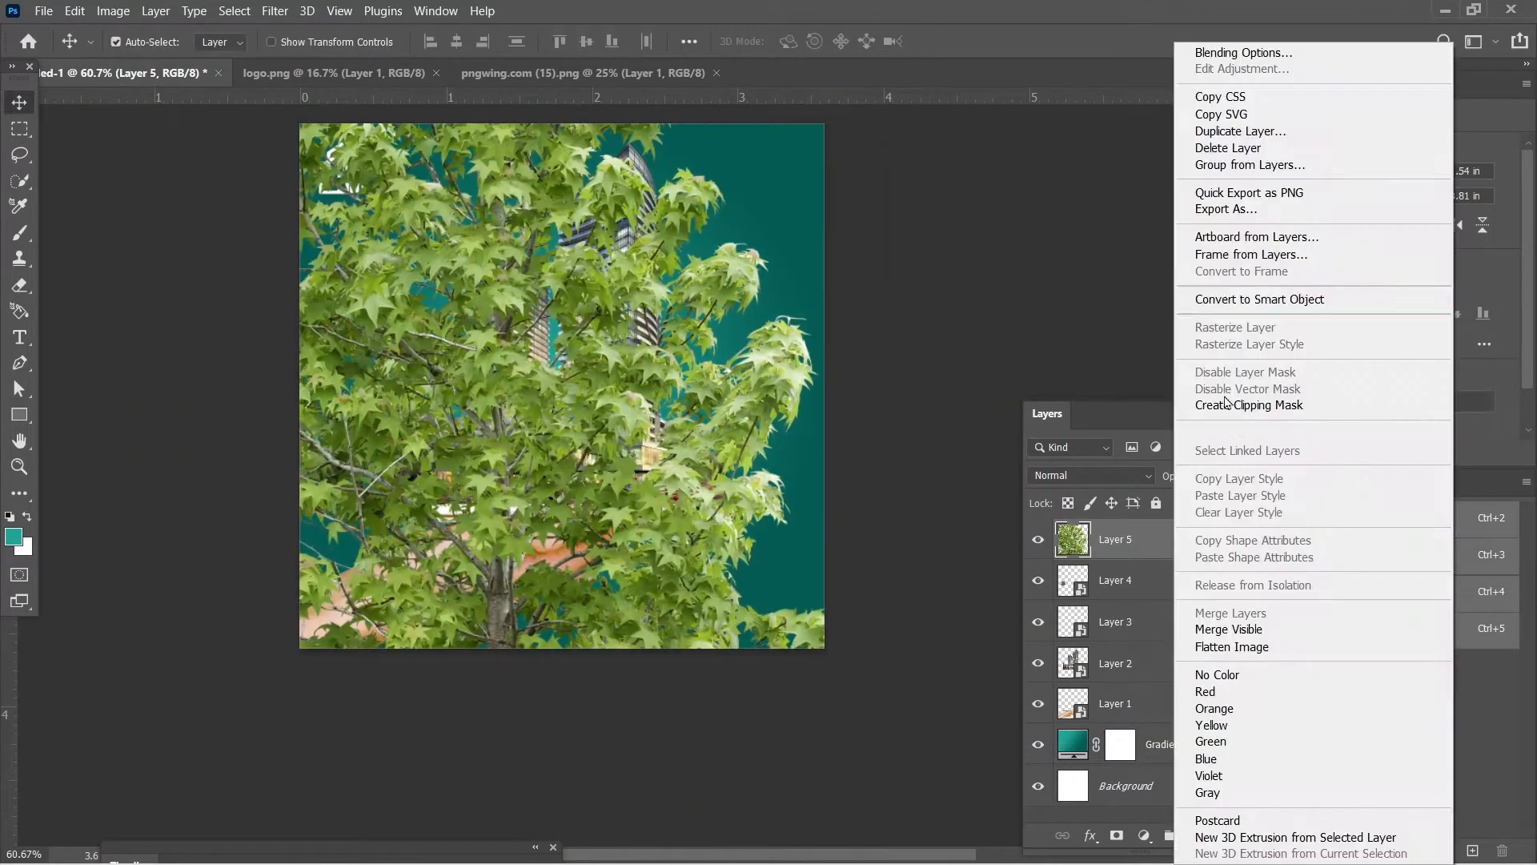
{"action": "left_click", "coordinate": [1302, 309]}
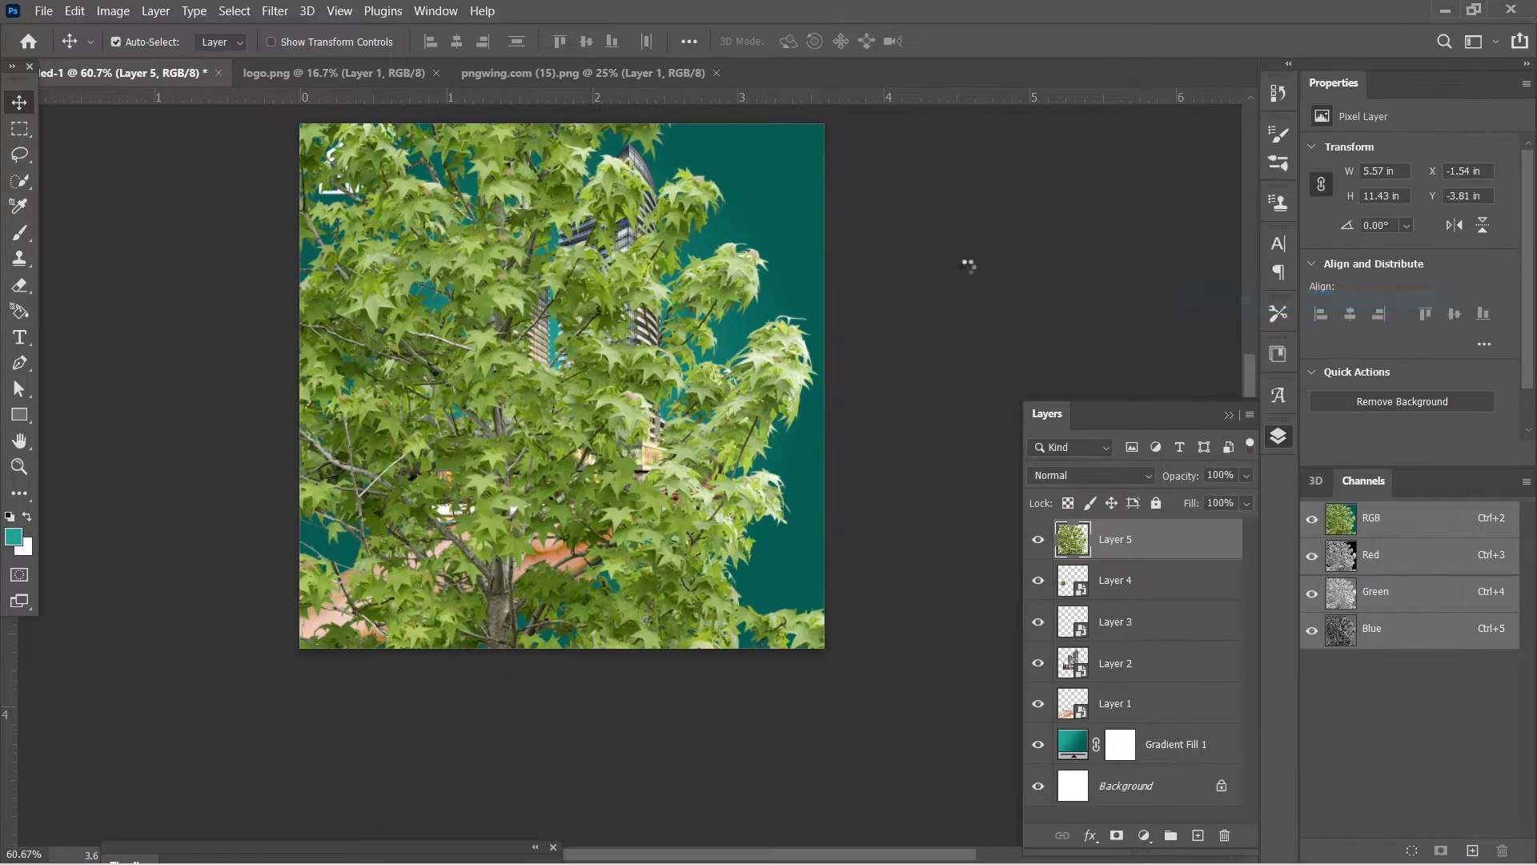
Step: Scale the pointed tree down to about 0.24 × 0.5 in and stand it on the phone between the round tree and the building
{"action": "key", "text": "ctrl+t"}
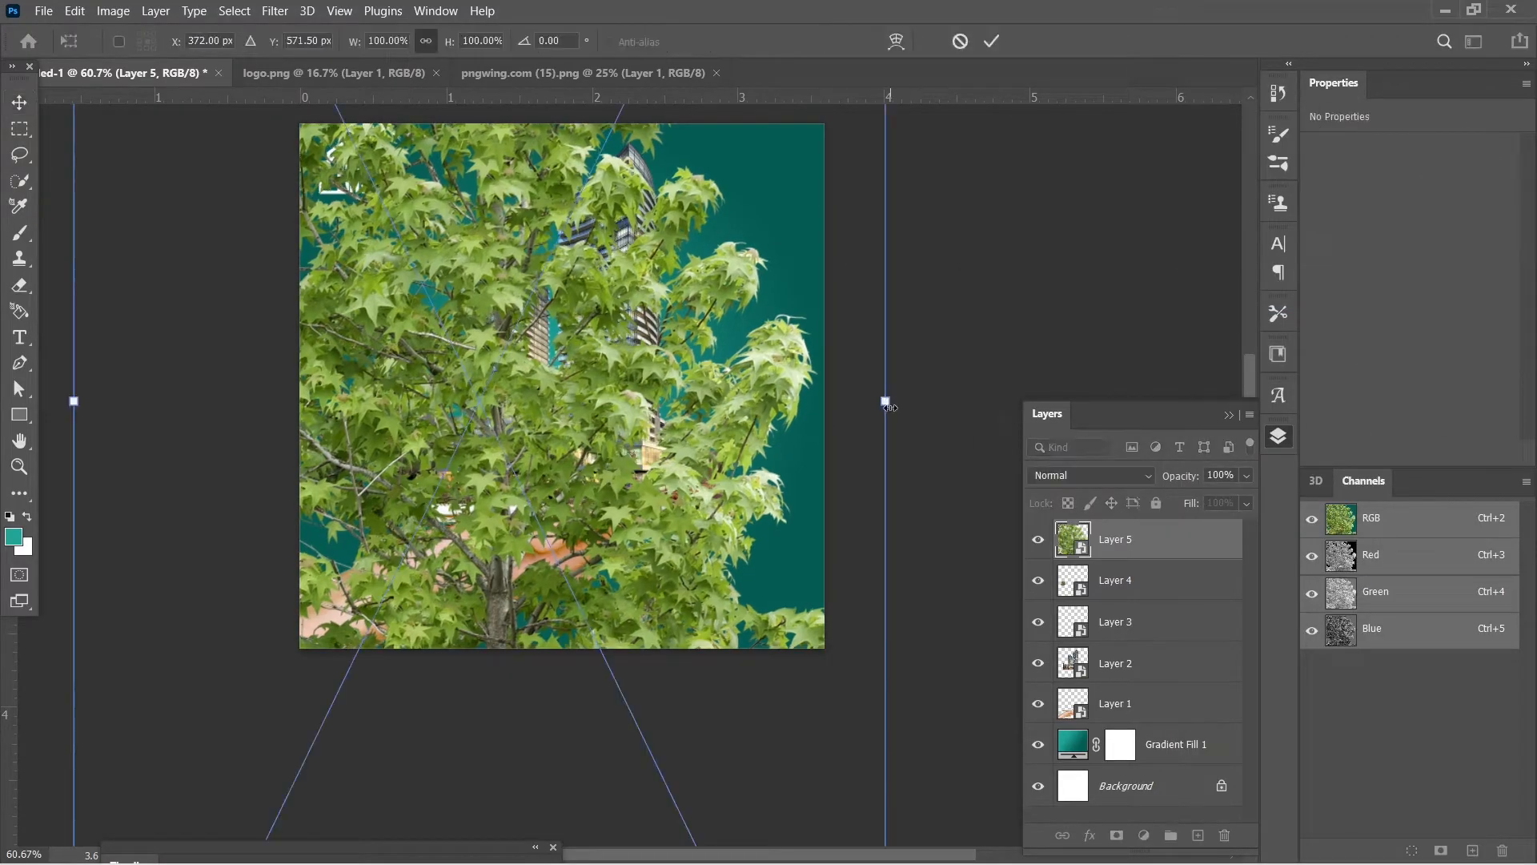
{"action": "left_click_drag", "start_coordinate": [886, 400], "coordinate": [199, 470]}
{"action": "left_click_drag", "start_coordinate": [171, 391], "coordinate": [416, 386]}
{"action": "left_click_drag", "start_coordinate": [321, 398], "coordinate": [444, 392]}
{"action": "scroll", "coordinate": [444, 393], "scroll_direction": "up", "scroll_amount": 2}
{"action": "left_click_drag", "start_coordinate": [462, 474], "coordinate": [634, 433]}
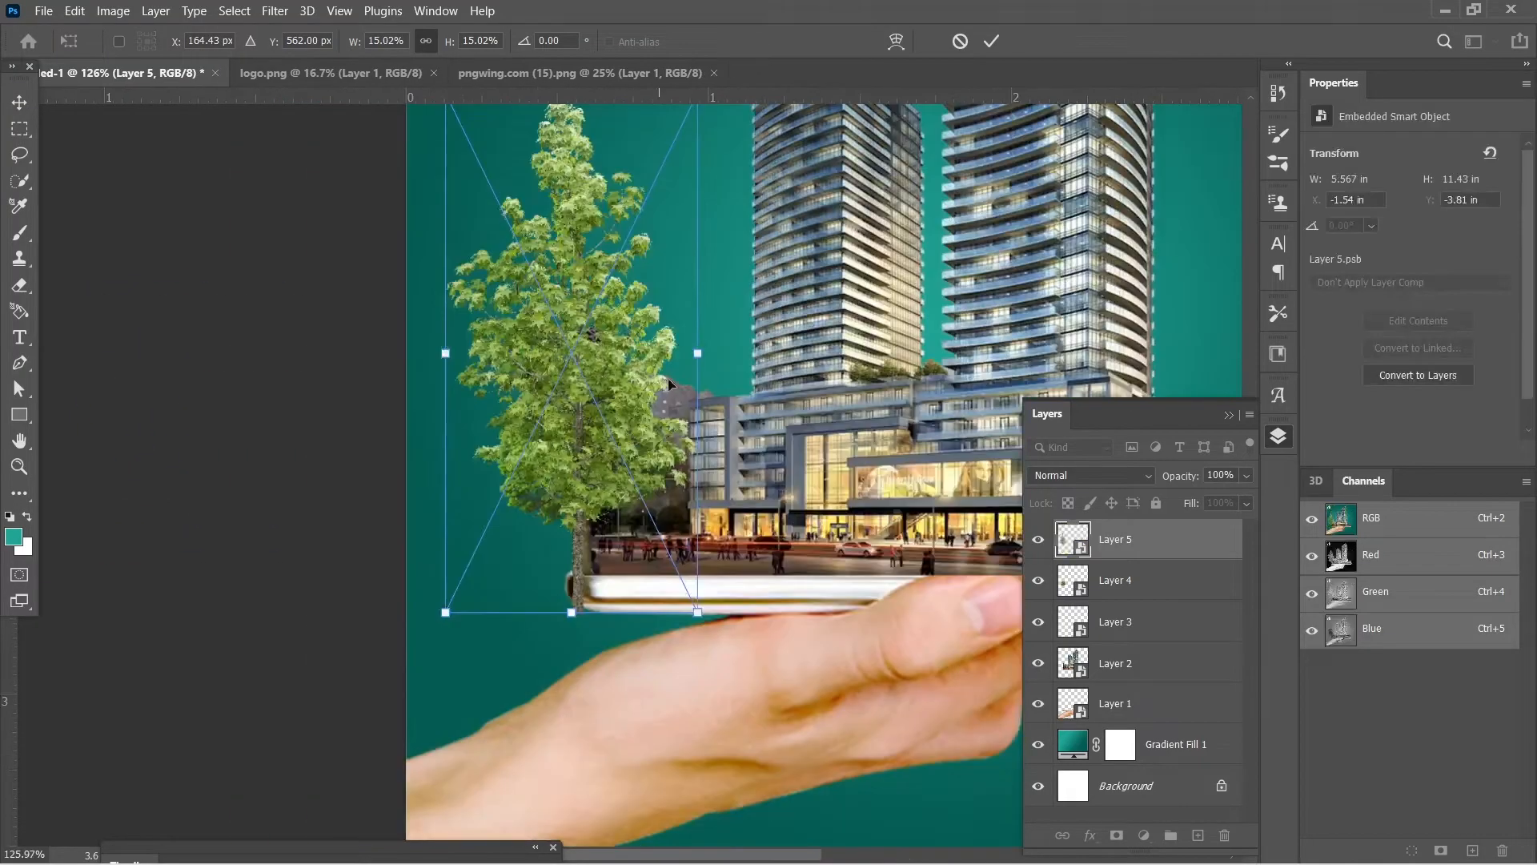
{"action": "left_click_drag", "start_coordinate": [698, 352], "coordinate": [671, 505]}
{"action": "scroll", "coordinate": [628, 505], "scroll_direction": "up", "scroll_amount": 2}
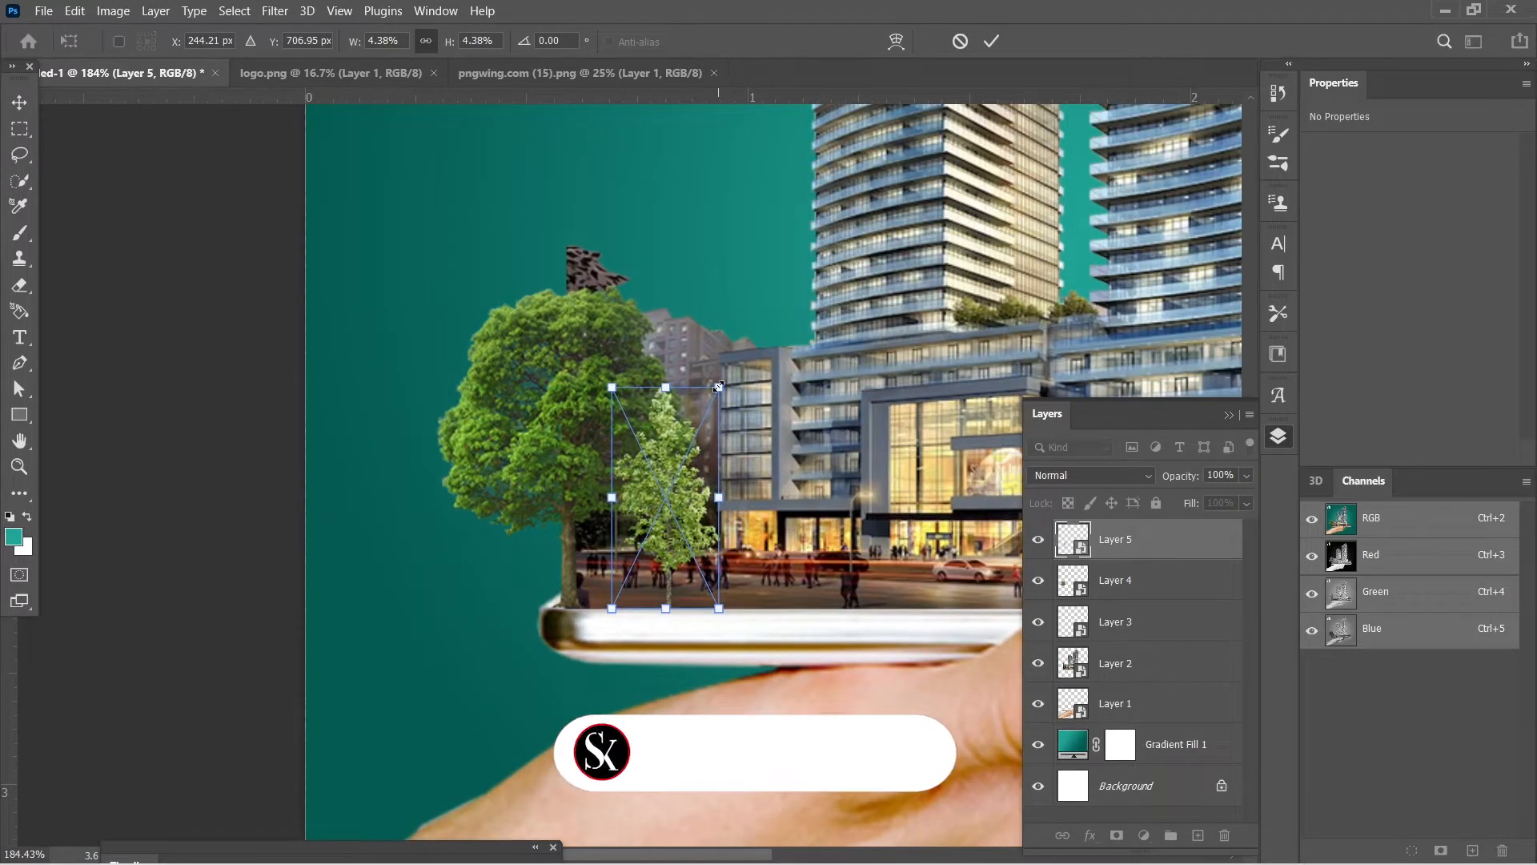
{"action": "key", "text": "Return"}
Step: Duplicate the round tree, scale the copy down to about 0.29 × 0.36 in and place it in front of the original's trunk
{"action": "left_click", "coordinate": [569, 428]}
{"action": "left_click_drag", "start_coordinate": [592, 425], "coordinate": [614, 481]}
{"action": "key", "text": "ctrl+t"}
{"action": "left_click_drag", "start_coordinate": [720, 345], "coordinate": [586, 510]}
{"action": "left_click_drag", "start_coordinate": [531, 582], "coordinate": [591, 517]}
{"action": "key", "text": "Return"}
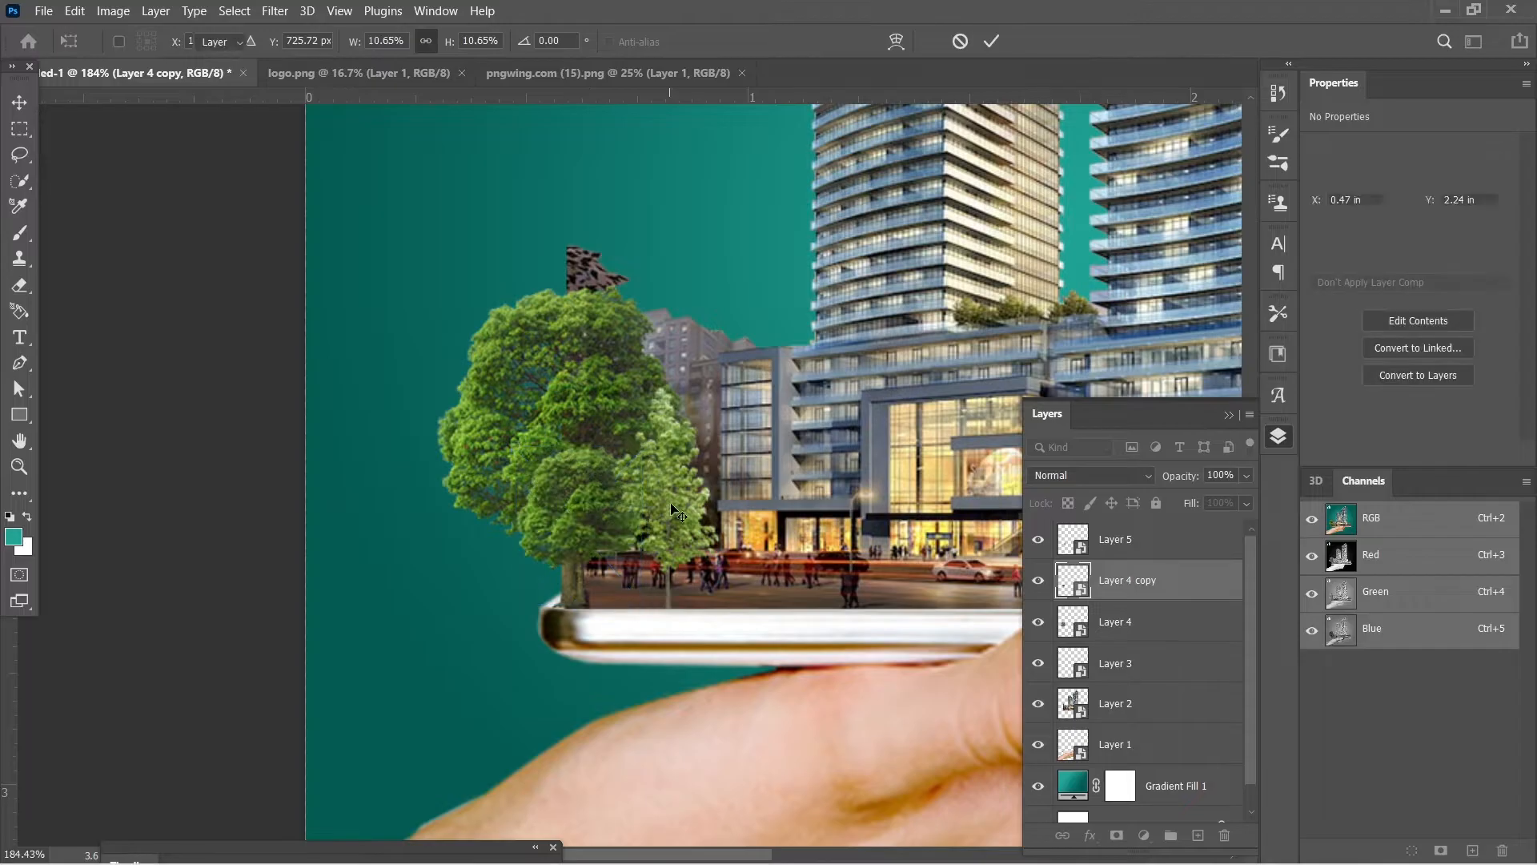
Step: Copy the large round tree to the phone's right end and scale the copy to about 0.45 × 0.55 in
{"action": "left_click_drag", "start_coordinate": [575, 520], "coordinate": [298, 516]}
{"action": "scroll", "coordinate": [653, 490], "scroll_direction": "down", "scroll_amount": 3}
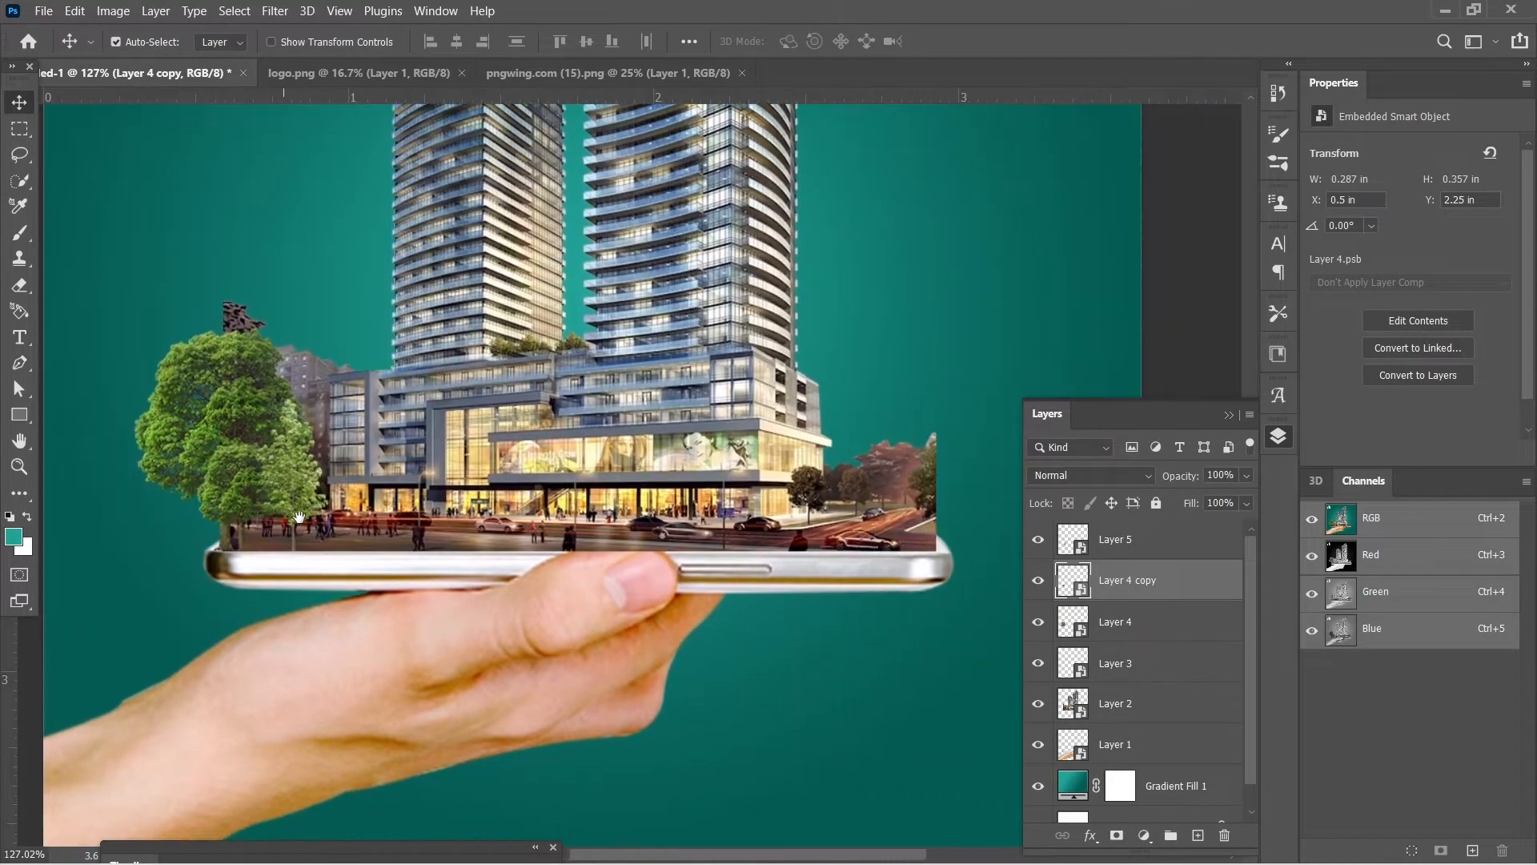
{"action": "left_click", "coordinate": [225, 416]}
{"action": "left_click_drag", "start_coordinate": [242, 409], "coordinate": [955, 411]}
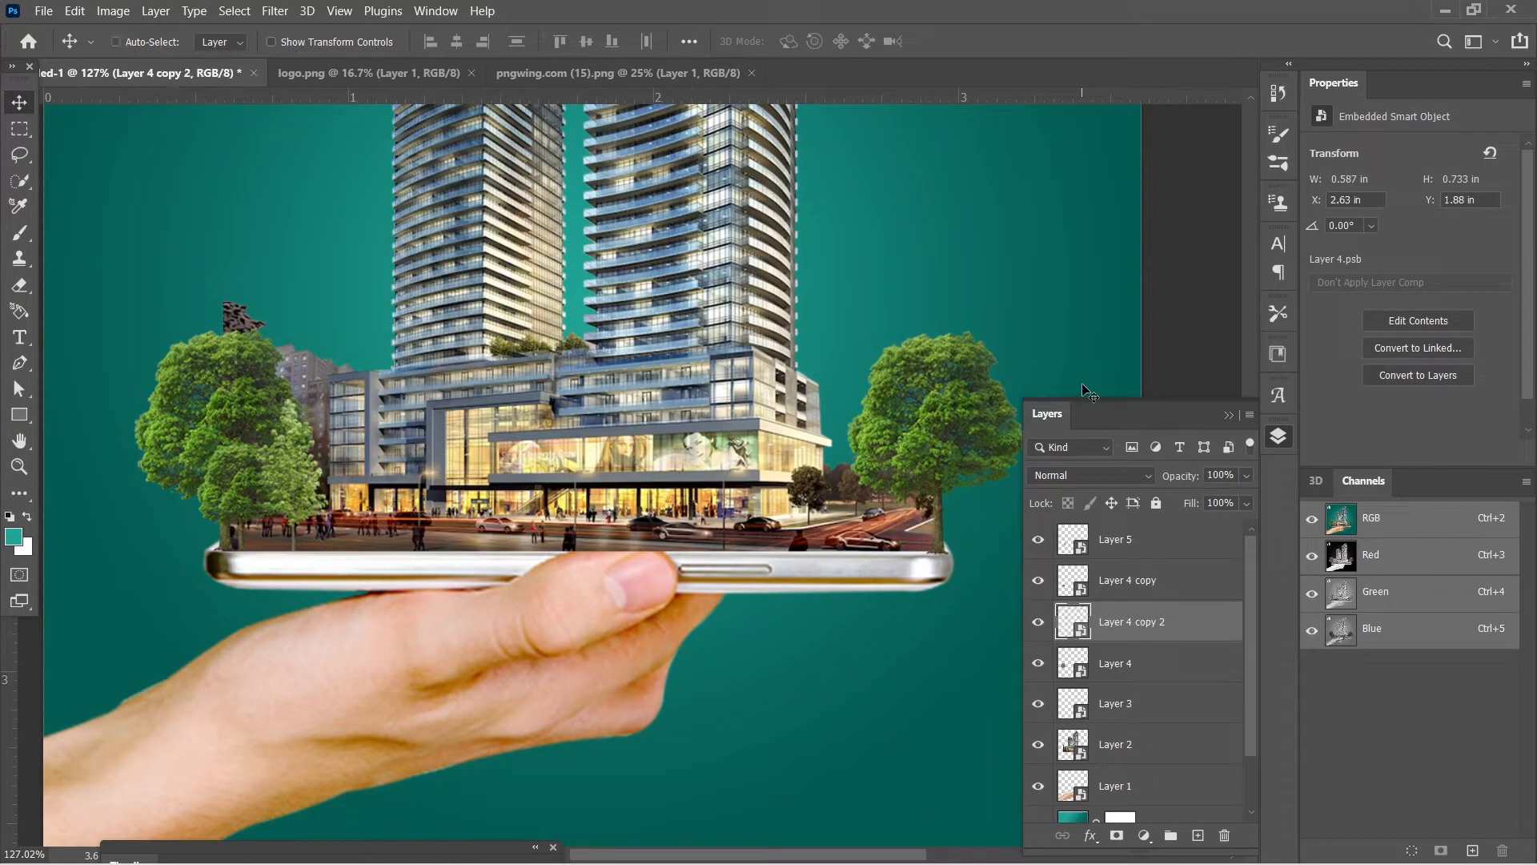
{"action": "key", "text": "ctrl+t"}
{"action": "left_click_drag", "start_coordinate": [1029, 326], "coordinate": [982, 385]}
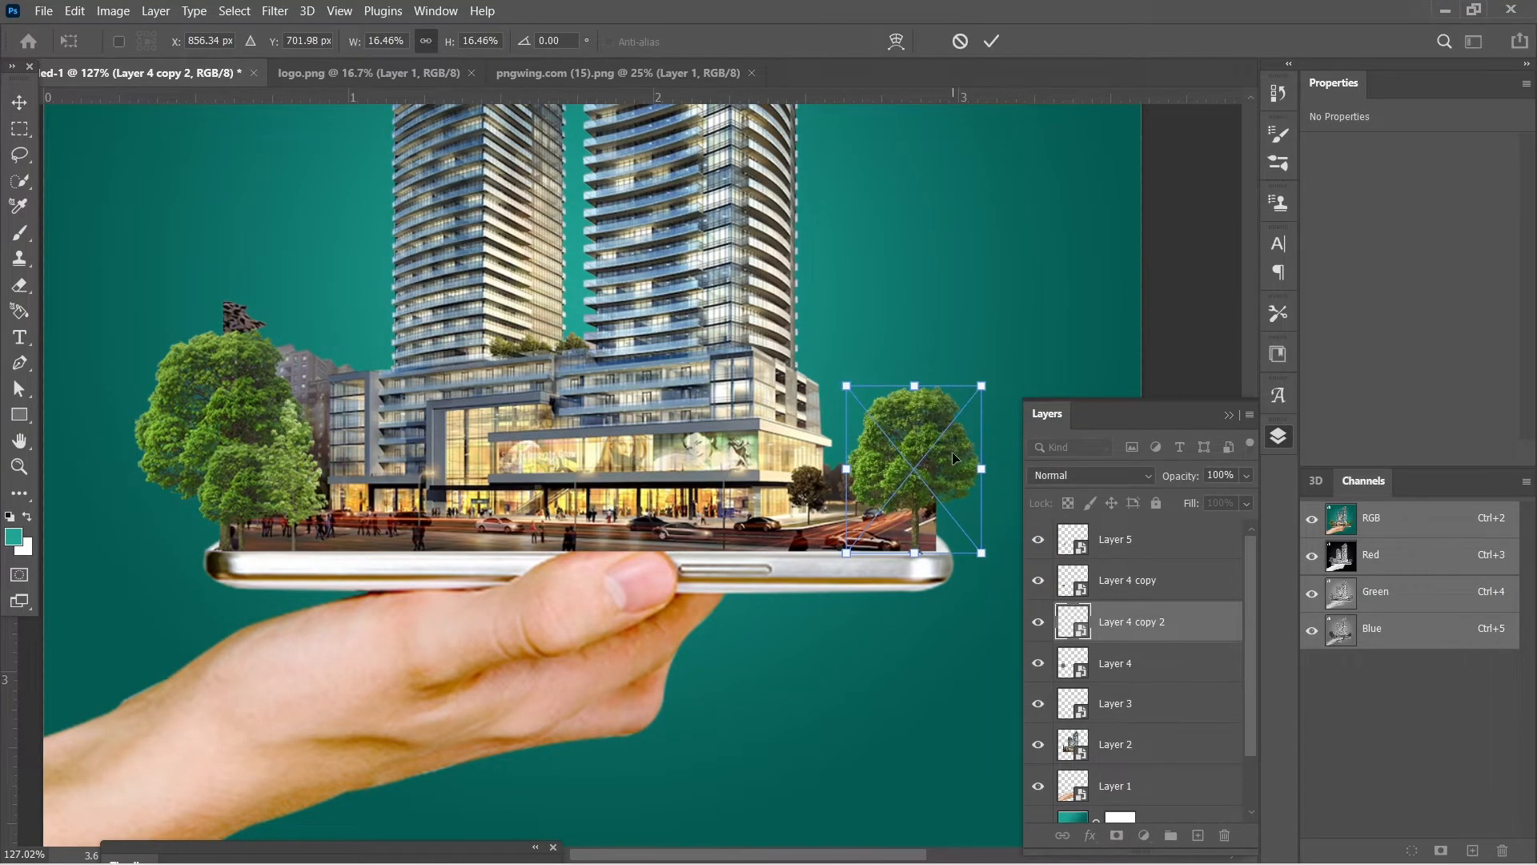
{"action": "left_click_drag", "start_coordinate": [953, 452], "coordinate": [980, 450]}
{"action": "key", "text": "Return"}
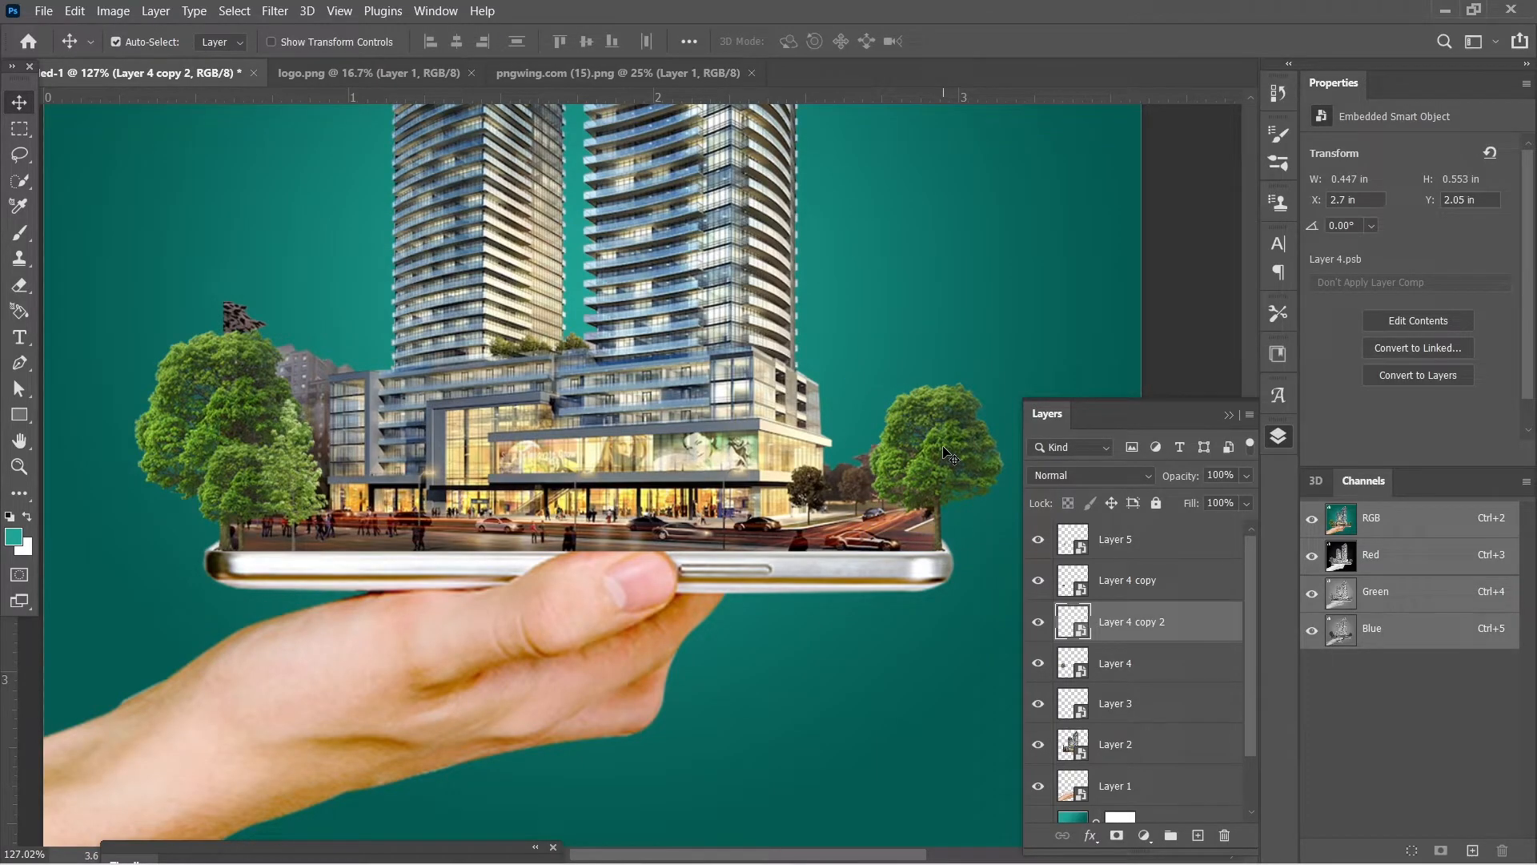
Step: Duplicate the round tree at the phone's right end and scale the copy to about 0.25 × 0.32 in at its foot
{"action": "key", "text": "ctrl+j"}
{"action": "key", "text": "ctrl+t"}
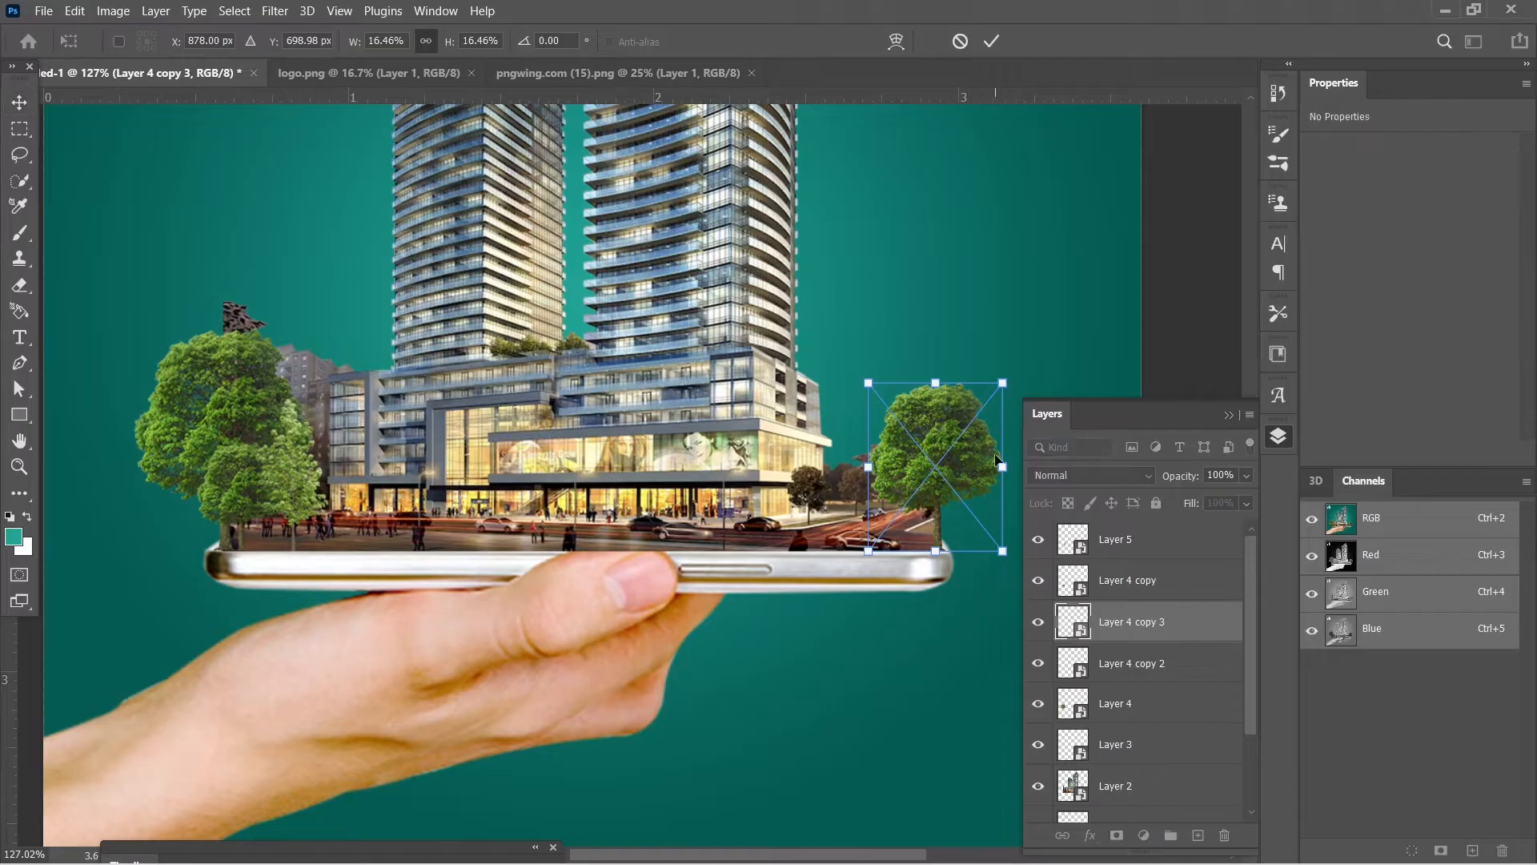
{"action": "left_click_drag", "start_coordinate": [1002, 379], "coordinate": [967, 442]}
{"action": "key", "text": "Return"}
Step: Copy the small right-end tree toward the building, stack it behind the larger tree and enlarge it to about 0.34 × 0.43 in
{"action": "left_click_drag", "start_coordinate": [924, 491], "coordinate": [889, 458]}
{"action": "left_click_drag", "start_coordinate": [1158, 623], "coordinate": [1140, 721]}
{"action": "key", "text": "ctrl+t"}
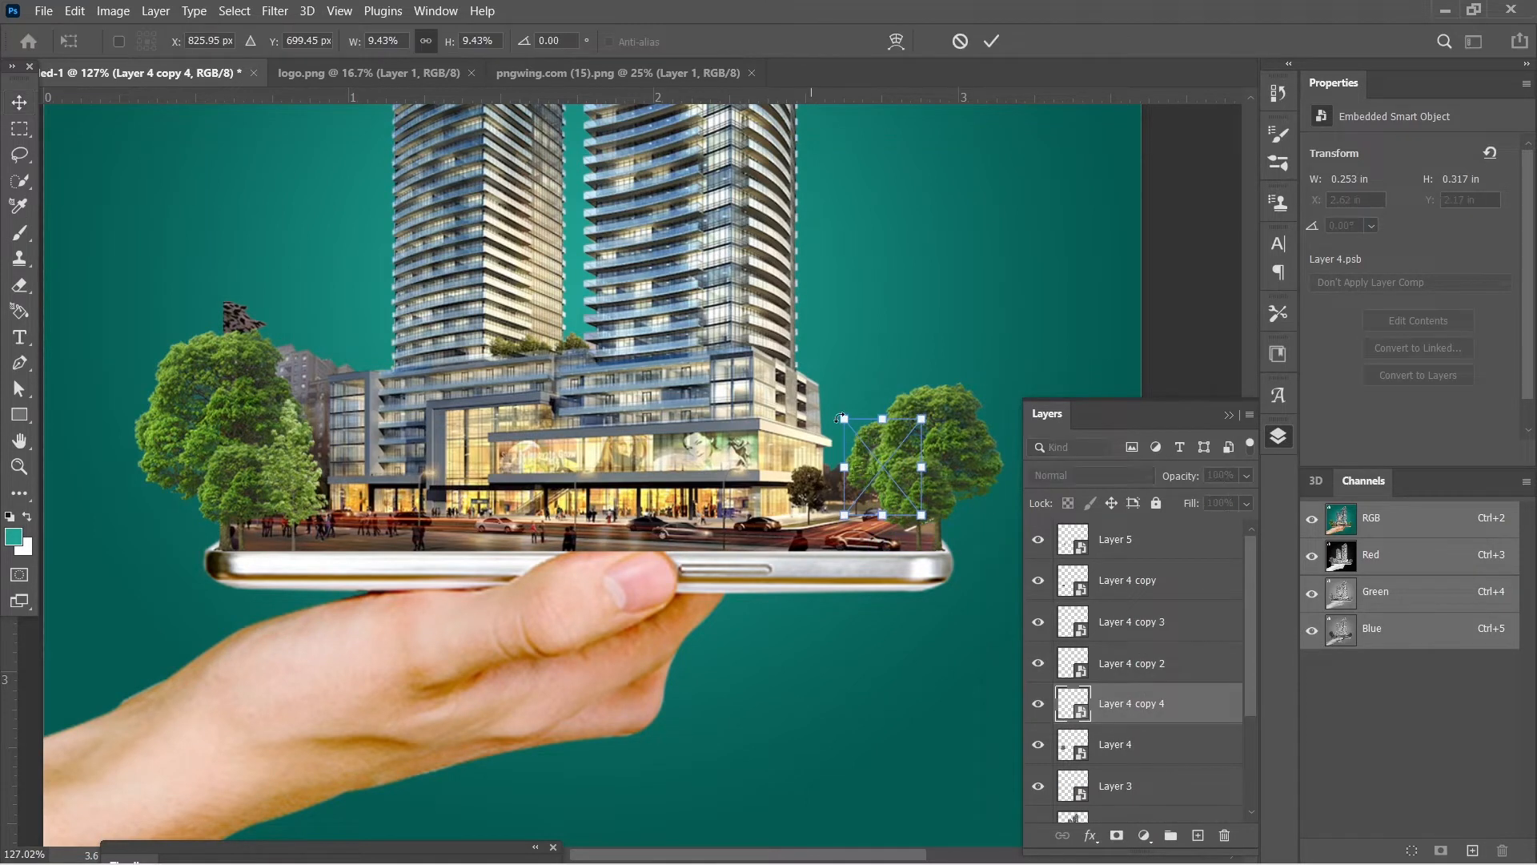
{"action": "left_click_drag", "start_coordinate": [839, 402], "coordinate": [811, 368]}
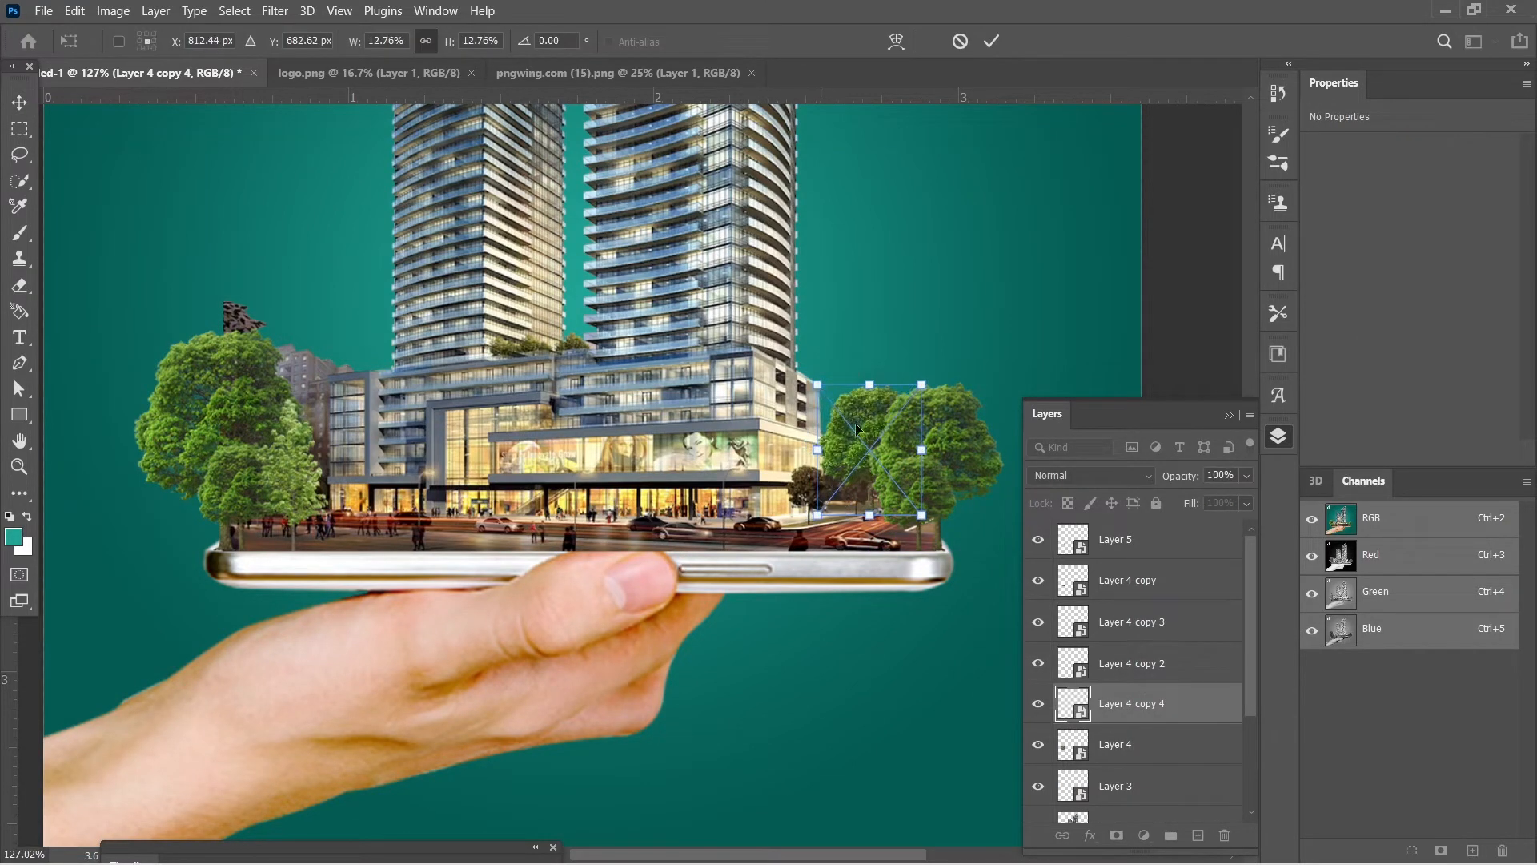
{"action": "key", "text": "Return"}
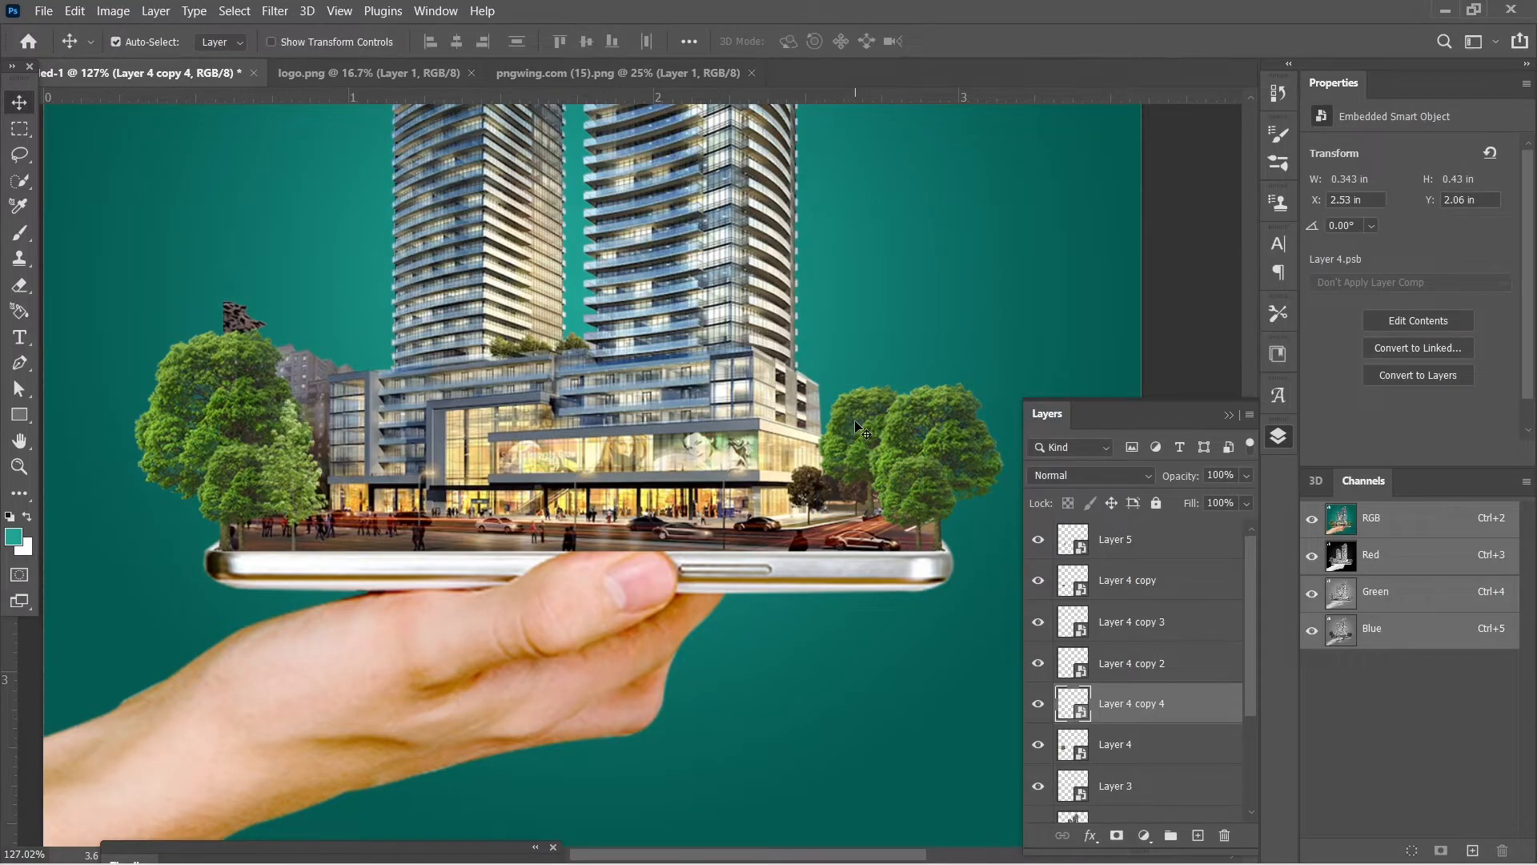
{"action": "left_click_drag", "start_coordinate": [855, 422], "coordinate": [852, 424]}
{"action": "key", "text": "Left"}
{"action": "key", "text": "Left"}
{"action": "key", "text": "Left"}
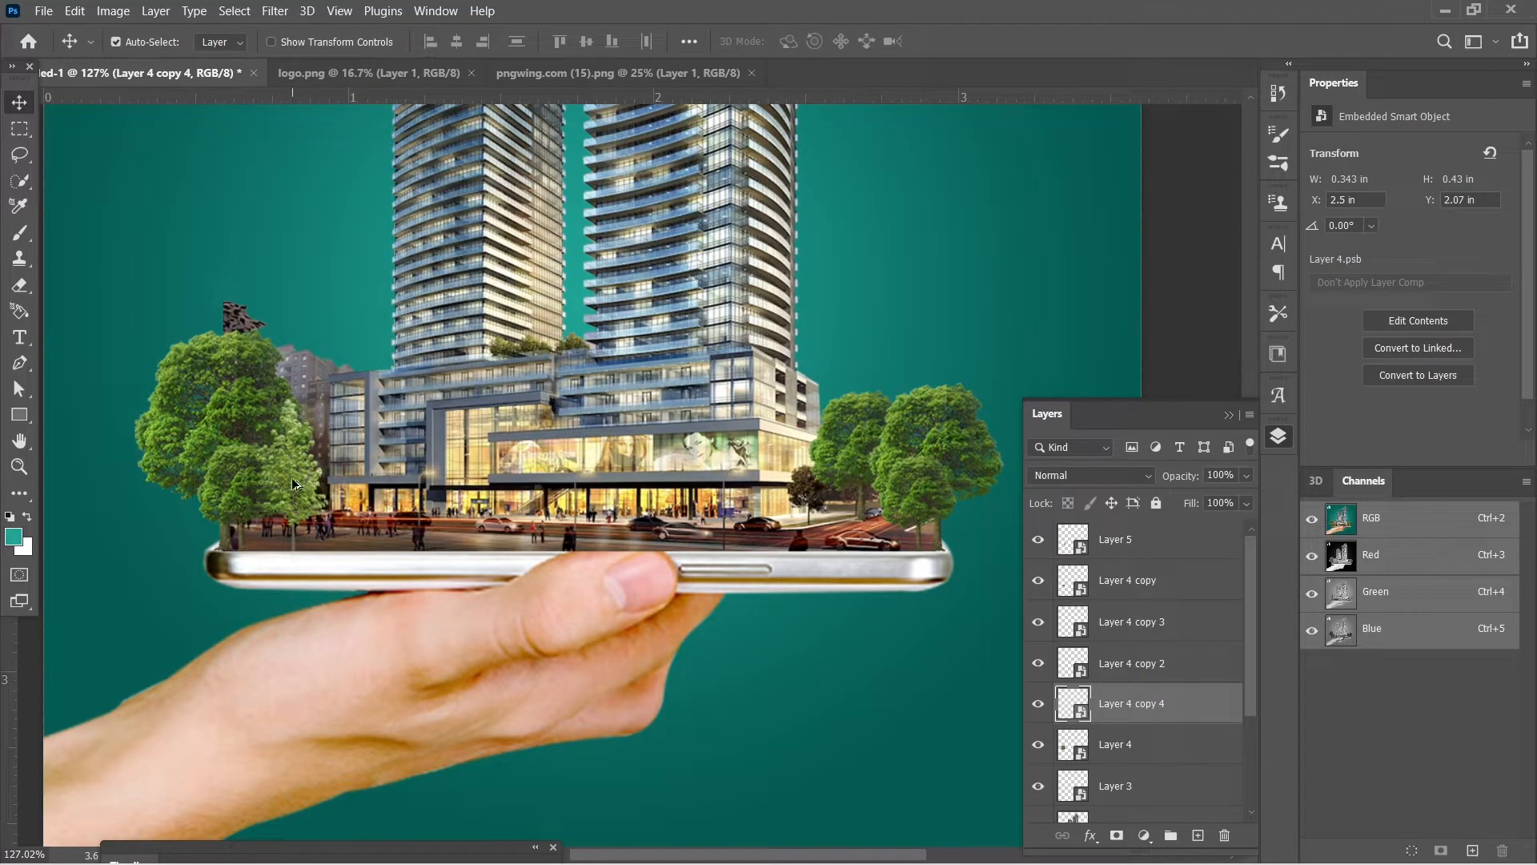
Step: Copy the pointed tree to the phone's right end and scale the copy to about 0.13 × 0.28 in between the round trees
{"action": "left_click_drag", "start_coordinate": [291, 477], "coordinate": [892, 488]}
{"action": "key", "text": "ctrl+t"}
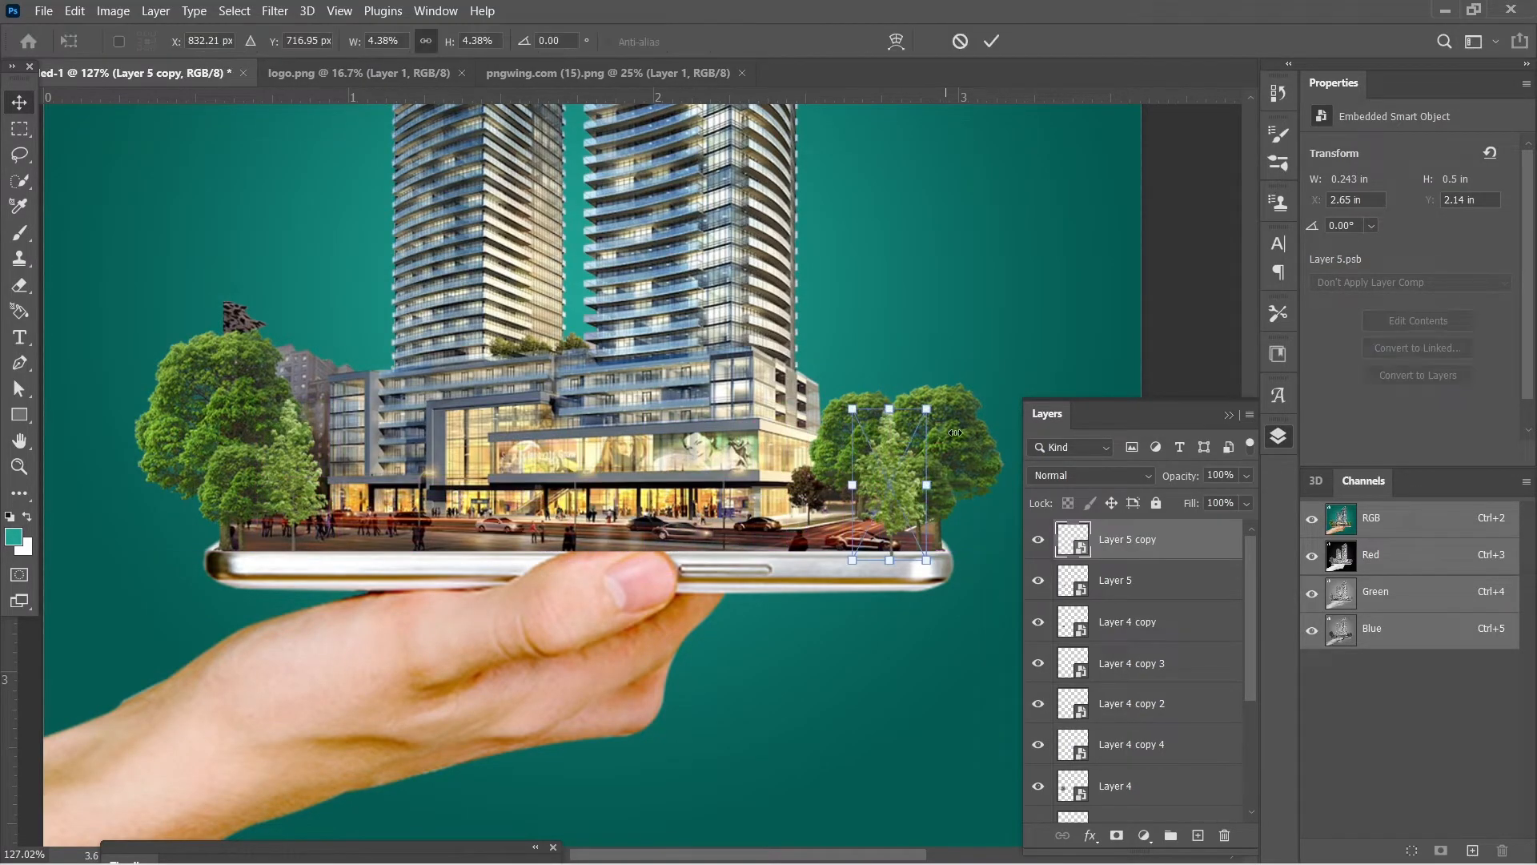
{"action": "left_click_drag", "start_coordinate": [926, 409], "coordinate": [908, 484]}
{"action": "key", "text": "Return"}
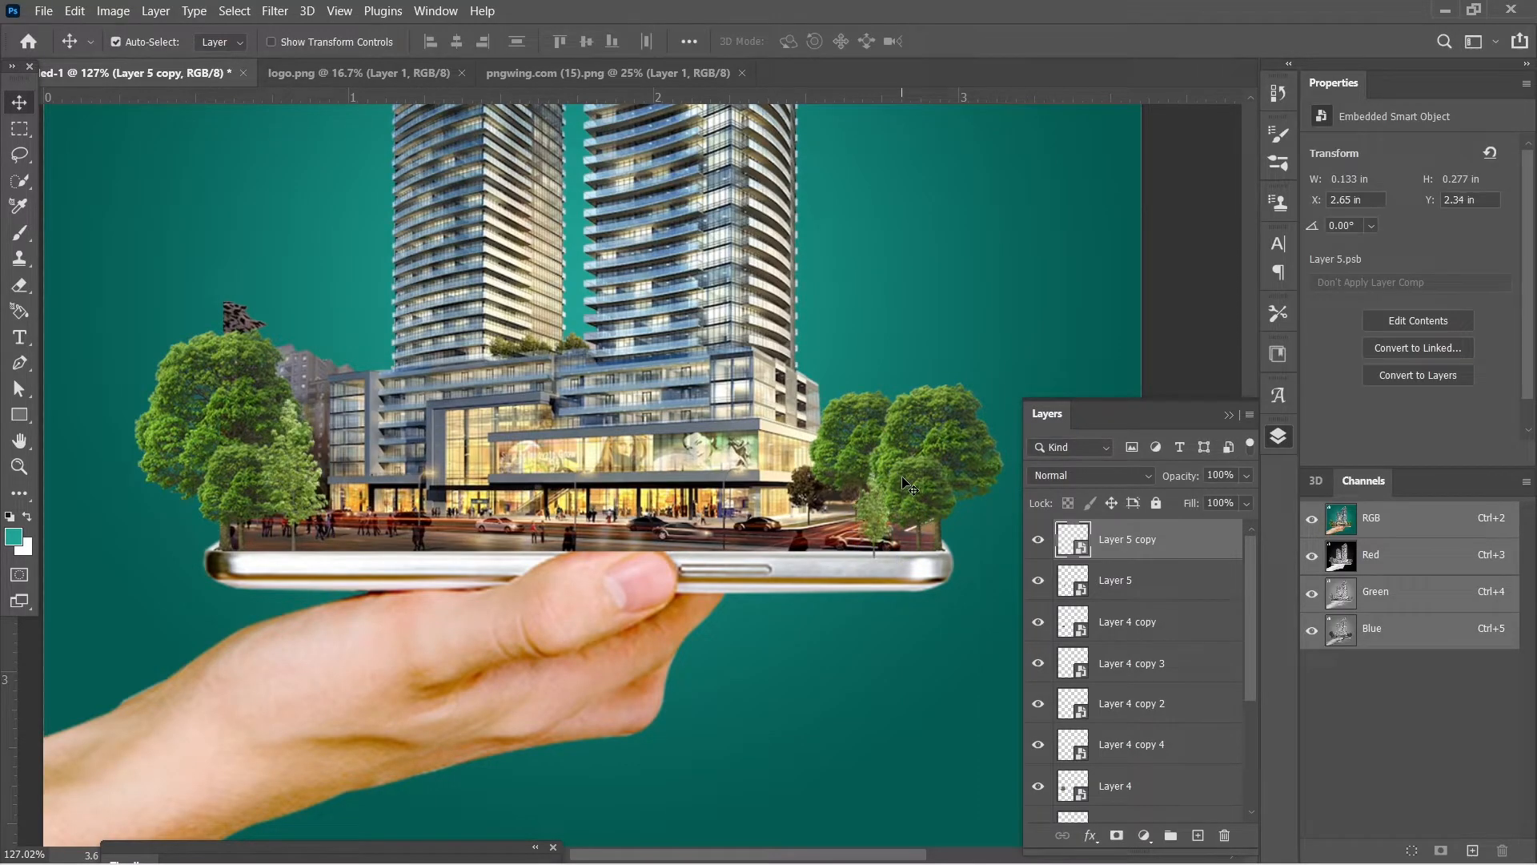
{"action": "key", "text": "Right"}
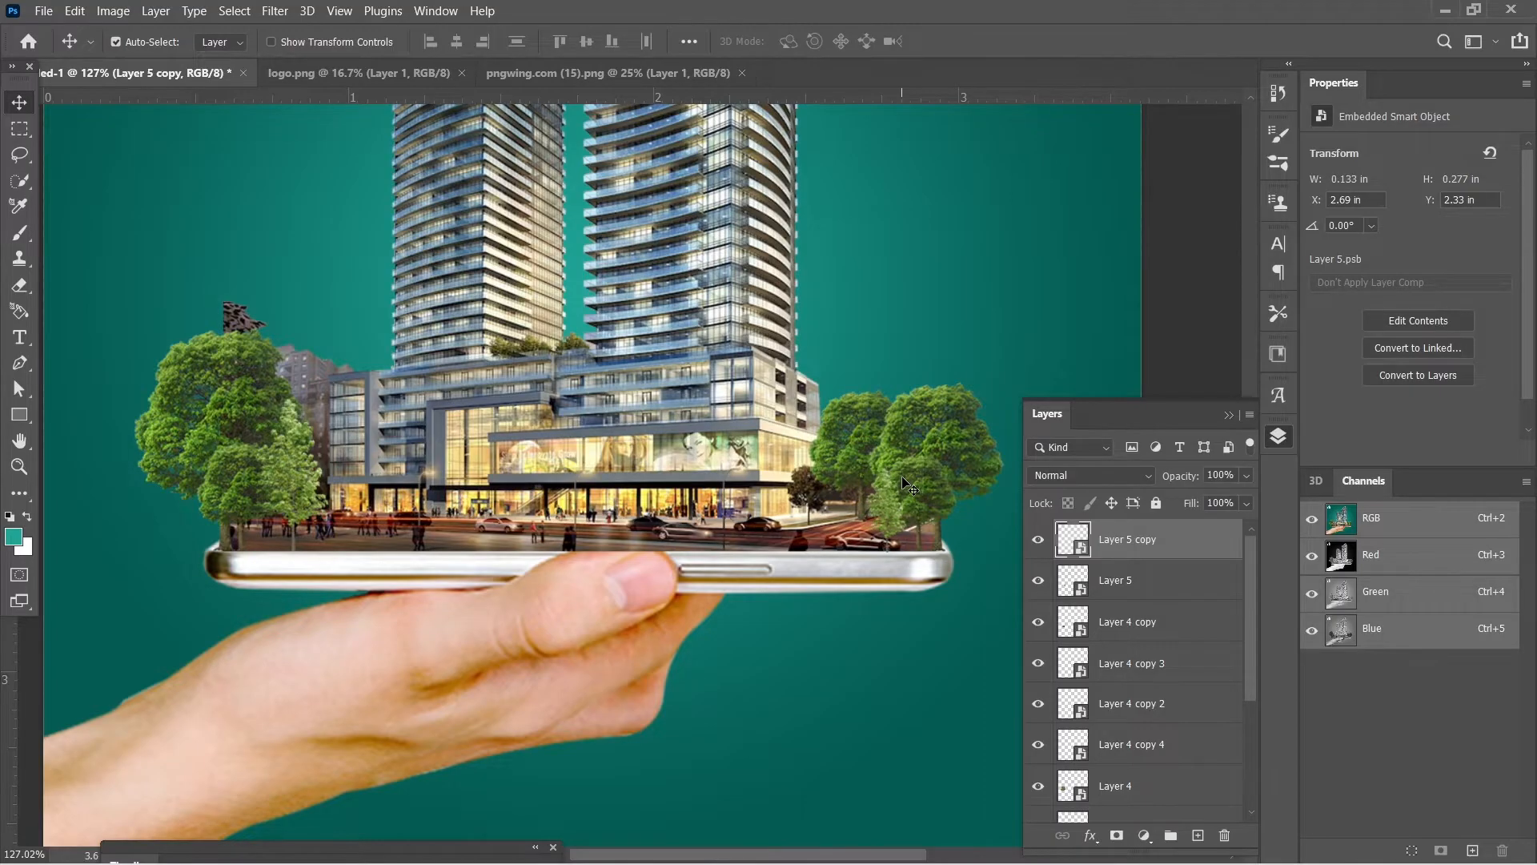
Step: Copy the large left round tree behind the building, stacking it below Layer 2, and enlarge it to about 0.65 × 0.82 in
{"action": "key", "text": "ctrl+0"}
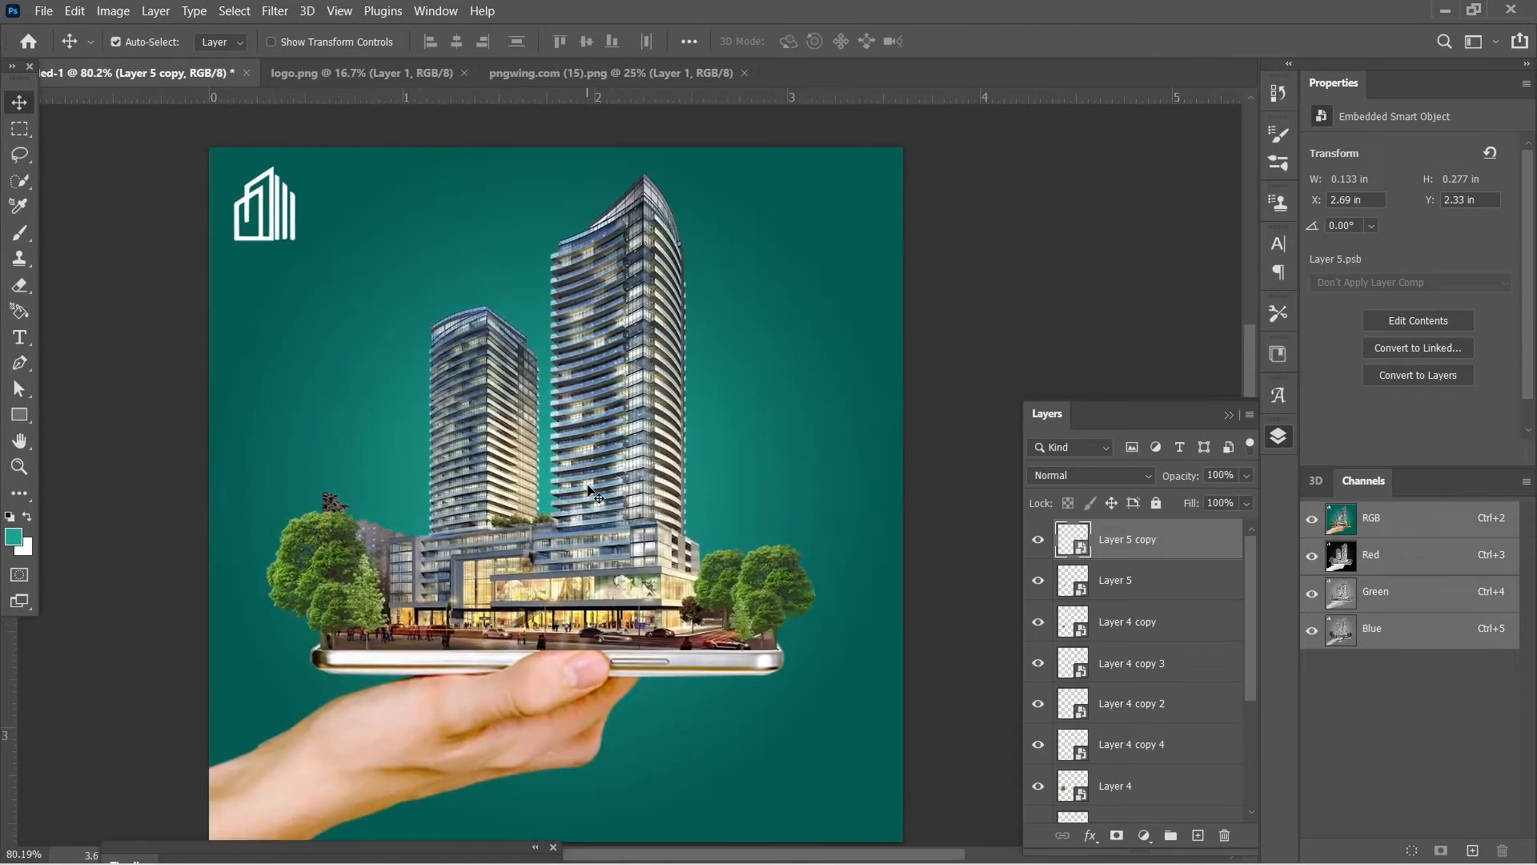
{"action": "scroll", "coordinate": [494, 504], "scroll_direction": "up", "scroll_amount": 2}
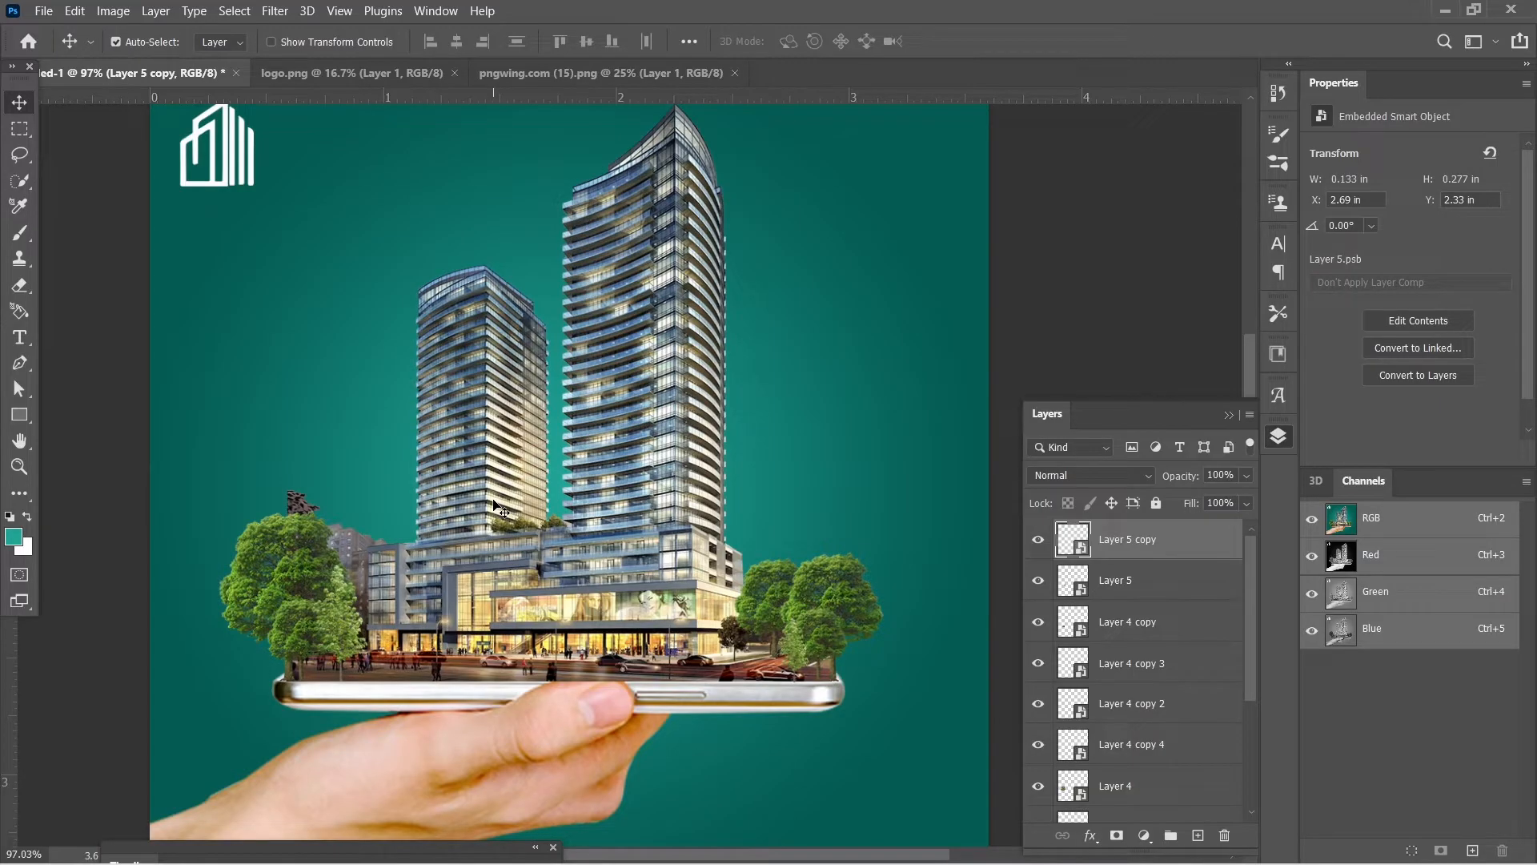
{"action": "left_click_drag", "start_coordinate": [277, 565], "coordinate": [369, 529]}
{"action": "scroll", "coordinate": [1167, 726], "scroll_direction": "down", "scroll_amount": 2}
{"action": "left_click_drag", "start_coordinate": [1165, 577], "coordinate": [1160, 724]}
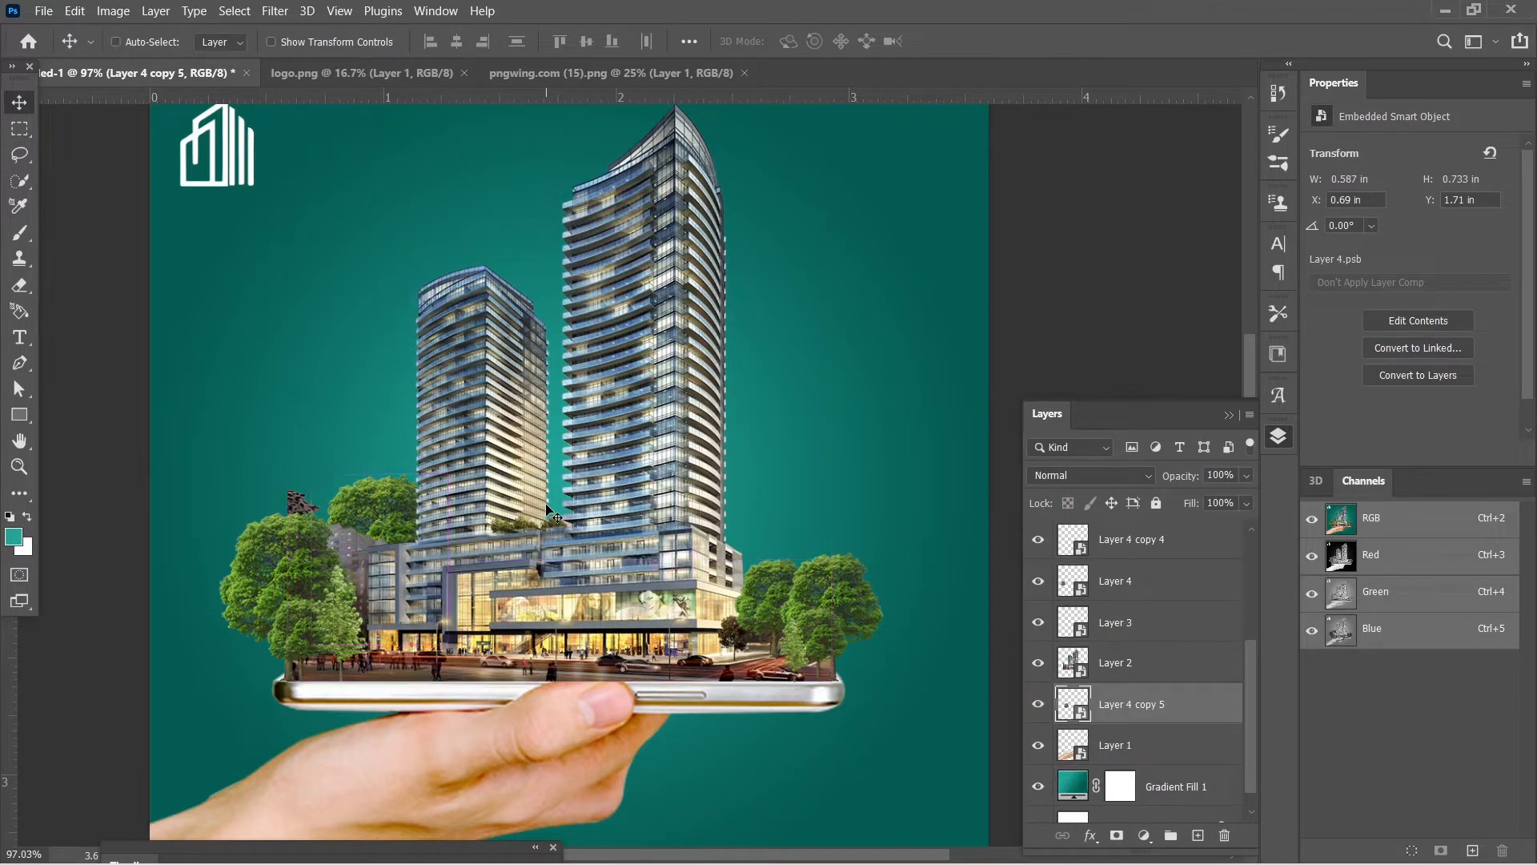
{"action": "key", "text": "ctrl+t"}
{"action": "left_click_drag", "start_coordinate": [304, 466], "coordinate": [290, 447]}
{"action": "left_click_drag", "start_coordinate": [400, 529], "coordinate": [368, 513]}
{"action": "key", "text": "Return"}
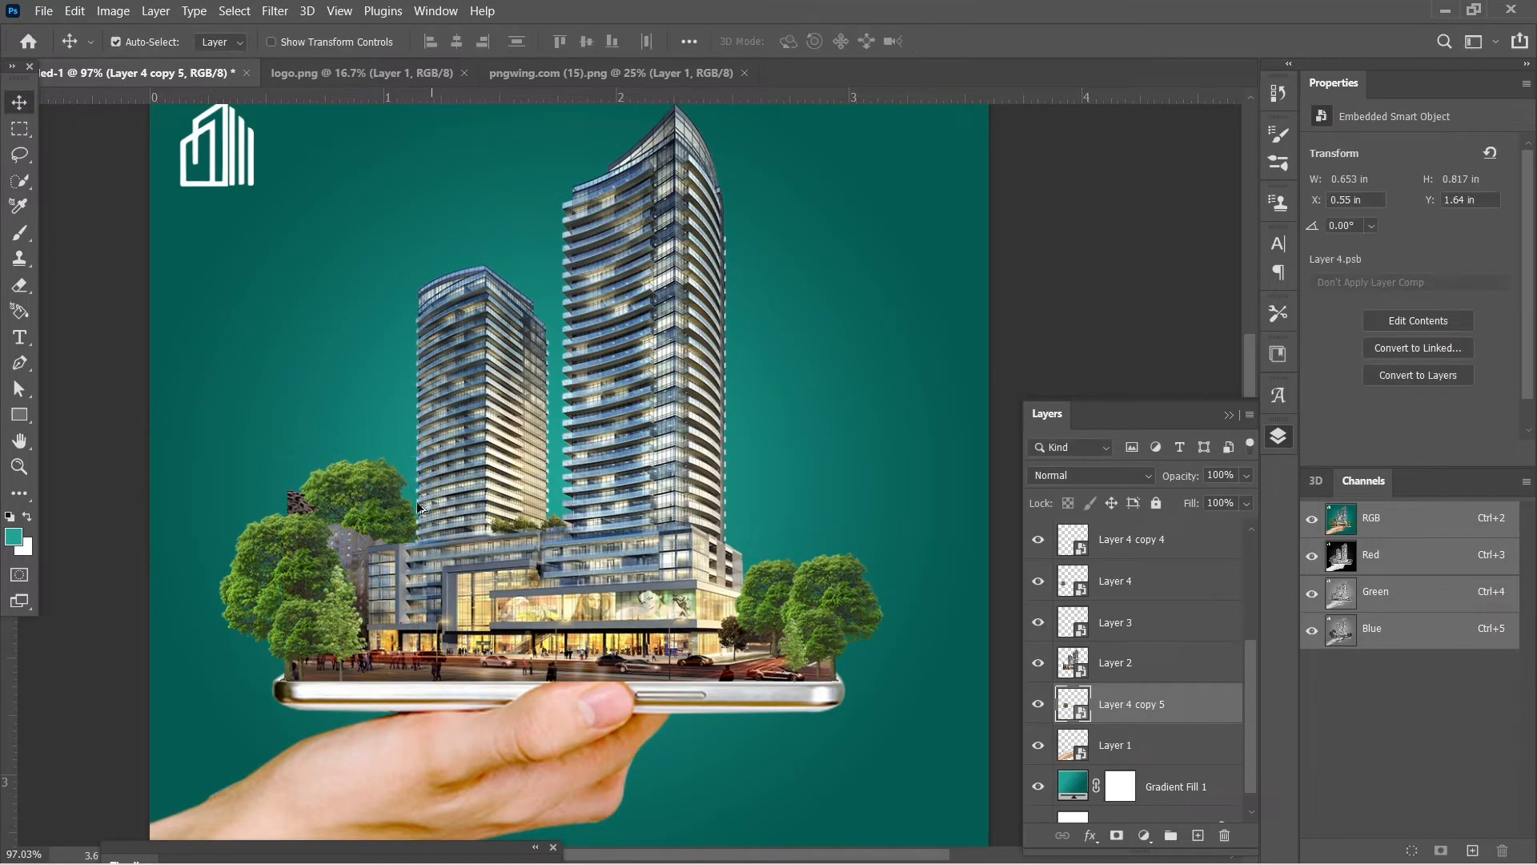
Step: Copy the tree behind the building over to the right tower so that it shows past the tower's right edge
{"action": "left_click_drag", "start_coordinate": [730, 538], "coordinate": [809, 508]}
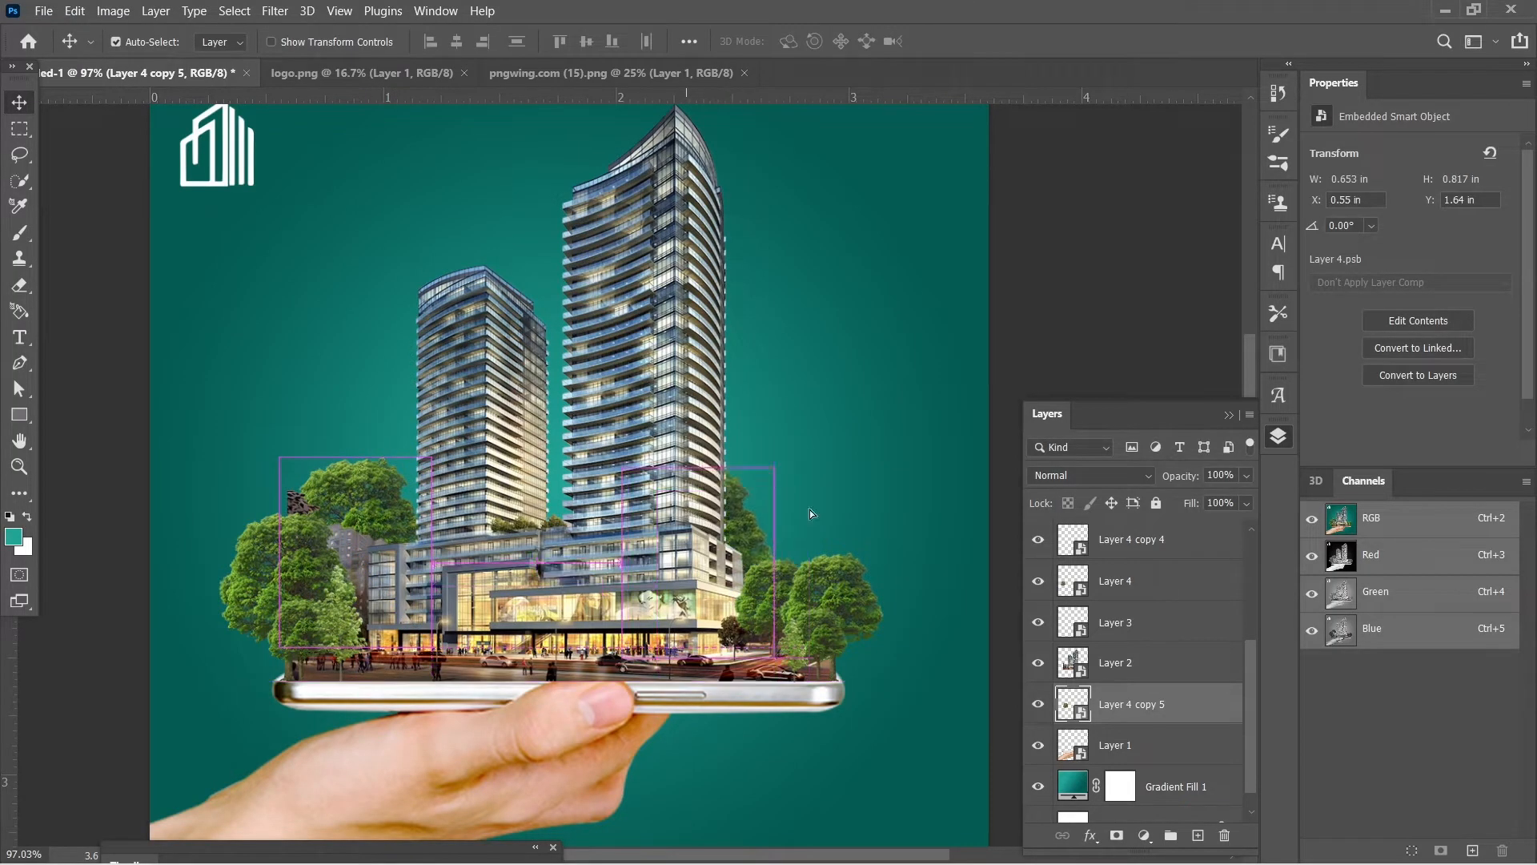
{"action": "scroll", "coordinate": [648, 521], "scroll_direction": "down", "scroll_amount": 5}
{"action": "left_click_drag", "start_coordinate": [645, 481], "coordinate": [617, 561]}
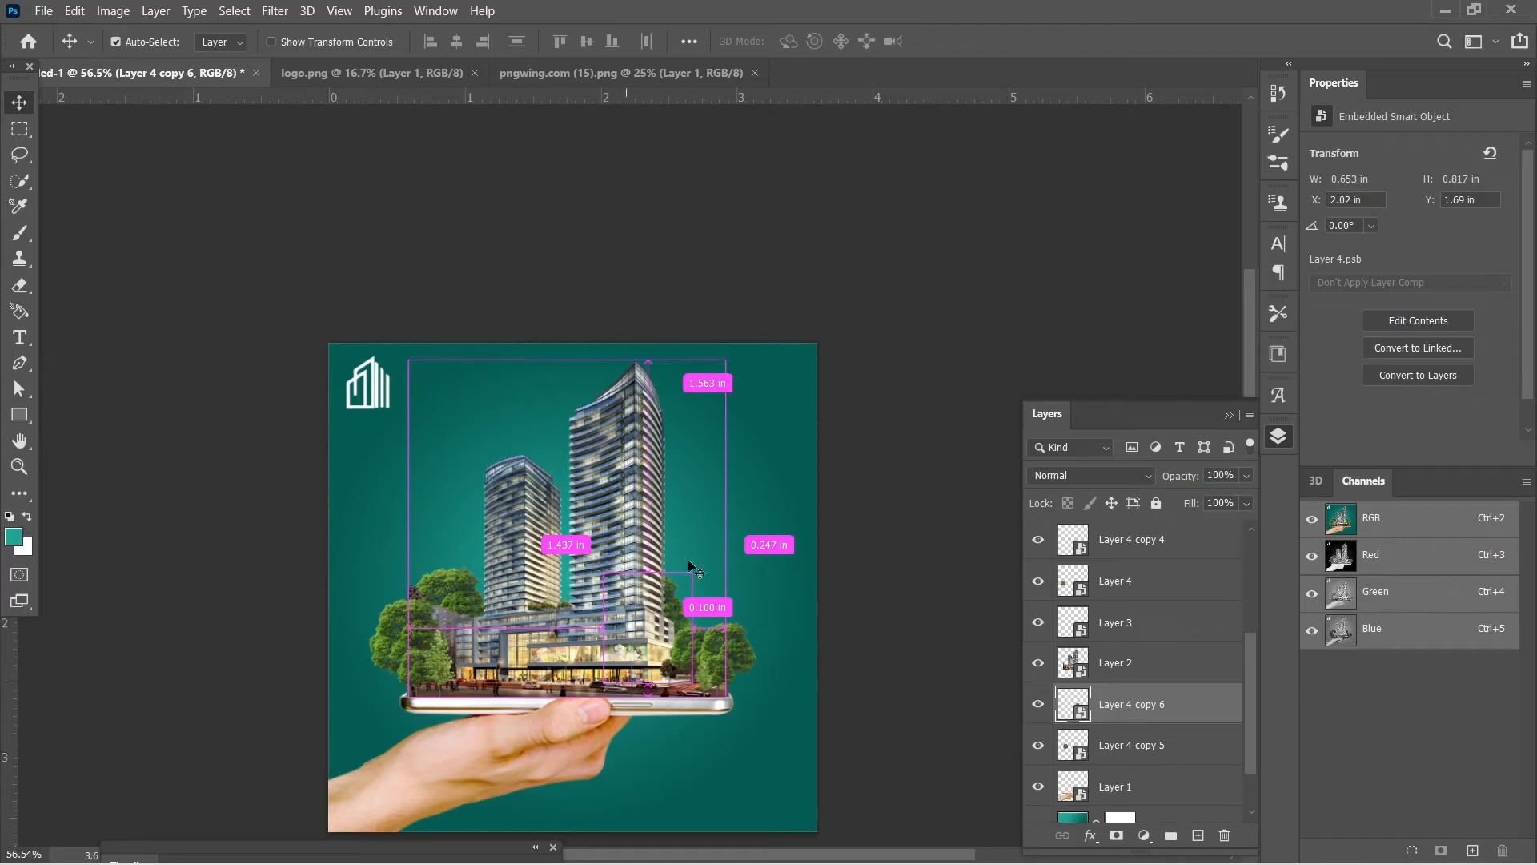
{"action": "left_click_drag", "start_coordinate": [620, 647], "coordinate": [648, 624]}
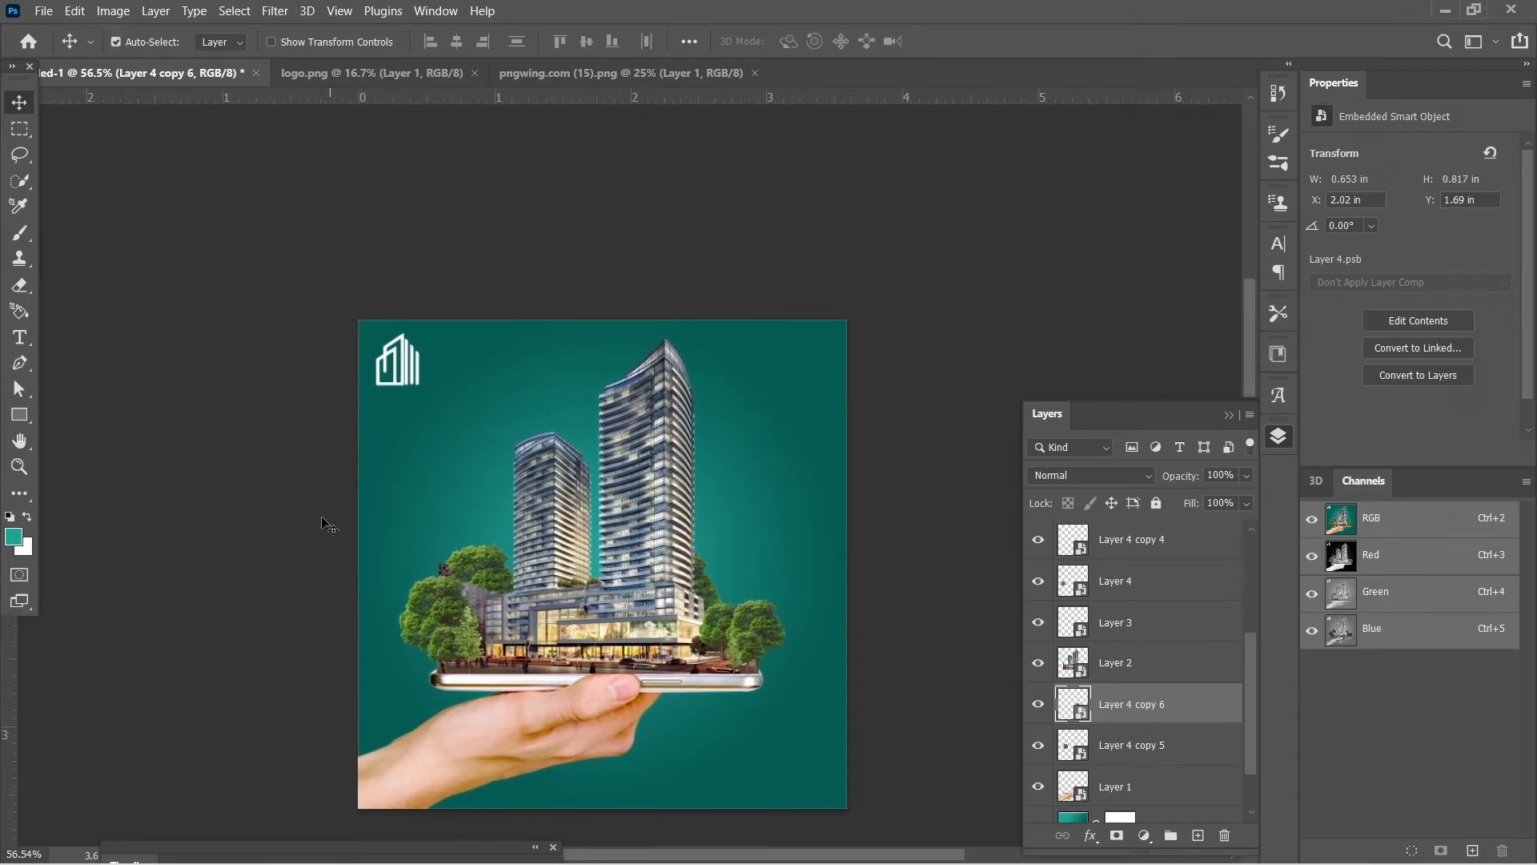
Step: Group the hand, phone, building and tree layers and name the group Image
{"action": "left_click_drag", "start_coordinate": [253, 540], "coordinate": [832, 745]}
{"action": "key", "text": "ctrl+g"}
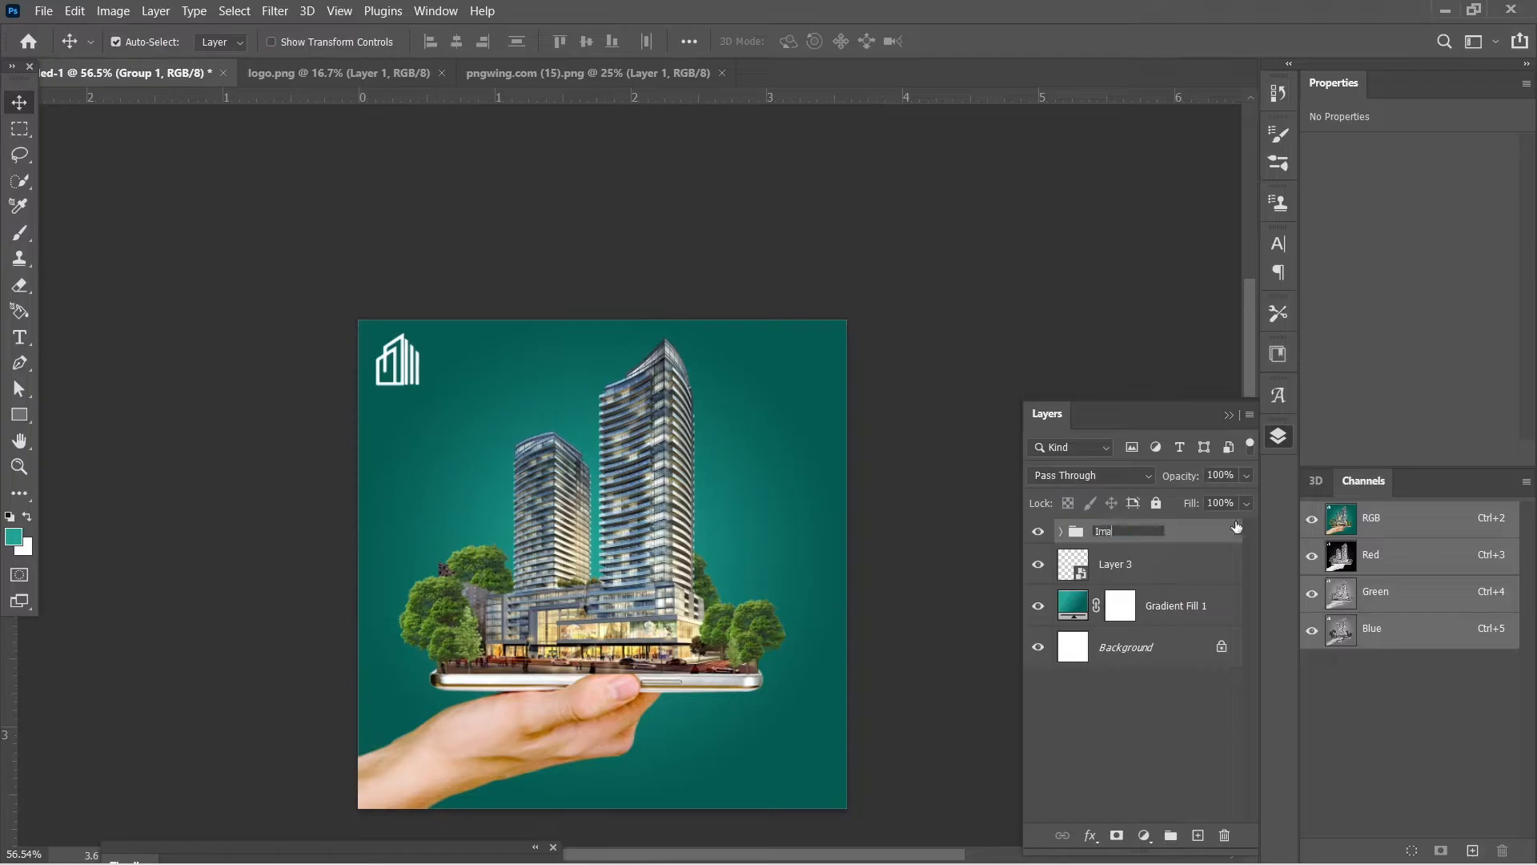
{"action": "key", "text": "Return"}
Step: Close the pngwing.com (15).png and logo.png documents
{"action": "scroll", "coordinate": [640, 556], "scroll_direction": "up", "scroll_amount": 2}
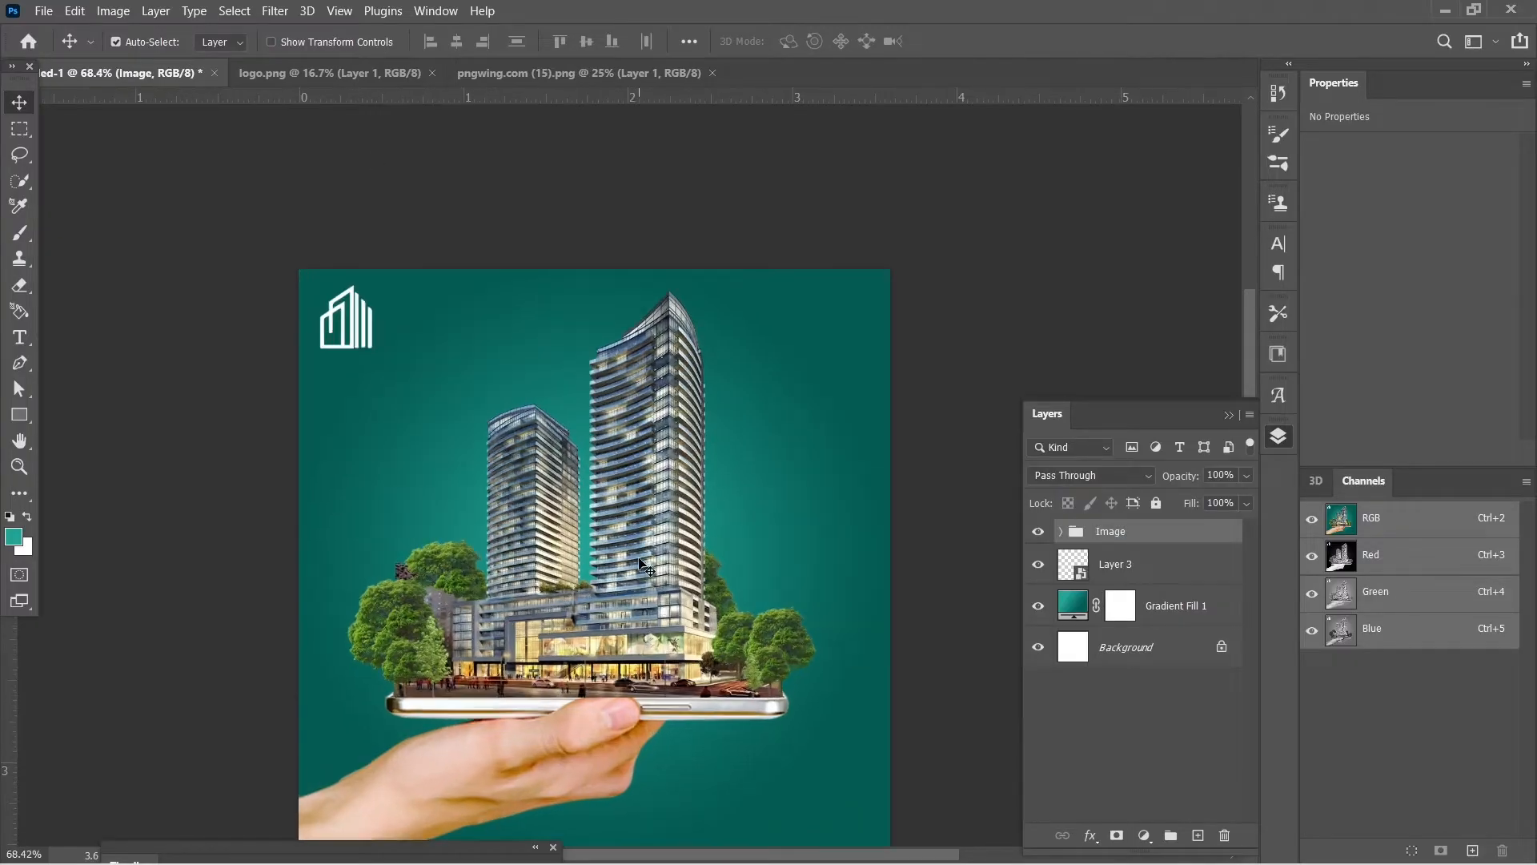
{"action": "left_click_drag", "start_coordinate": [724, 493], "coordinate": [723, 423]}
{"action": "left_click", "coordinate": [467, 74]}
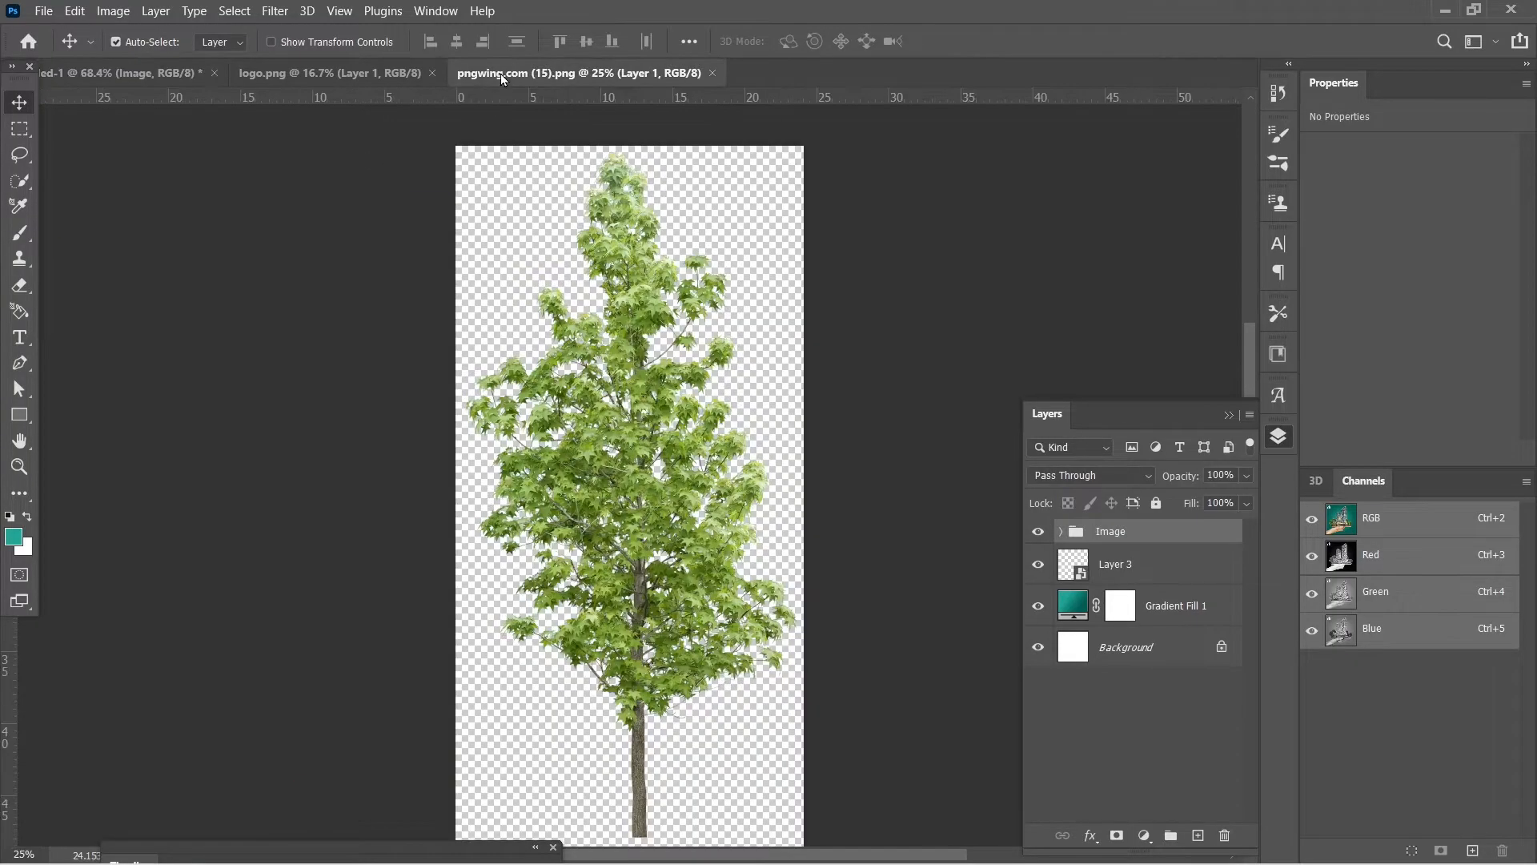
{"action": "left_click", "coordinate": [292, 74]}
{"action": "key", "text": "w"}
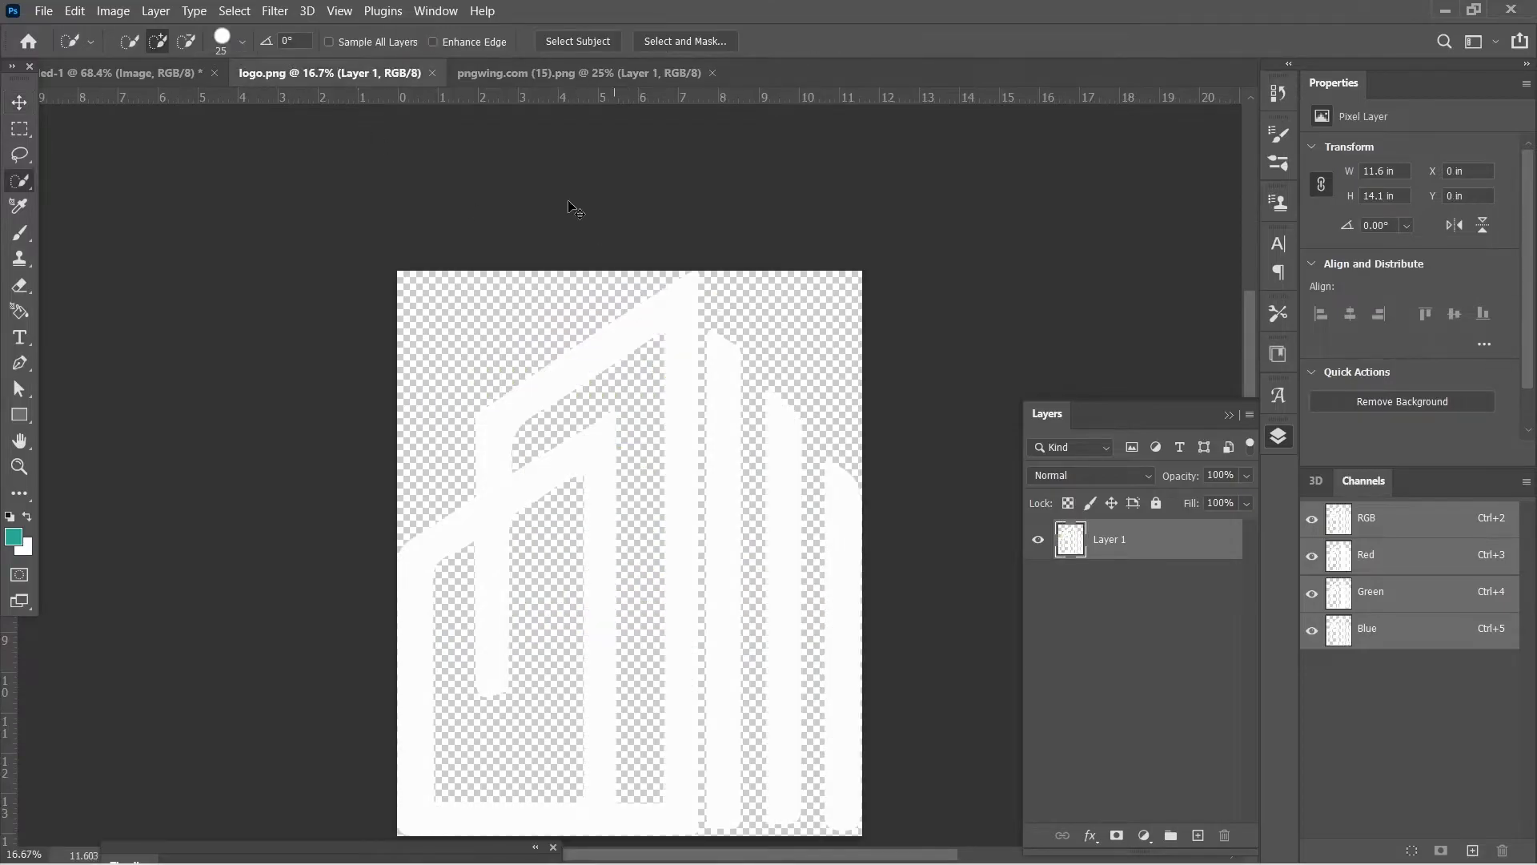
{"action": "left_click", "coordinate": [531, 73]}
{"action": "key", "text": "ctrl+w"}
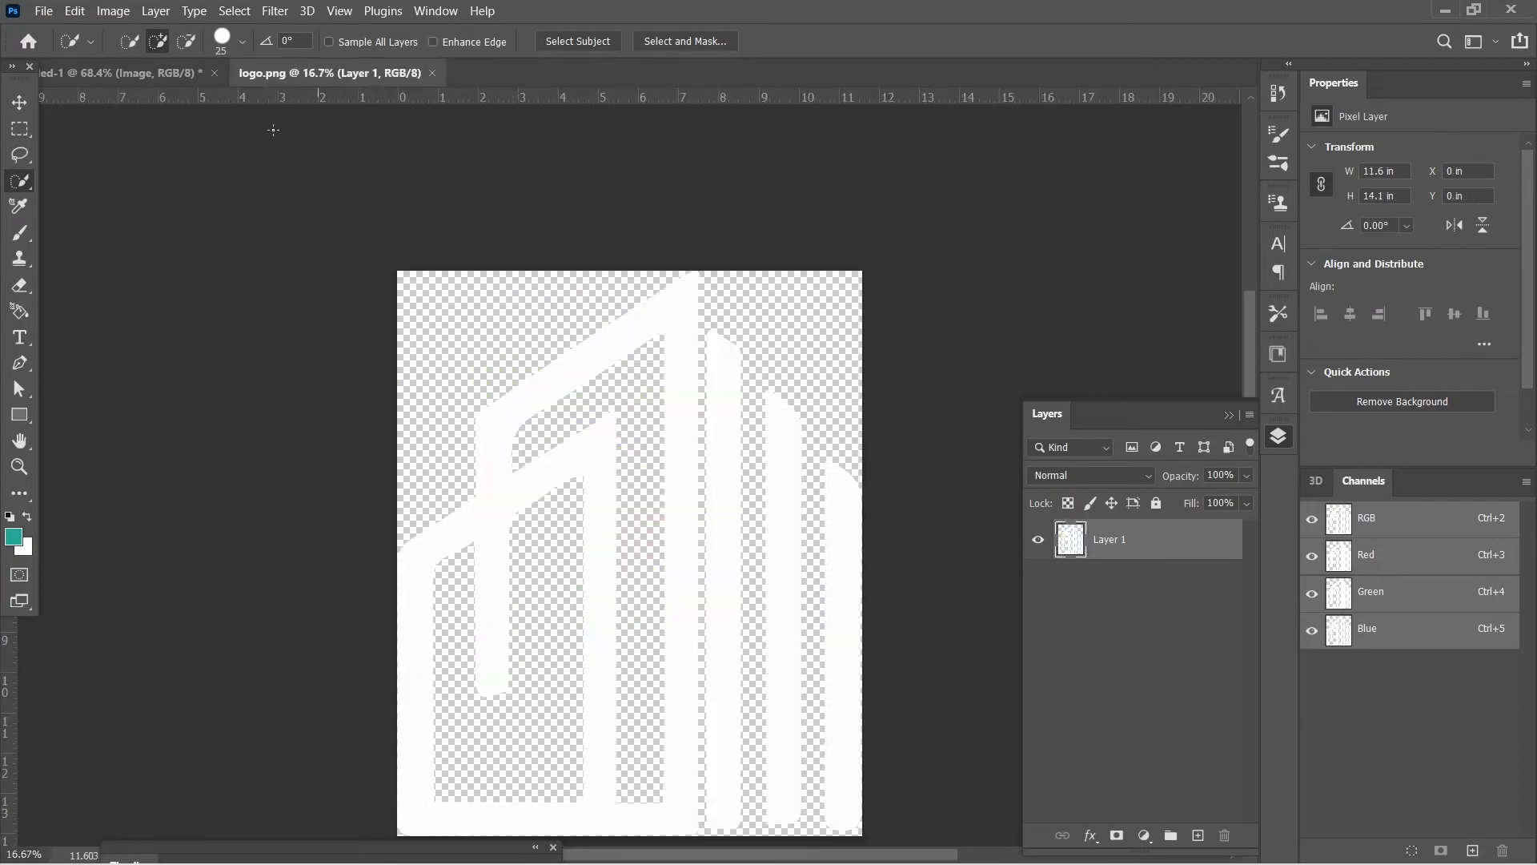
{"action": "key", "text": "ctrl+w"}
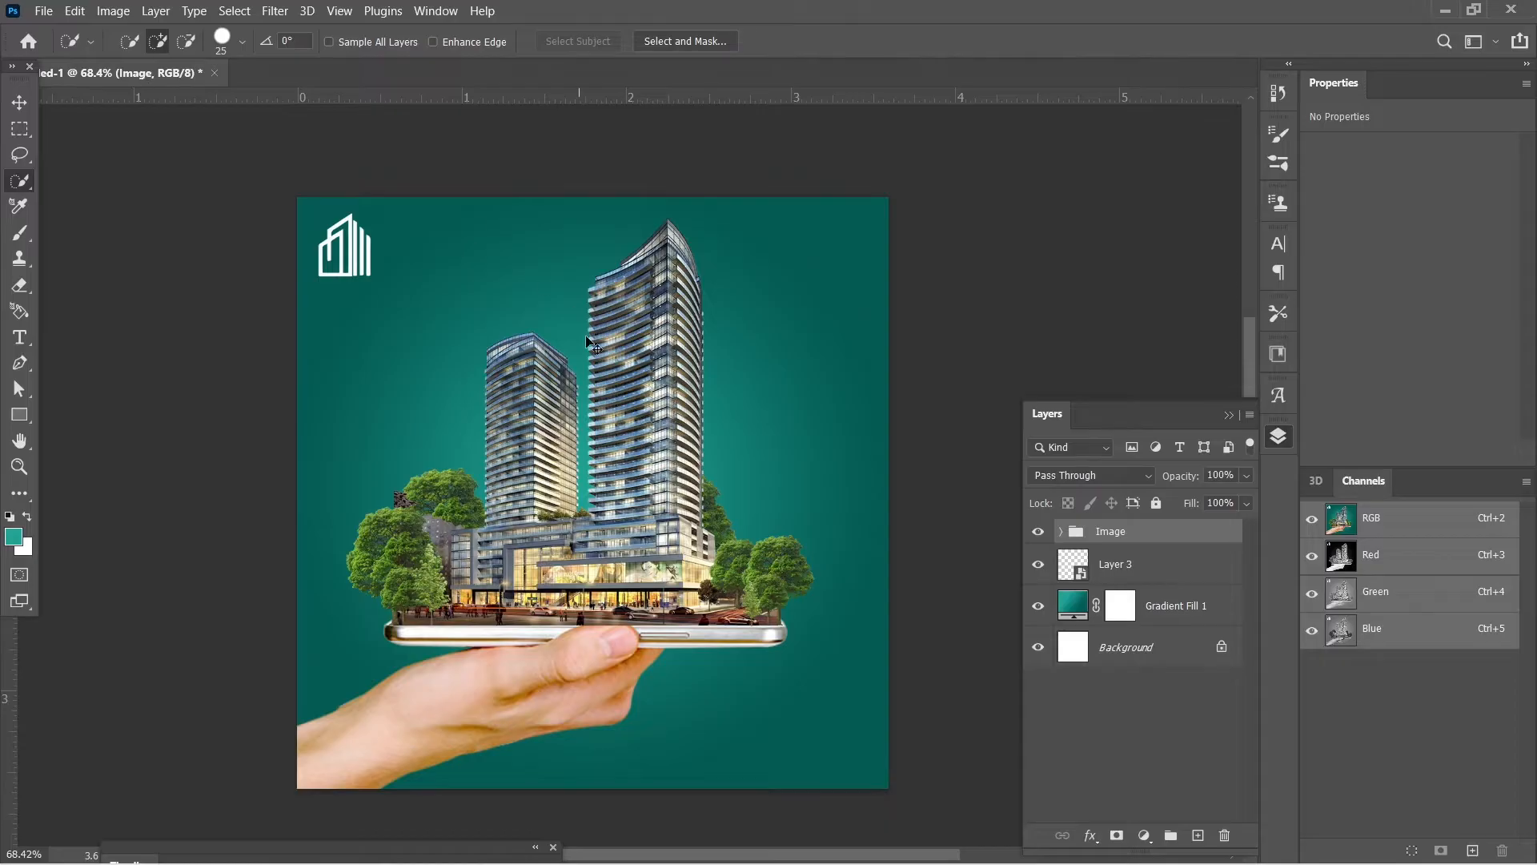
Step: Open the Cloud image and copy its clouds into the poster over the upper parts of the two towers
{"action": "scroll", "coordinate": [586, 338], "scroll_direction": "down", "scroll_amount": 6}
{"action": "scroll", "coordinate": [608, 394], "scroll_direction": "up", "scroll_amount": 3}
{"action": "key", "text": "v"}
{"action": "scroll", "coordinate": [617, 406], "scroll_direction": "up", "scroll_amount": 3}
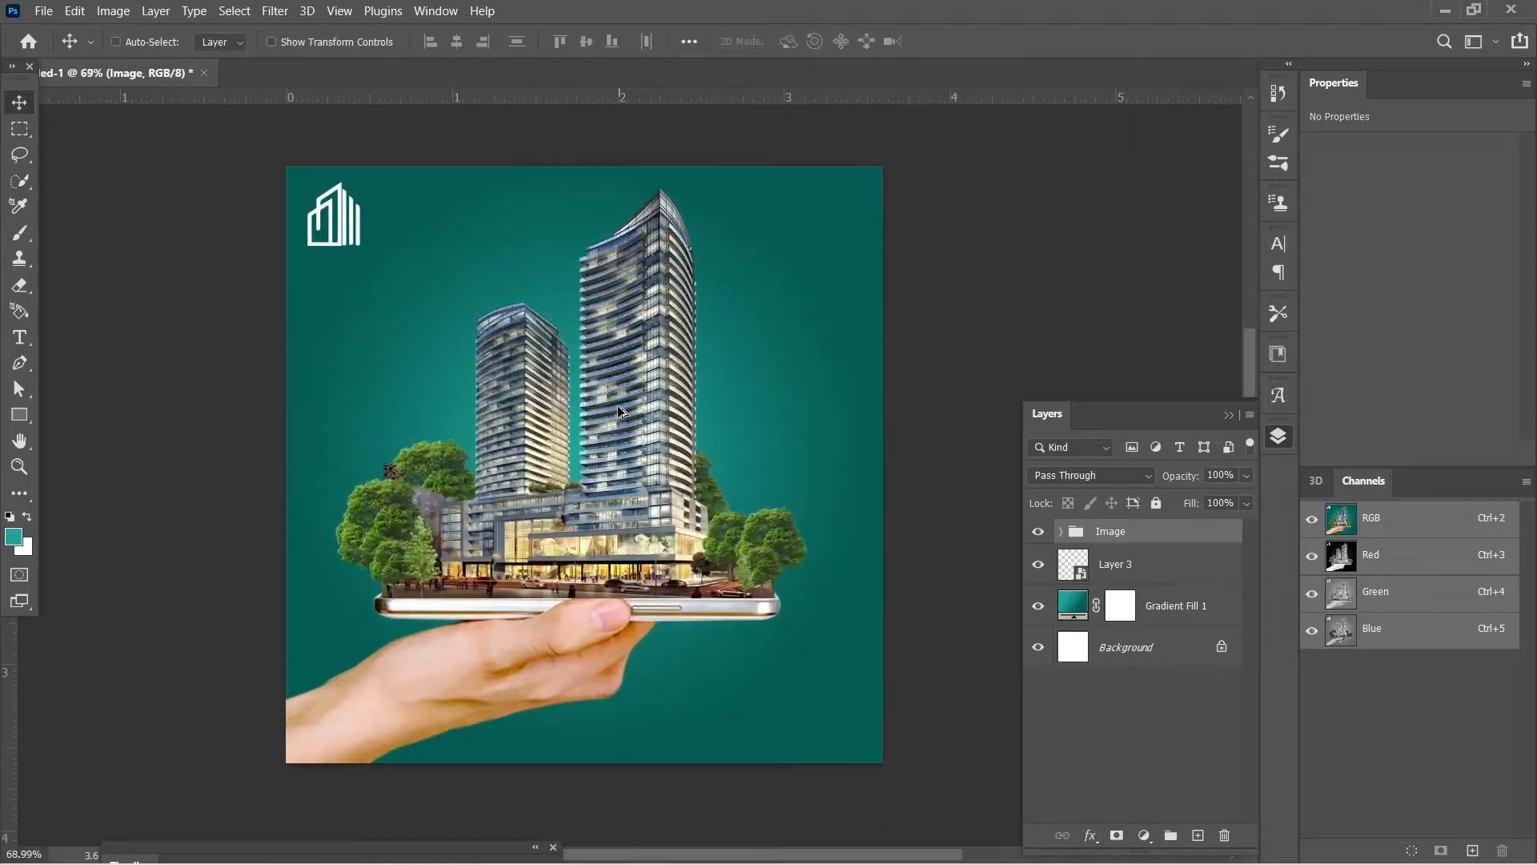
{"action": "left_click", "coordinate": [45, 12]}
{"action": "left_click", "coordinate": [56, 49]}
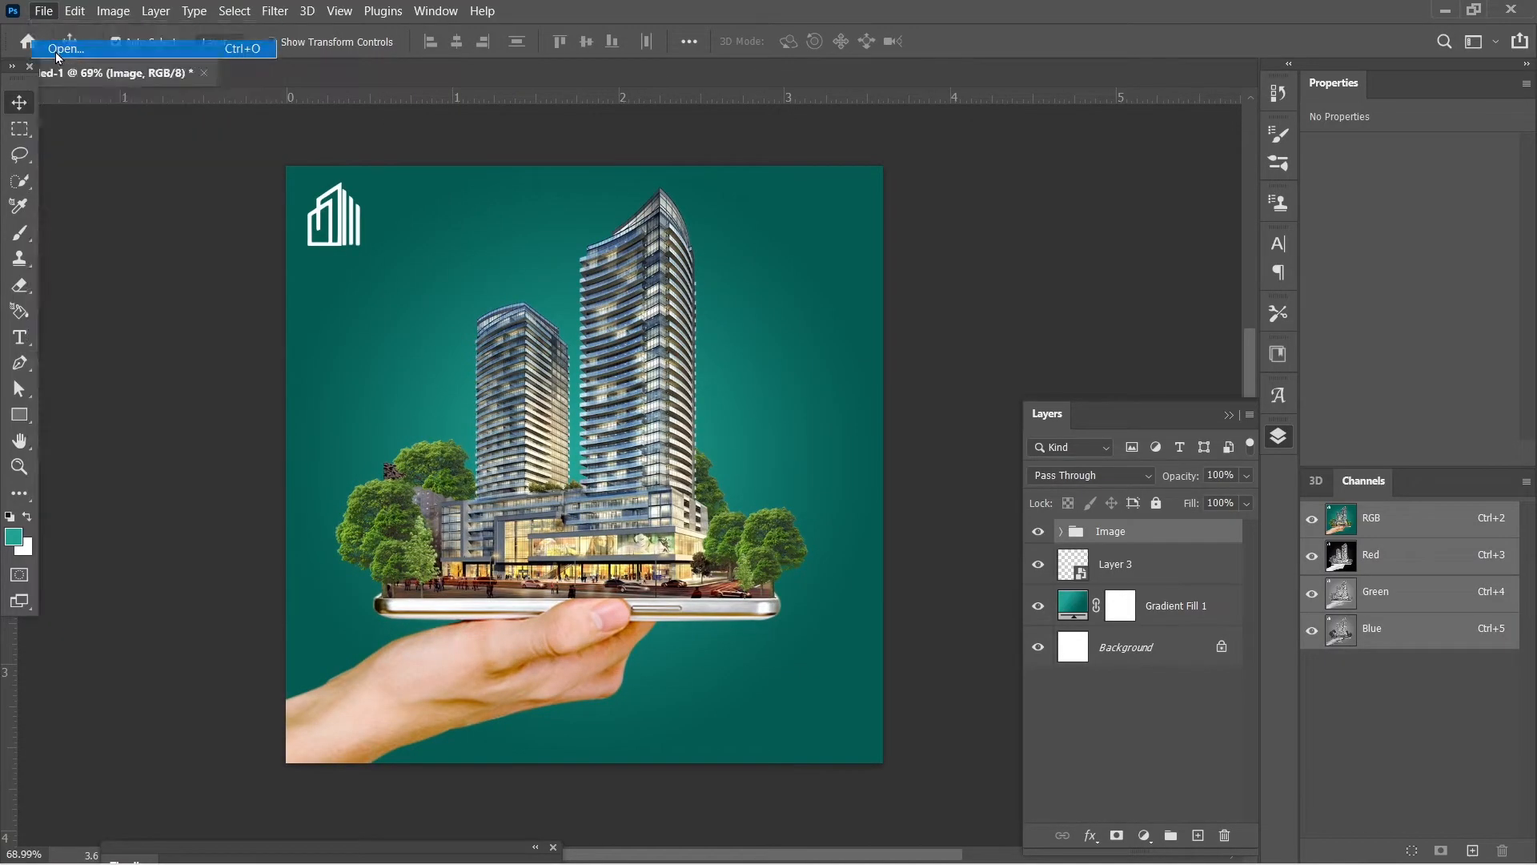
{"action": "left_click", "coordinate": [347, 180]}
{"action": "left_click", "coordinate": [594, 442]}
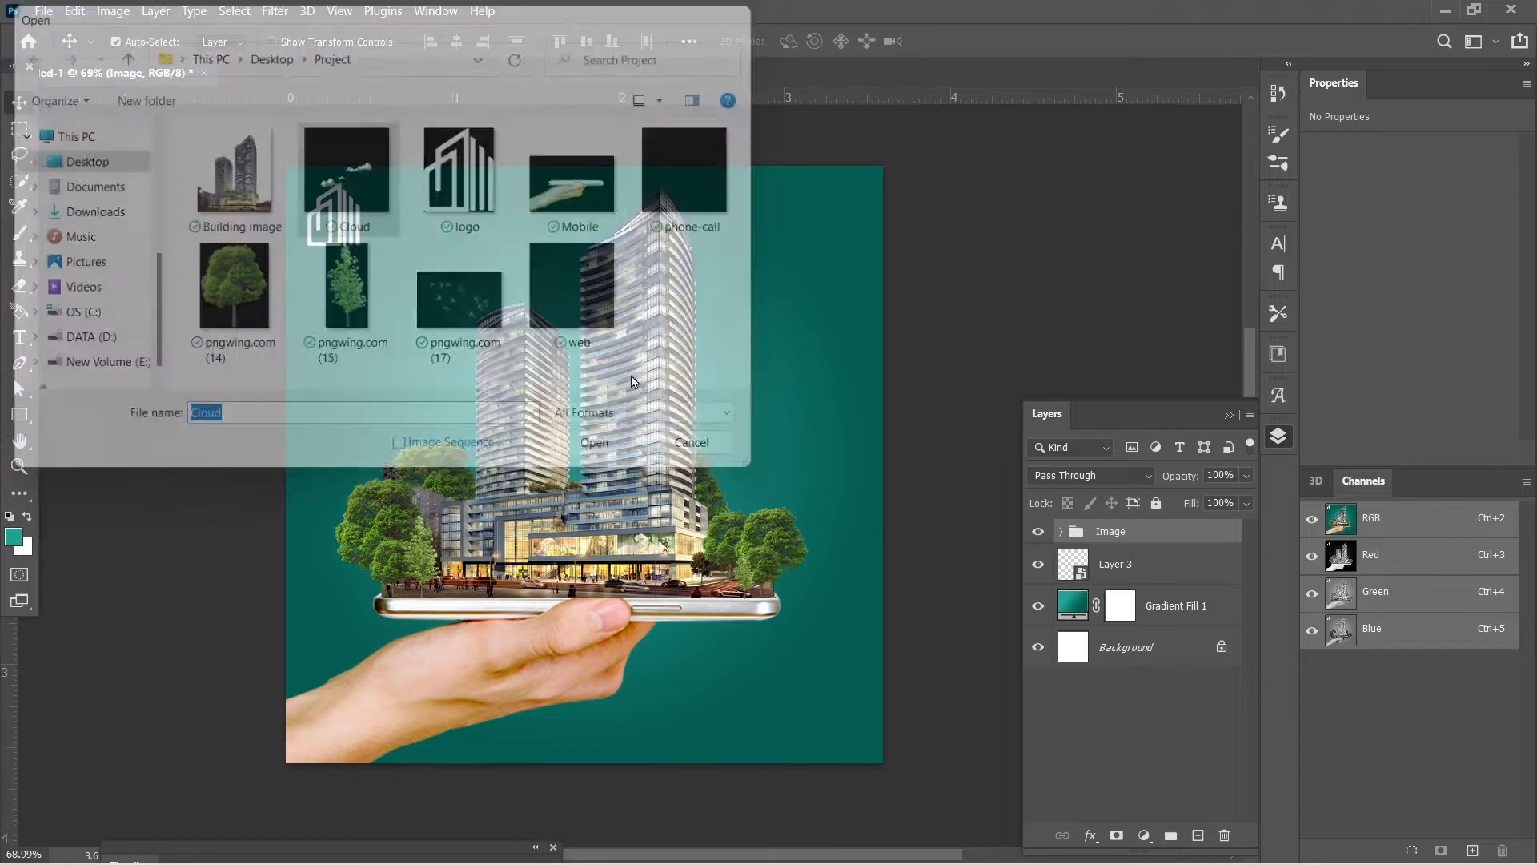
{"action": "left_click_drag", "start_coordinate": [757, 470], "coordinate": [621, 249]}
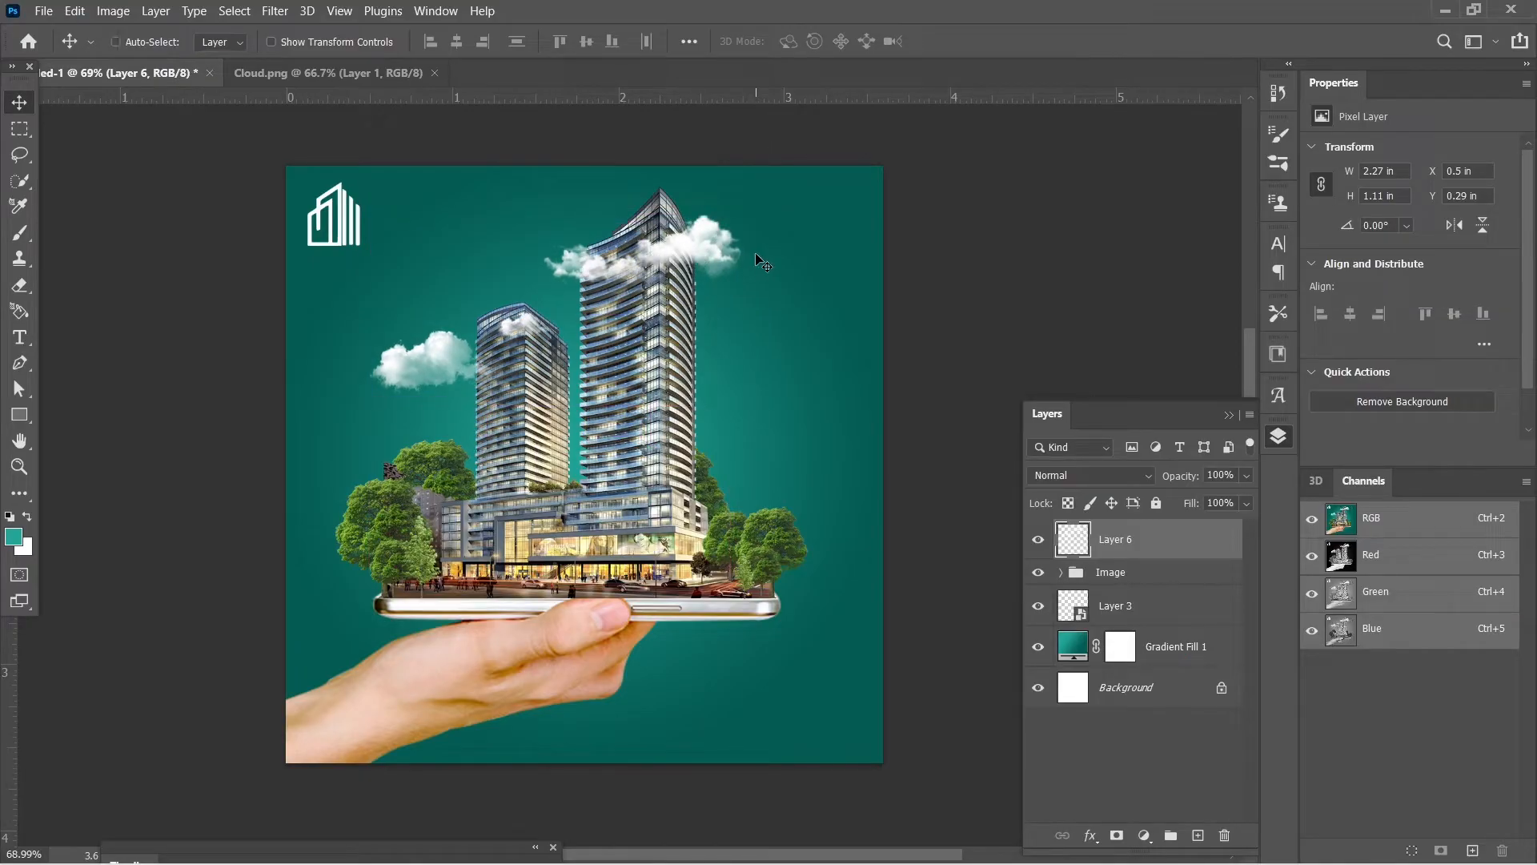
Step: Convert the cloud layer to a smart object and scale it to about 1.91 × 0.94 in across the towers' tops
{"action": "right_click", "coordinate": [1125, 539]}
{"action": "left_click", "coordinate": [1213, 299]}
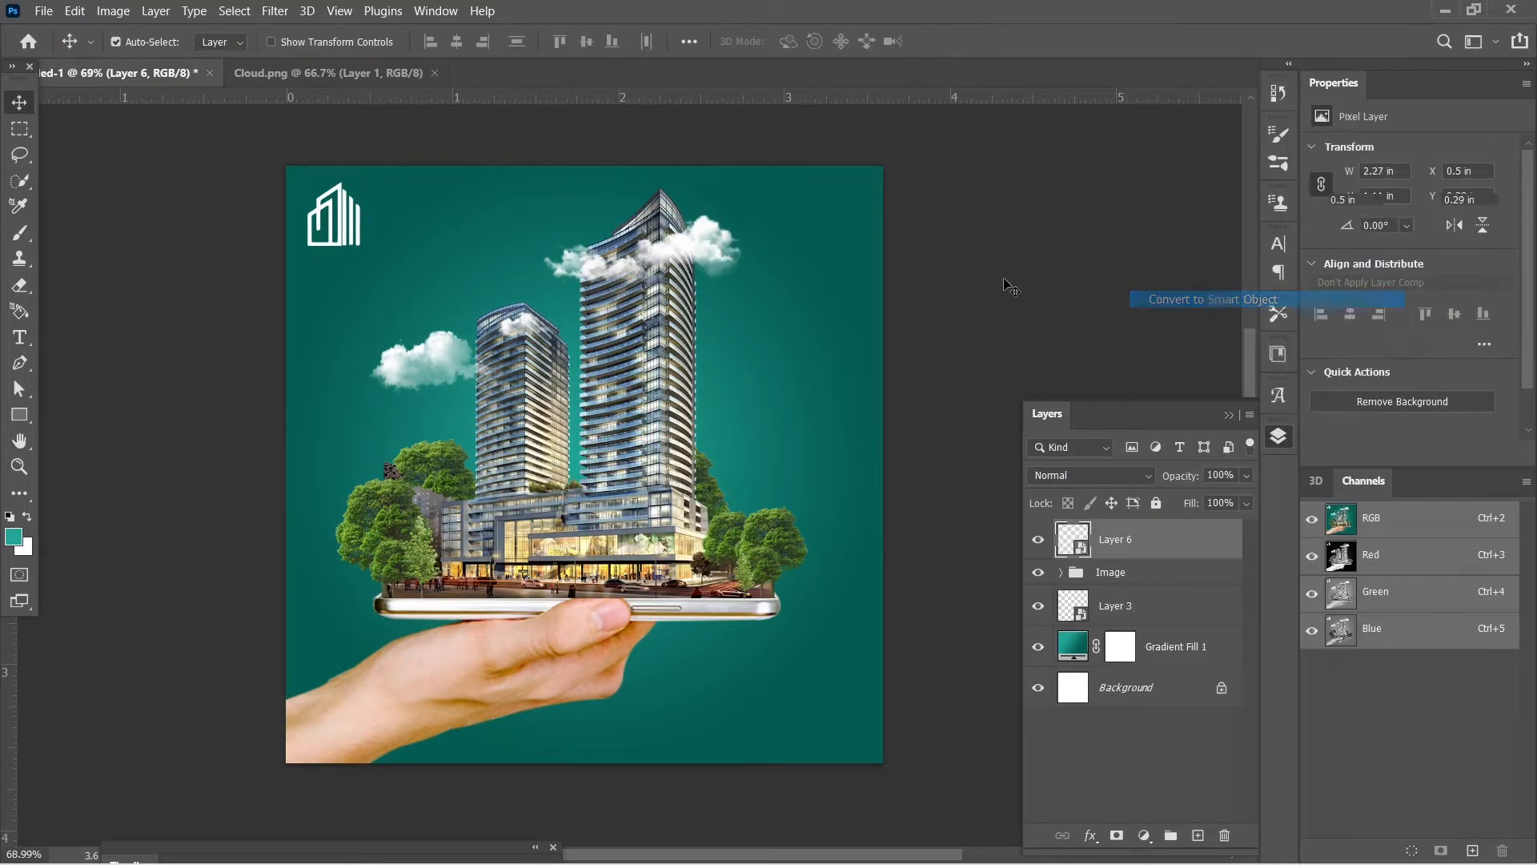
{"action": "key", "text": "ctrl+t"}
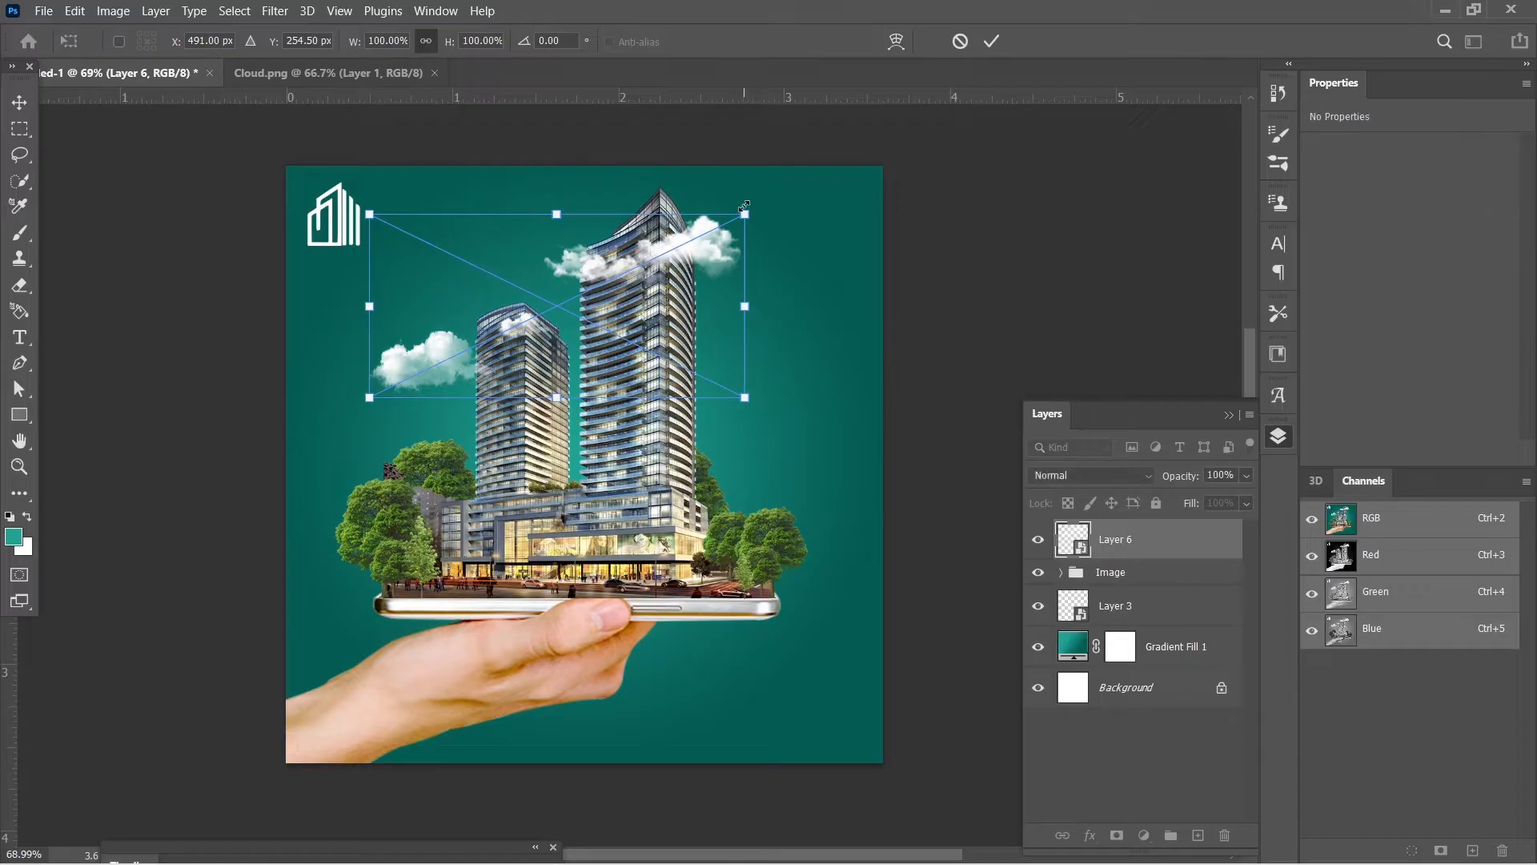
{"action": "left_click_drag", "start_coordinate": [745, 210], "coordinate": [687, 243]}
{"action": "left_click_drag", "start_coordinate": [610, 288], "coordinate": [640, 274]}
{"action": "key", "text": "Return"}
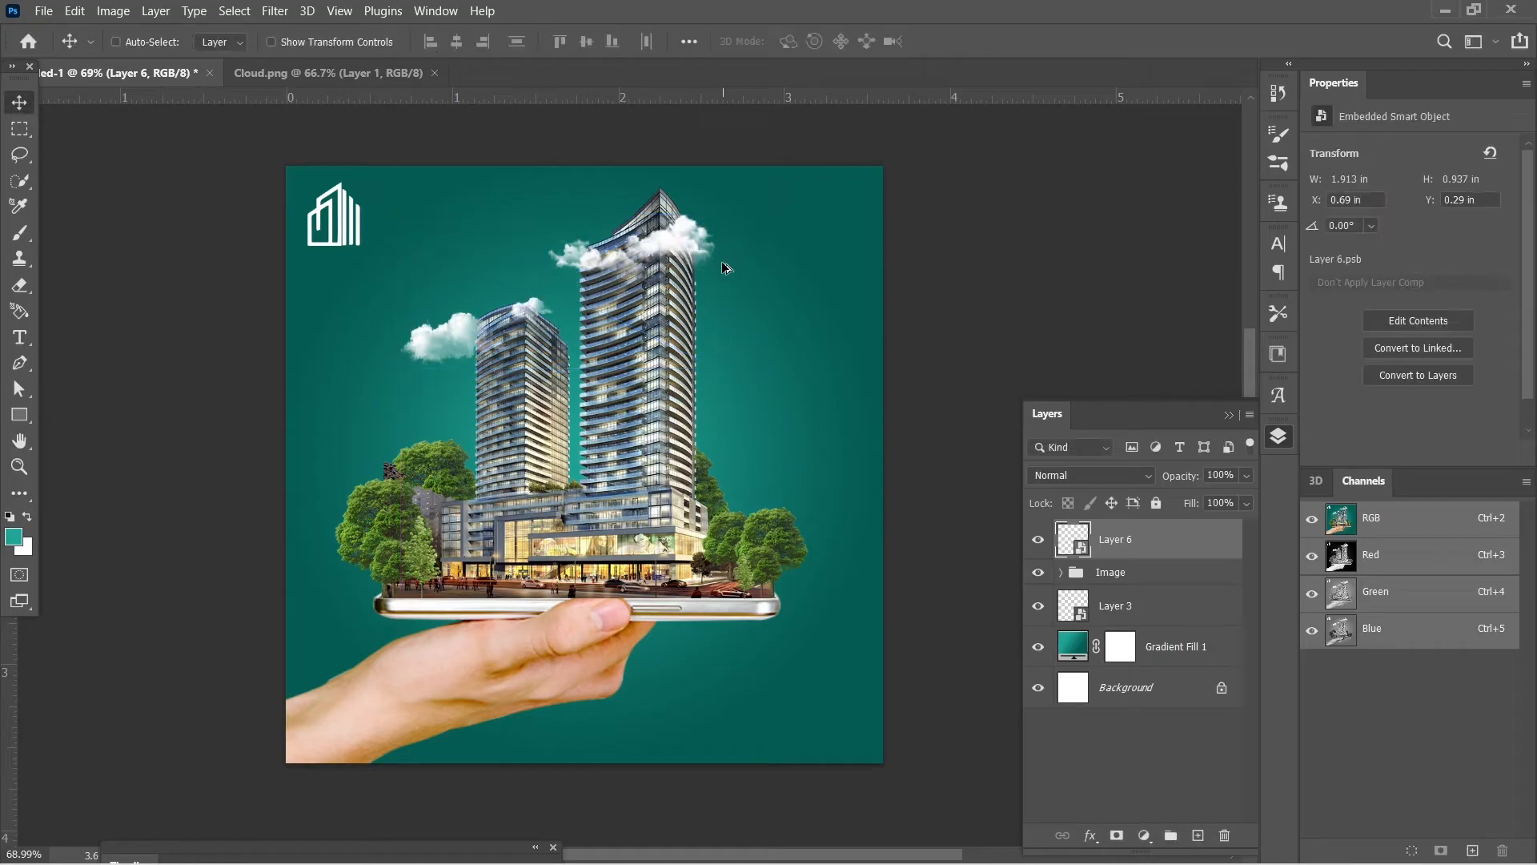
Step: Lasso the clouds around the tall tower, rasterize their layer and move the selected clouds up and right across the tower's peak
{"action": "scroll", "coordinate": [725, 266], "scroll_direction": "up", "scroll_amount": 5}
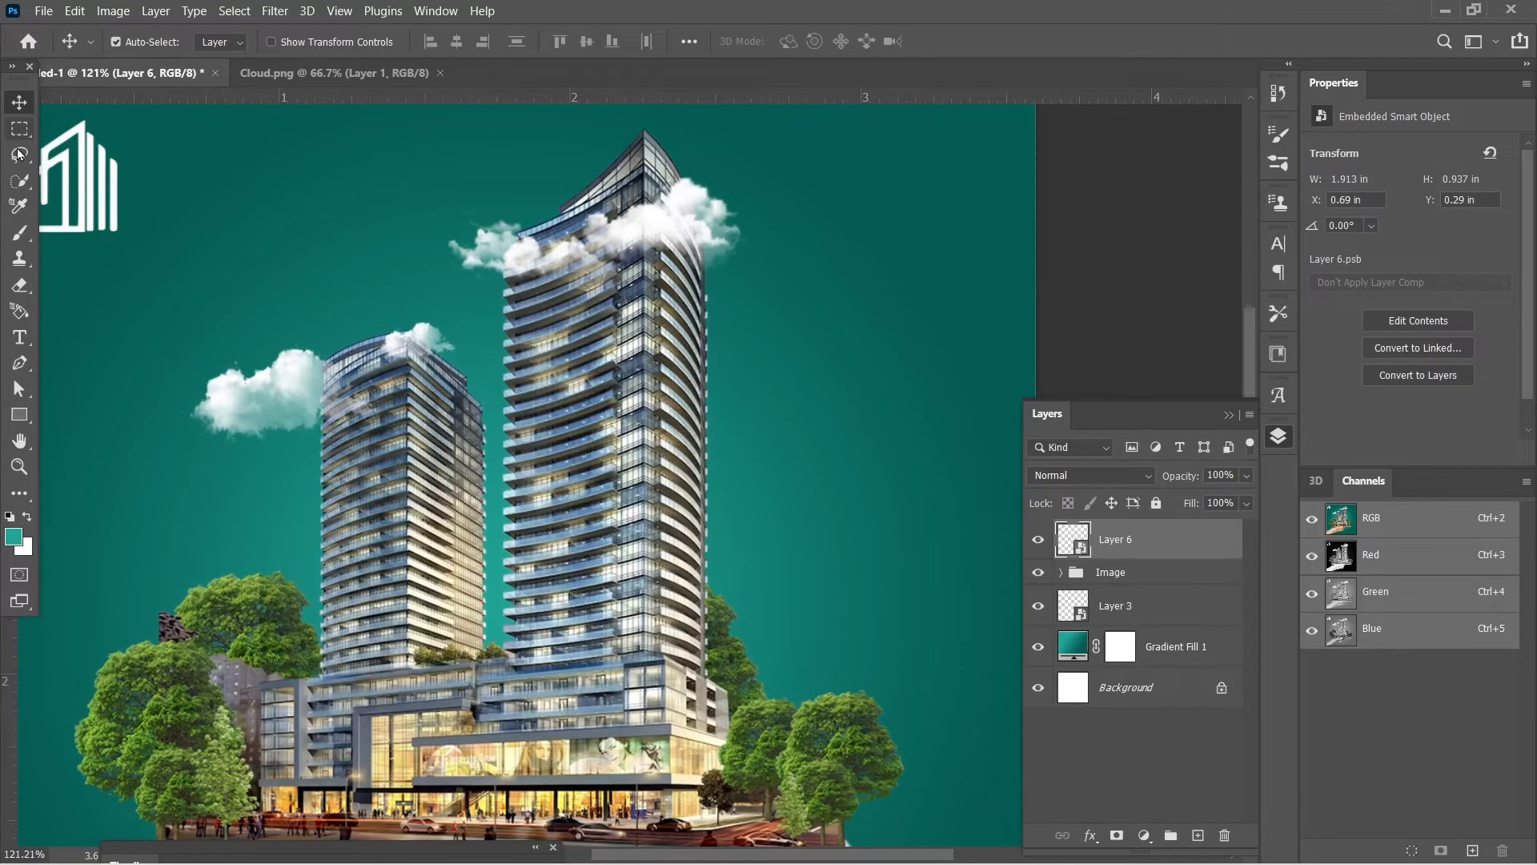
{"action": "left_click", "coordinate": [19, 153]}
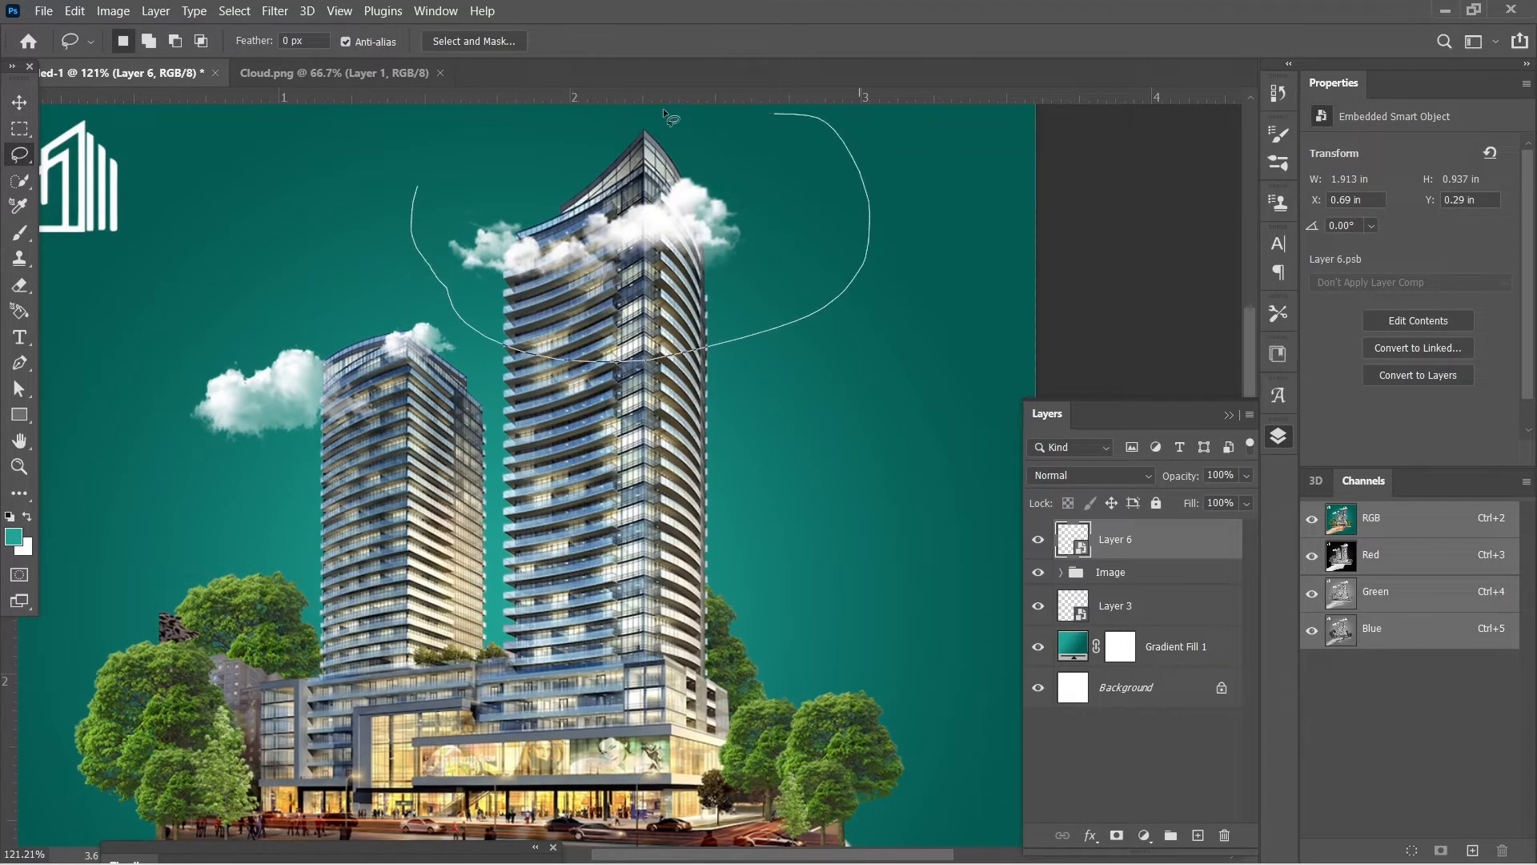
{"action": "left_click_drag", "start_coordinate": [441, 167], "coordinate": [458, 160]}
{"action": "right_click", "coordinate": [1167, 539]}
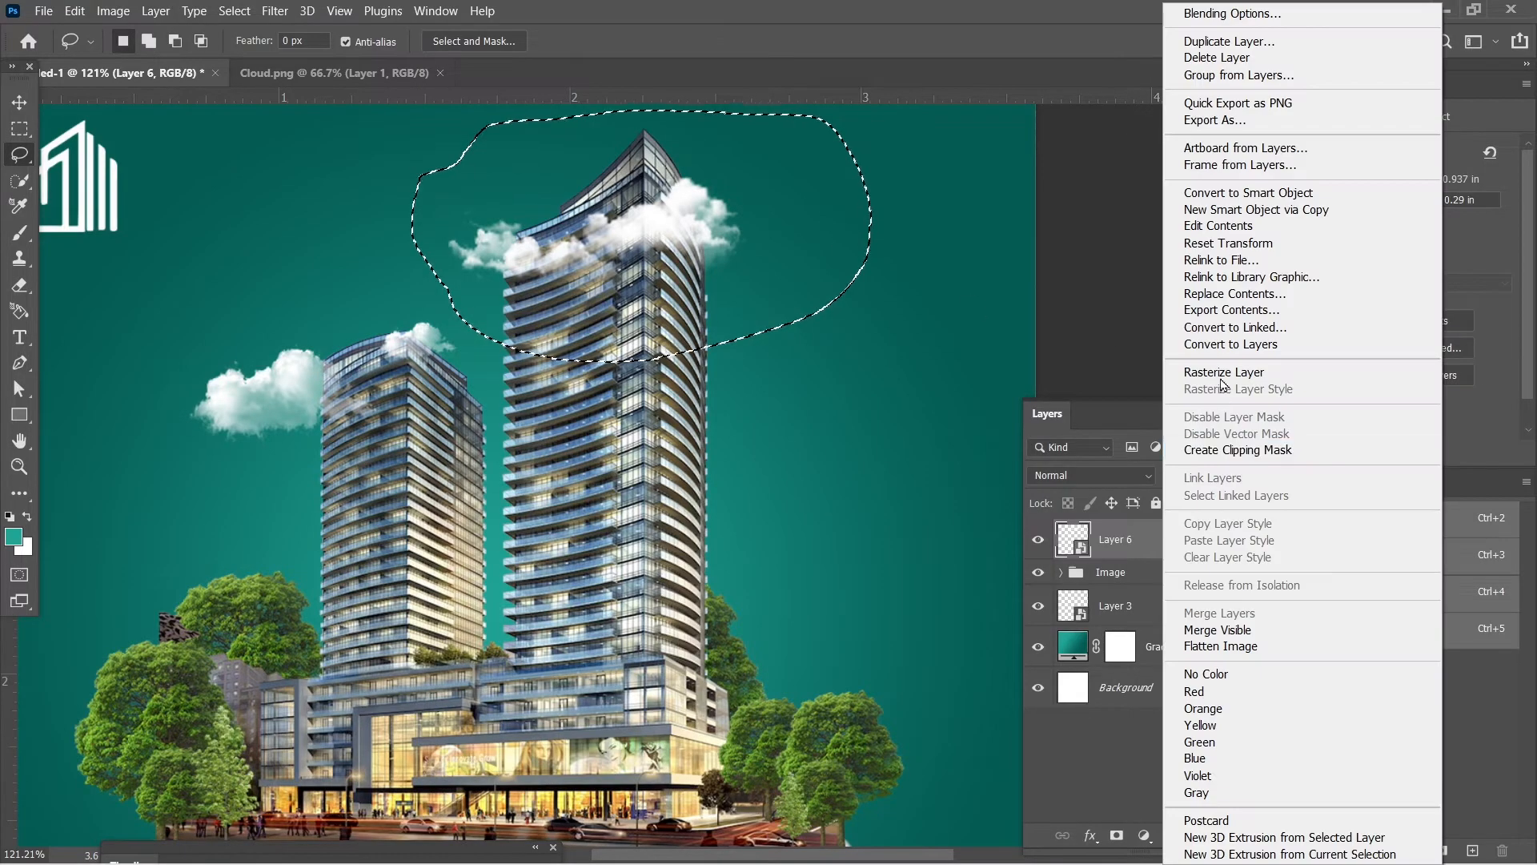
{"action": "left_click", "coordinate": [1223, 372]}
{"action": "key", "text": "v"}
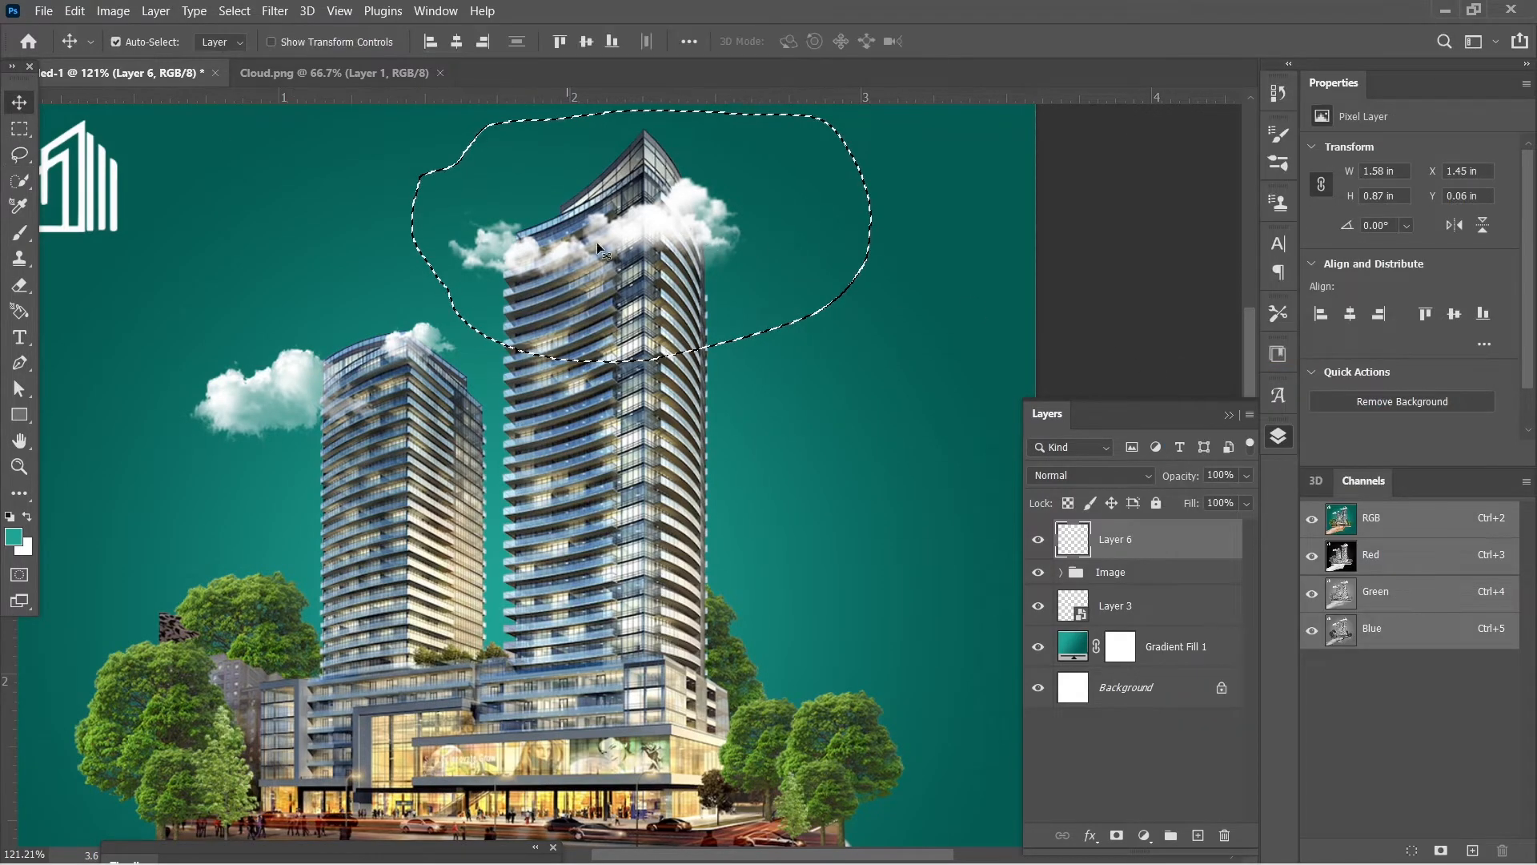
{"action": "mouse_move", "coordinate": [665, 237]}
{"action": "left_mouse_down"}
{"action": "mouse_move", "coordinate": [832, 240]}
{"action": "mouse_move", "coordinate": [769, 192]}
{"action": "left_mouse_up"}
Step: Examine the placement of the clouds around both towers against the whole poster
{"action": "scroll", "coordinate": [704, 273], "scroll_direction": "down", "scroll_amount": 2}
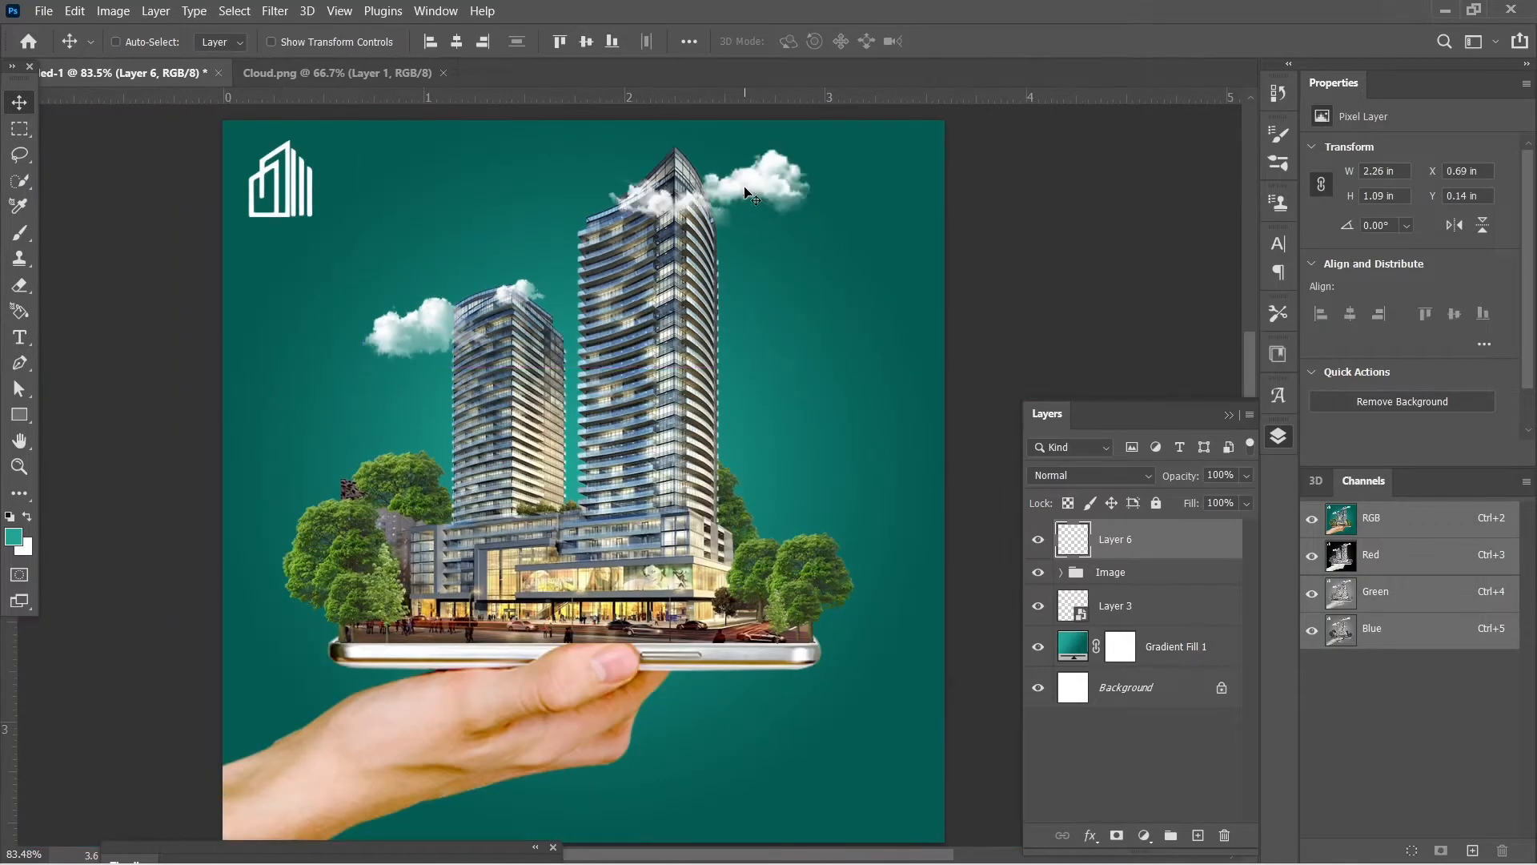
{"action": "scroll", "coordinate": [704, 272], "scroll_direction": "down", "scroll_amount": 2}
{"action": "scroll", "coordinate": [705, 273], "scroll_direction": "down", "scroll_amount": 1}
{"action": "scroll", "coordinate": [704, 276], "scroll_direction": "up", "scroll_amount": 4}
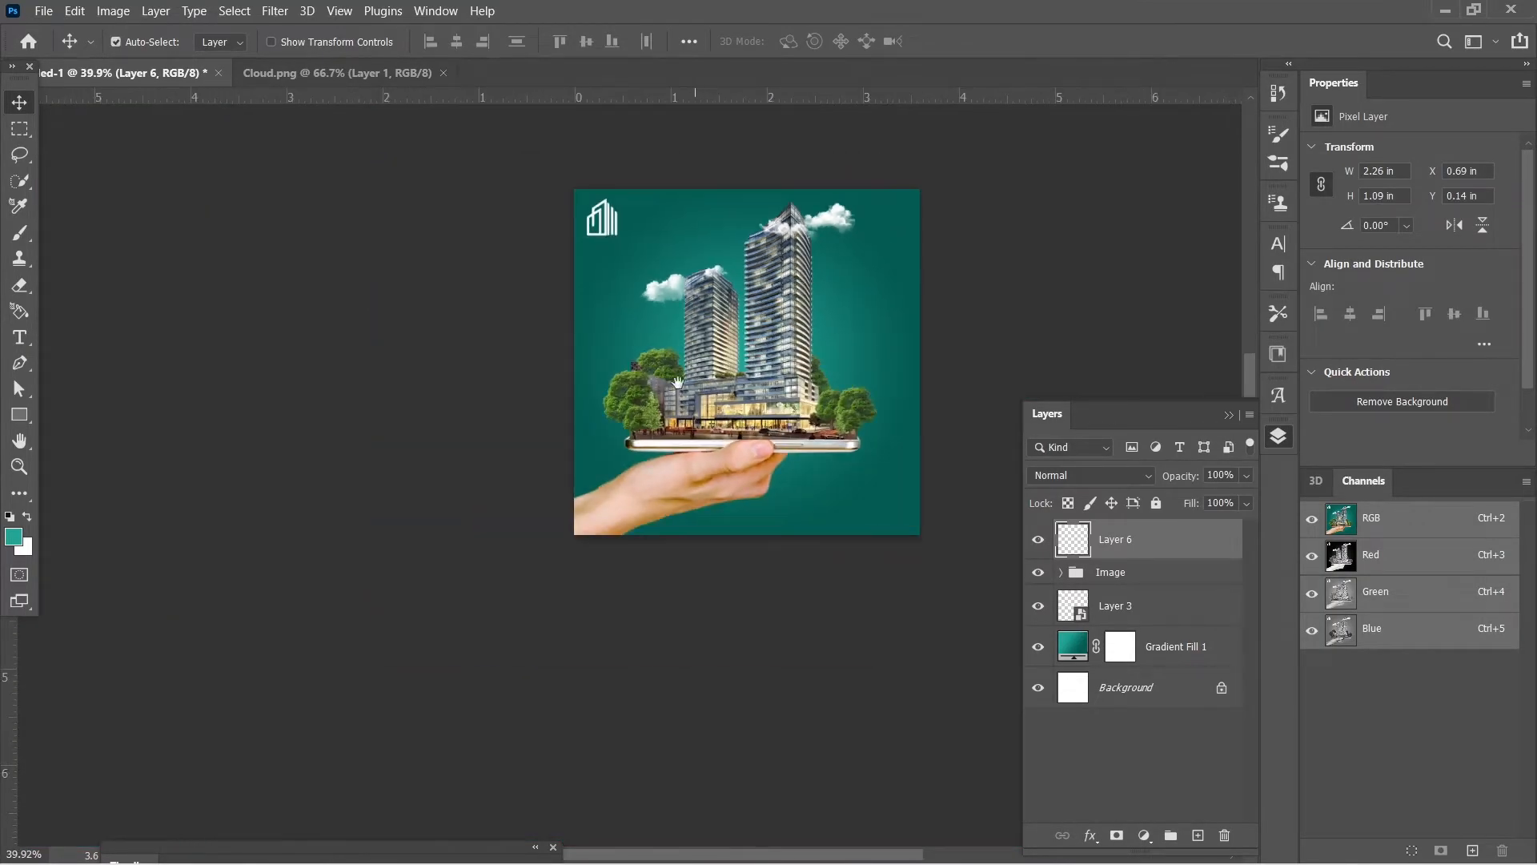
{"action": "left_click_drag", "start_coordinate": [623, 355], "coordinate": [487, 342]}
{"action": "scroll", "coordinate": [508, 360], "scroll_direction": "down", "scroll_amount": 1}
{"action": "left_click_drag", "start_coordinate": [591, 420], "coordinate": [610, 450]}
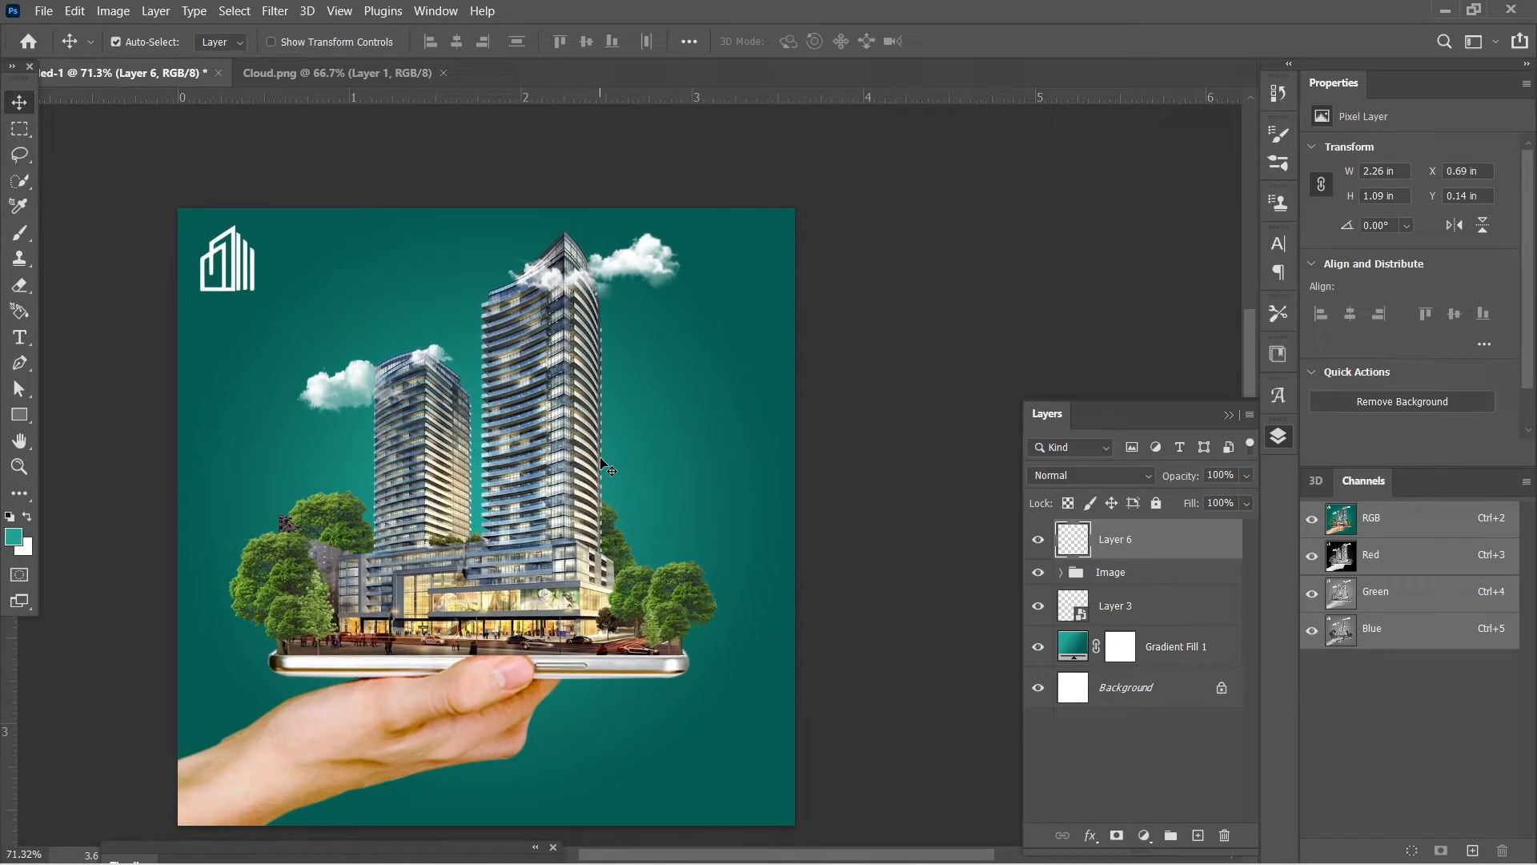
{"action": "left_click_drag", "start_coordinate": [438, 454], "coordinate": [552, 419]}
Step: Open pngwing.com (17).png and copy its flock of birds into the poster
{"action": "left_click", "coordinate": [44, 12]}
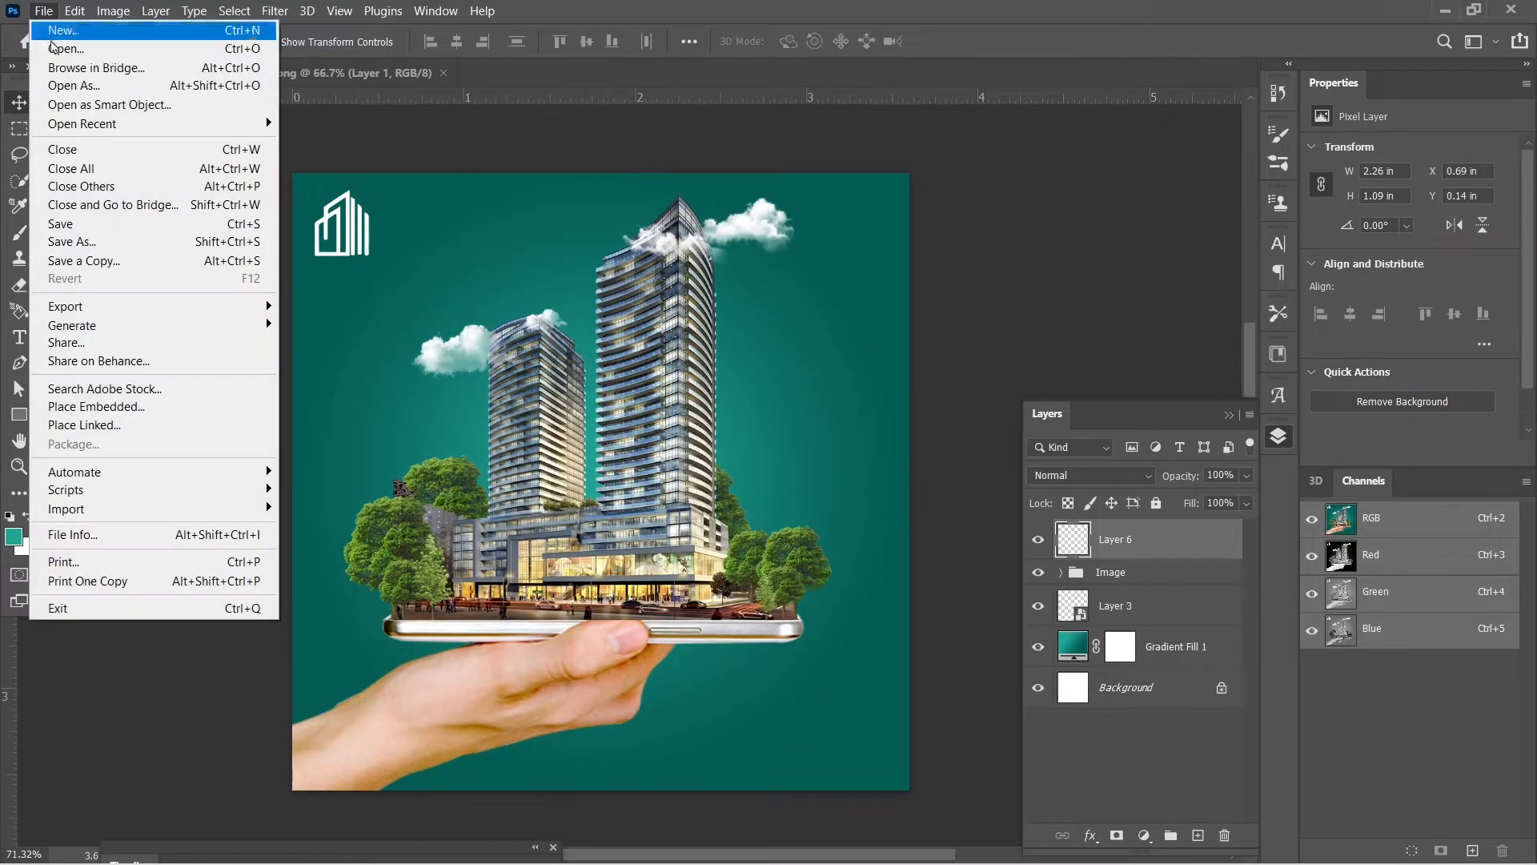
{"action": "left_click", "coordinate": [60, 48]}
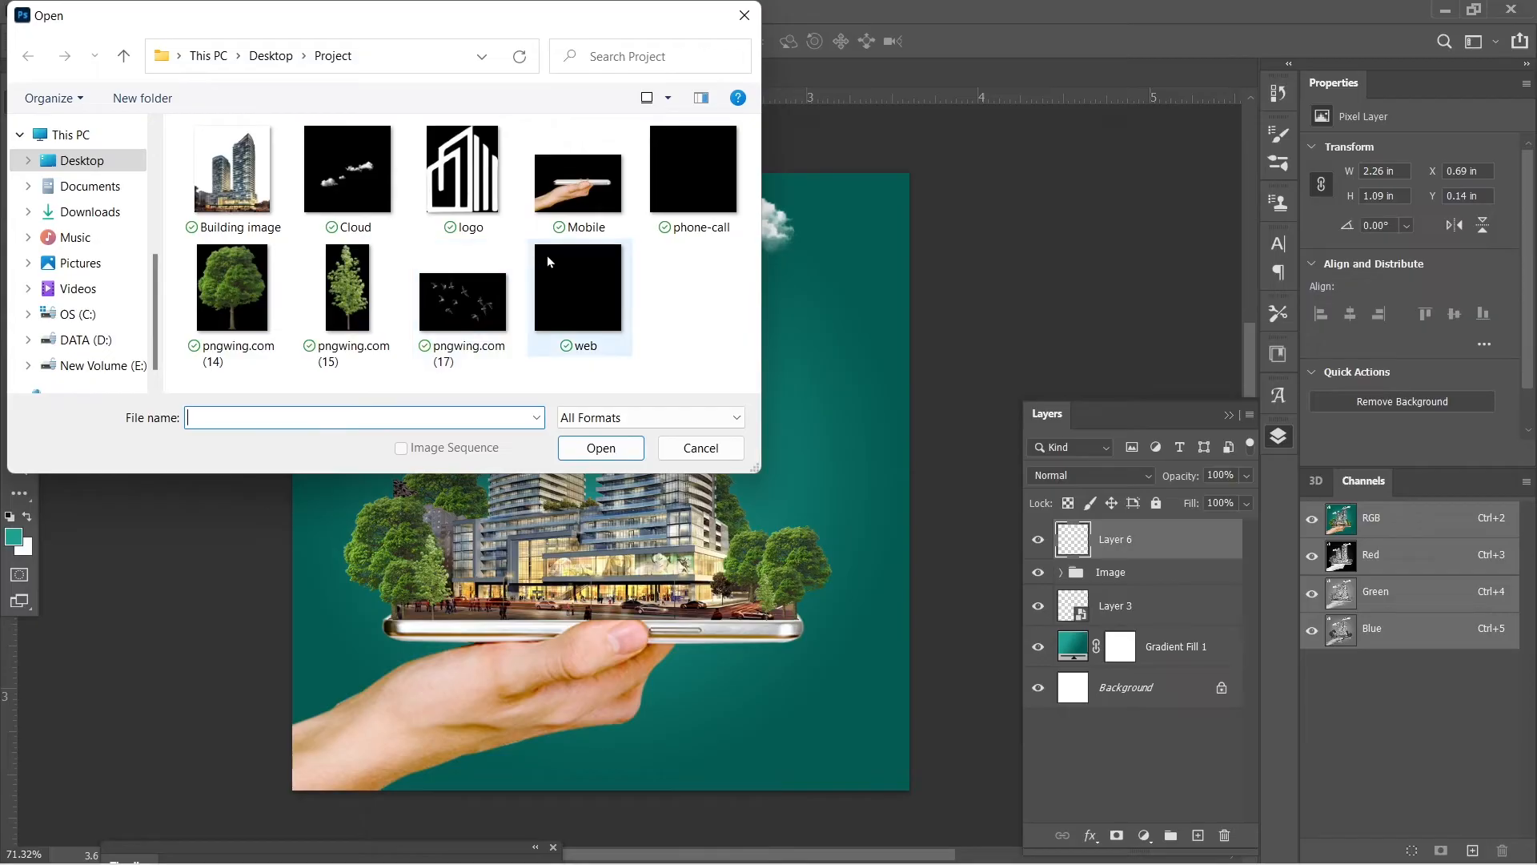
{"action": "left_click", "coordinate": [464, 304]}
{"action": "left_click", "coordinate": [602, 448]}
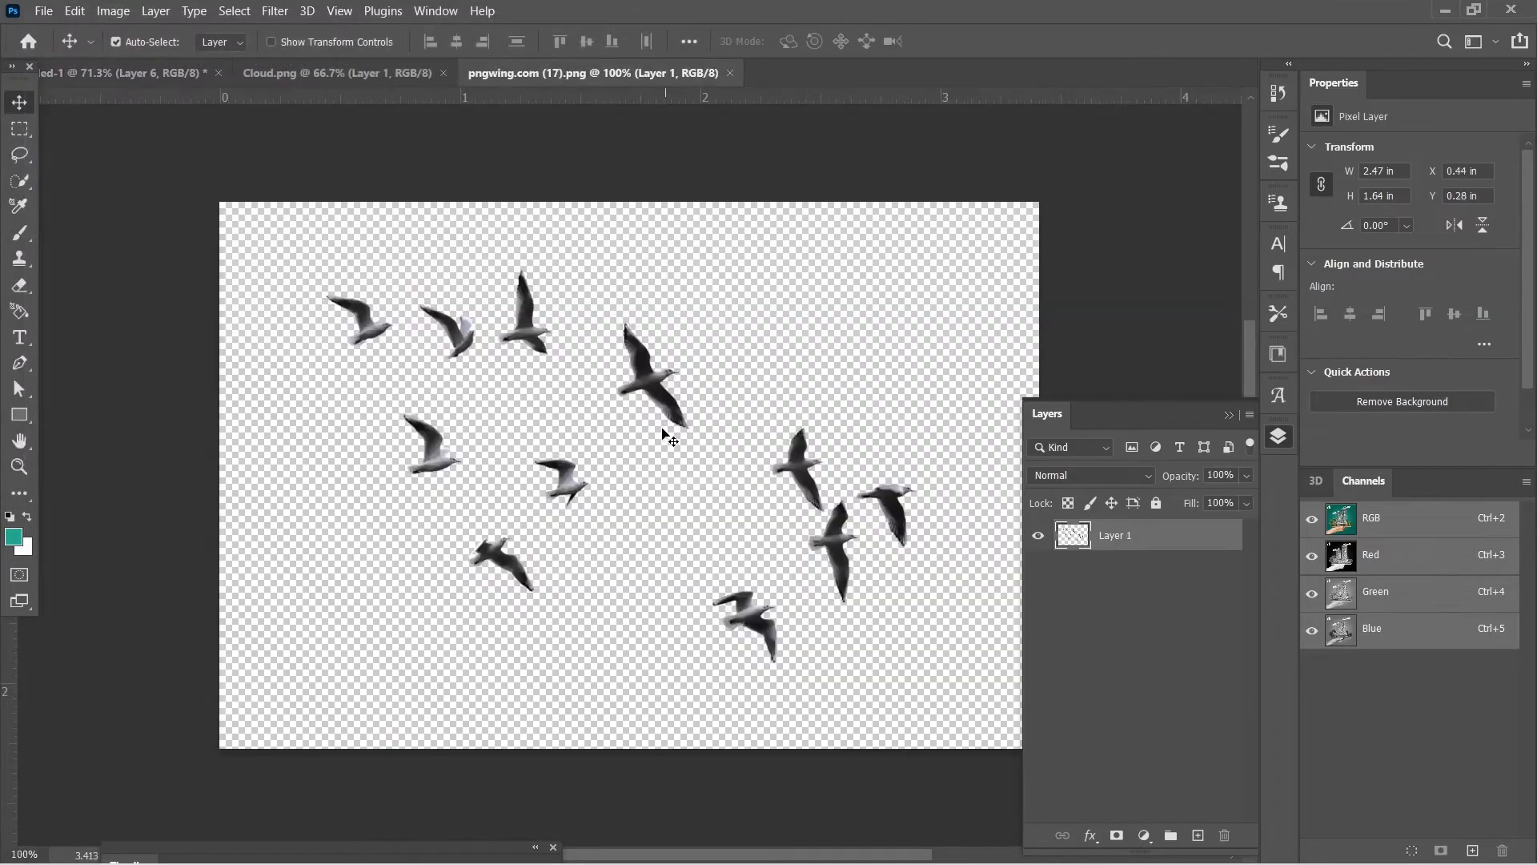
{"action": "left_click_drag", "start_coordinate": [665, 394], "coordinate": [553, 360]}
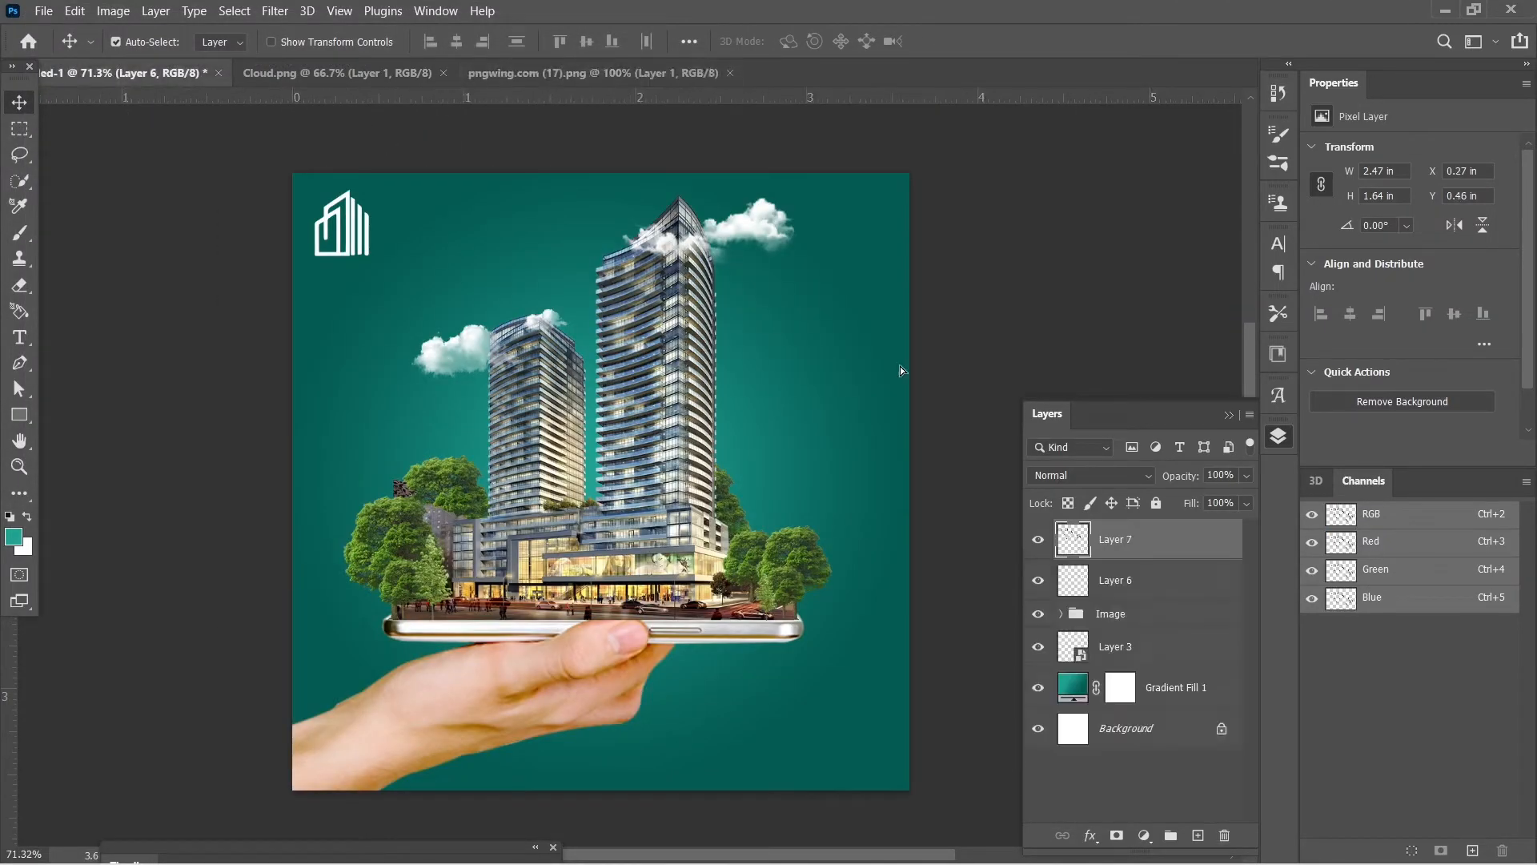
Step: Convert the bird layer to a smart object and scale it to about 0.59 × 0.39 in above the shorter tower
{"action": "right_click", "coordinate": [1143, 544]}
{"action": "left_click", "coordinate": [1239, 299]}
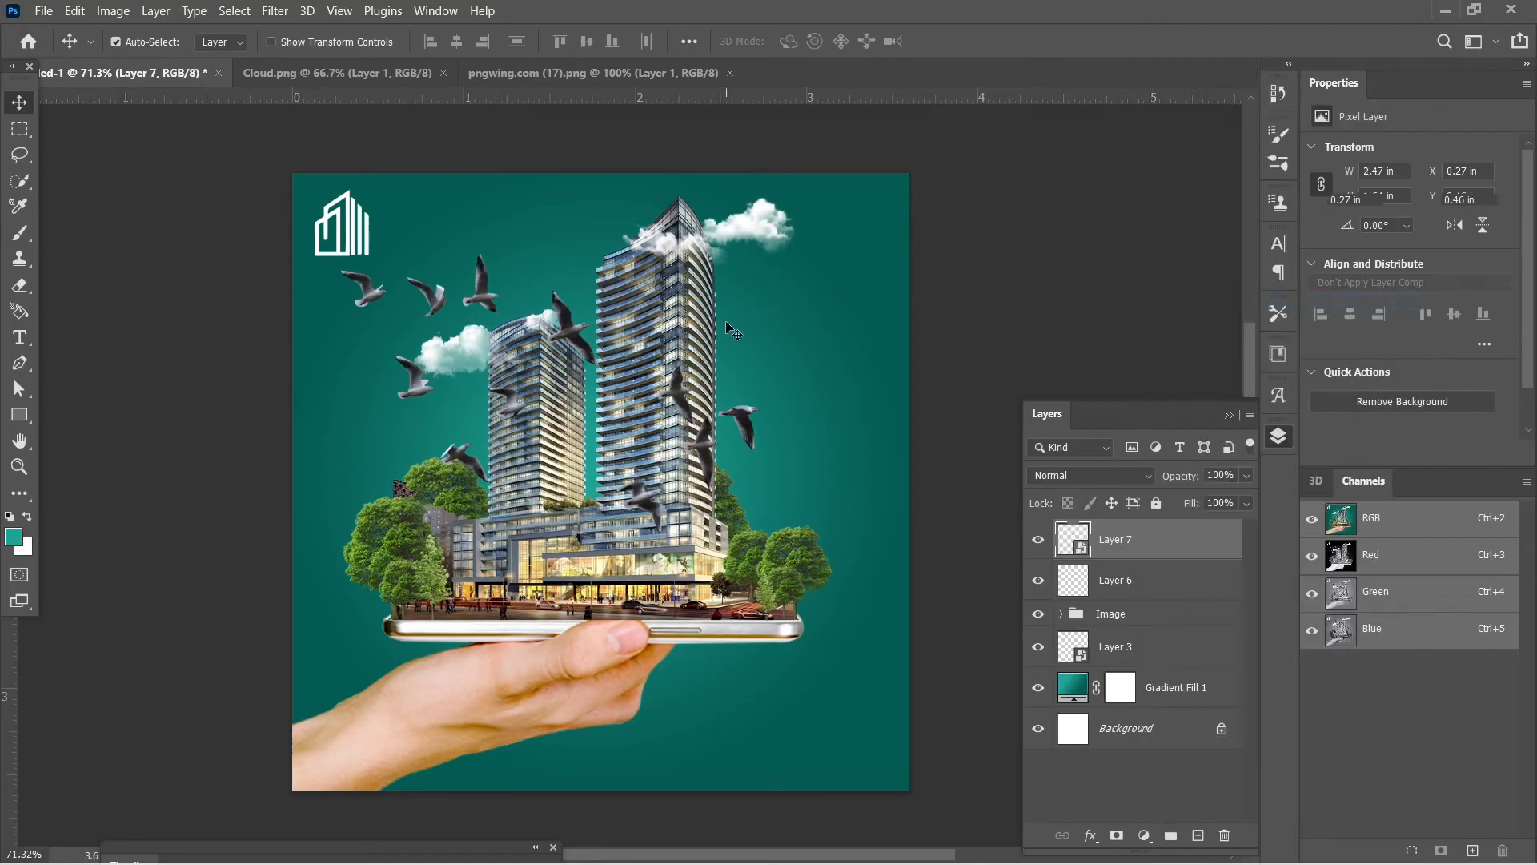
{"action": "key", "text": "ctrl+t"}
{"action": "left_click_drag", "start_coordinate": [762, 252], "coordinate": [547, 290]}
{"action": "key", "text": "ctrl+z"}
{"action": "key", "text": "Return"}
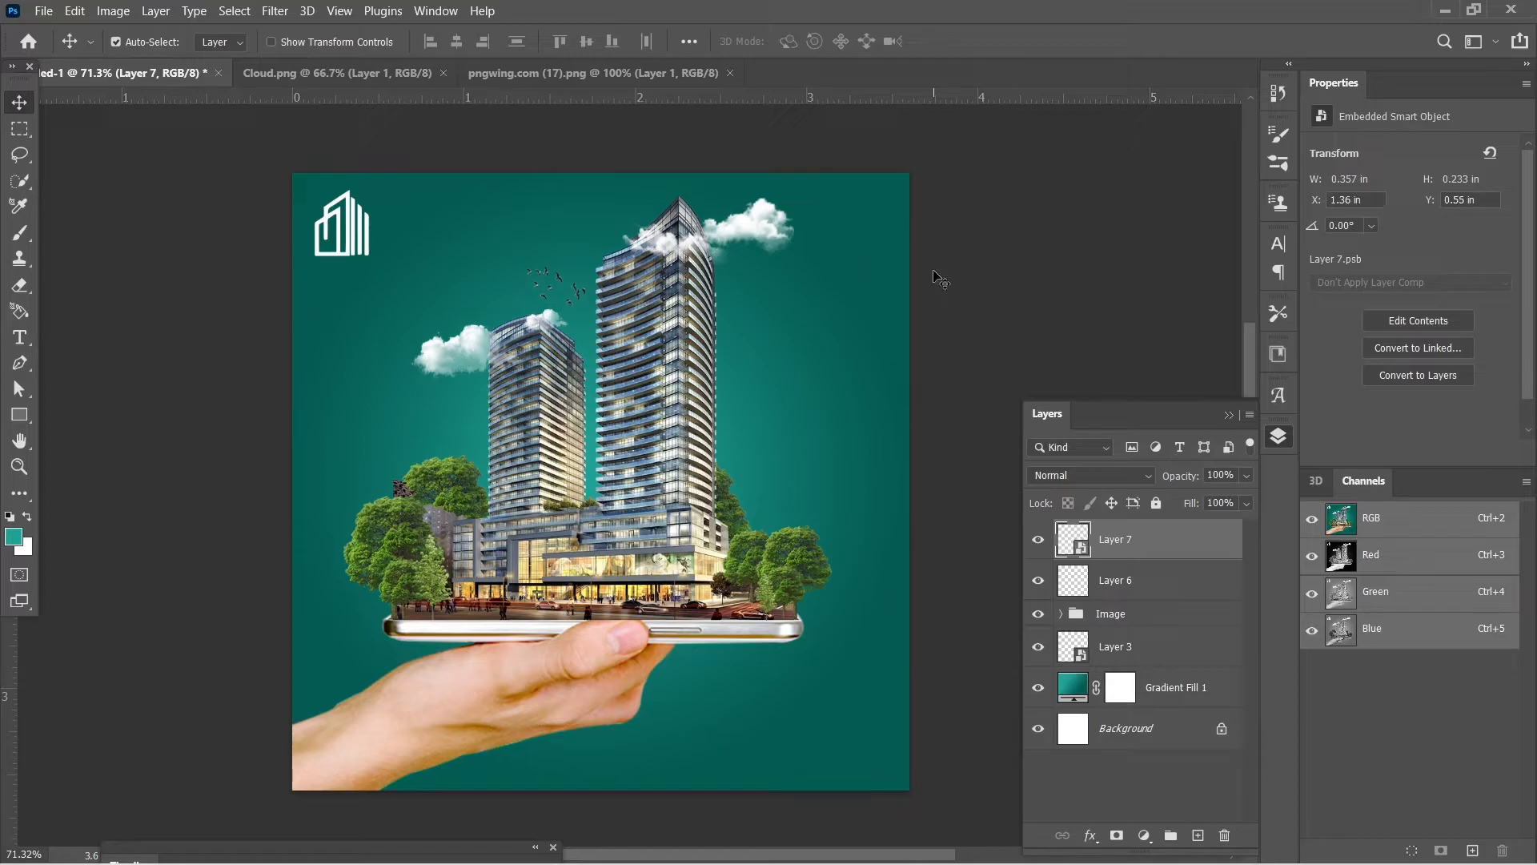
{"action": "key", "text": "ctrl+t"}
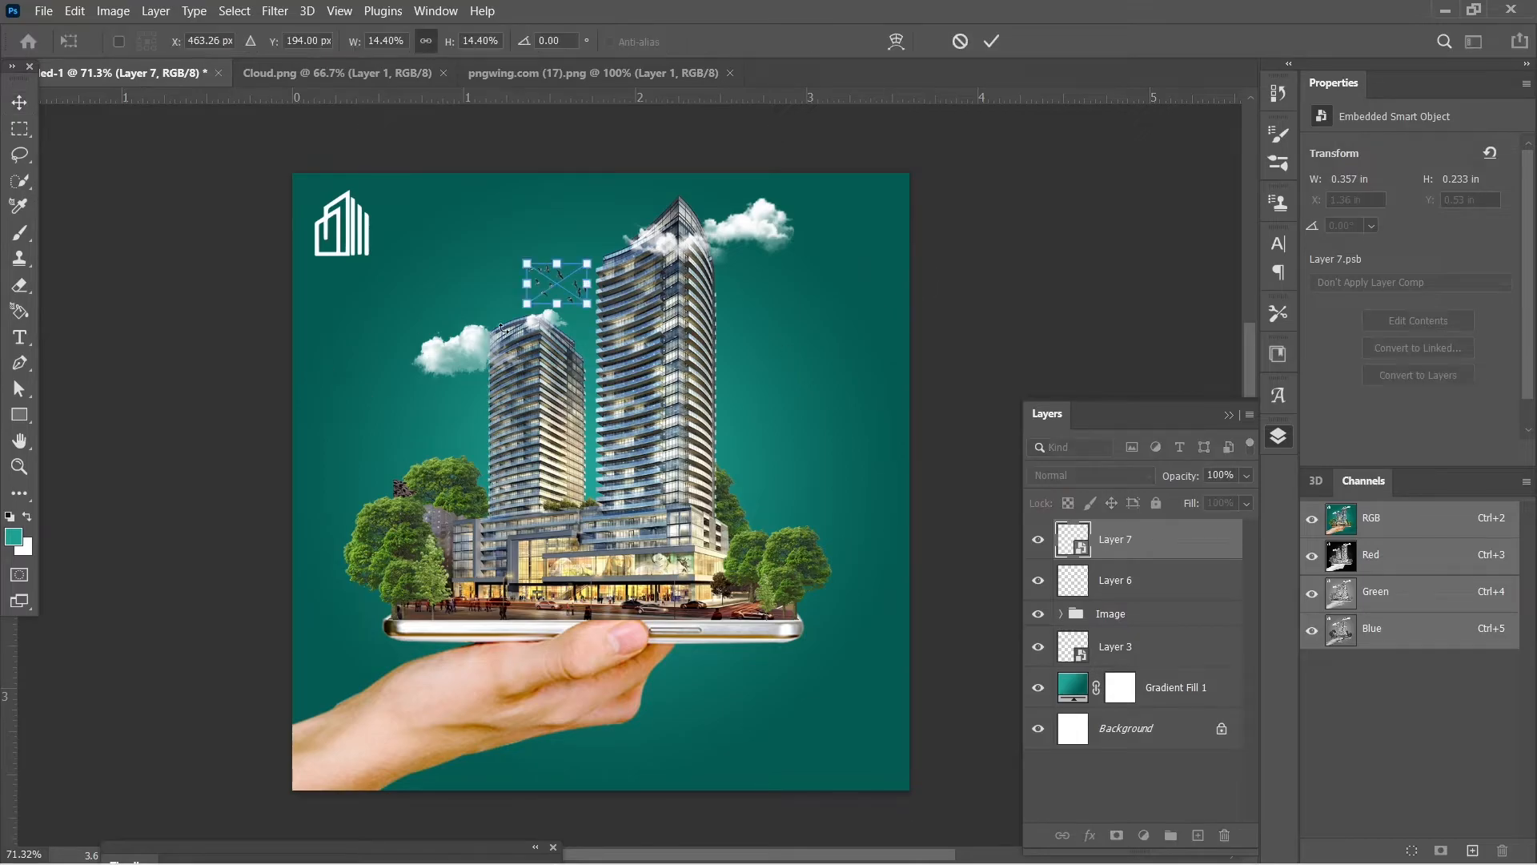
{"action": "left_click_drag", "start_coordinate": [525, 311], "coordinate": [488, 330]}
{"action": "key", "text": "Return"}
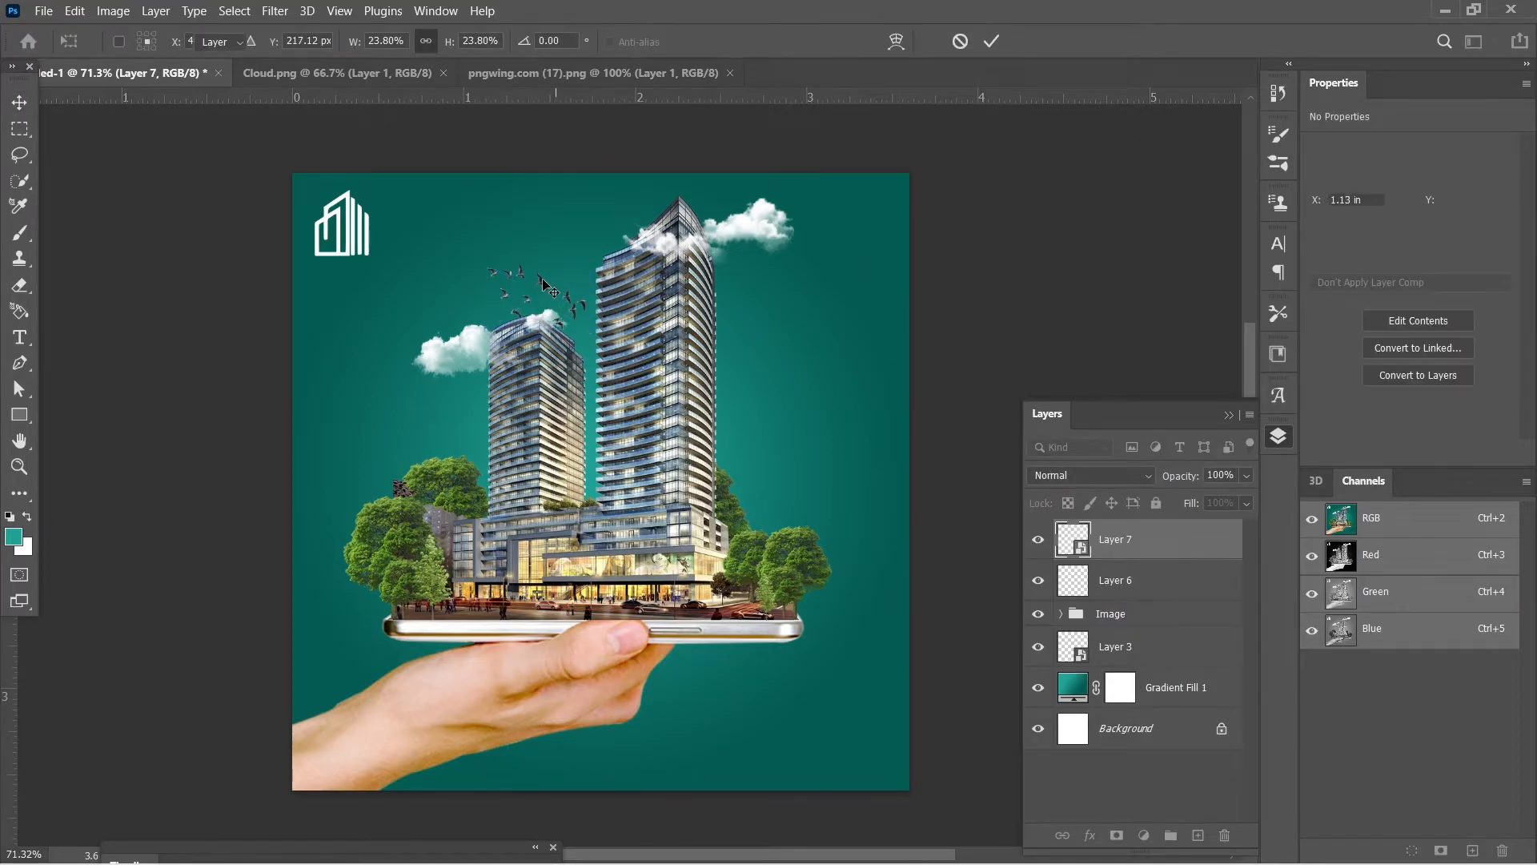
Step: Duplicate the bird layer, shrink the copy to about 0.35 × 0.23 in and place it just right of the tall tower
{"action": "left_click", "coordinate": [550, 272]}
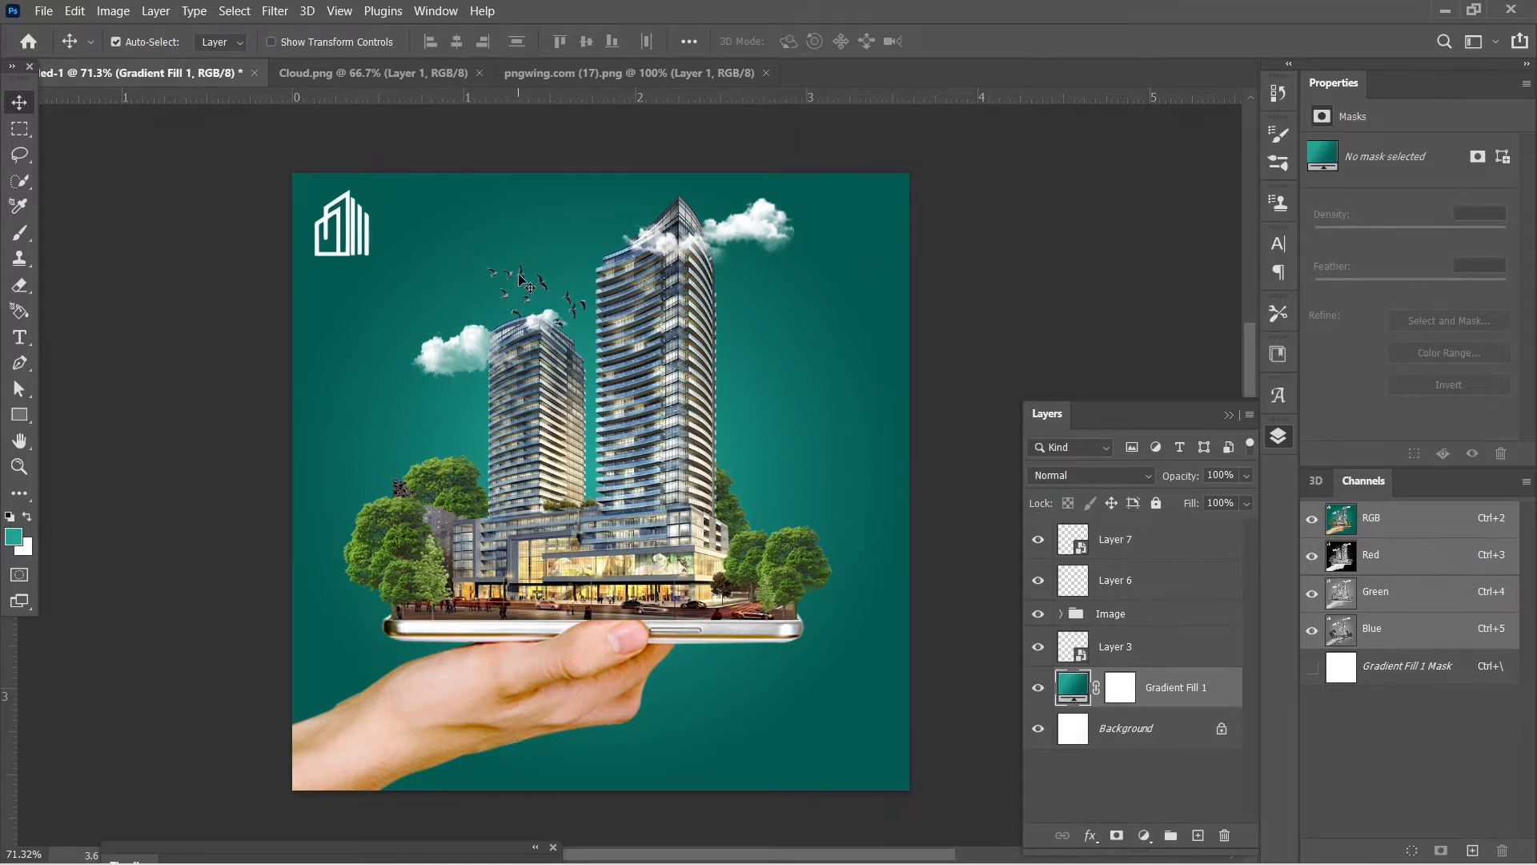
{"action": "left_click", "coordinate": [522, 279]}
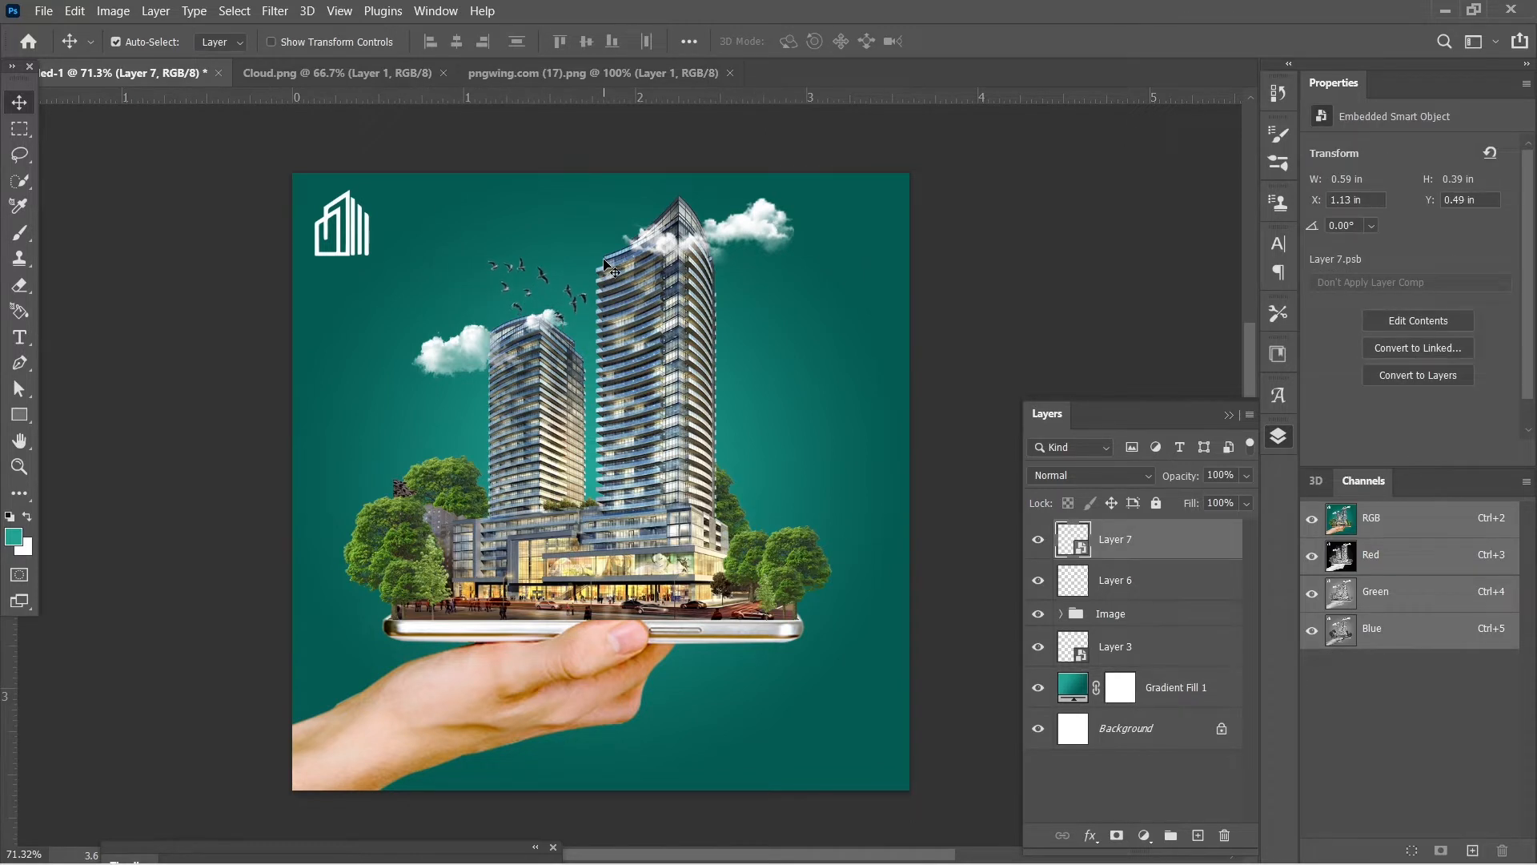
{"action": "key", "text": "ctrl+j"}
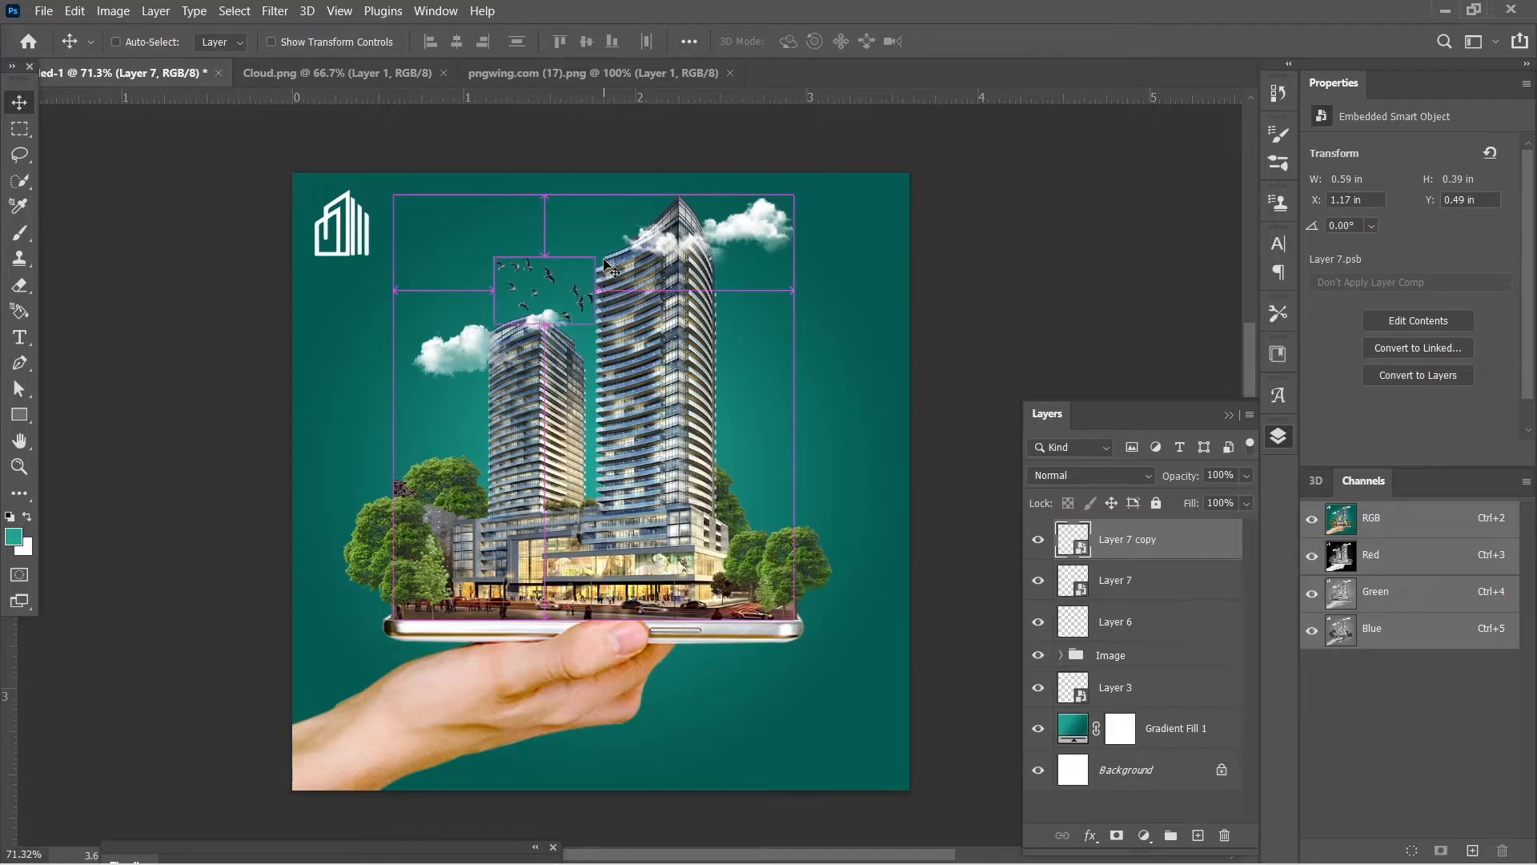
{"action": "key", "text": "ctrl+t"}
{"action": "left_click_drag", "start_coordinate": [549, 285], "coordinate": [823, 260]}
{"action": "left_click_drag", "start_coordinate": [808, 292], "coordinate": [758, 284]}
{"action": "key", "text": "Return"}
{"action": "scroll", "coordinate": [909, 250], "scroll_direction": "down", "scroll_amount": 2}
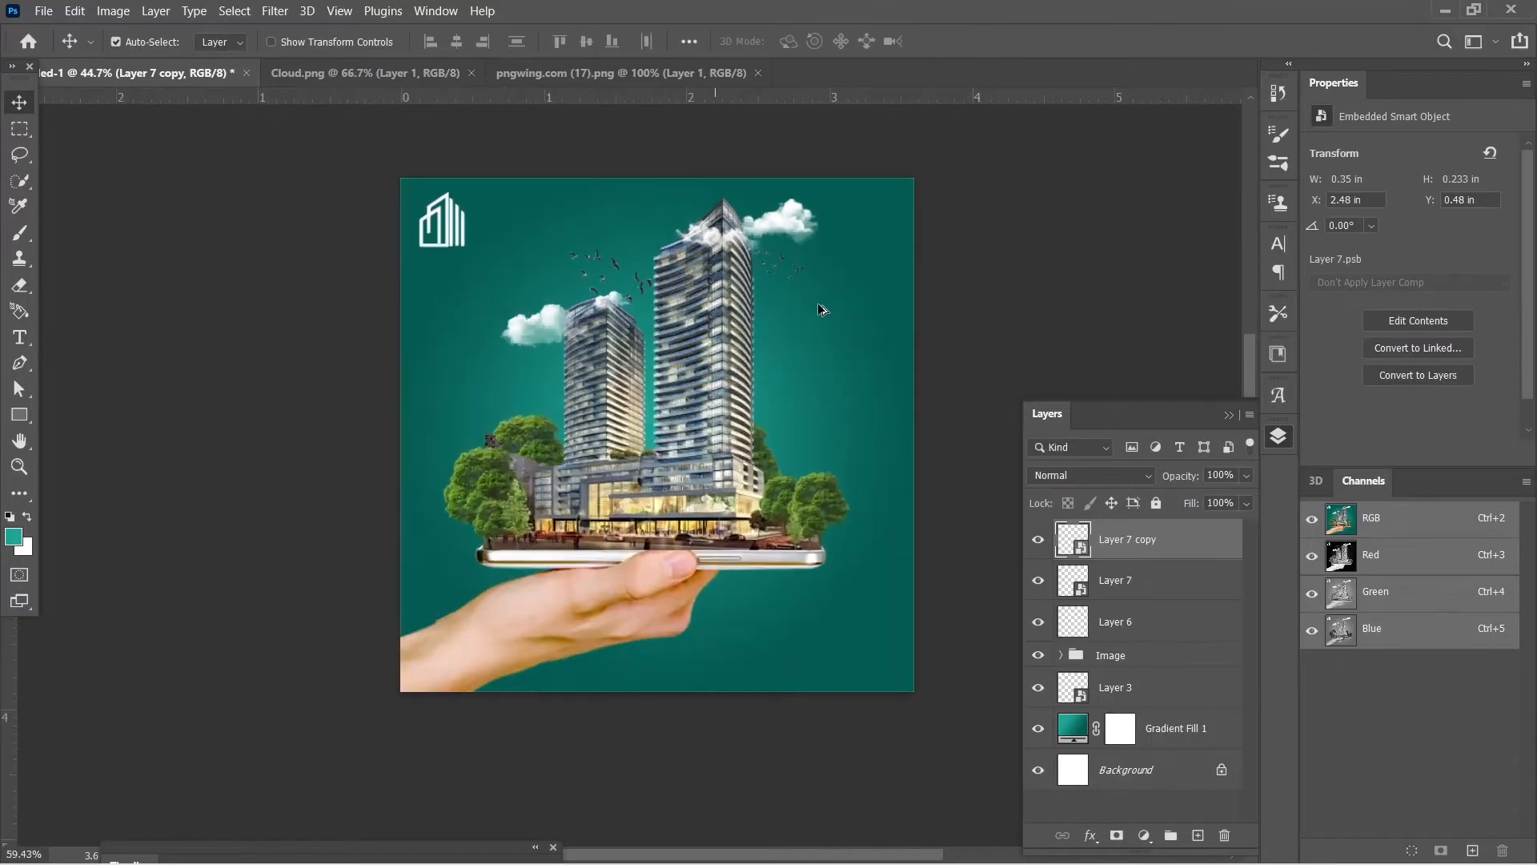
Step: Enlarge the copied flock to about 0.51 × 0.34 in and move it farther right of the tall tower, beside the cloud
{"action": "scroll", "coordinate": [817, 303], "scroll_direction": "up", "scroll_amount": 2}
{"action": "left_click_drag", "start_coordinate": [761, 348], "coordinate": [770, 359]}
{"action": "key", "text": "ctrl+t"}
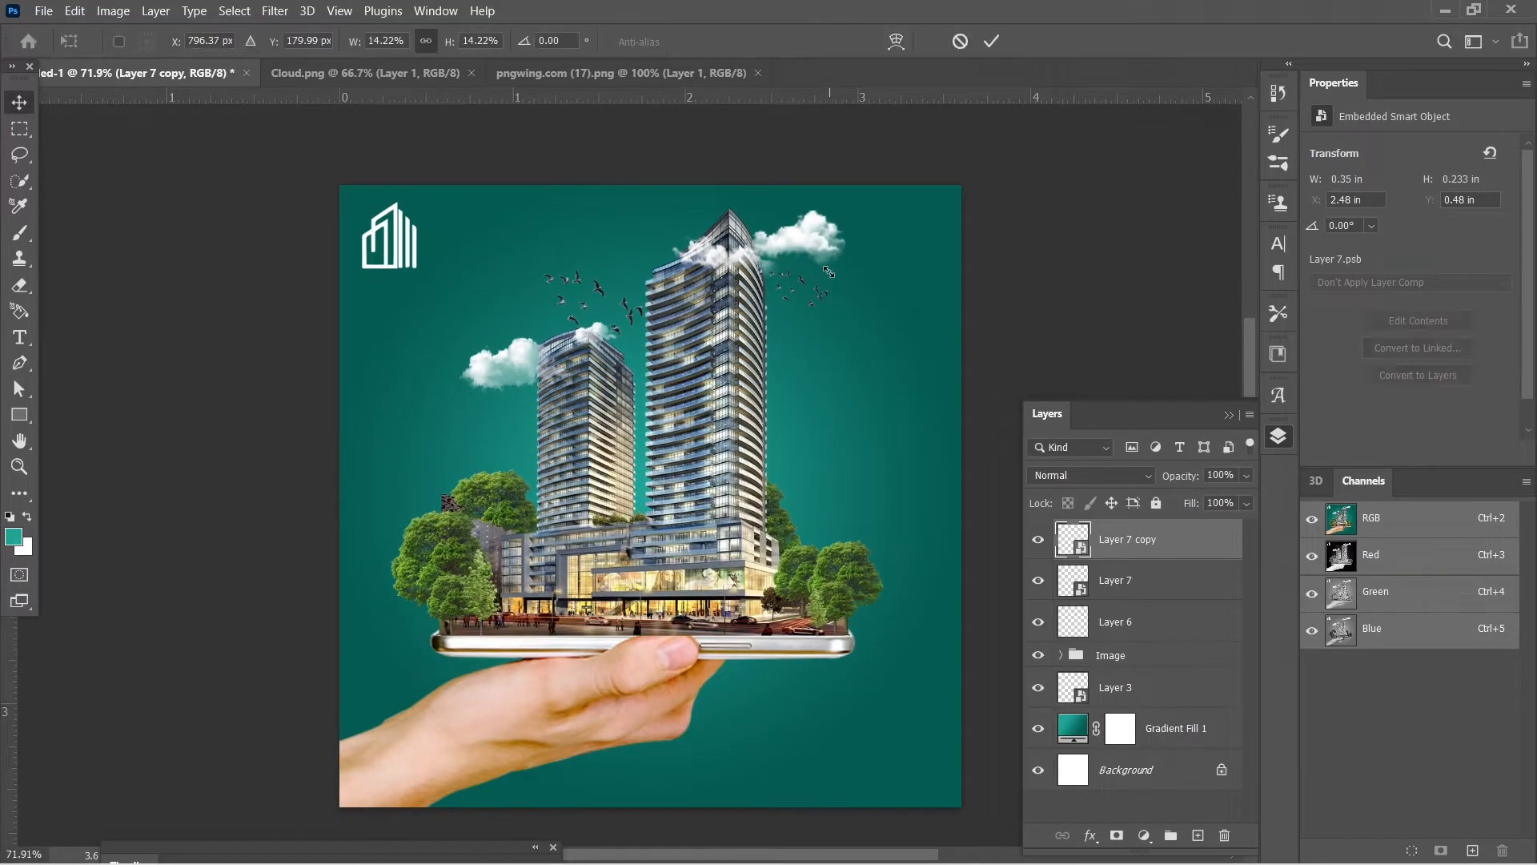
{"action": "left_click_drag", "start_coordinate": [843, 318], "coordinate": [673, 388]}
{"action": "key", "text": "Return"}
{"action": "key", "text": "ctrl+t"}
{"action": "key", "text": "Return"}
{"action": "scroll", "coordinate": [941, 278], "scroll_direction": "down", "scroll_amount": 3}
{"action": "scroll", "coordinate": [939, 293], "scroll_direction": "up", "scroll_amount": 3}
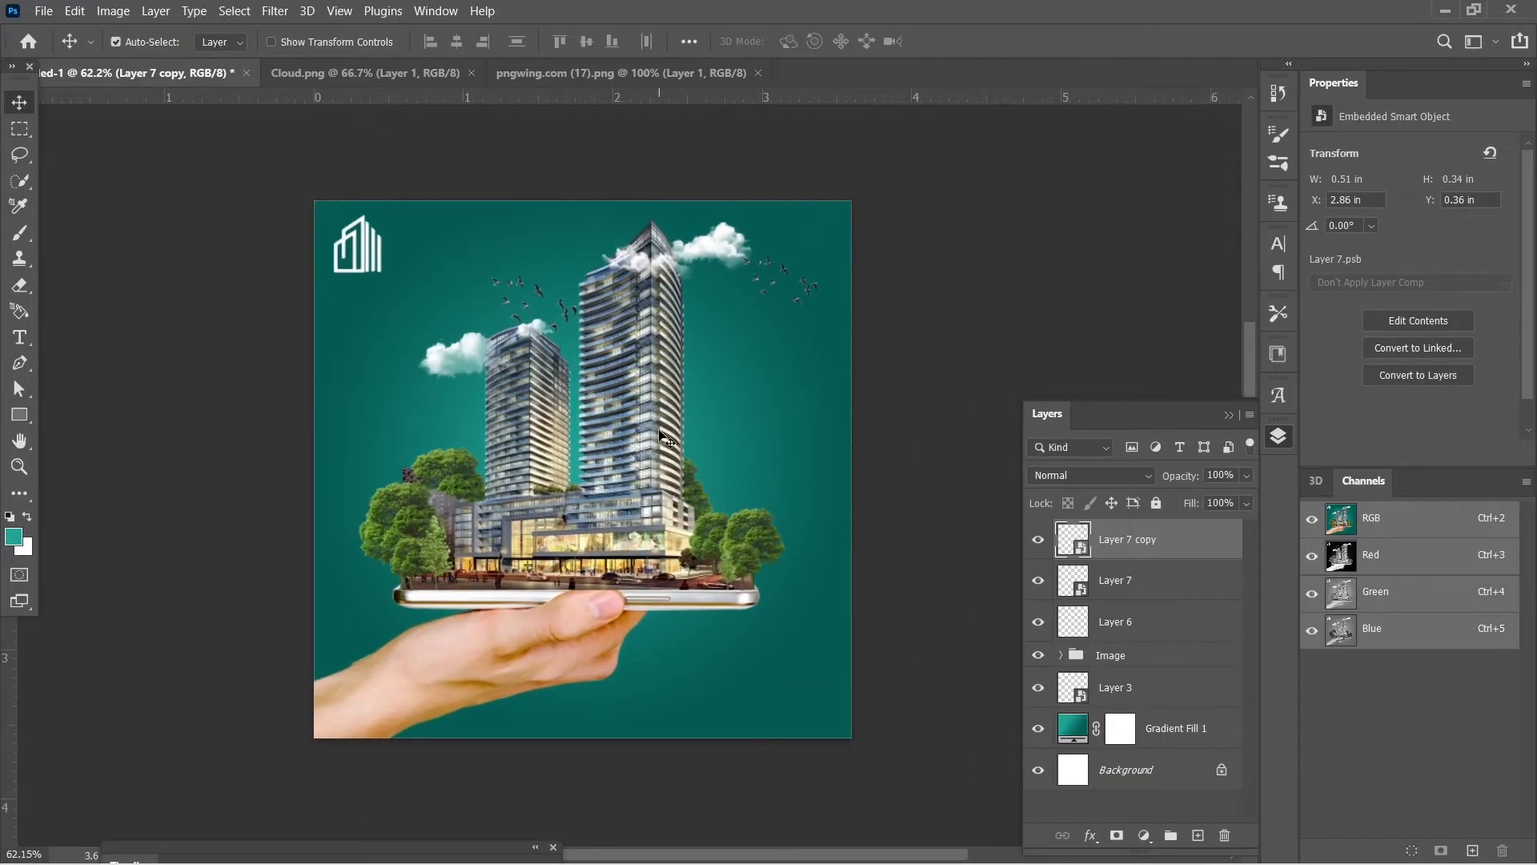
Step: Add a new layer and dab a teal glow on the tall tower with a soft 383 px brush
{"action": "scroll", "coordinate": [607, 435], "scroll_direction": "up", "scroll_amount": 2}
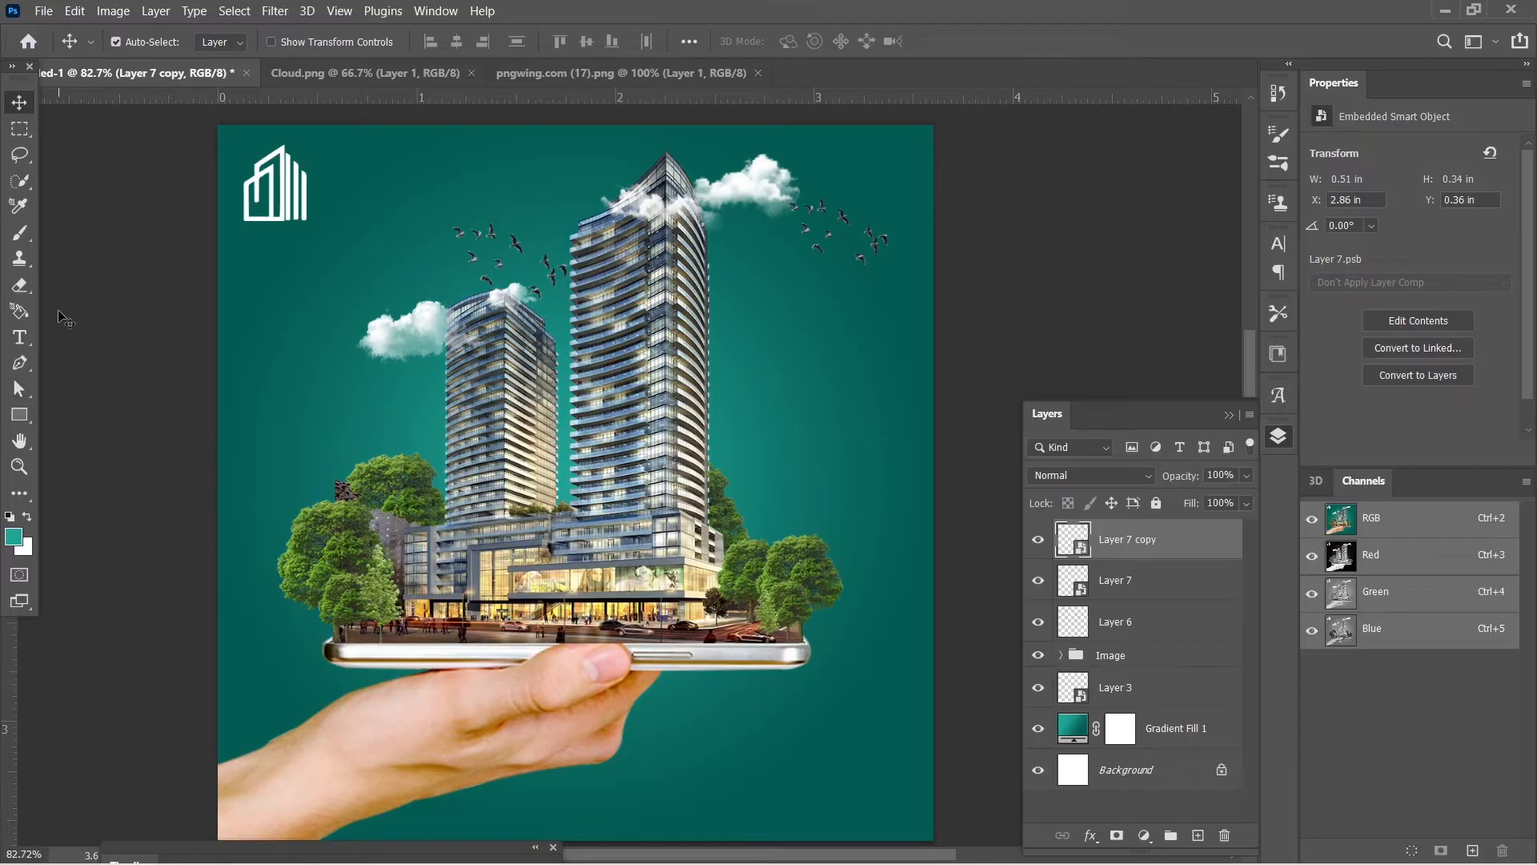
{"action": "left_click", "coordinate": [26, 244]}
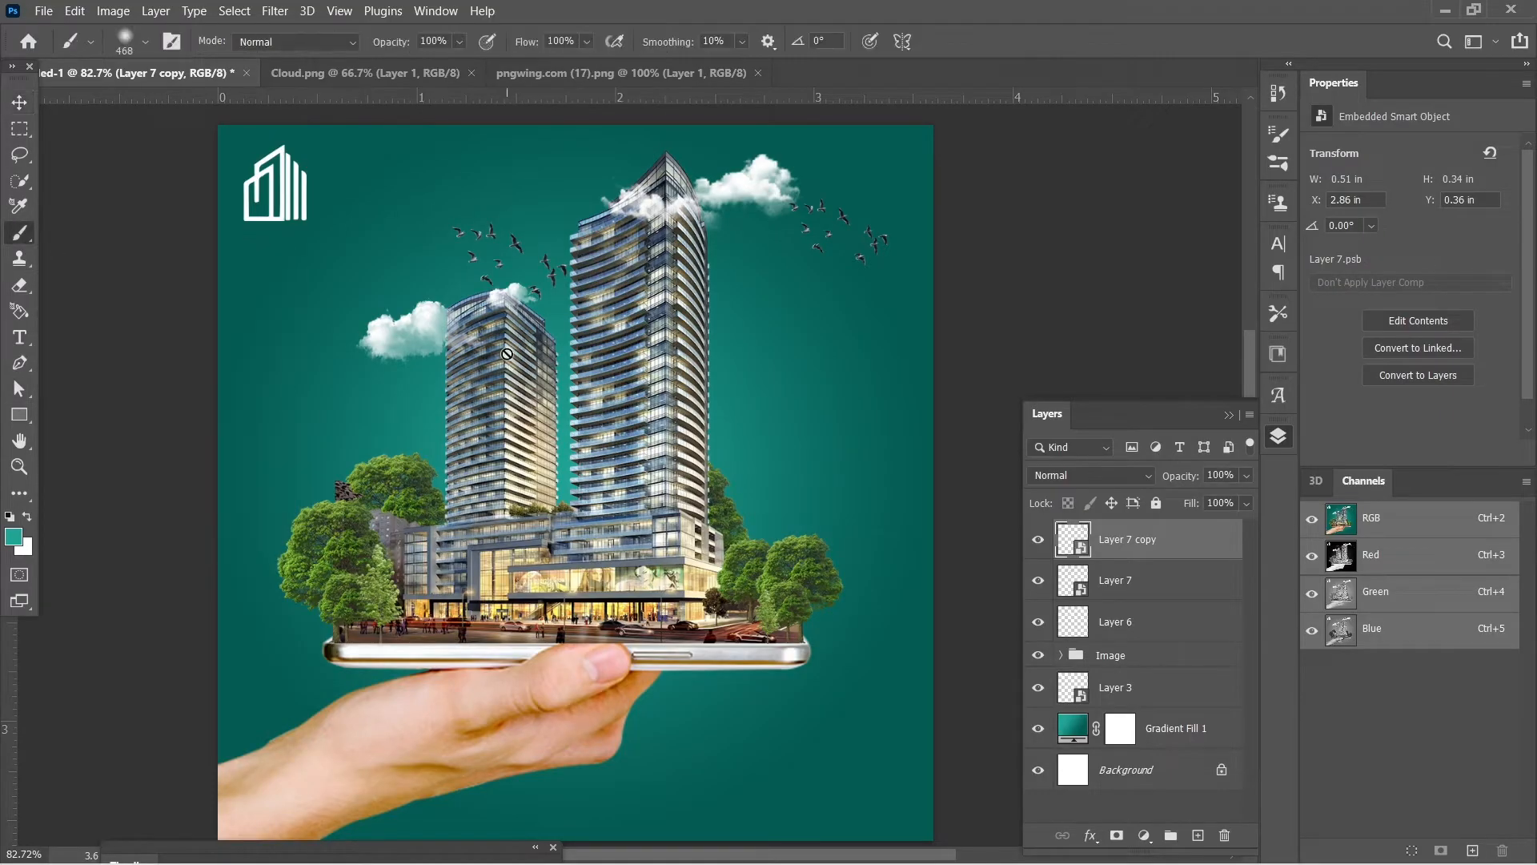
{"action": "left_click_drag", "start_coordinate": [455, 356], "coordinate": [551, 360]}
{"action": "key", "text": "ctrl+shift+n"}
{"action": "key", "text": "Return"}
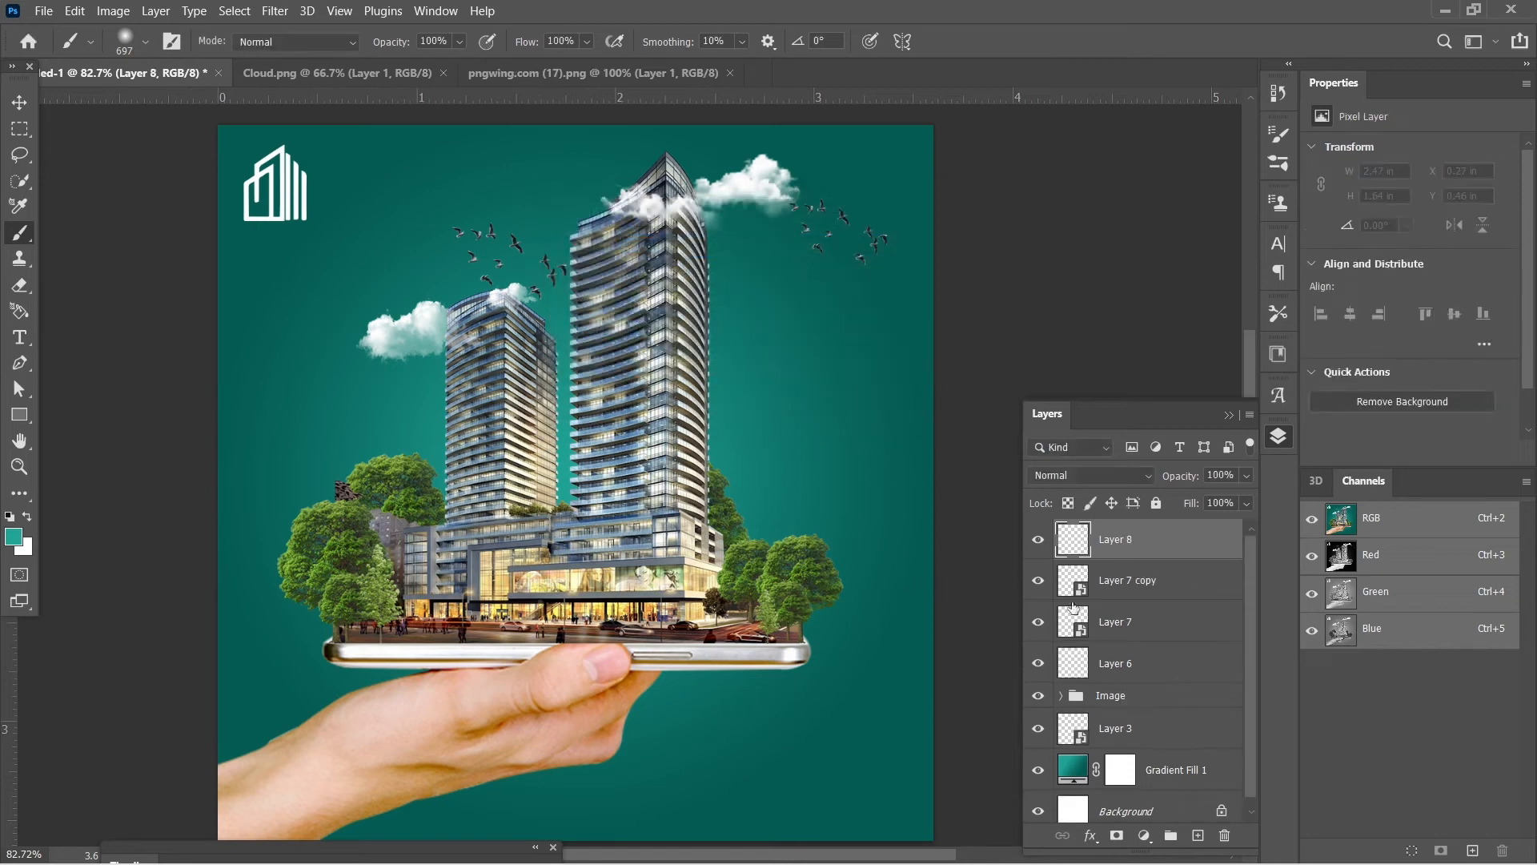
{"action": "left_click_drag", "start_coordinate": [655, 430], "coordinate": [566, 445]}
{"action": "left_click", "coordinate": [663, 413]}
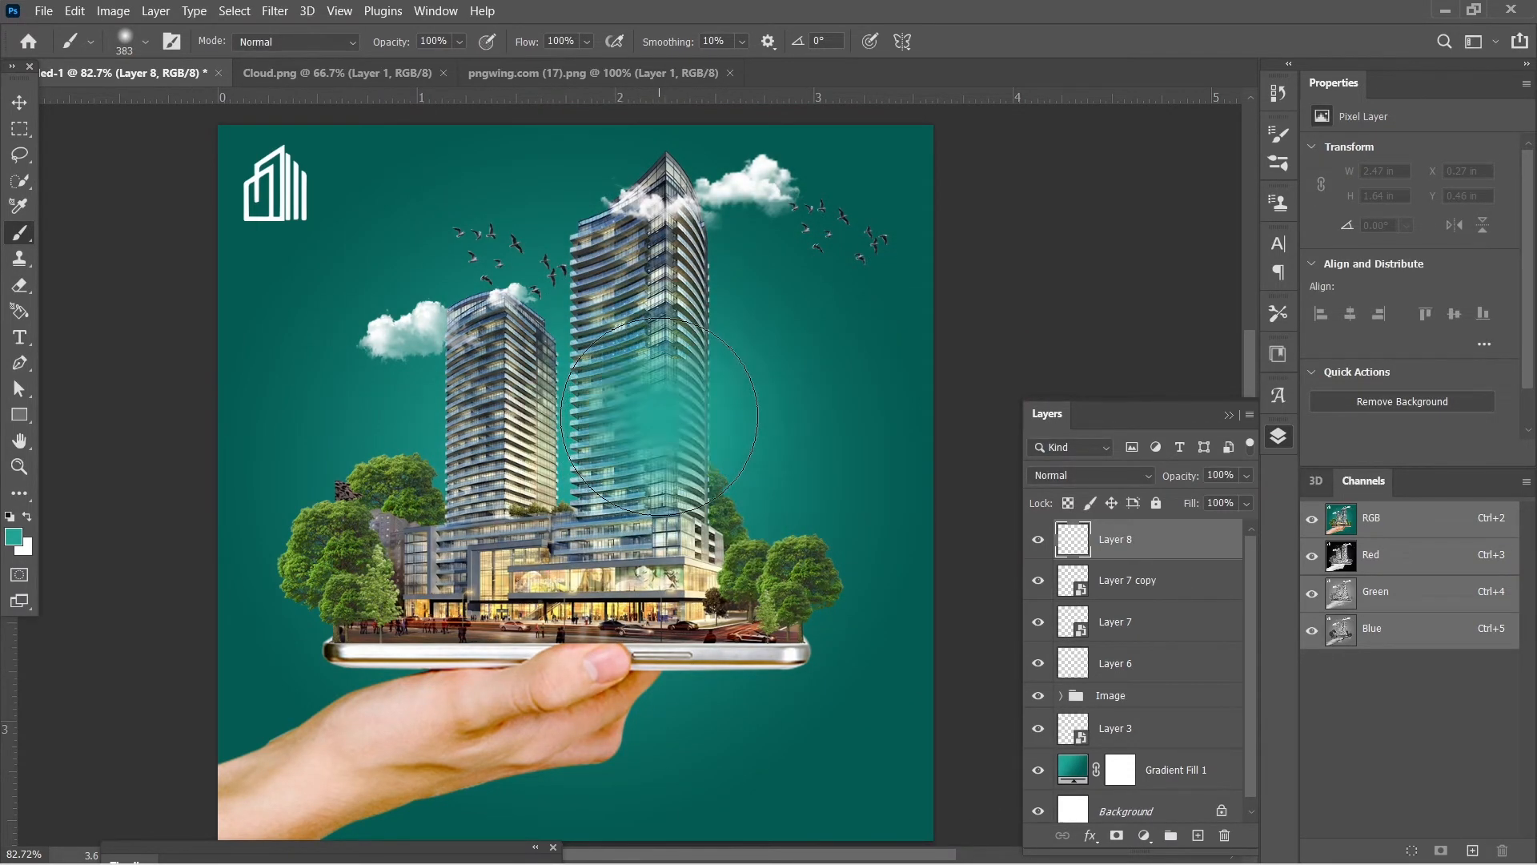
Step: Set the glow layer's blend mode to Divide and copy the glow over the trees at the phone's right end
{"action": "left_click", "coordinate": [1121, 479]}
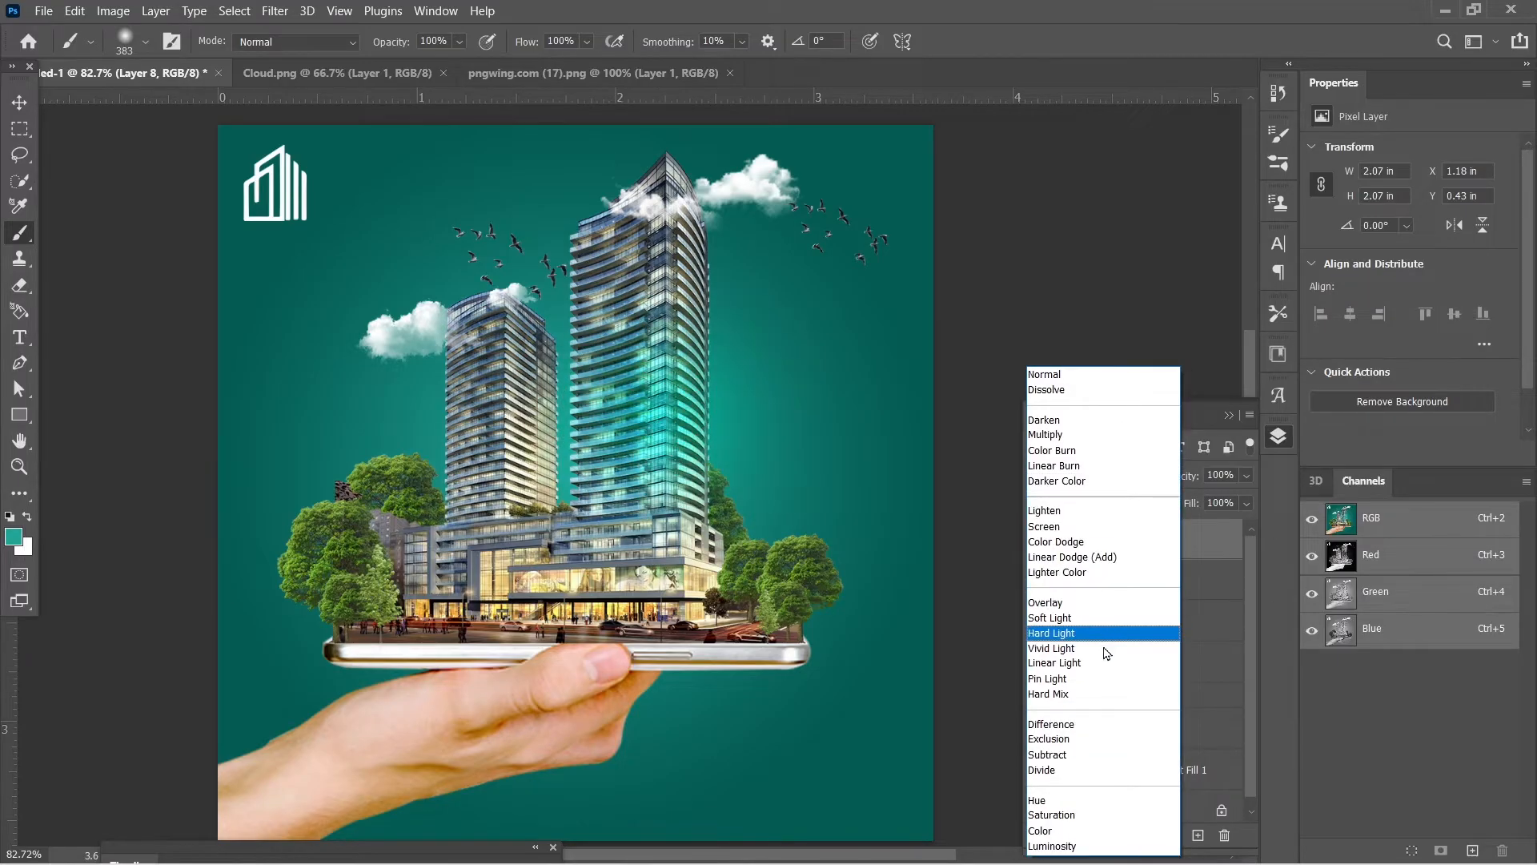
{"action": "left_click", "coordinate": [1093, 771]}
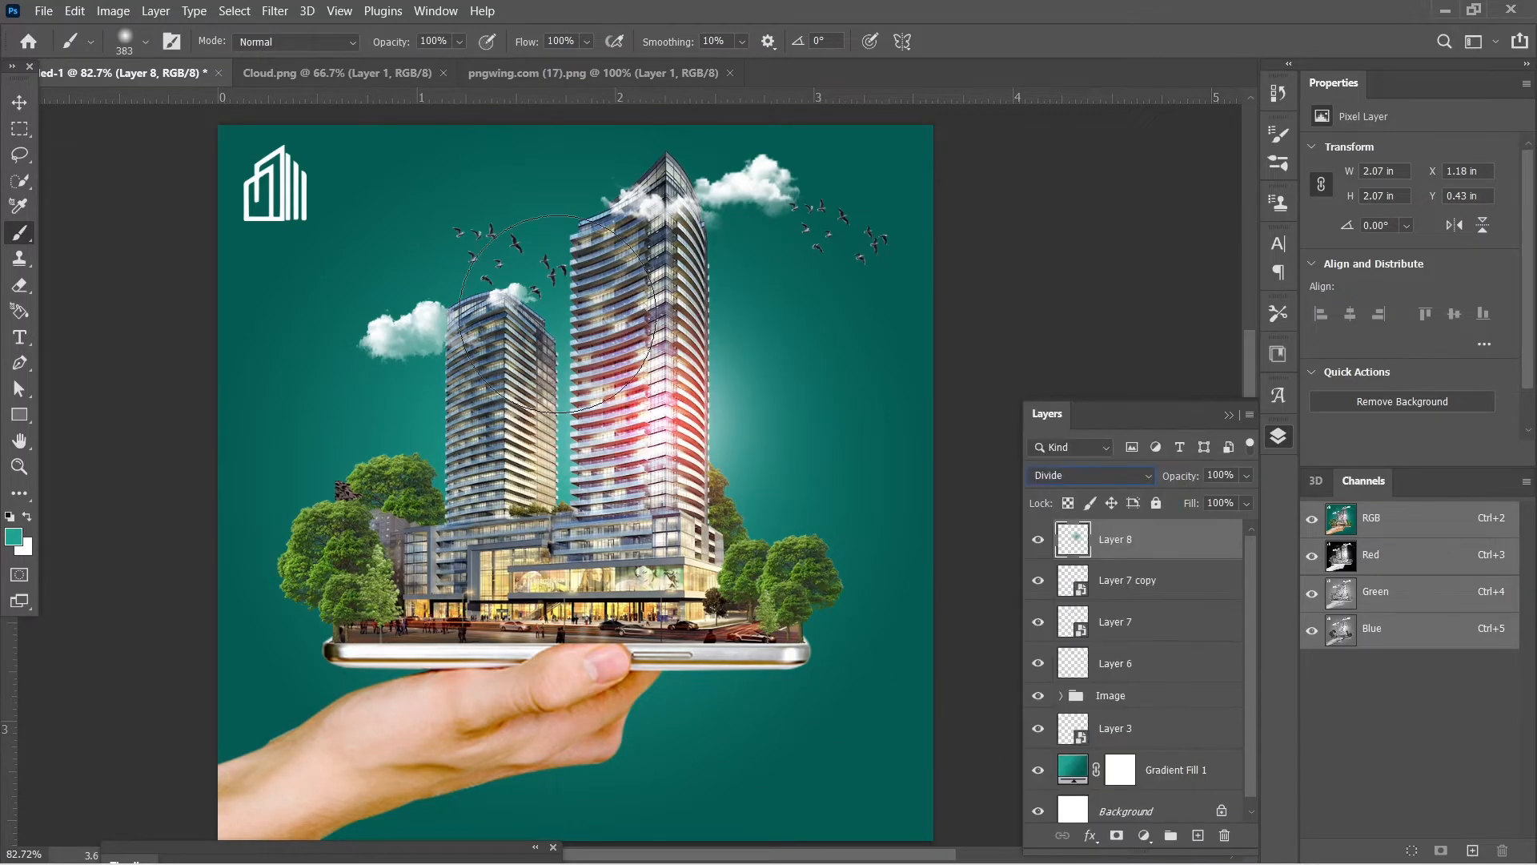
{"action": "left_click", "coordinate": [20, 103]}
{"action": "left_click_drag", "start_coordinate": [696, 406], "coordinate": [776, 632]}
{"action": "scroll", "coordinate": [852, 599], "scroll_direction": "down", "scroll_amount": 4}
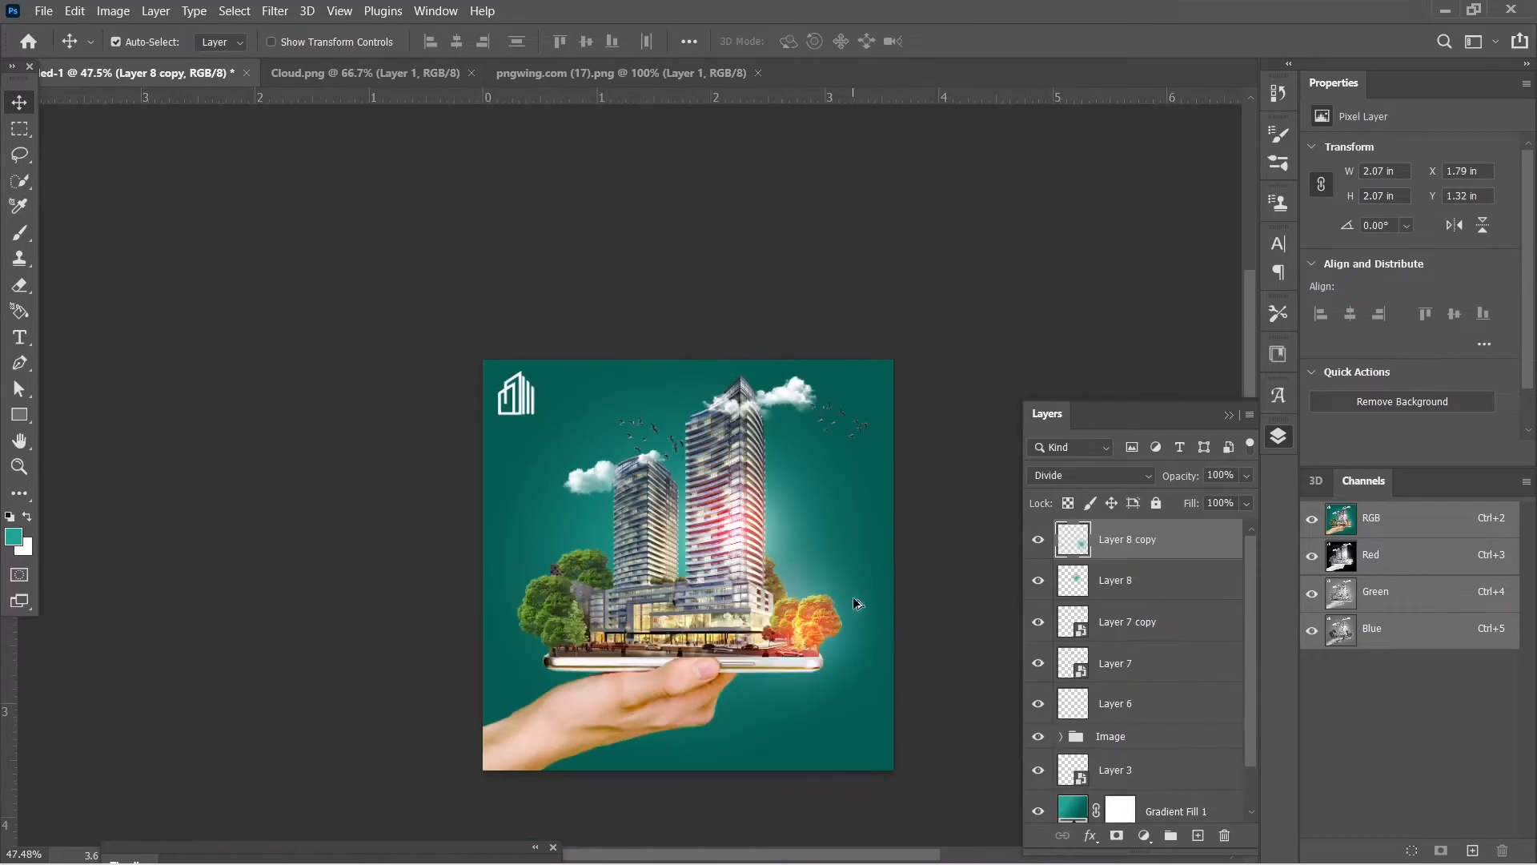
Step: Copy the glow onto the shorter tower, shrink it to about 1.31 × 1.31 in and centre it on the tower's top
{"action": "scroll", "coordinate": [871, 610], "scroll_direction": "up", "scroll_amount": 2}
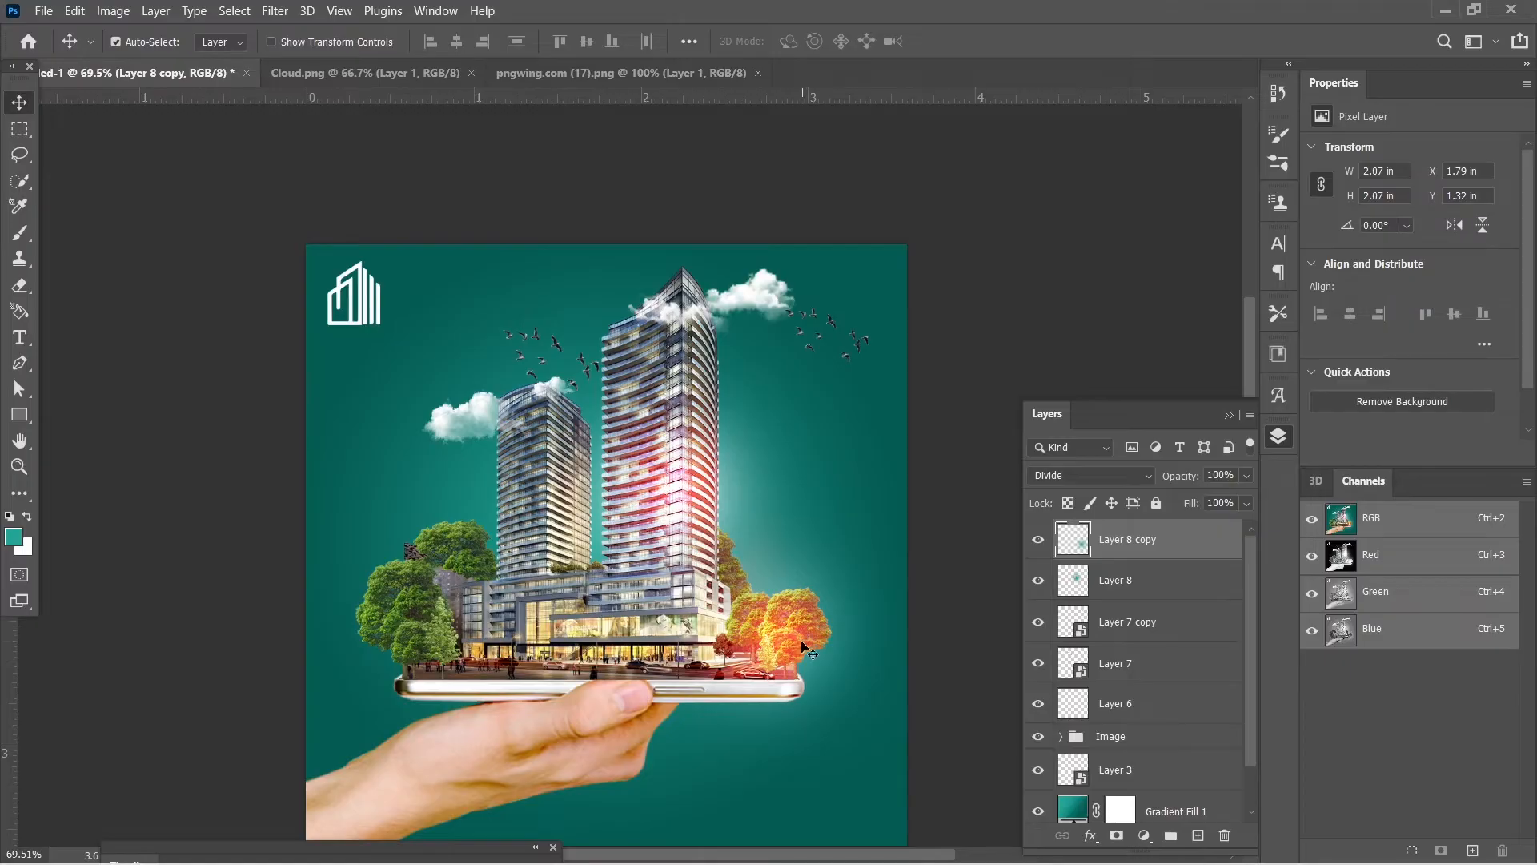
{"action": "scroll", "coordinate": [757, 640], "scroll_direction": "up", "scroll_amount": 3}
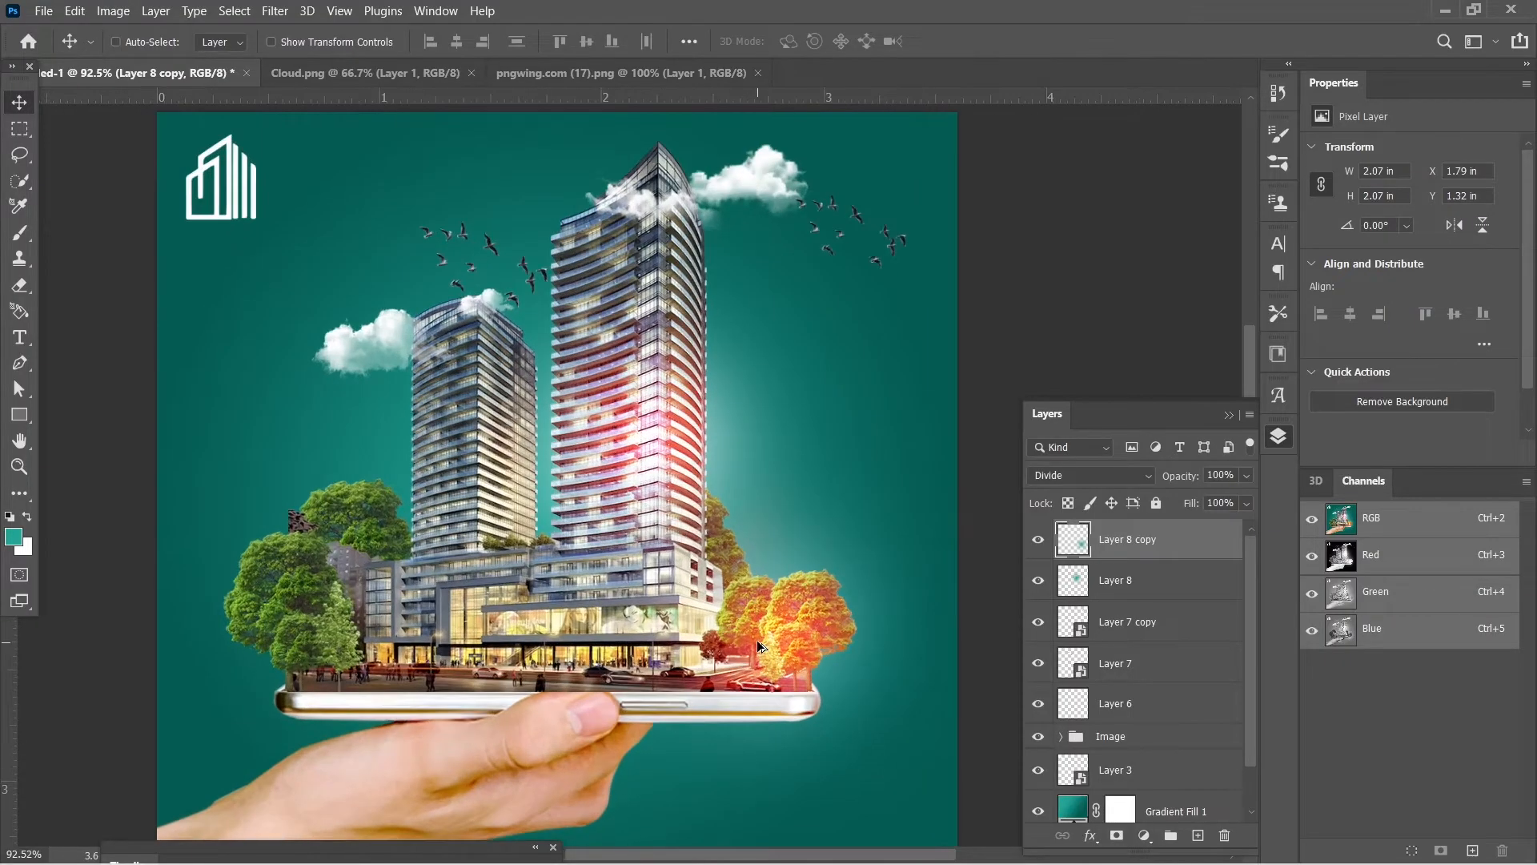
{"action": "scroll", "coordinate": [757, 641], "scroll_direction": "down", "scroll_amount": 3}
{"action": "left_click_drag", "start_coordinate": [798, 633], "coordinate": [519, 487]}
{"action": "key", "text": "ctrl+t"}
{"action": "left_click_drag", "start_coordinate": [673, 317], "coordinate": [610, 380]}
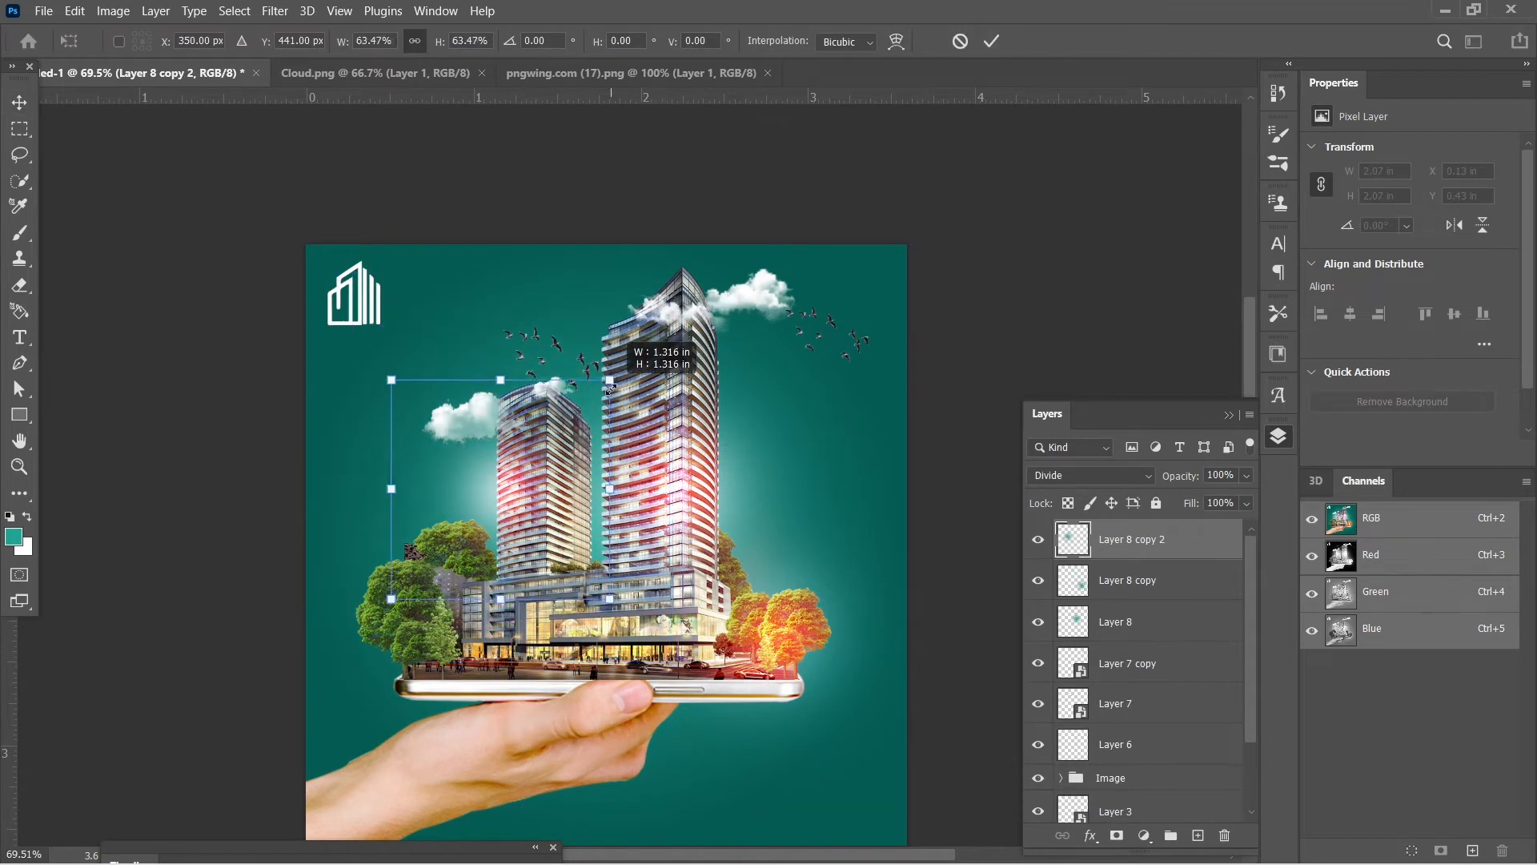
{"action": "left_click_drag", "start_coordinate": [521, 464], "coordinate": [549, 405]}
{"action": "key", "text": "Return"}
Step: Move the glow layer over the trees at the phone's right end into the Image group and expand the group
{"action": "scroll", "coordinate": [706, 514], "scroll_direction": "down", "scroll_amount": 2}
{"action": "scroll", "coordinate": [724, 558], "scroll_direction": "up", "scroll_amount": 4}
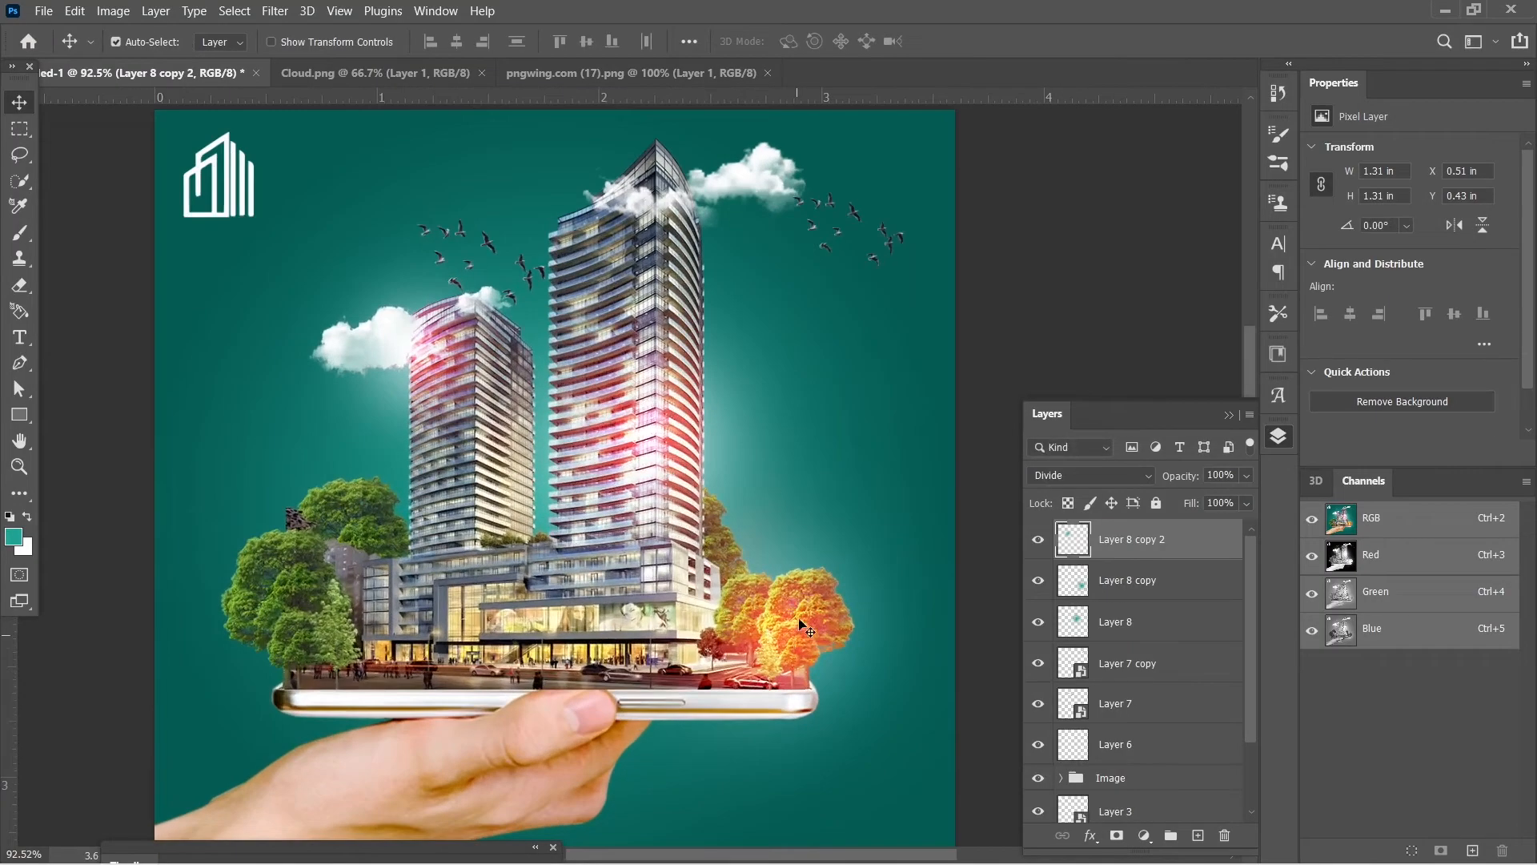
{"action": "left_click", "coordinate": [796, 620]}
{"action": "scroll", "coordinate": [993, 612], "scroll_direction": "down", "scroll_amount": 1}
{"action": "scroll", "coordinate": [1125, 734], "scroll_direction": "down", "scroll_amount": 1}
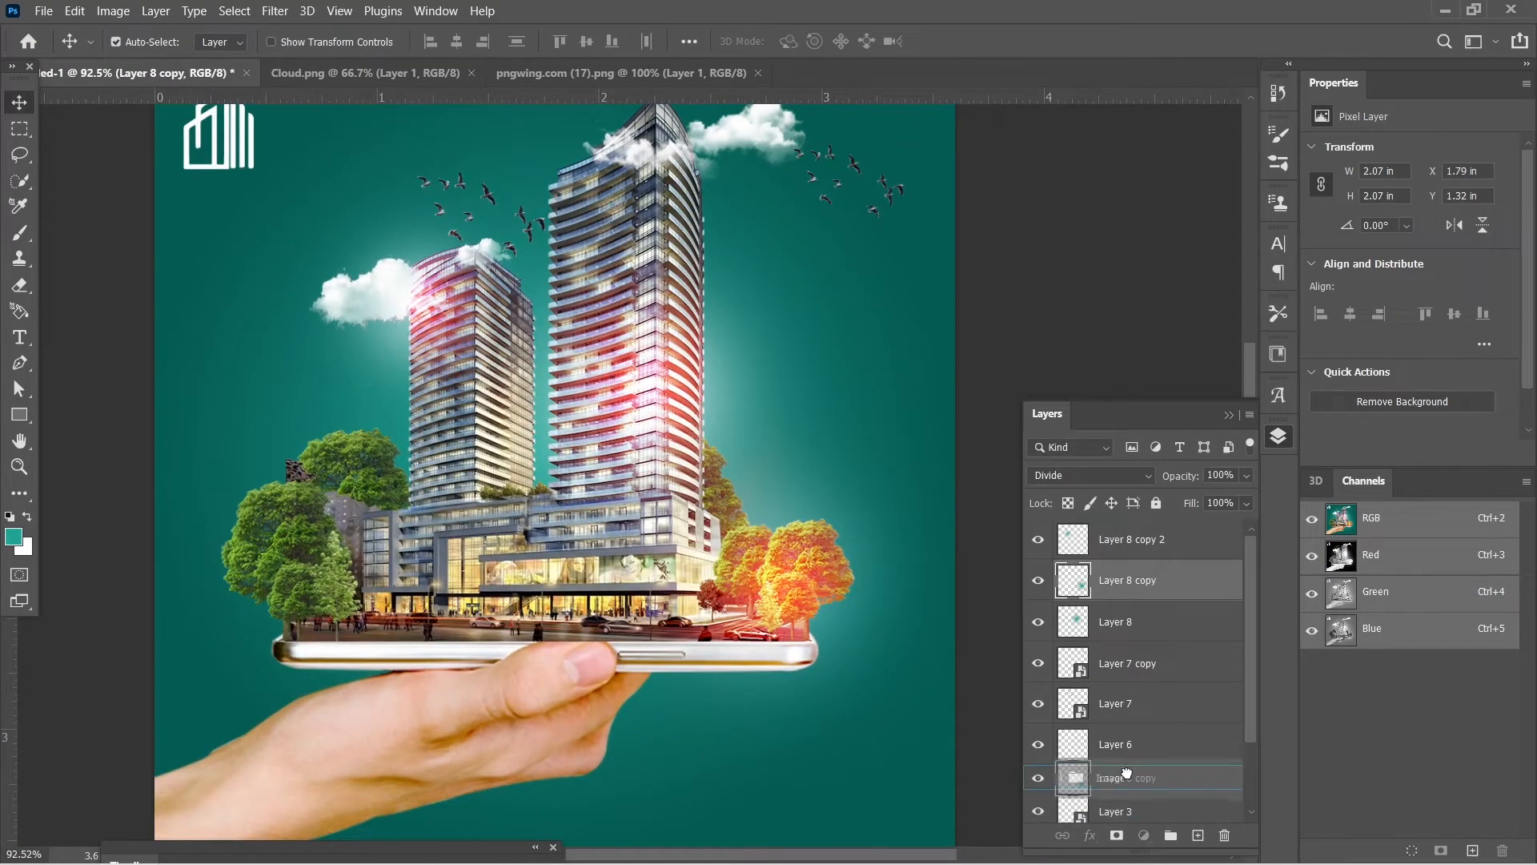
{"action": "left_click", "coordinate": [1125, 735]}
{"action": "scroll", "coordinate": [1125, 733], "scroll_direction": "down", "scroll_amount": 1}
{"action": "left_click", "coordinate": [1061, 687]}
{"action": "scroll", "coordinate": [1153, 689], "scroll_direction": "down", "scroll_amount": 3}
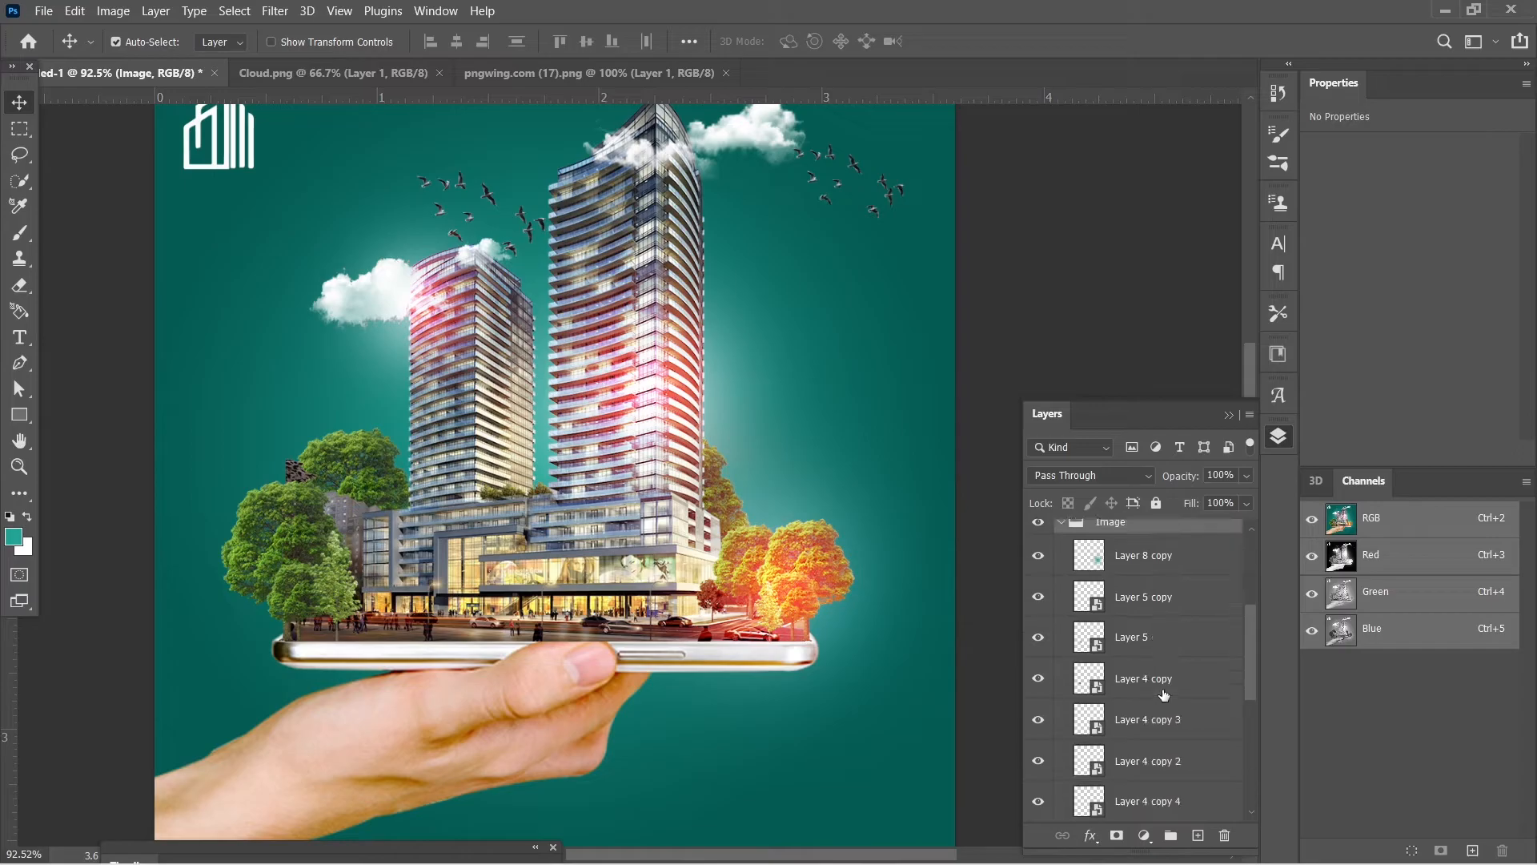
{"action": "left_click", "coordinate": [776, 614]}
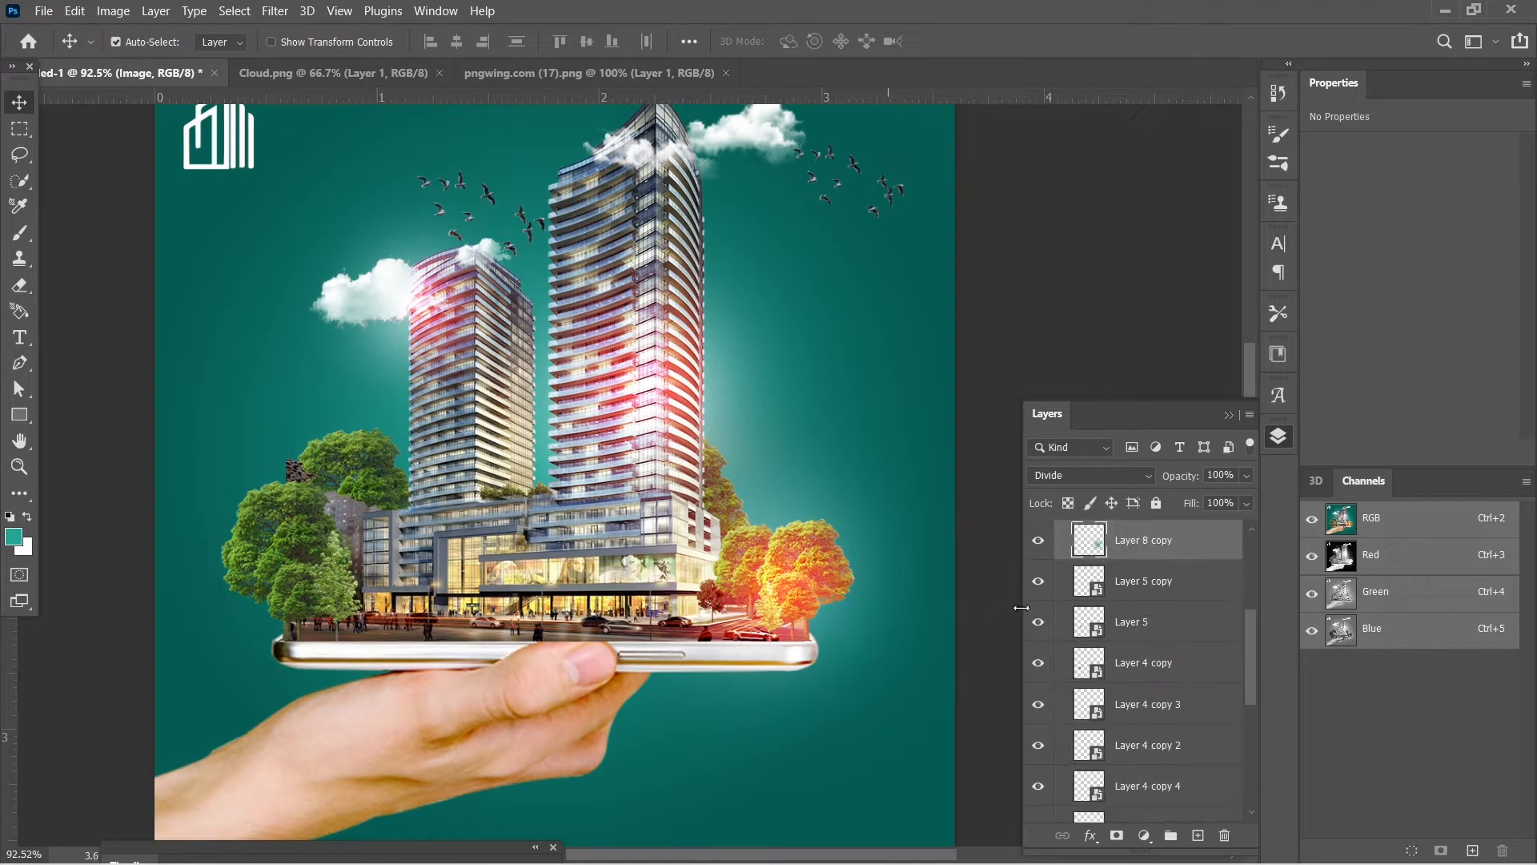
Step: Move Layer 5 copy directly above Layer 4 copy 2 and clip it to that layer
{"action": "left_click_drag", "start_coordinate": [1160, 552], "coordinate": [1149, 712]}
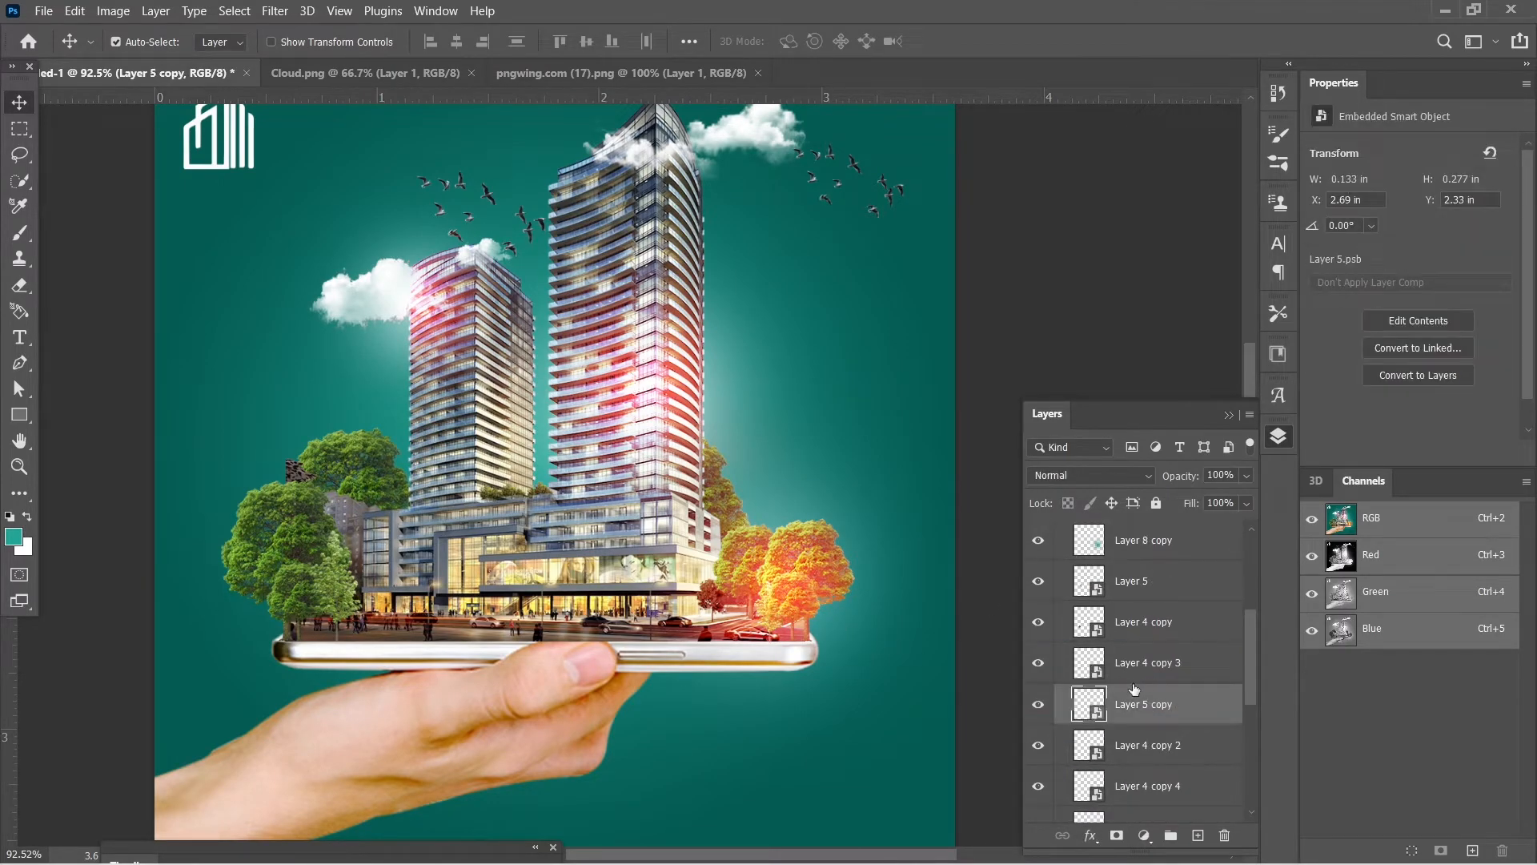
{"action": "scroll", "coordinate": [1083, 711], "scroll_direction": "down", "scroll_amount": 2}
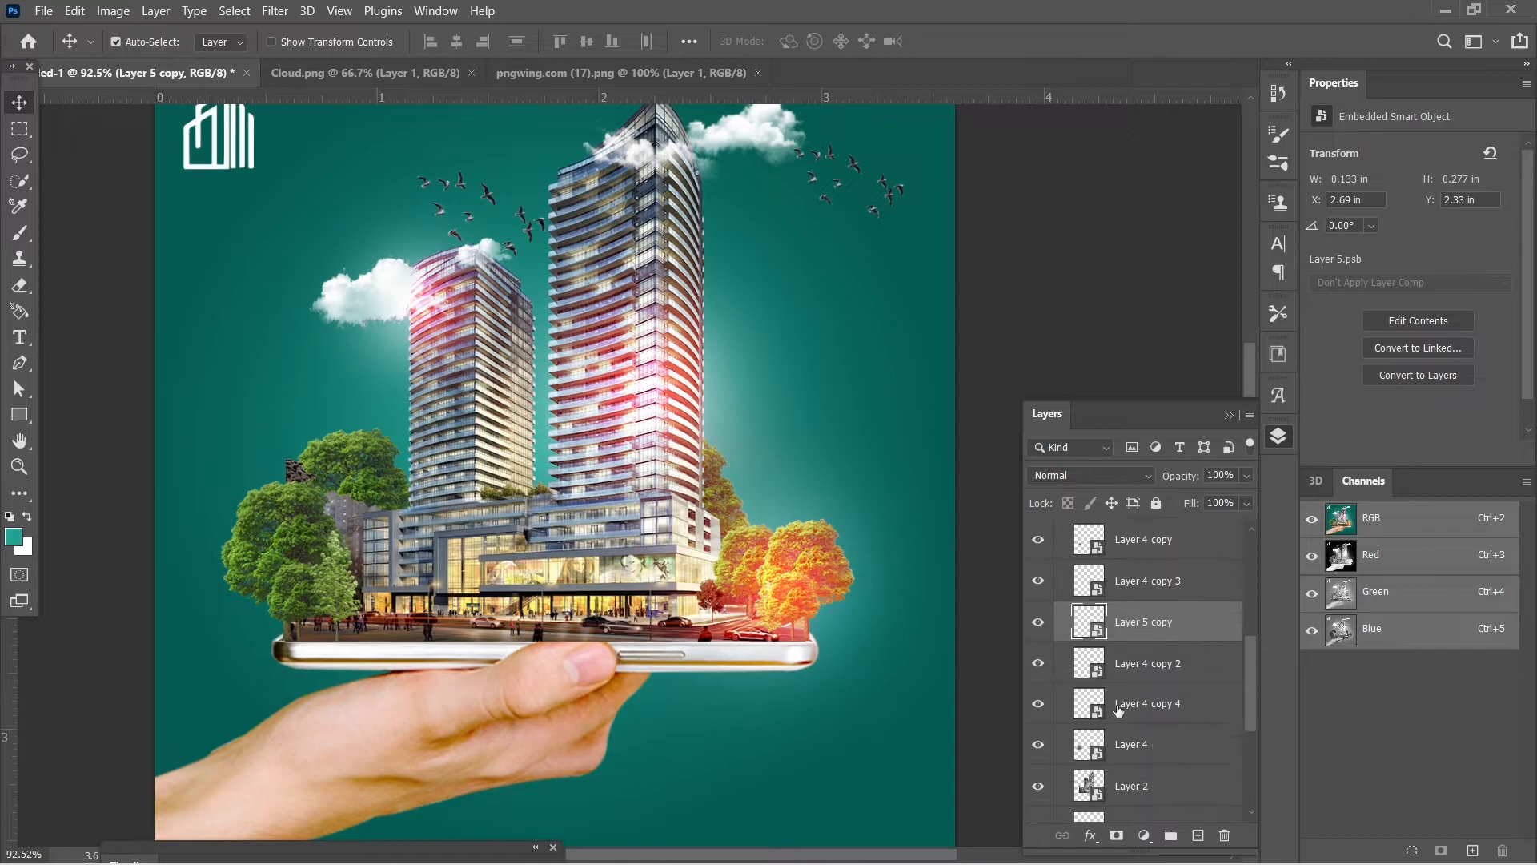
{"action": "left_click", "coordinate": [1037, 624]}
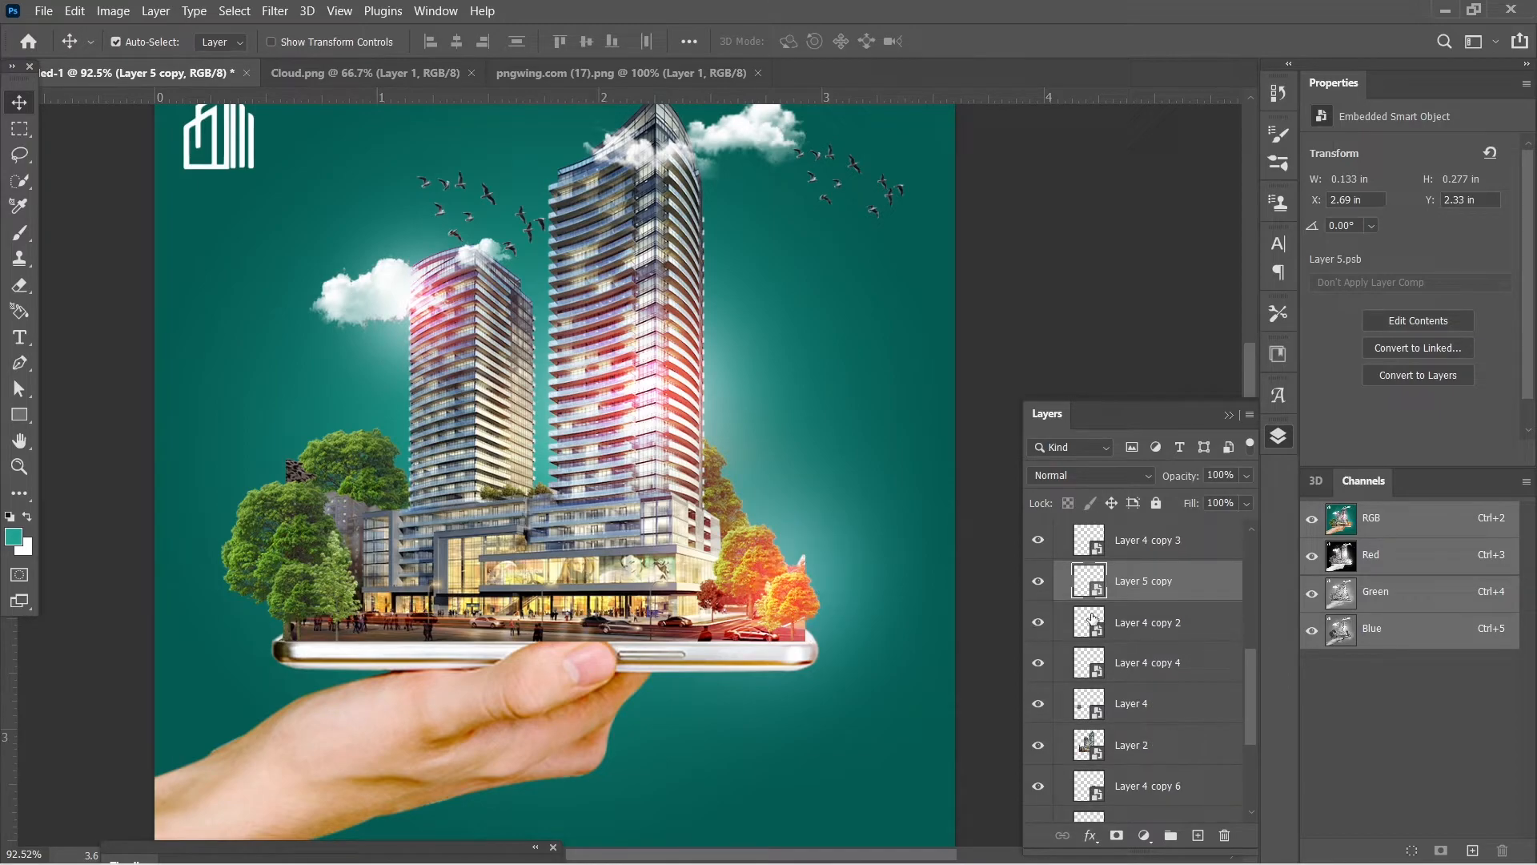
{"action": "left_click", "coordinate": [1147, 602], "text": "alt"}
{"action": "scroll", "coordinate": [734, 541], "scroll_direction": "down", "scroll_amount": 3}
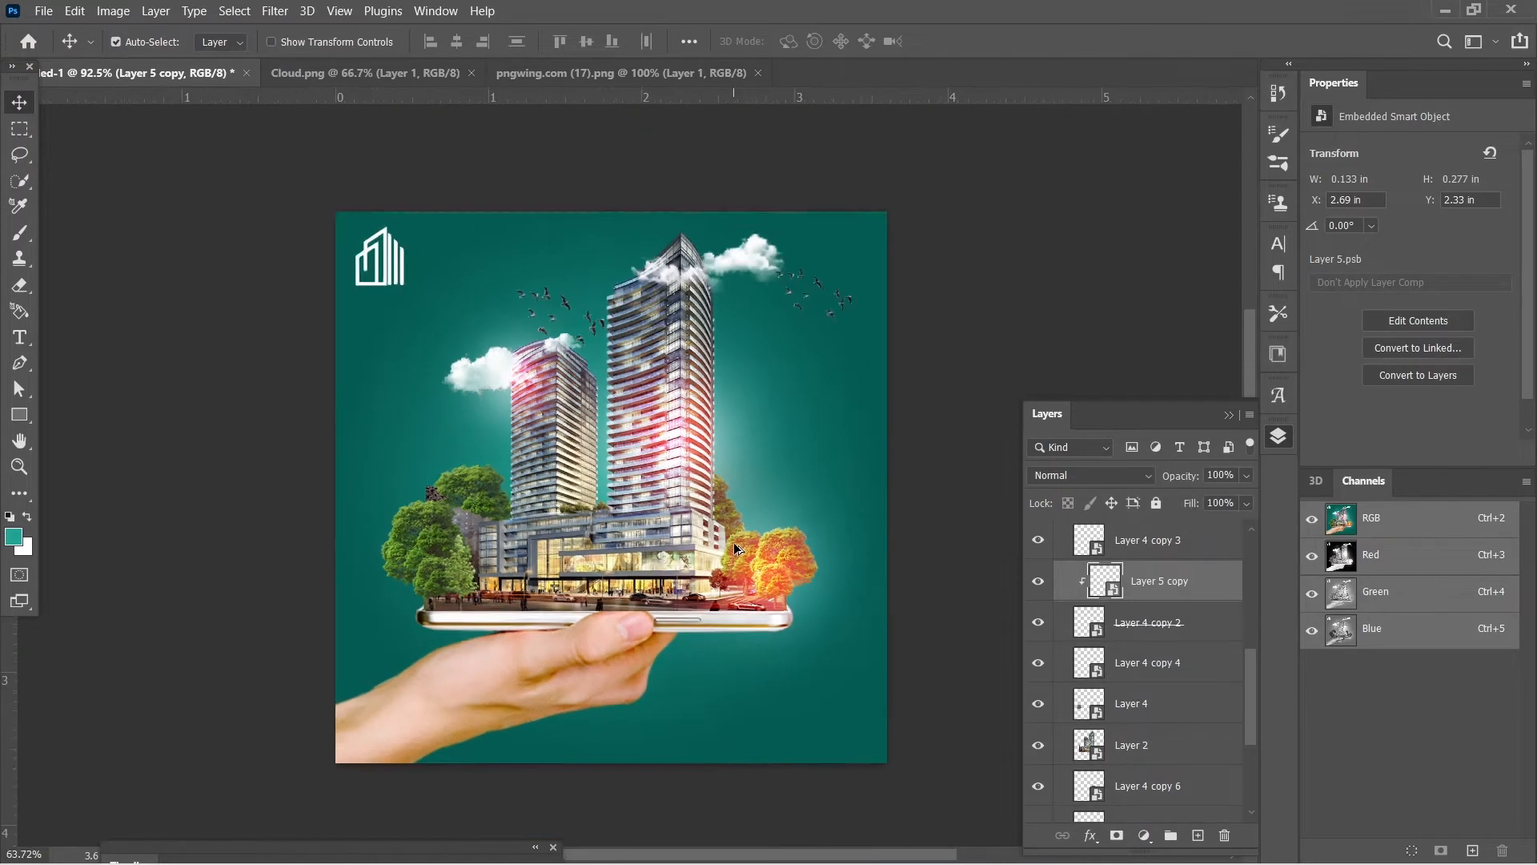
Step: Try shifting the glow over the trees at the phone's right end and clipping it to Layer 5
{"action": "scroll", "coordinate": [734, 541], "scroll_direction": "down", "scroll_amount": 1}
{"action": "scroll", "coordinate": [718, 470], "scroll_direction": "up", "scroll_amount": 3}
{"action": "left_click_drag", "start_coordinate": [838, 632], "coordinate": [852, 691]}
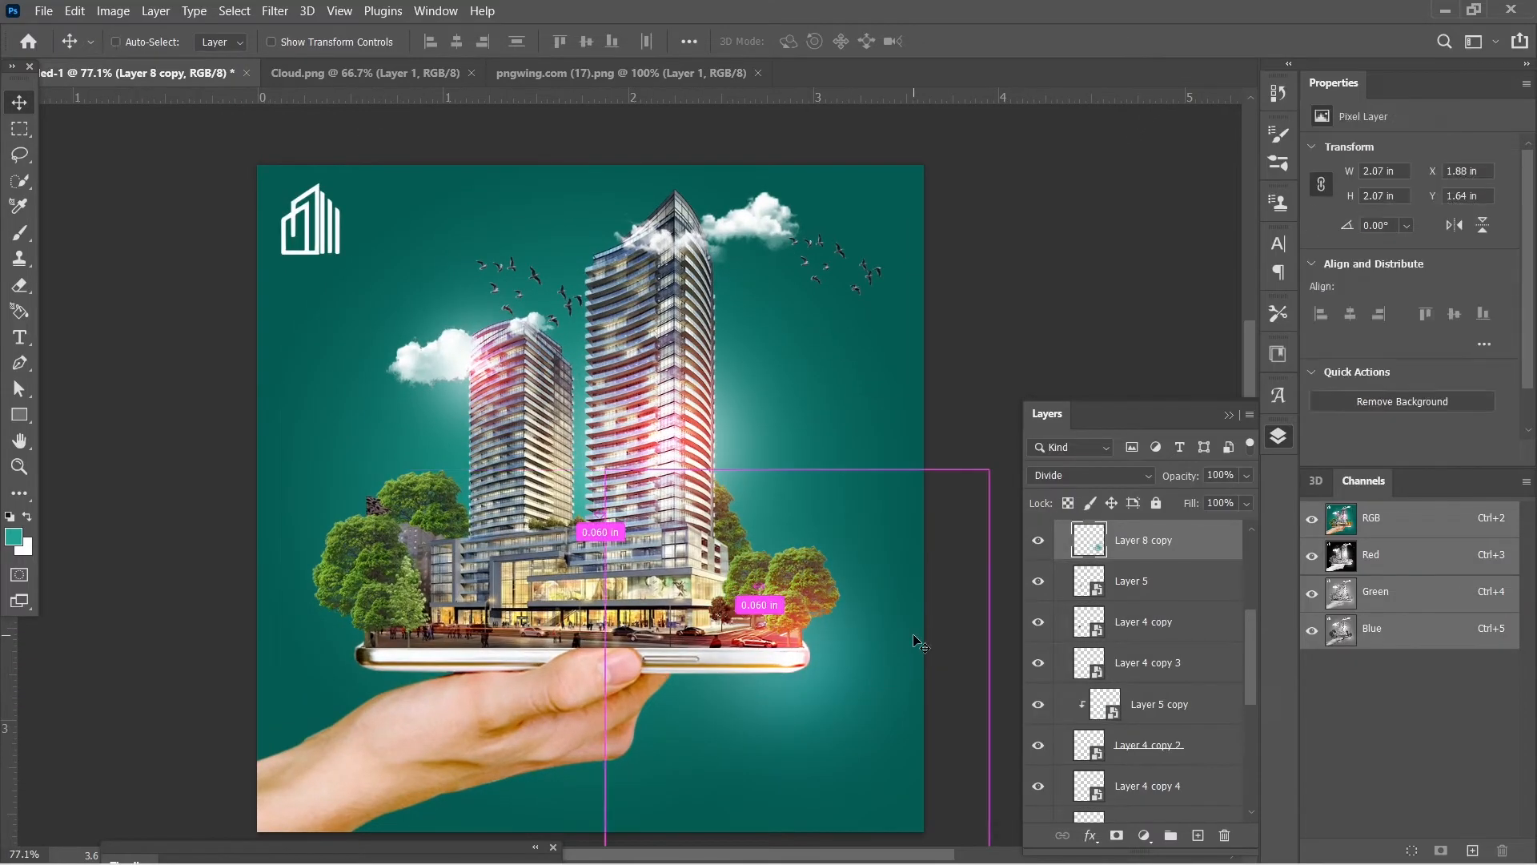
{"action": "left_click_drag", "start_coordinate": [919, 645], "coordinate": [897, 620]}
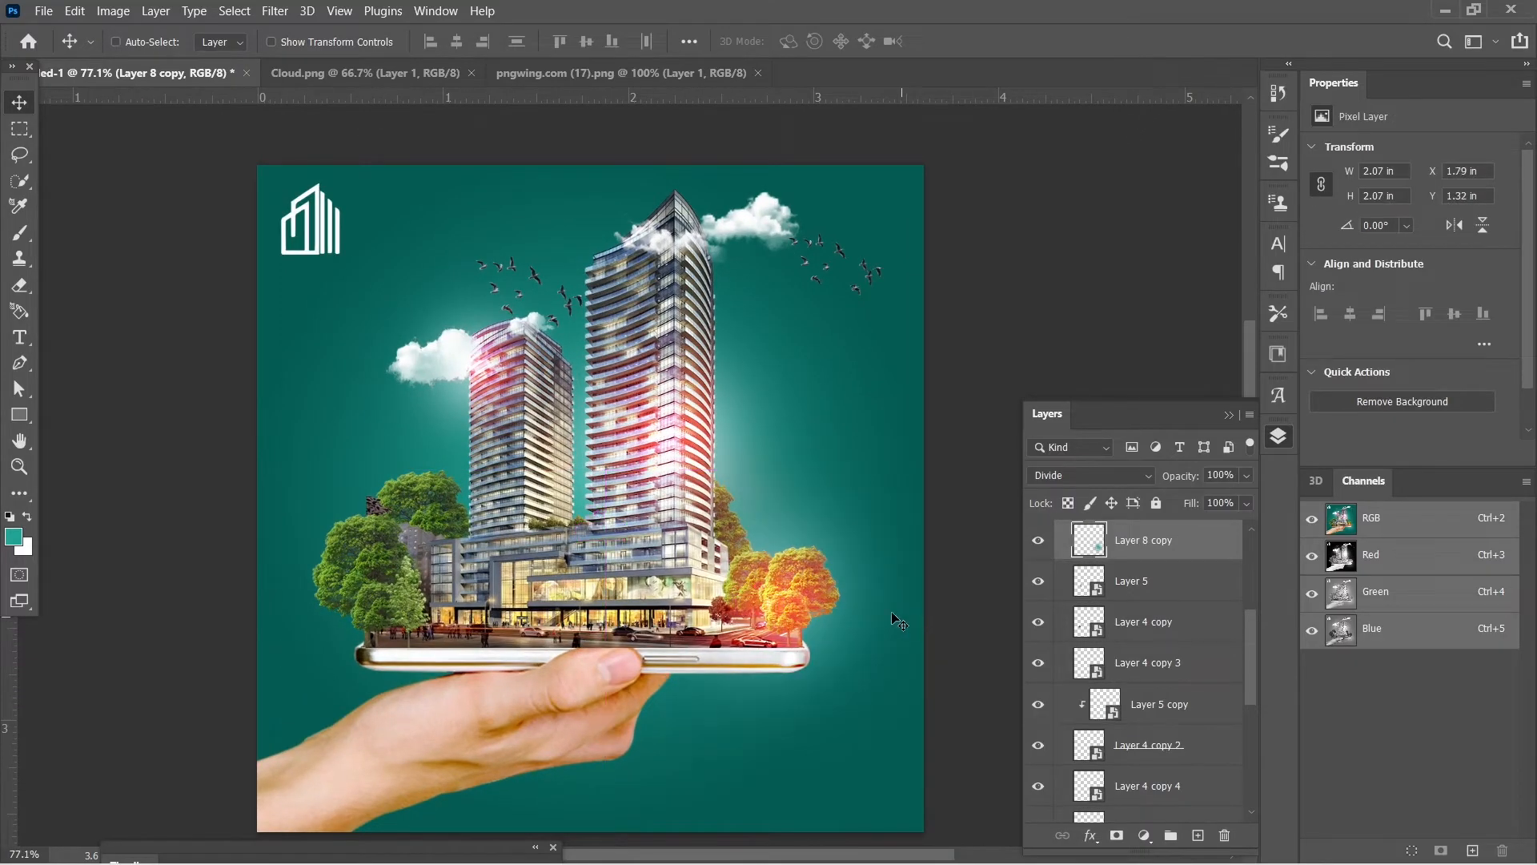
{"action": "left_click", "coordinate": [1154, 563], "text": "alt"}
{"action": "left_click", "coordinate": [1129, 576], "text": "alt"}
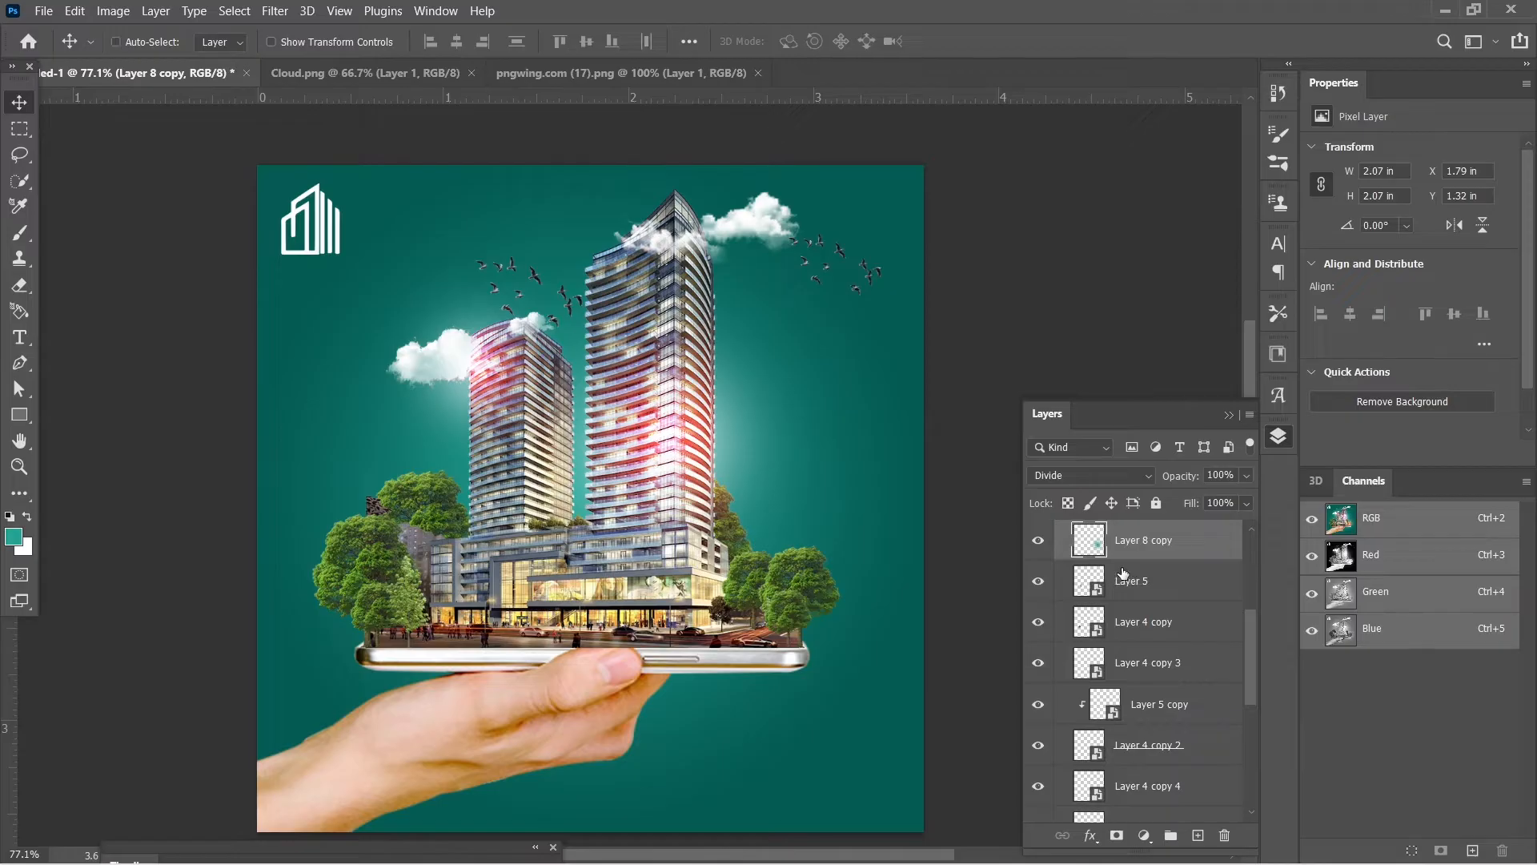
Step: Try a copy of the tall tower's glow at the tower's tip, shrunk to about 0.49 × 0.49 in, and delete it
{"action": "scroll", "coordinate": [405, 460], "scroll_direction": "up", "scroll_amount": 1}
{"action": "left_click_drag", "start_coordinate": [545, 419], "coordinate": [383, 422]}
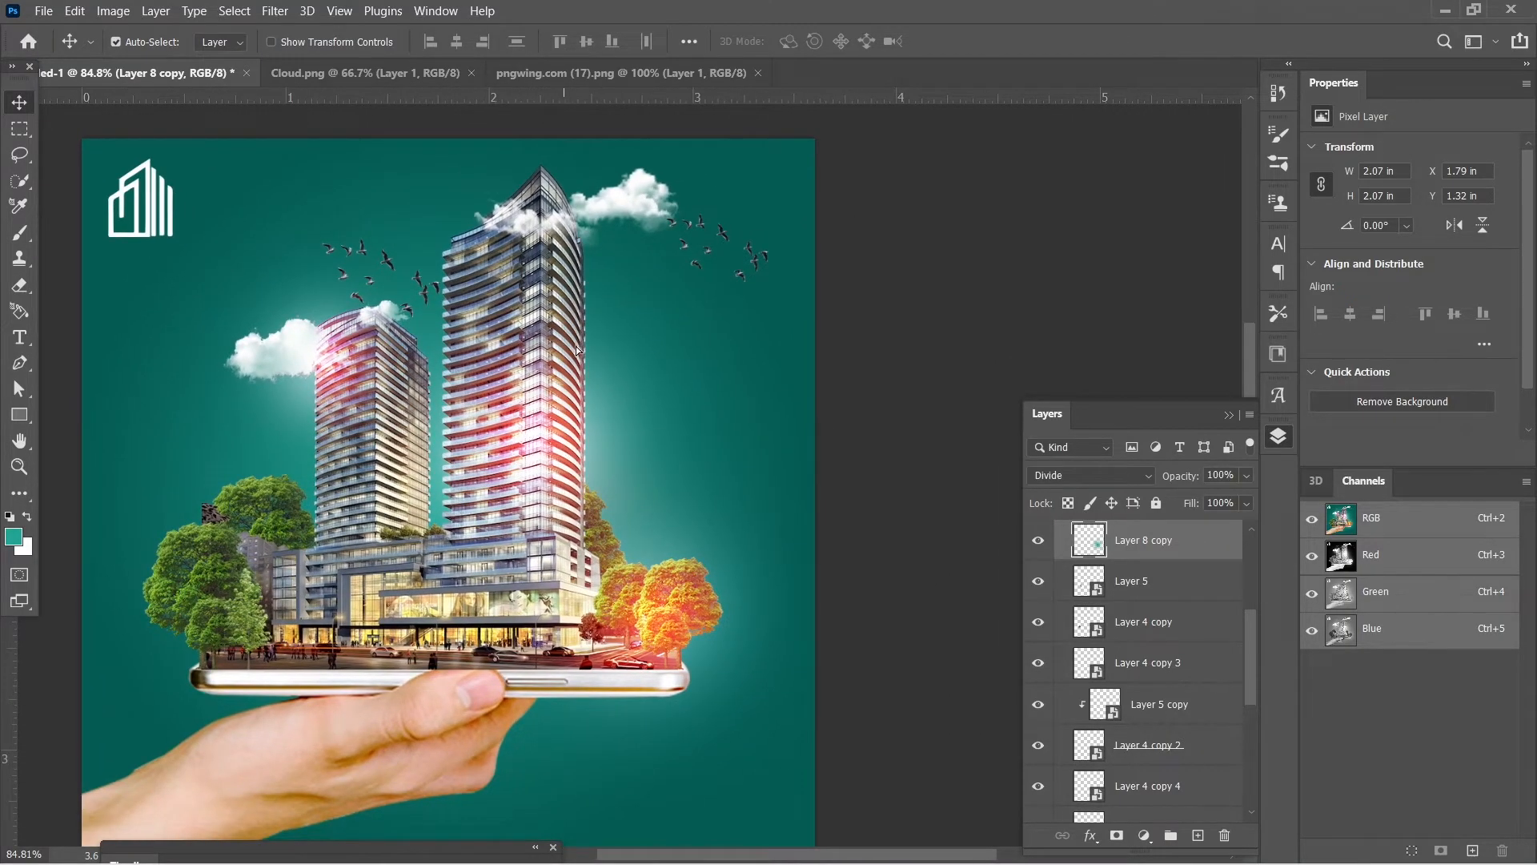
{"action": "left_click_drag", "start_coordinate": [577, 354], "coordinate": [580, 128], "text": "alt"}
{"action": "key", "text": "ctrl+t"}
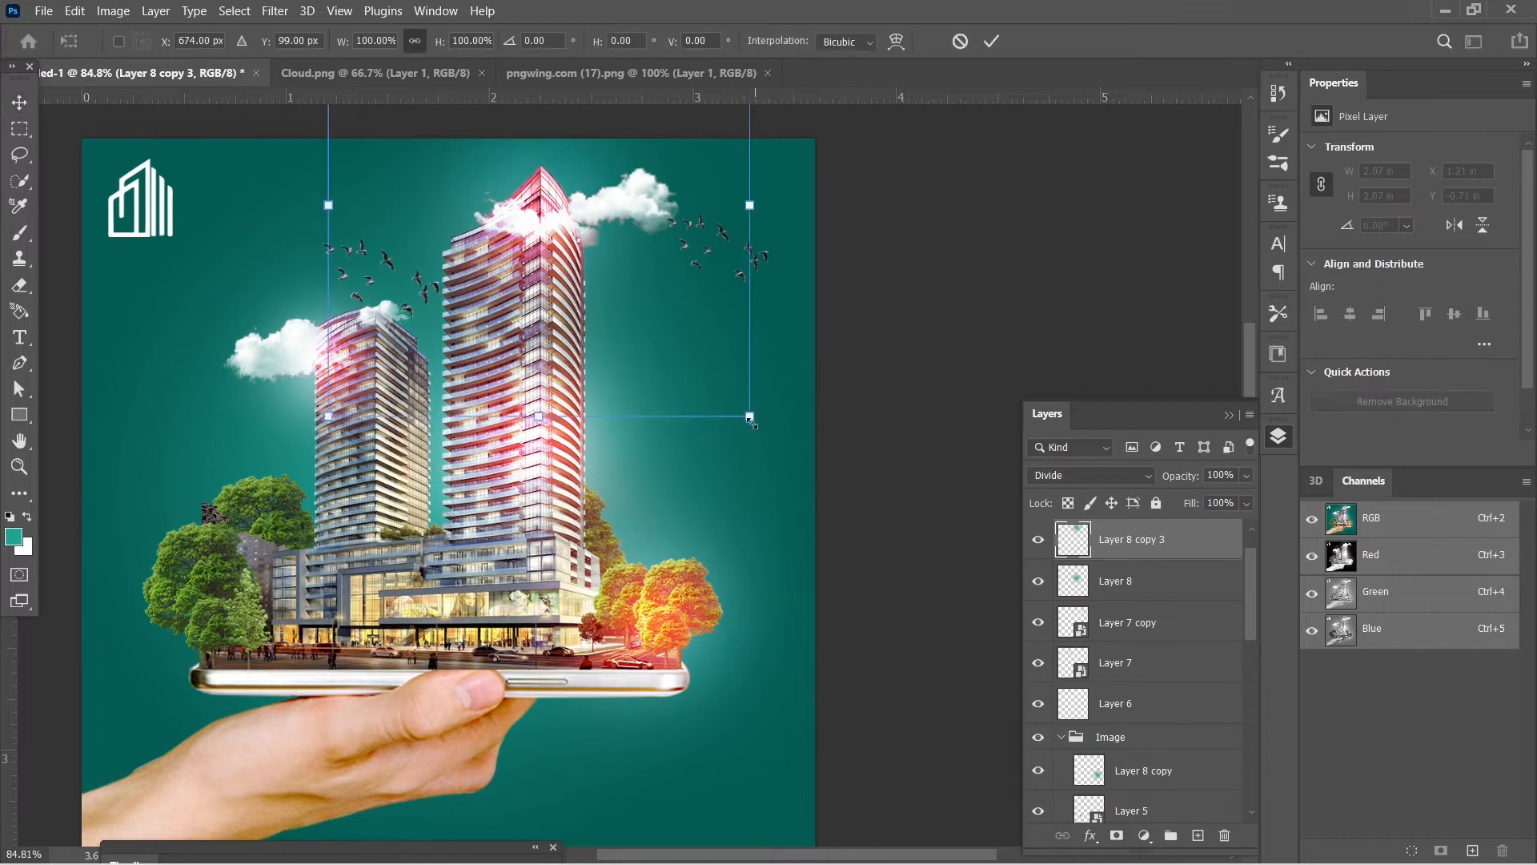
{"action": "left_click_drag", "start_coordinate": [751, 420], "coordinate": [591, 257], "text": "alt"}
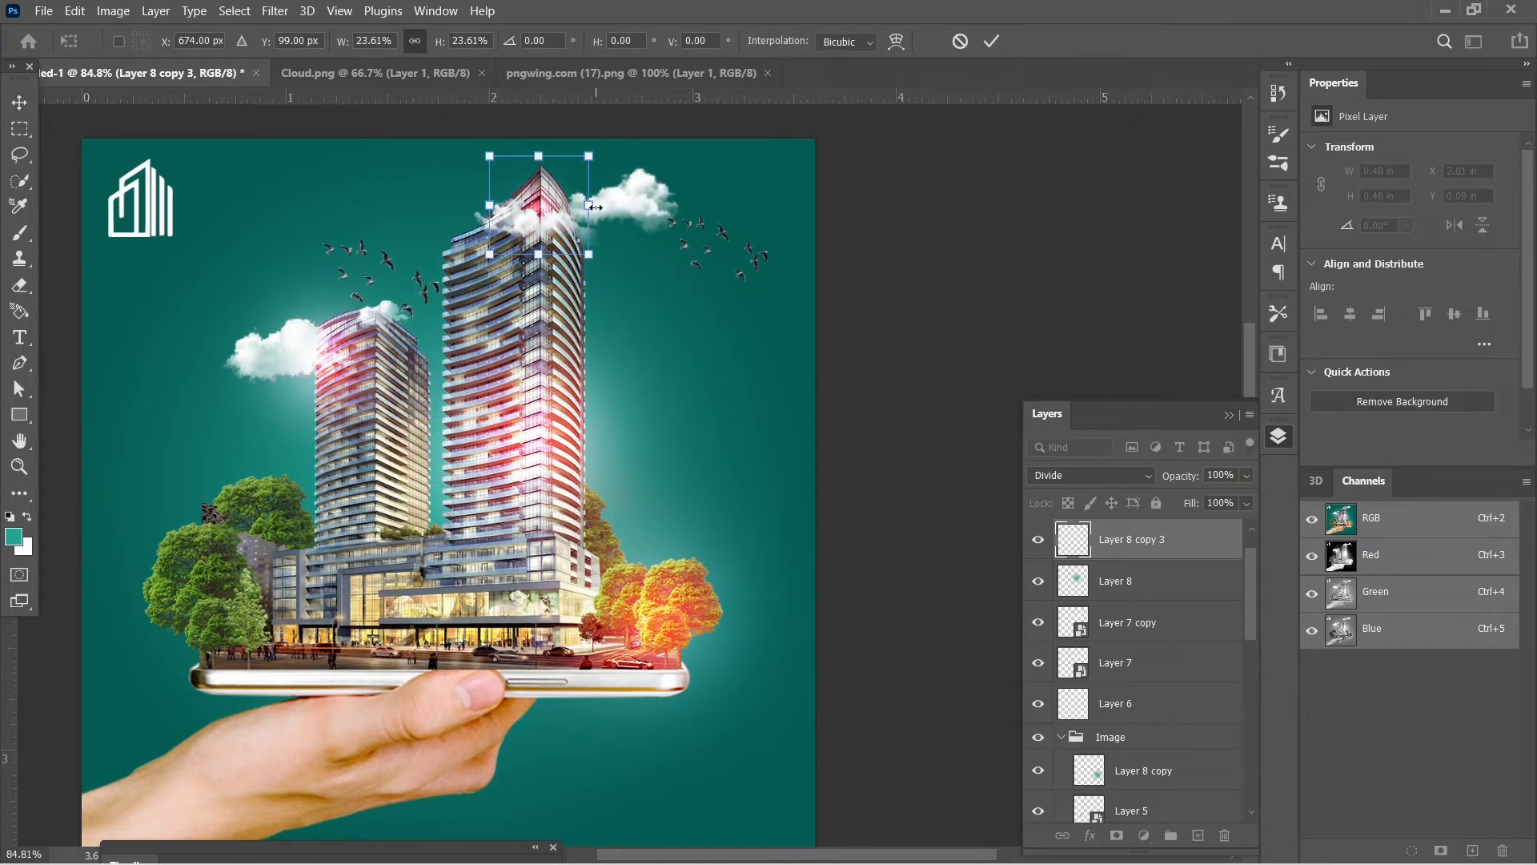
{"action": "key", "text": "Return"}
{"action": "key", "text": "Delete"}
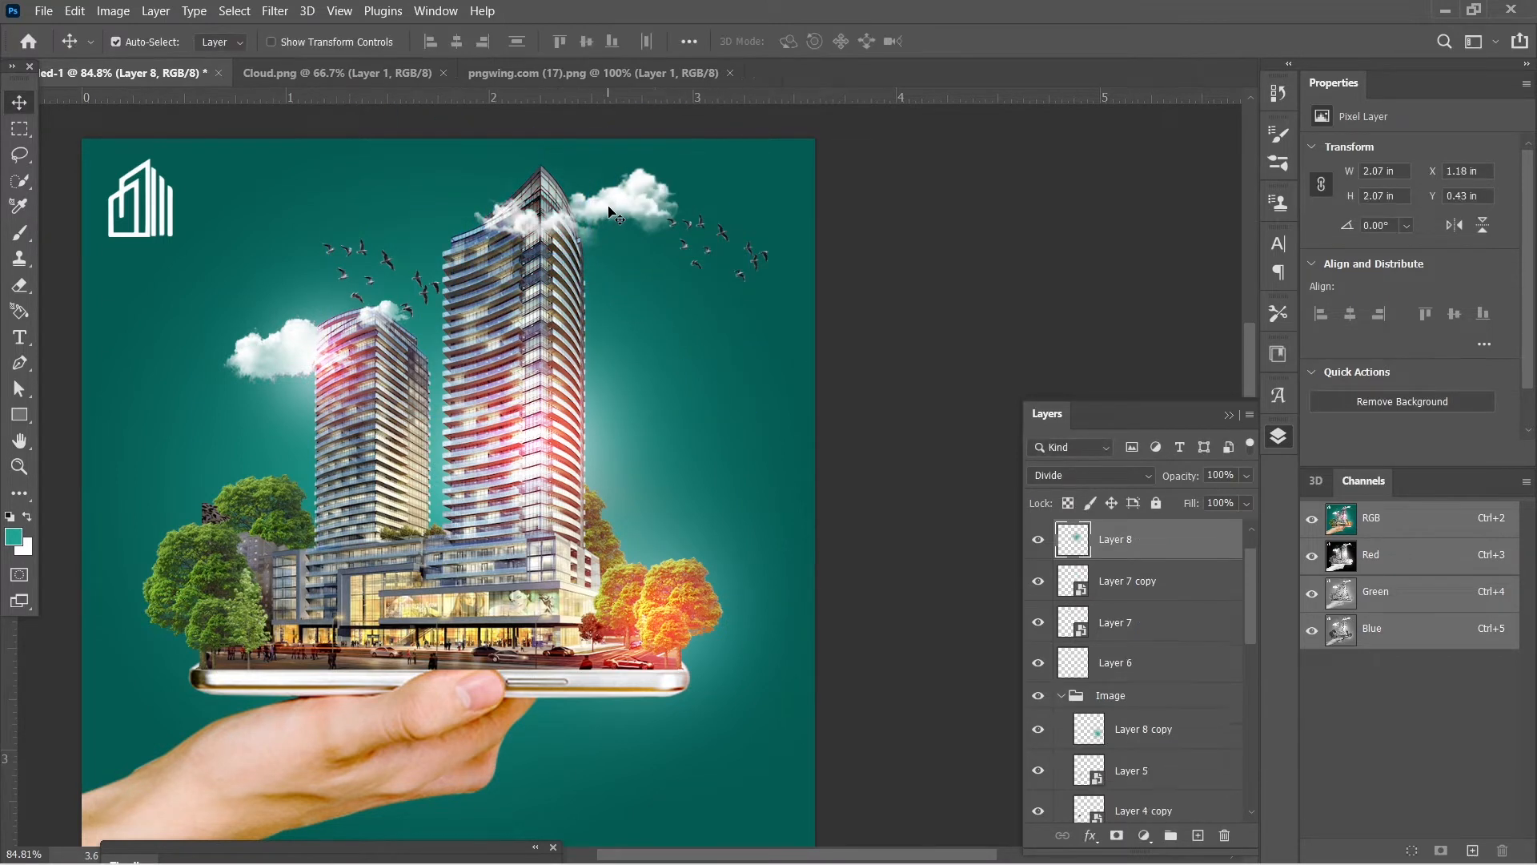
{"action": "scroll", "coordinate": [617, 200], "scroll_direction": "up", "scroll_amount": 1}
{"action": "scroll", "coordinate": [534, 480], "scroll_direction": "down", "scroll_amount": 4}
{"action": "scroll", "coordinate": [526, 575], "scroll_direction": "up", "scroll_amount": 1}
{"action": "left_click_drag", "start_coordinate": [527, 602], "coordinate": [549, 576]}
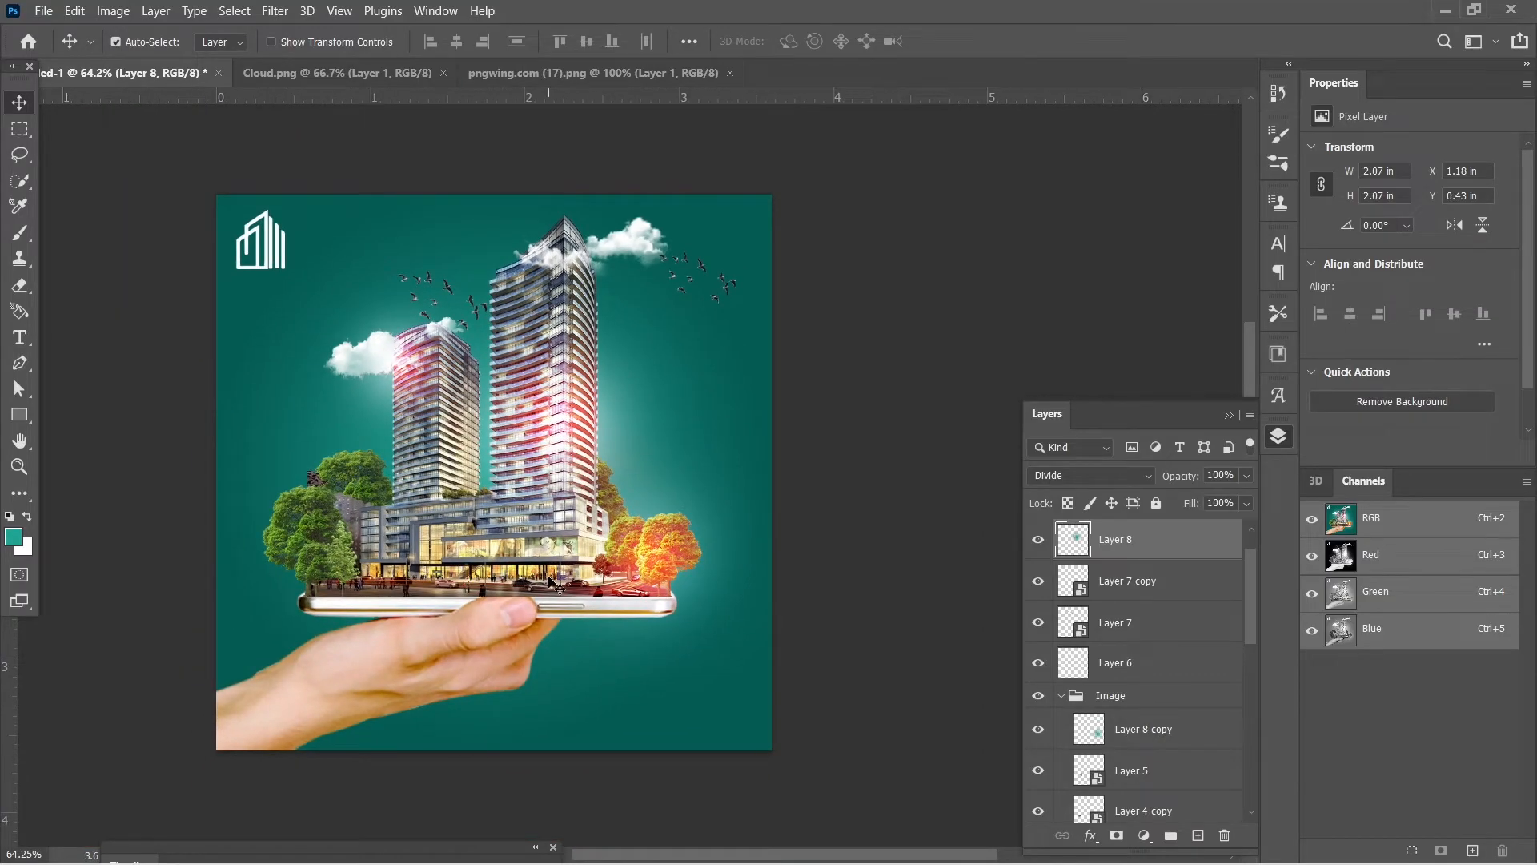
{"action": "scroll", "coordinate": [575, 498], "scroll_direction": "down", "scroll_amount": 4}
{"action": "scroll", "coordinate": [552, 544], "scroll_direction": "up", "scroll_amount": 3}
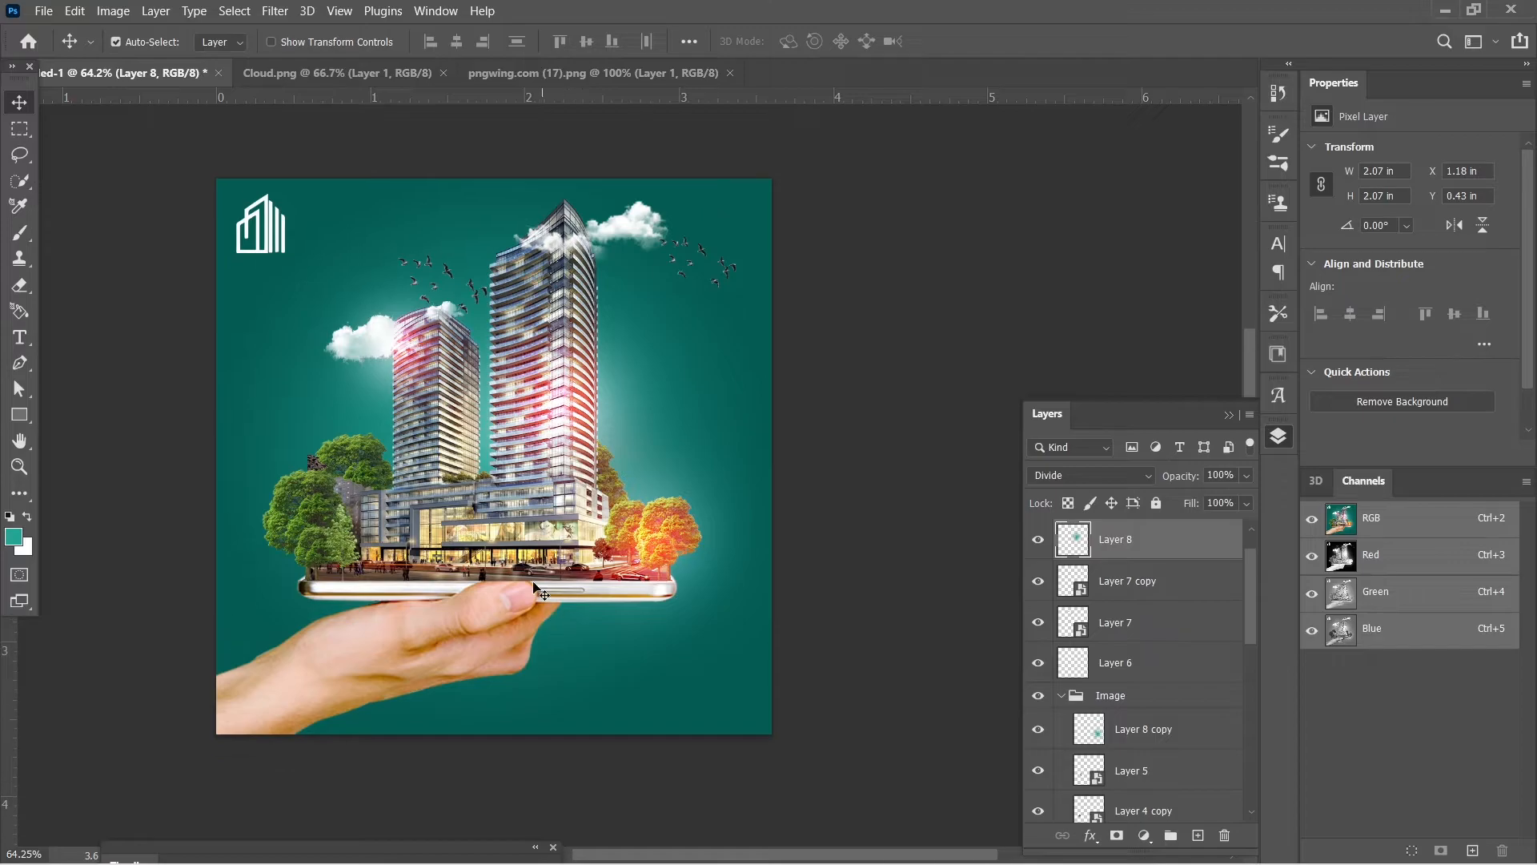
Step: Add a black drop shadow to the hand layer with about 38% opacity, 102° angle, 28 px distance, 5% spread and 59 px size
{"action": "left_click", "coordinate": [462, 657]}
{"action": "scroll", "coordinate": [1225, 593], "scroll_direction": "down", "scroll_amount": 3}
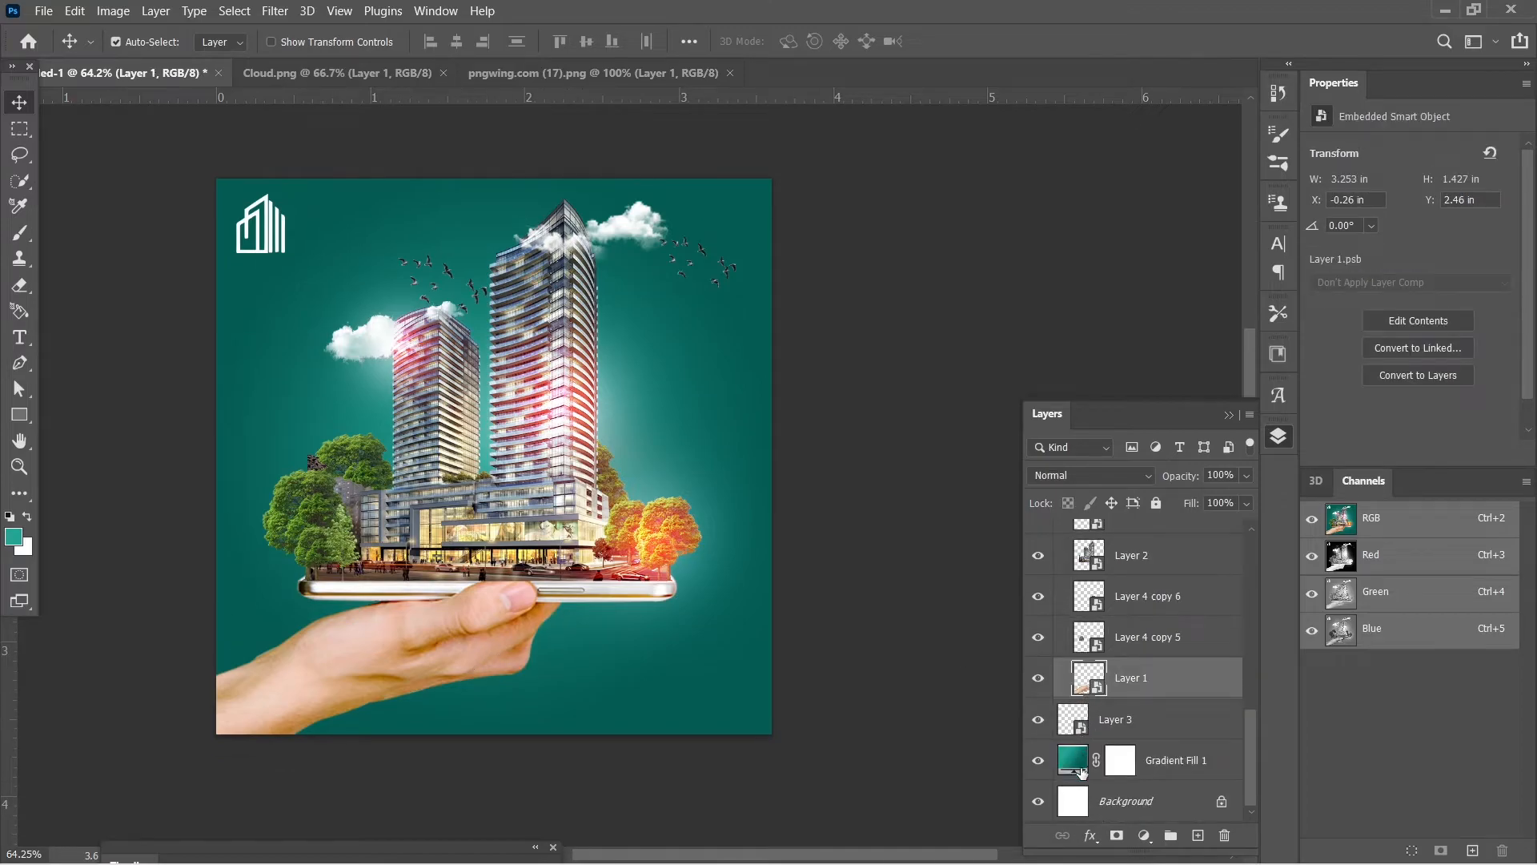
{"action": "left_click", "coordinate": [1090, 835]}
{"action": "left_click", "coordinate": [1077, 827]}
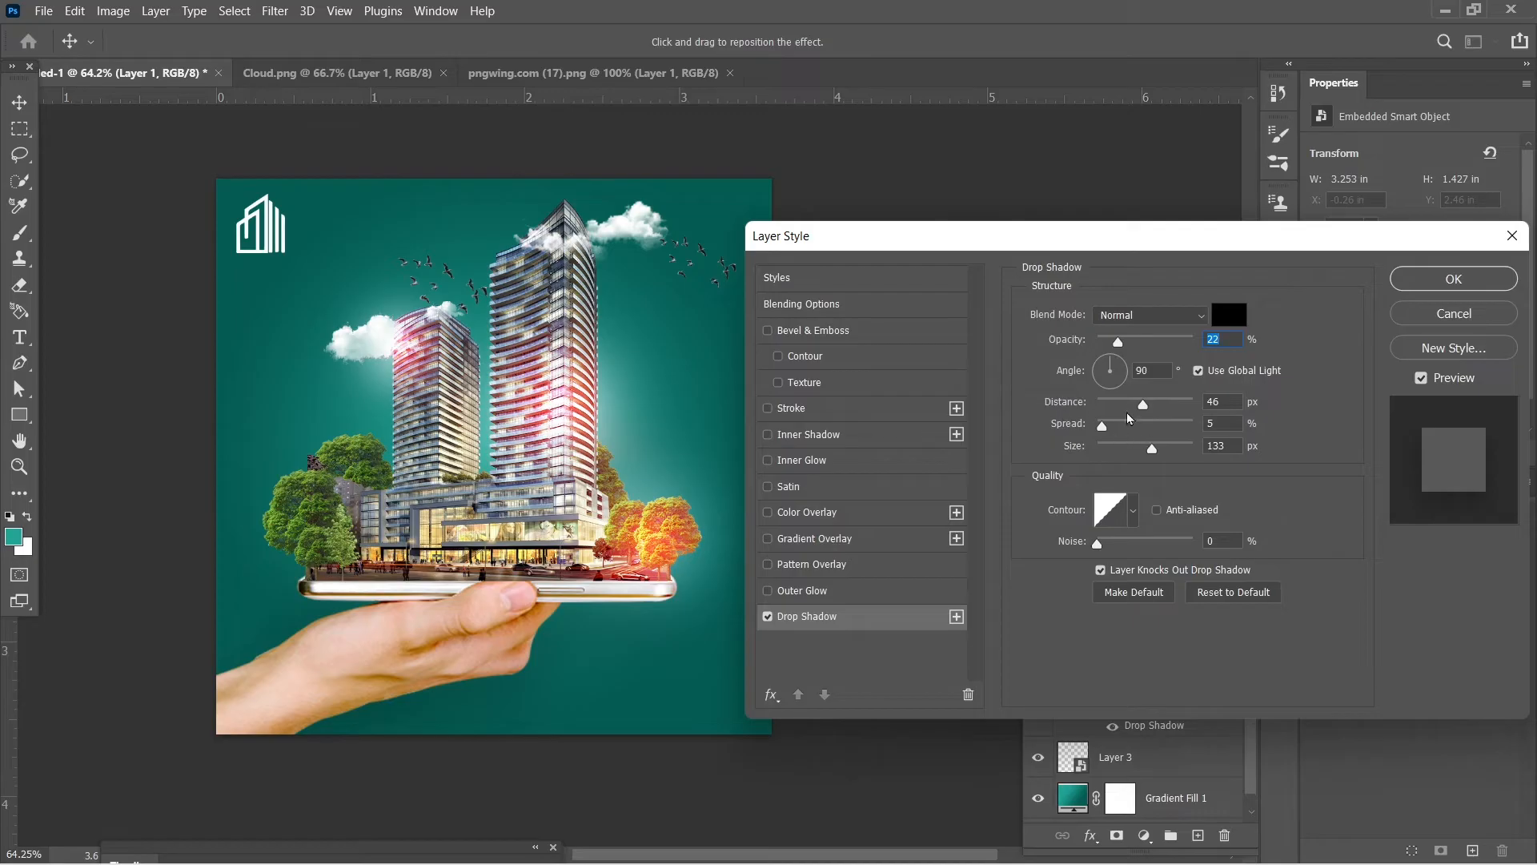
{"action": "mouse_move", "coordinate": [506, 695]}
{"action": "left_mouse_down"}
{"action": "mouse_move", "coordinate": [521, 690]}
{"action": "mouse_move", "coordinate": [494, 686]}
{"action": "left_mouse_up"}
{"action": "left_click_drag", "start_coordinate": [1136, 405], "coordinate": [1110, 405]}
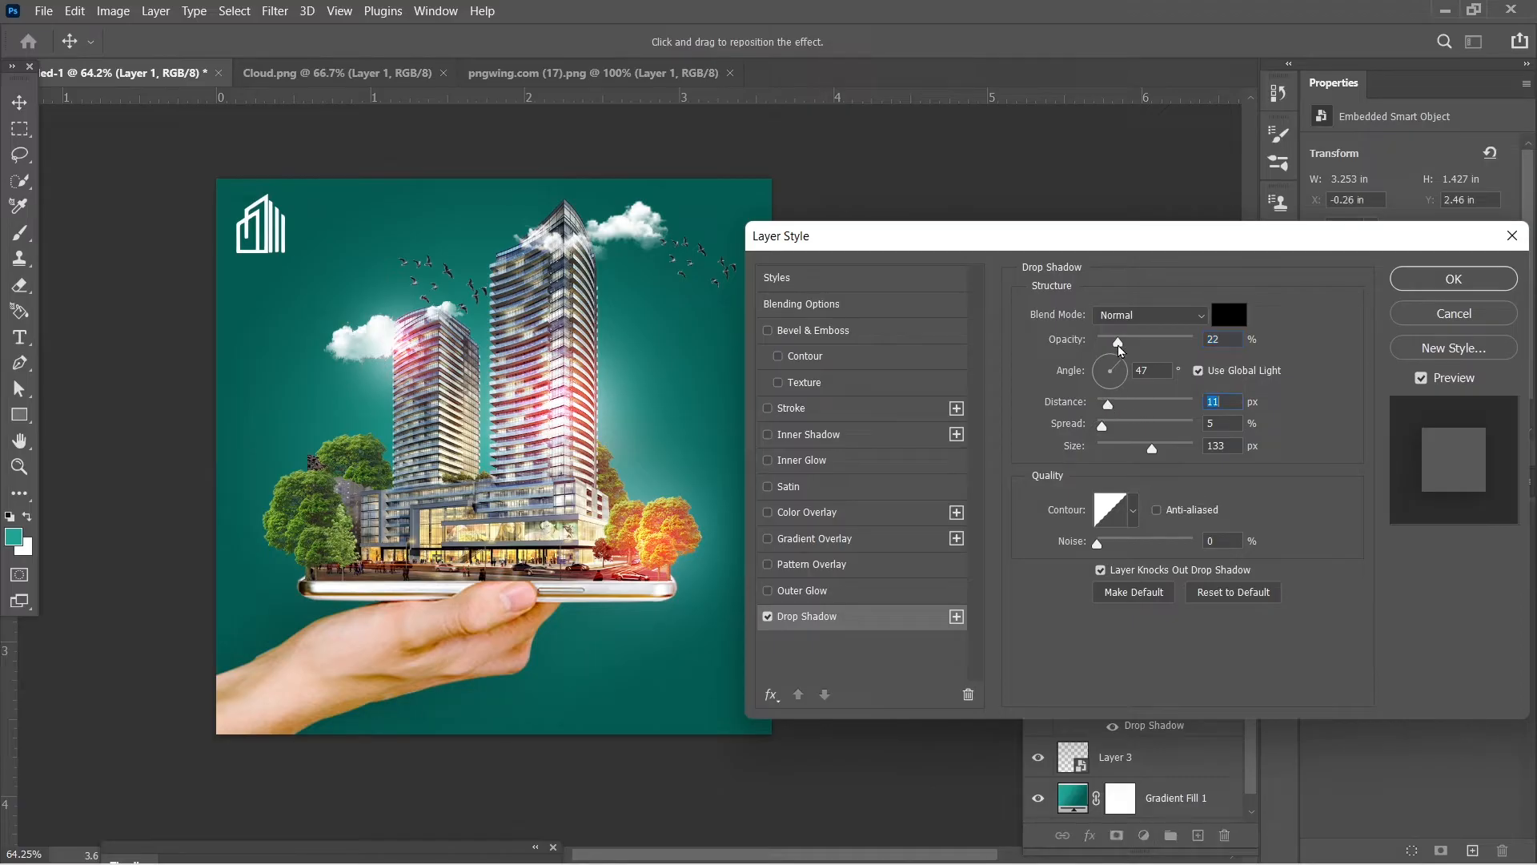
{"action": "left_click_drag", "start_coordinate": [1118, 343], "coordinate": [1146, 339]}
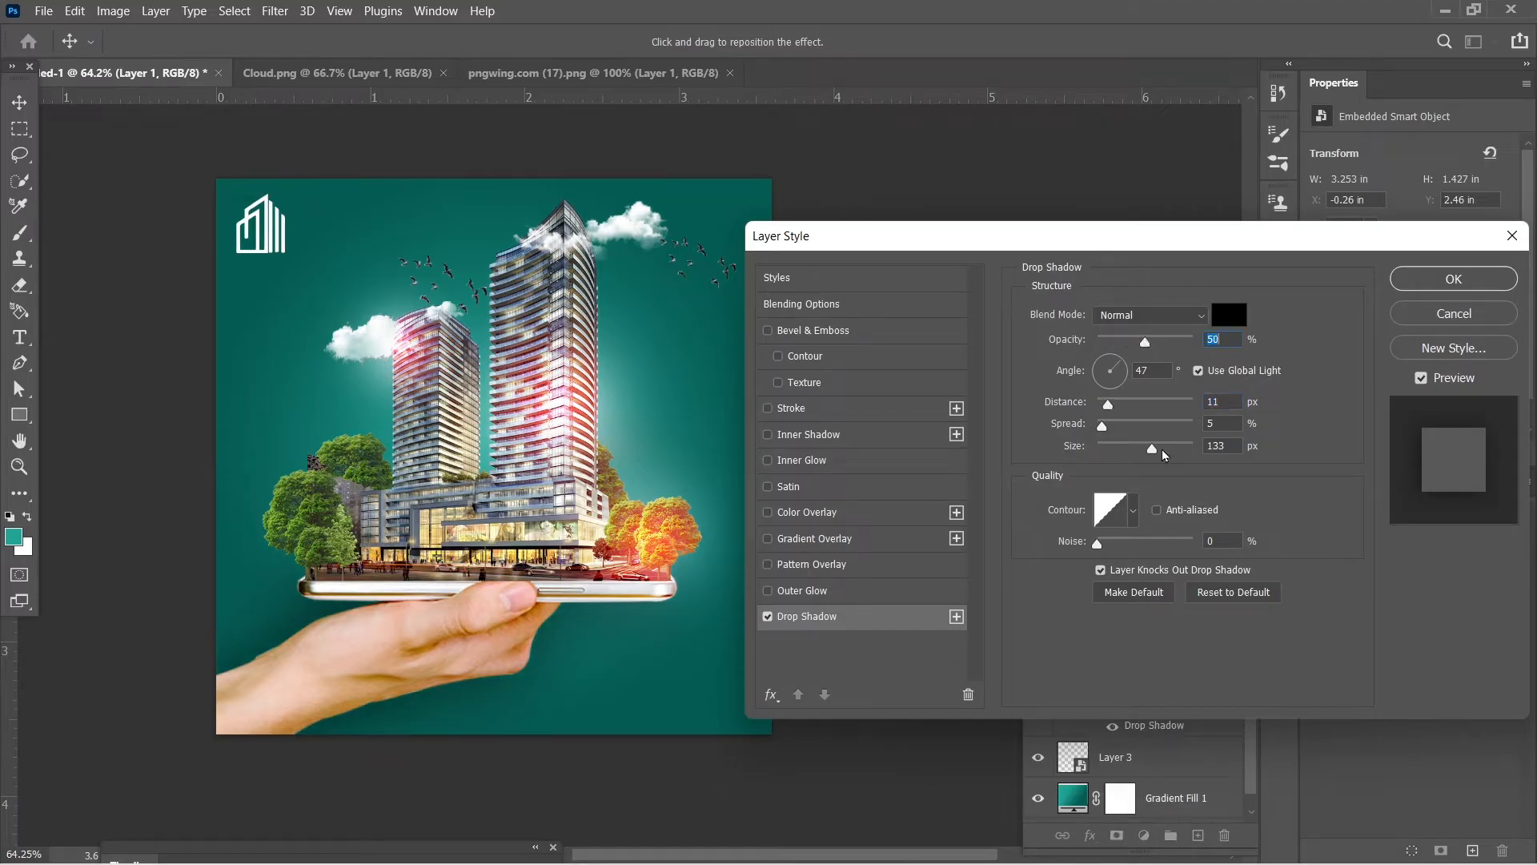
{"action": "left_click_drag", "start_coordinate": [1152, 448], "coordinate": [1124, 450]}
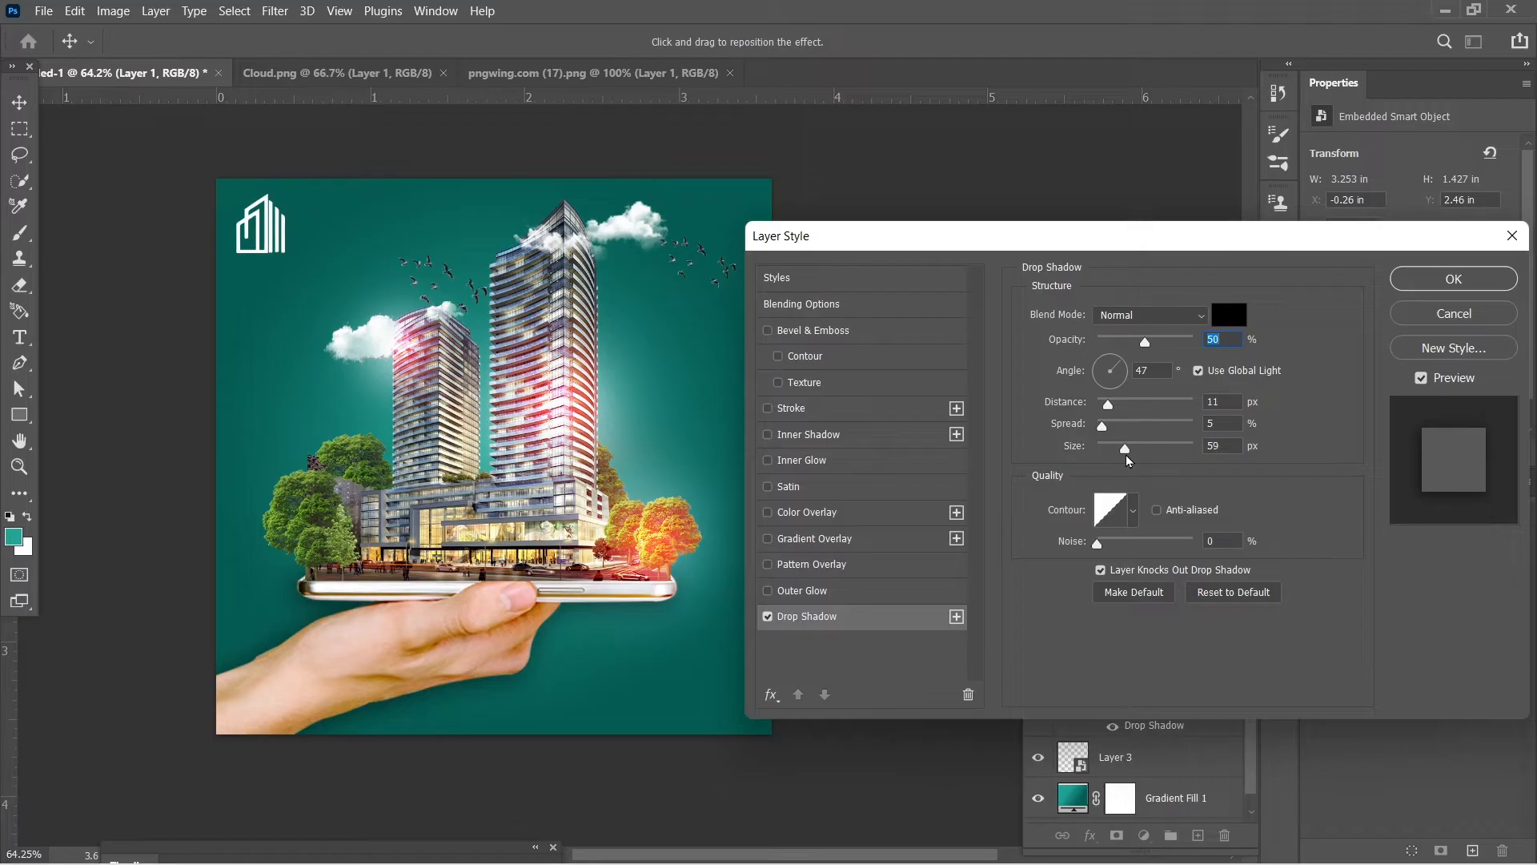
{"action": "left_click_drag", "start_coordinate": [567, 648], "coordinate": [575, 656]}
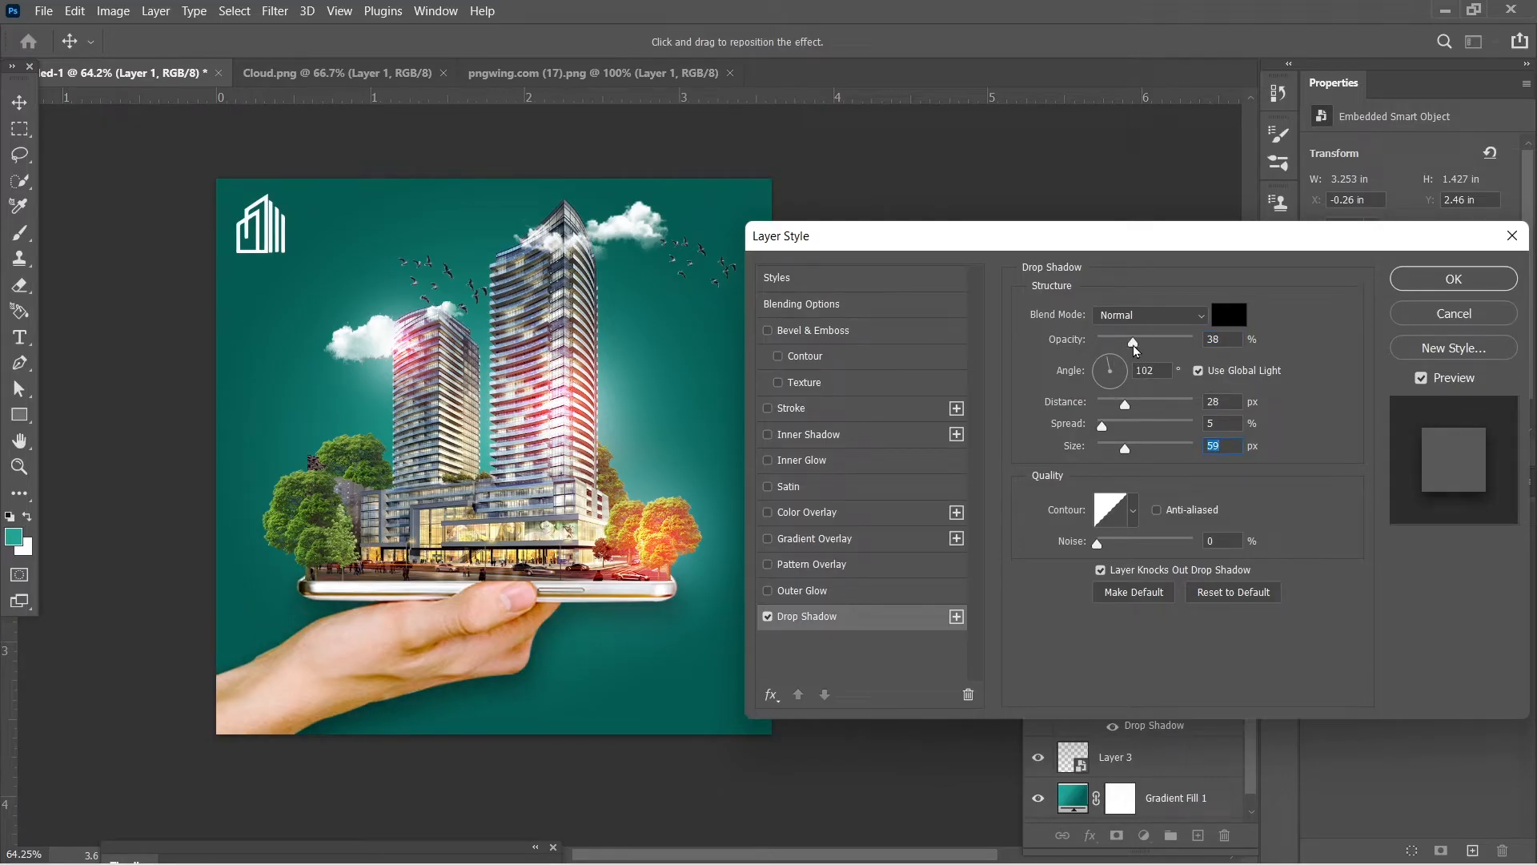
{"action": "key", "text": "Return"}
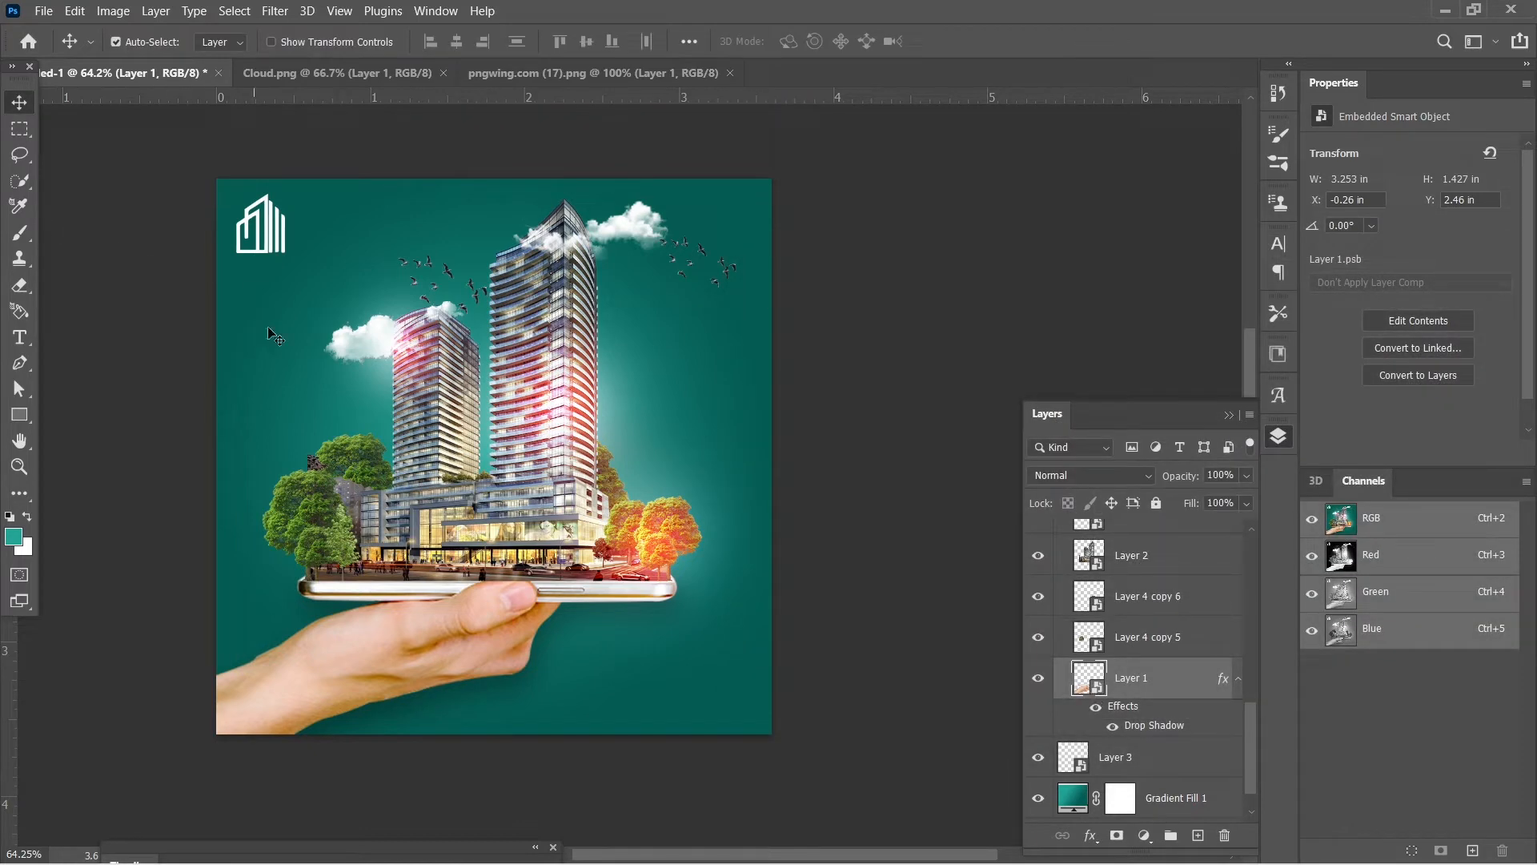
Step: Examine the hand's shadow and the glows on the towers and trees, both close up and in the whole poster
{"action": "scroll", "coordinate": [587, 418], "scroll_direction": "up", "scroll_amount": 1}
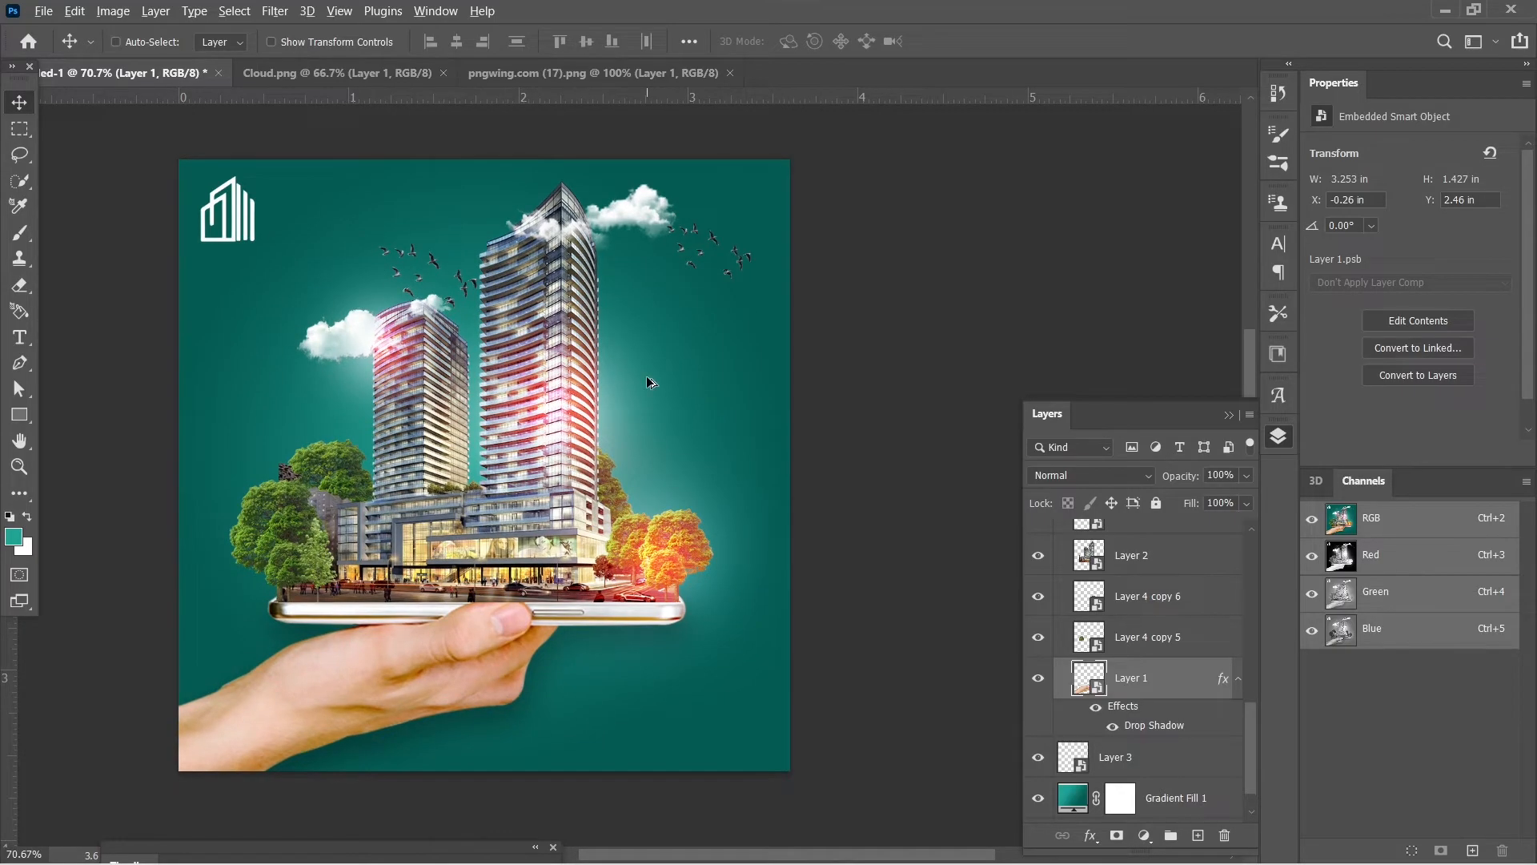
{"action": "scroll", "coordinate": [658, 352], "scroll_direction": "down", "scroll_amount": 2}
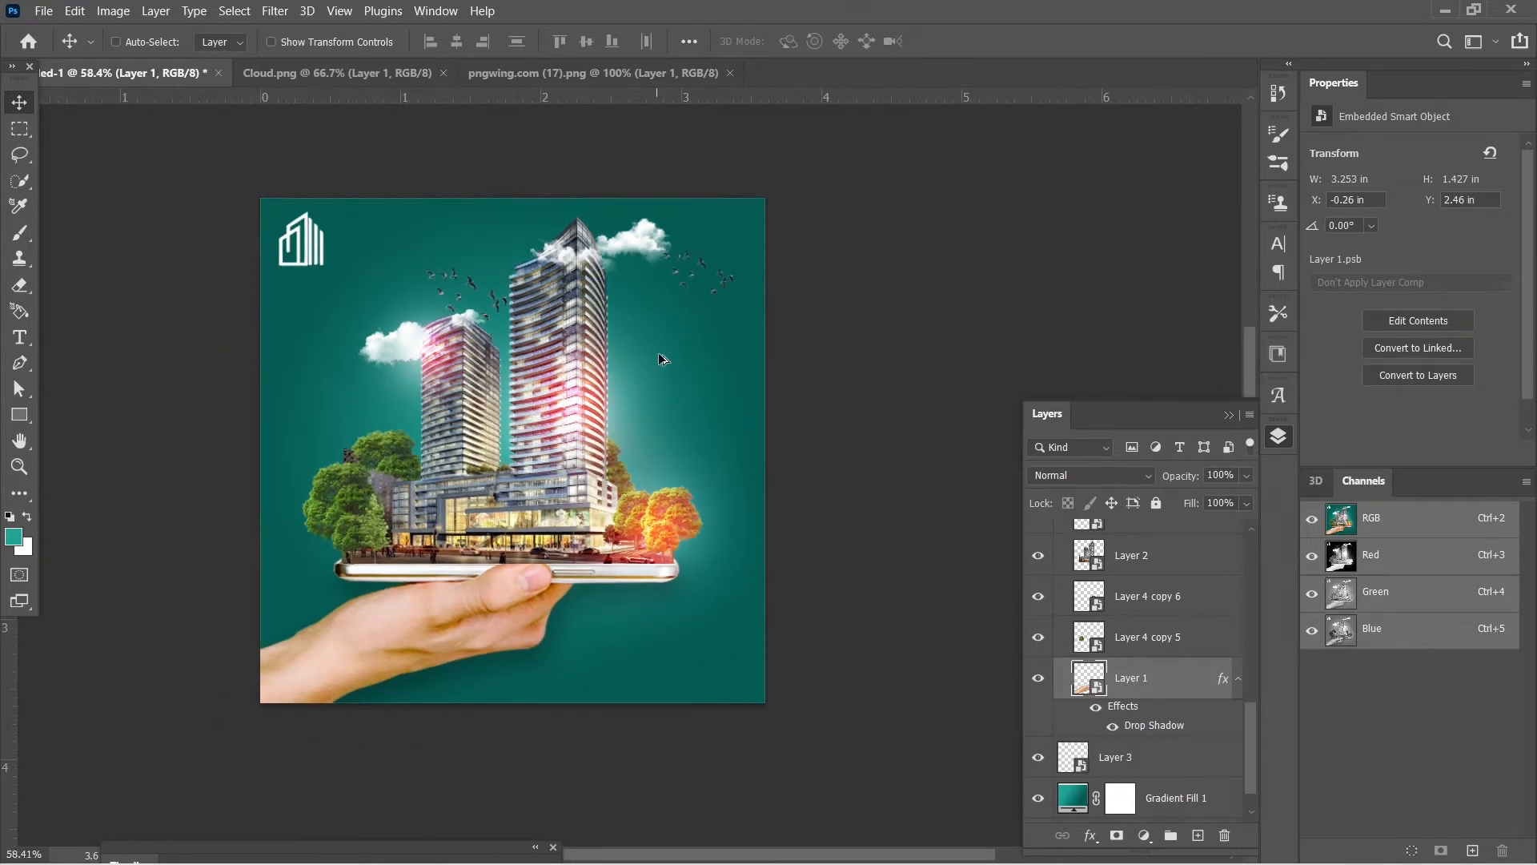
{"action": "scroll", "coordinate": [658, 338], "scroll_direction": "up", "scroll_amount": 2}
{"action": "scroll", "coordinate": [653, 419], "scroll_direction": "down", "scroll_amount": 1}
{"action": "key", "text": "ctrl"}
{"action": "scroll", "coordinate": [654, 420], "scroll_direction": "up", "scroll_amount": 3}
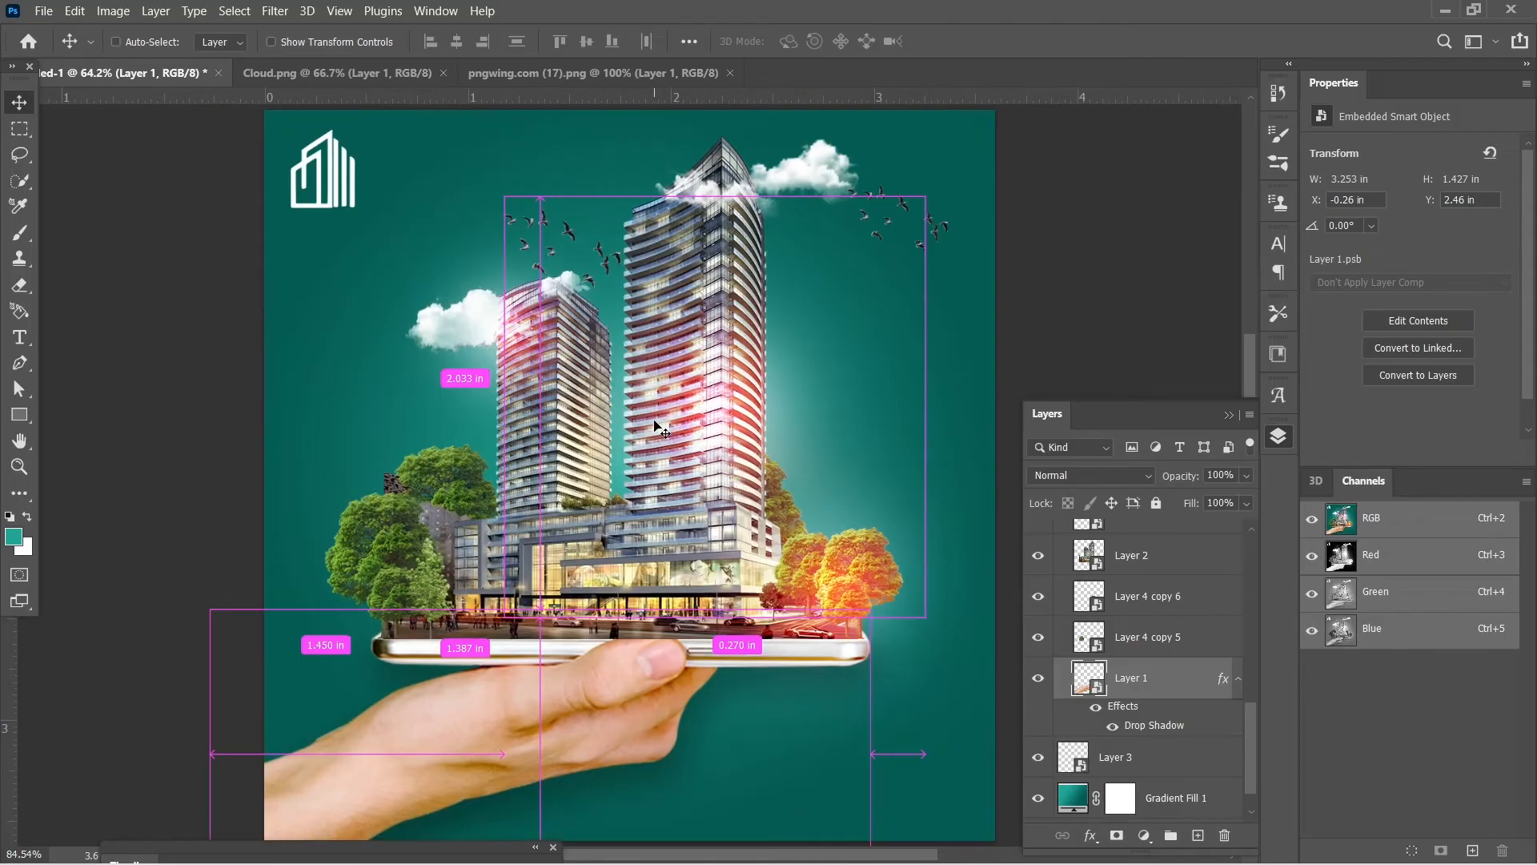
{"action": "scroll", "coordinate": [671, 507], "scroll_direction": "down", "scroll_amount": 2}
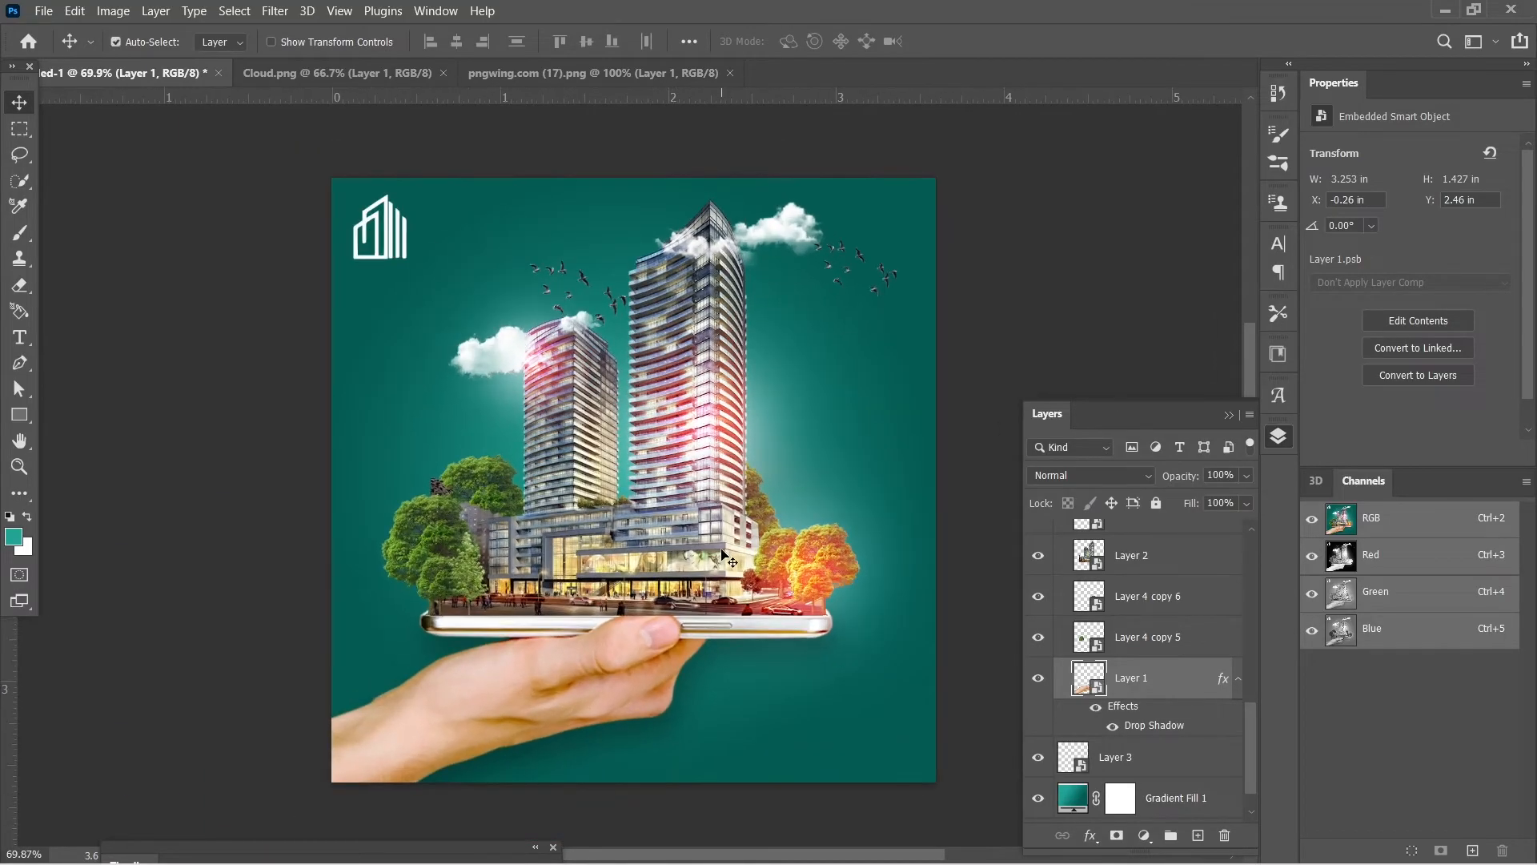
{"action": "scroll", "coordinate": [721, 547], "scroll_direction": "down", "scroll_amount": 2}
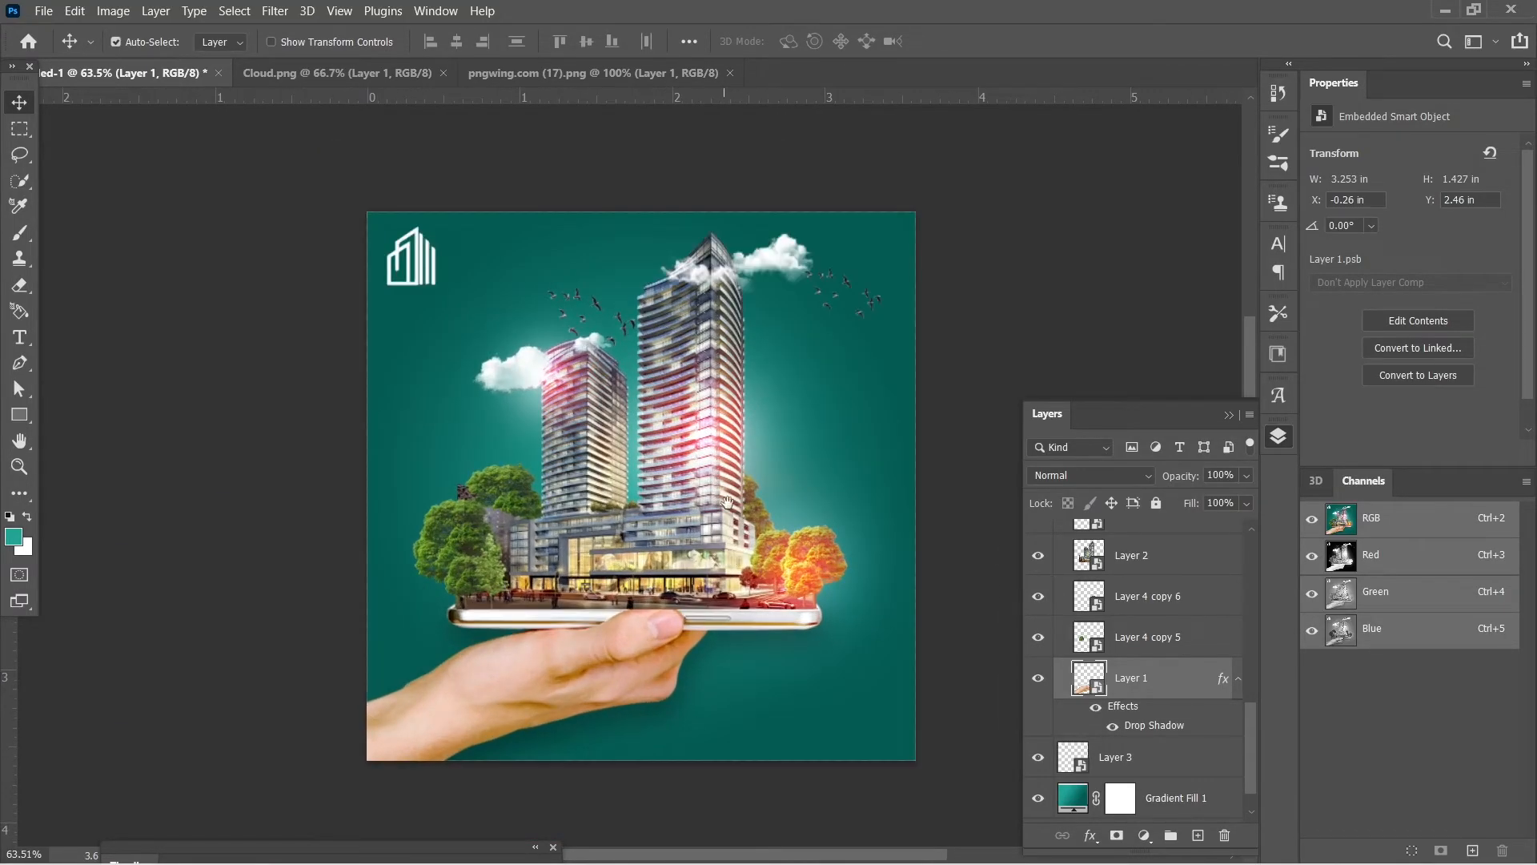
Step: Move the tree glow to the building's left end at X 0, Y 1.04 in, and lower the tall tower's glow to Y 0.65 in
{"action": "scroll", "coordinate": [728, 552], "scroll_direction": "up", "scroll_amount": 1}
{"action": "left_click_drag", "start_coordinate": [811, 623], "coordinate": [533, 565]}
{"action": "scroll", "coordinate": [783, 563], "scroll_direction": "down", "scroll_amount": 2}
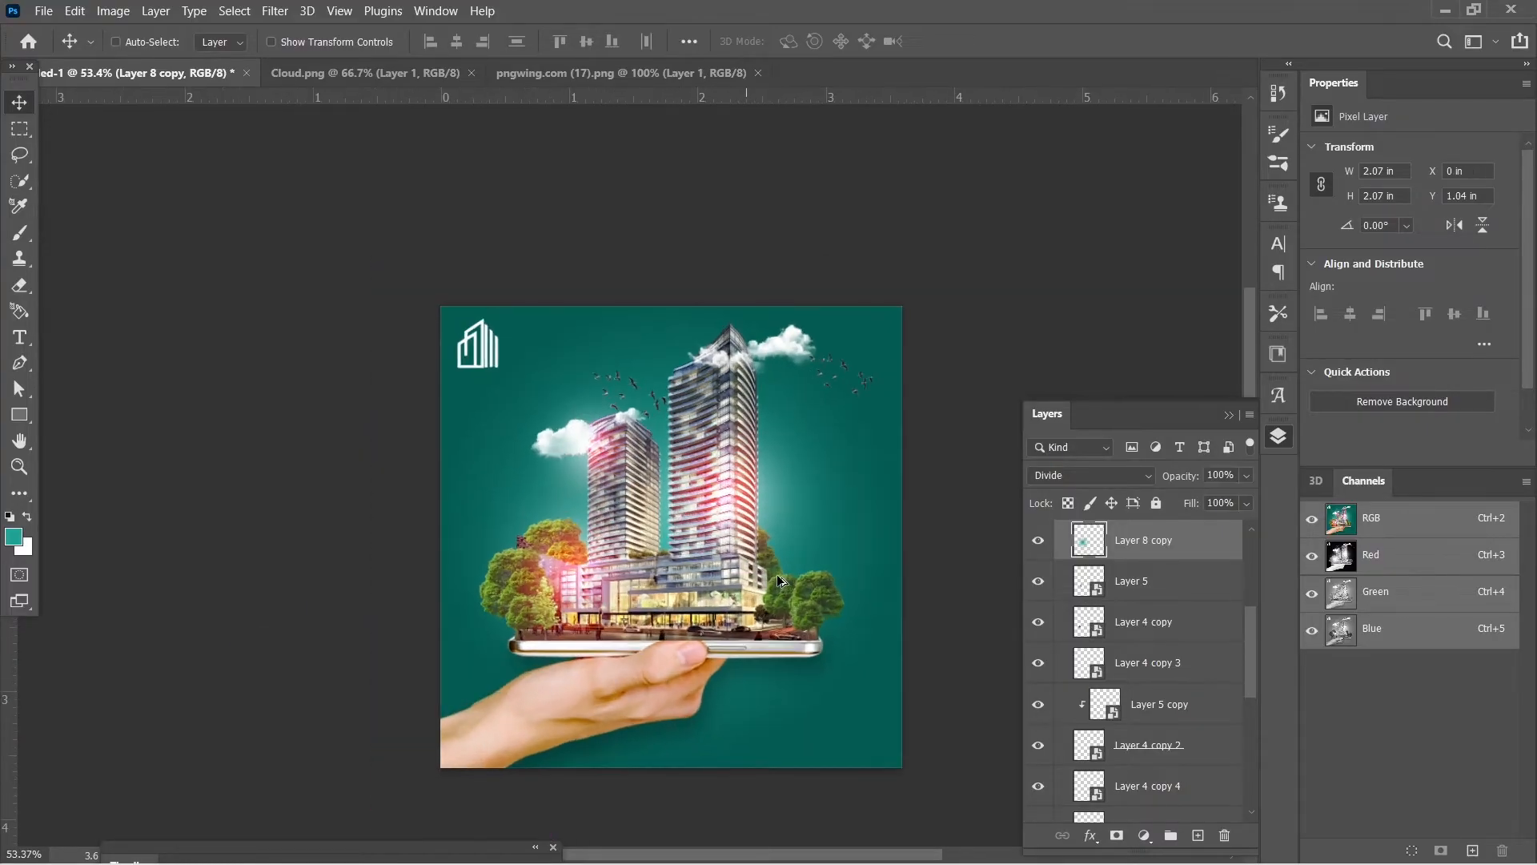
{"action": "left_click_drag", "start_coordinate": [694, 582], "coordinate": [648, 609]}
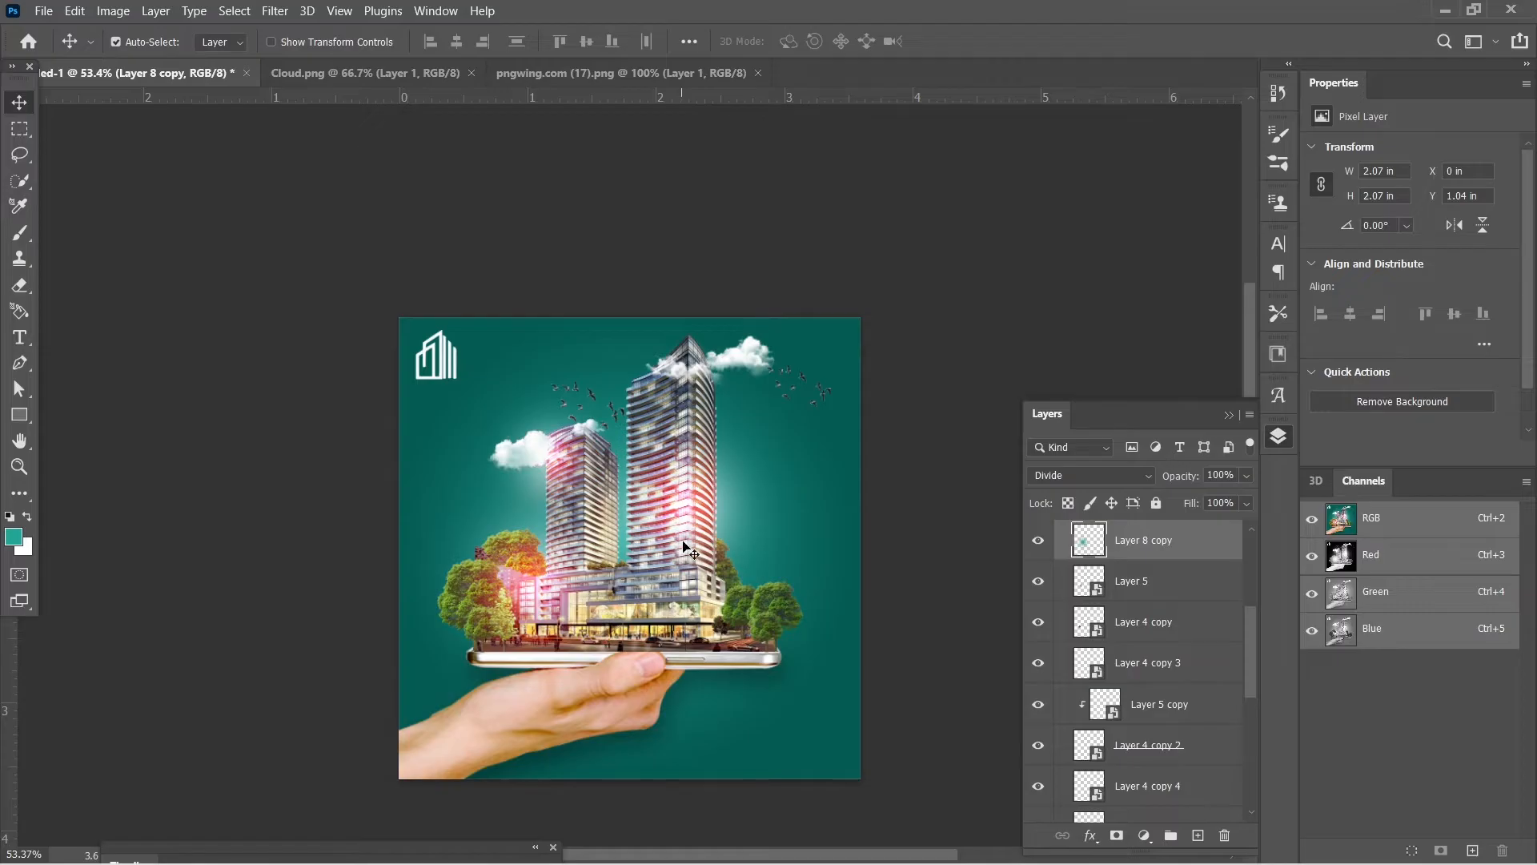
{"action": "left_click_drag", "start_coordinate": [686, 551], "coordinate": [697, 533]}
{"action": "left_click_drag", "start_coordinate": [779, 491], "coordinate": [701, 524]}
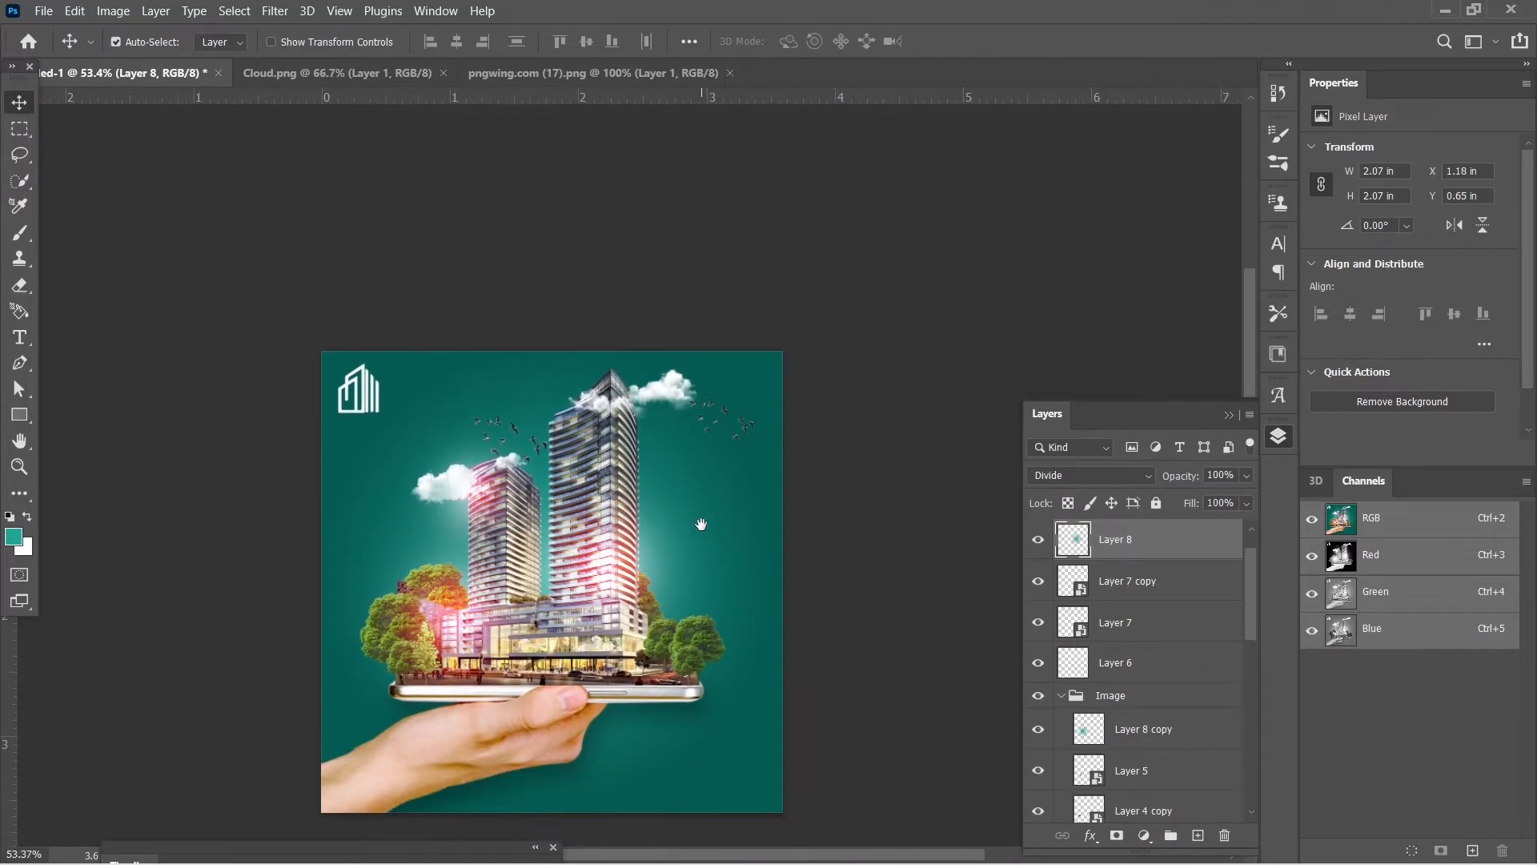
Step: Add the white text "an invitation" in Annisa Slant, 15 pt, beside the tall tower
{"action": "scroll", "coordinate": [743, 474], "scroll_direction": "down", "scroll_amount": 2}
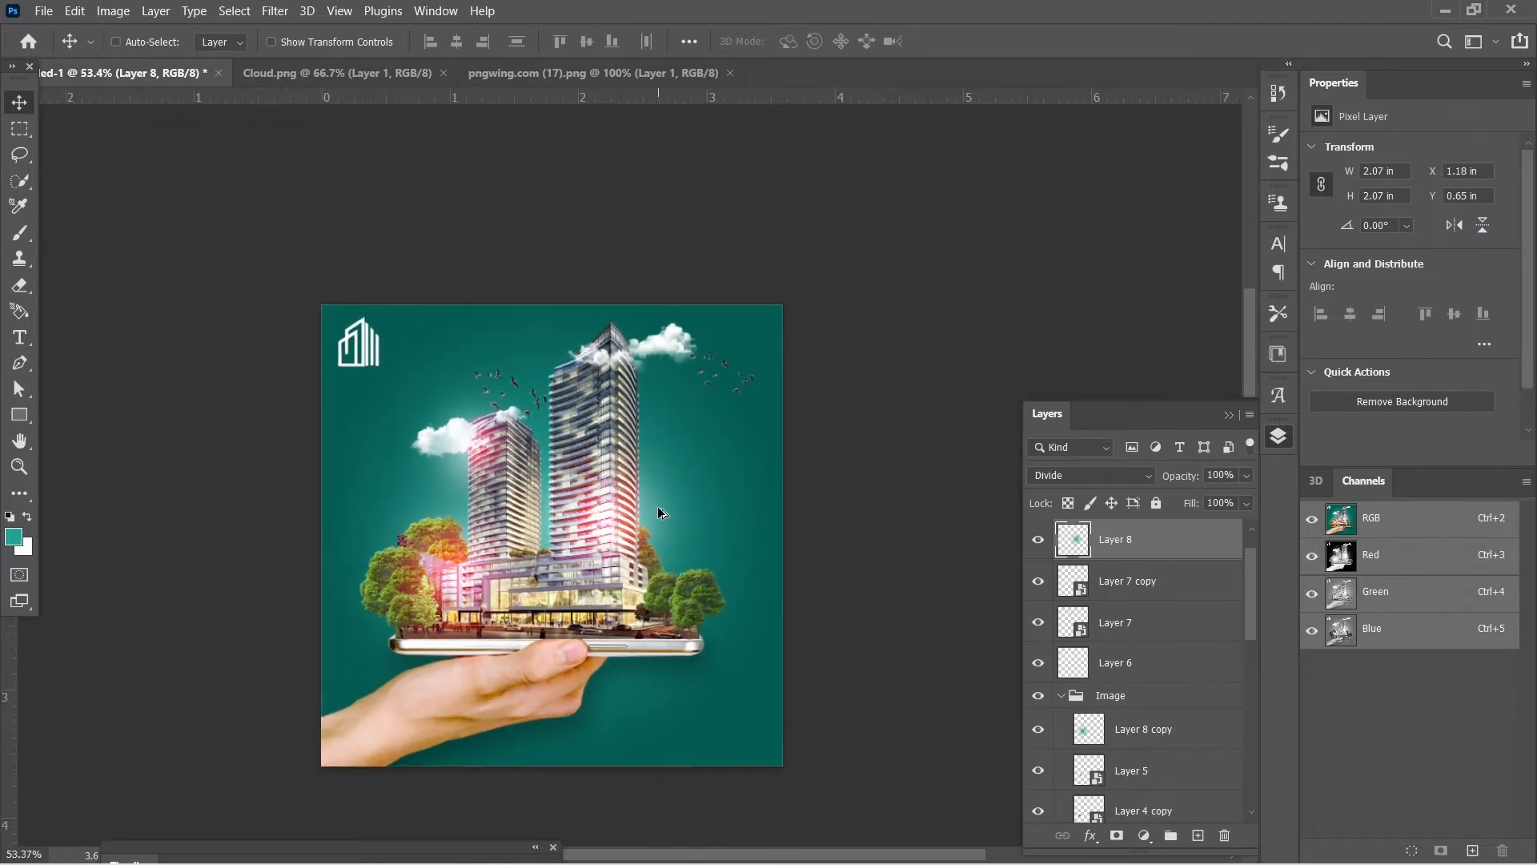
{"action": "scroll", "coordinate": [658, 513], "scroll_direction": "up", "scroll_amount": 1}
{"action": "key", "text": "t"}
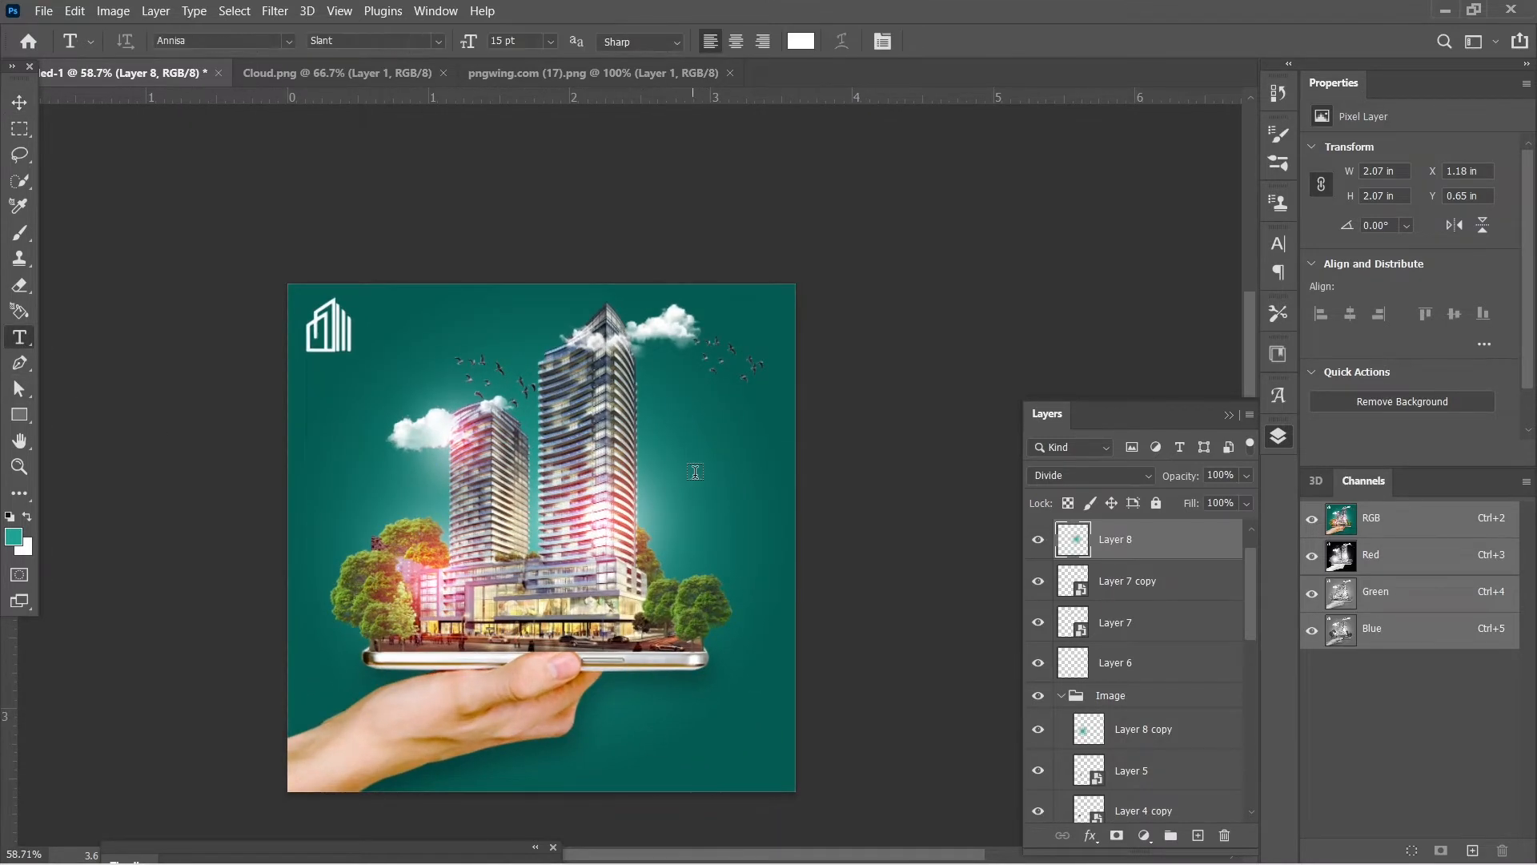
{"action": "left_click", "coordinate": [695, 472]}
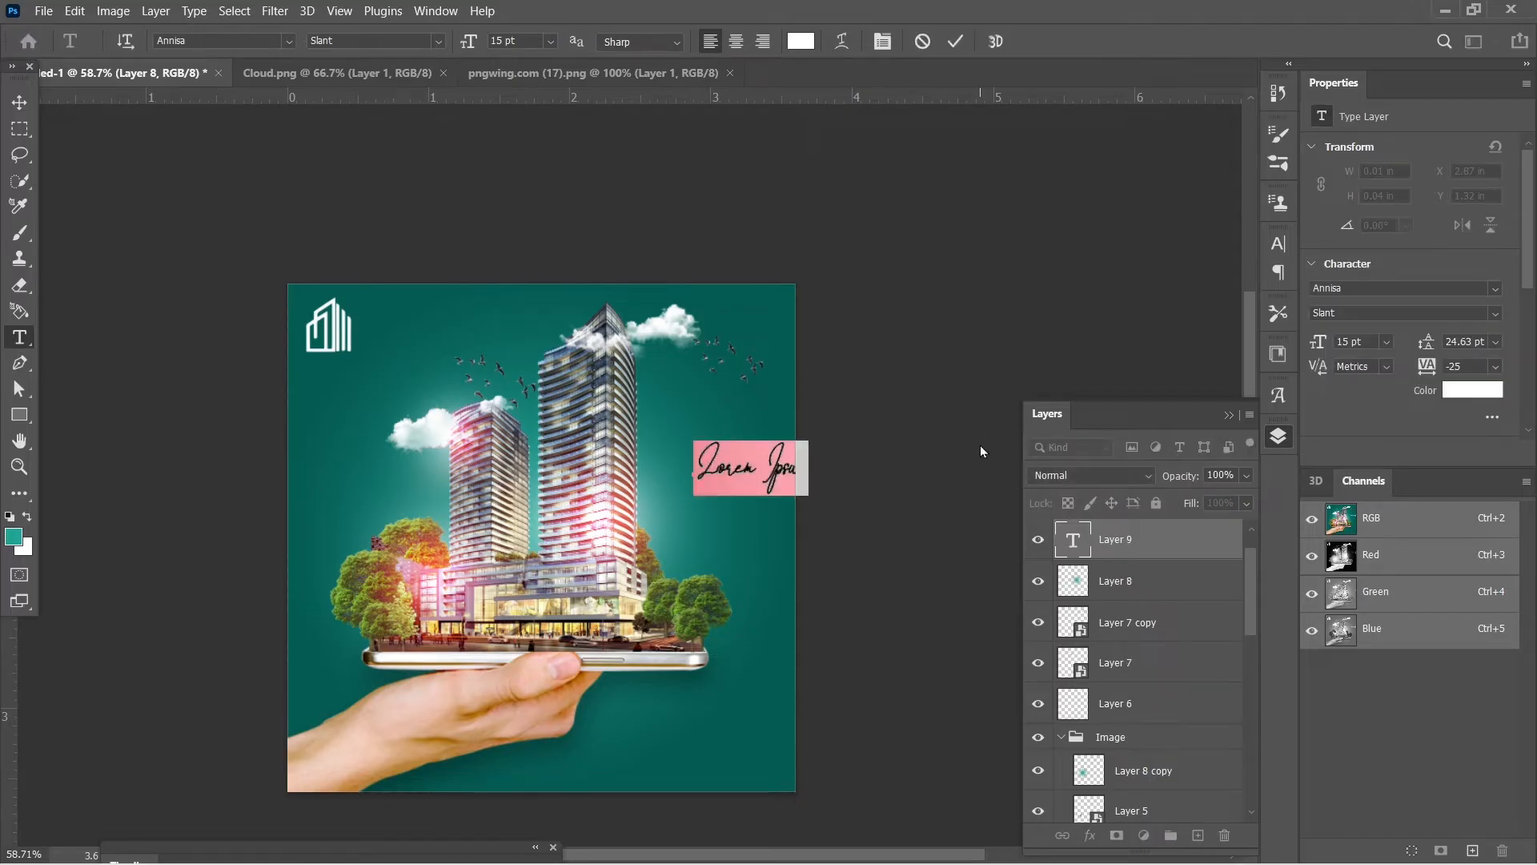
{"action": "type", "text": "ak"}
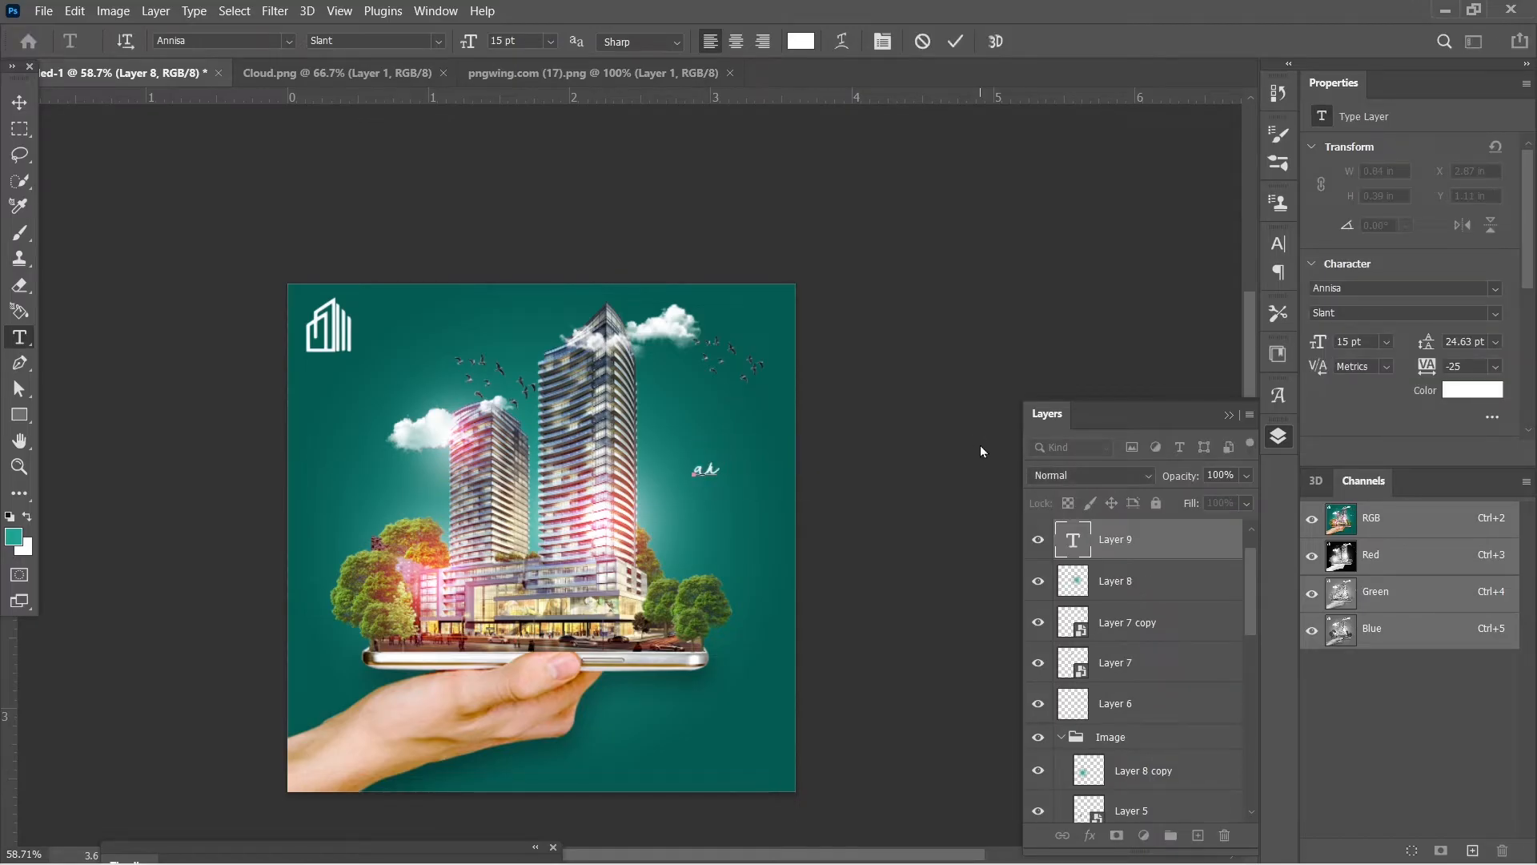
{"action": "type", "text": " invitati"}
{"action": "left_click", "coordinate": [17, 99]}
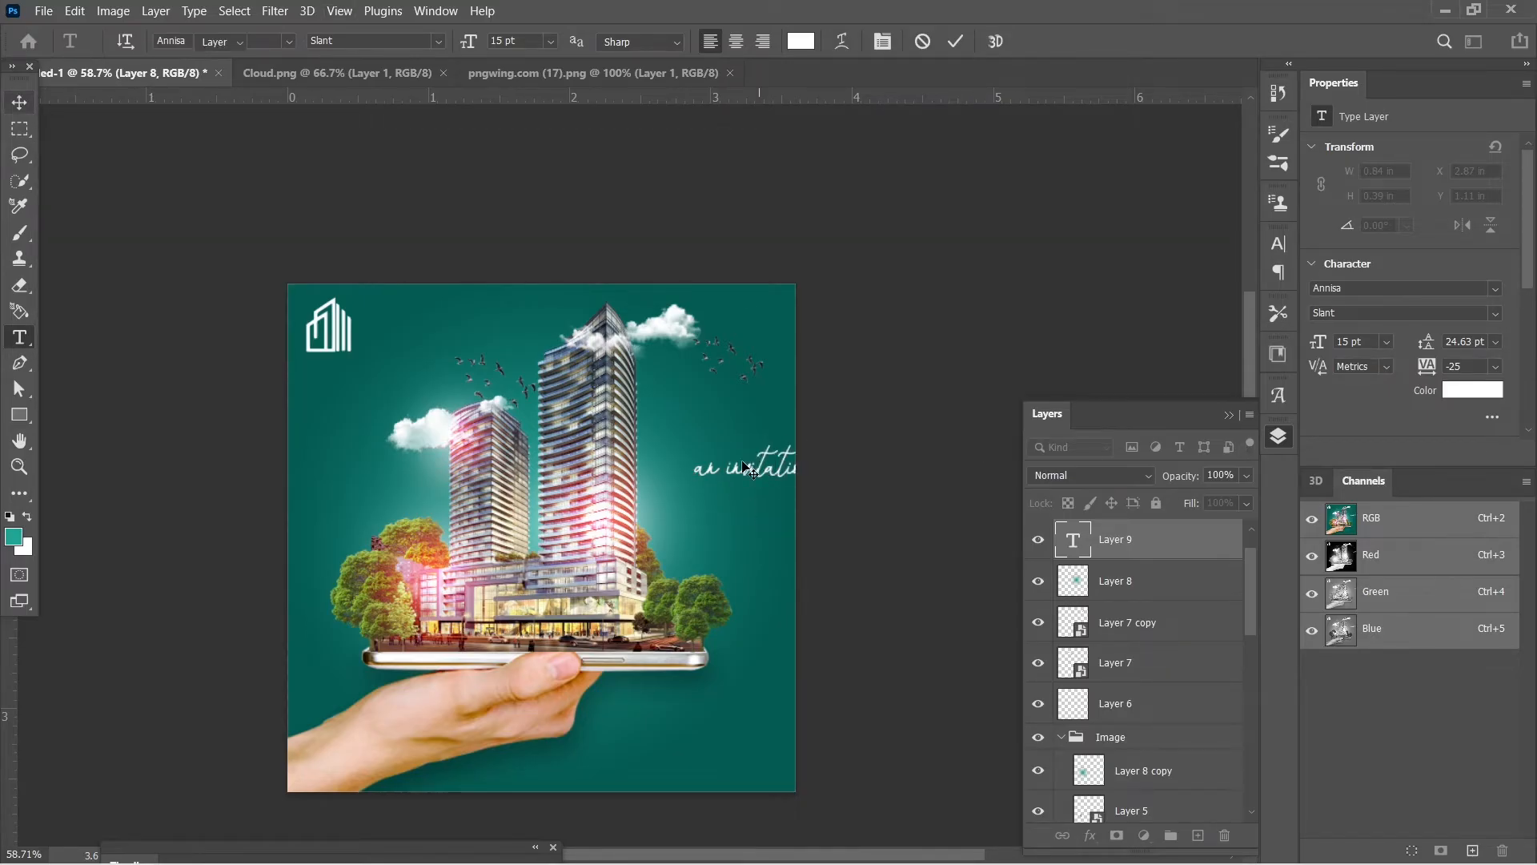
Step: Duplicate the "an invitation" text just below itself and change the copy's wording to "Living"
{"action": "left_click_drag", "start_coordinate": [744, 474], "coordinate": [718, 529], "text": "alt"}
{"action": "double_click", "coordinate": [1072, 539]}
{"action": "type", "text": "L"}
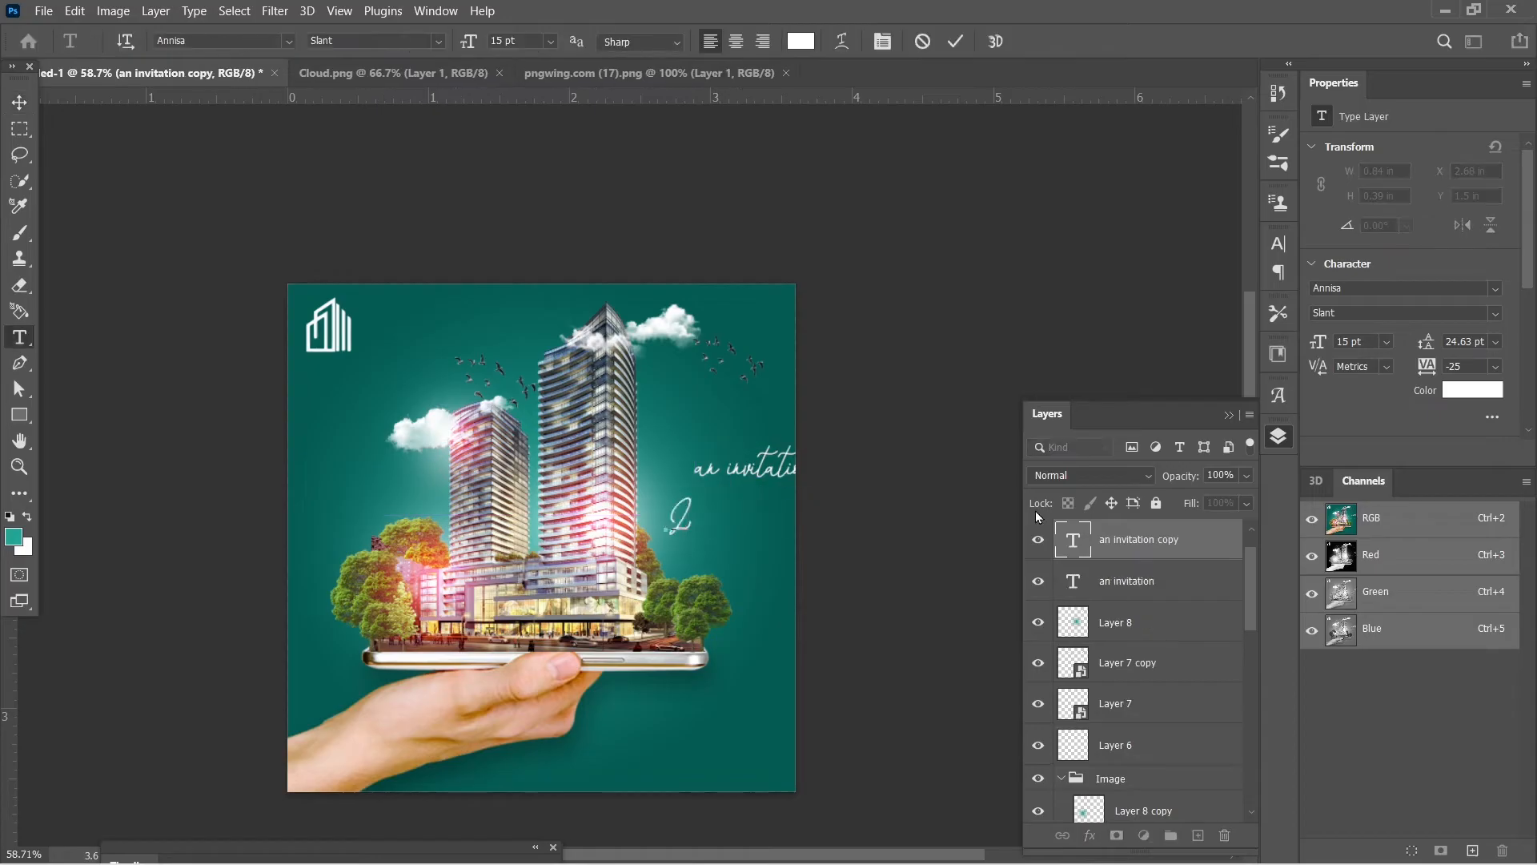
{"action": "type", "text": "iving"}
{"action": "left_click", "coordinate": [955, 41]}
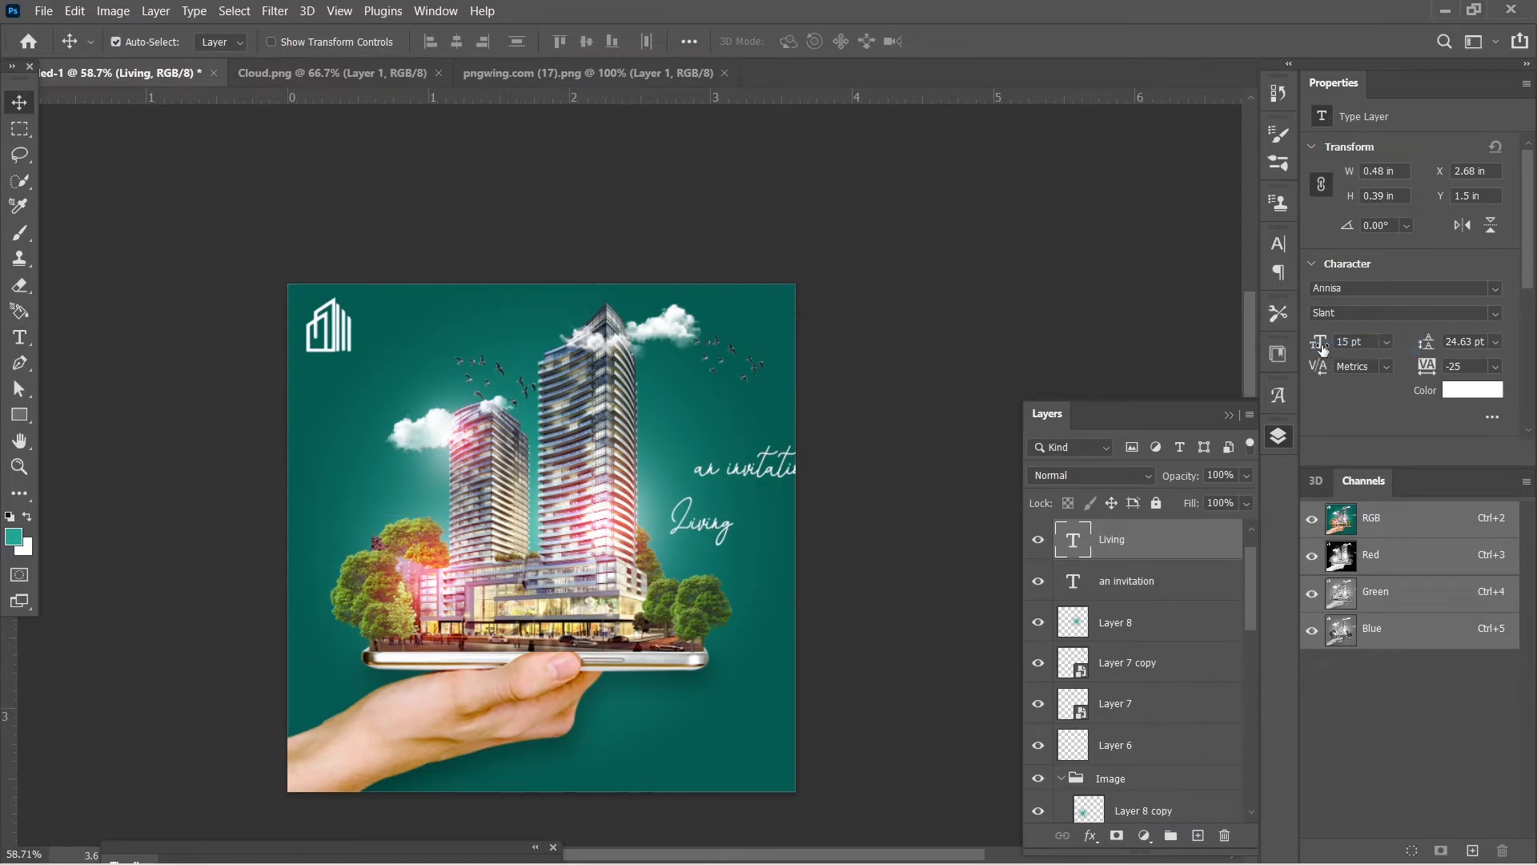
Step: Enlarge the "Living" text to about 26.22 pt and place it at X 2.58 in, Y 1.25 in
{"action": "left_click", "coordinate": [1279, 243]}
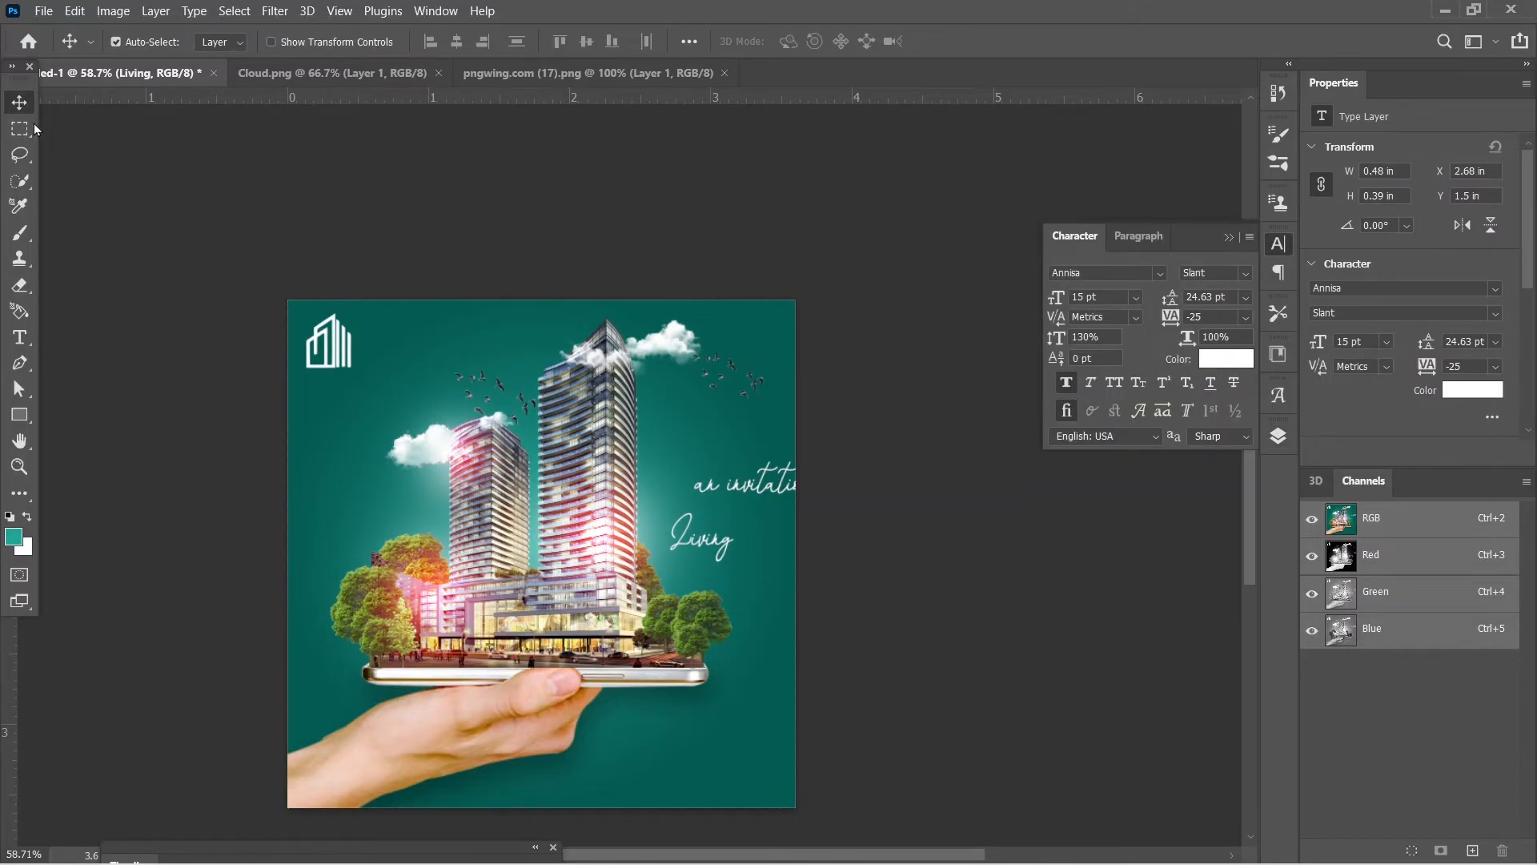
{"action": "scroll", "coordinate": [725, 516], "scroll_direction": "up", "scroll_amount": 3}
{"action": "key", "text": "ctrl+t"}
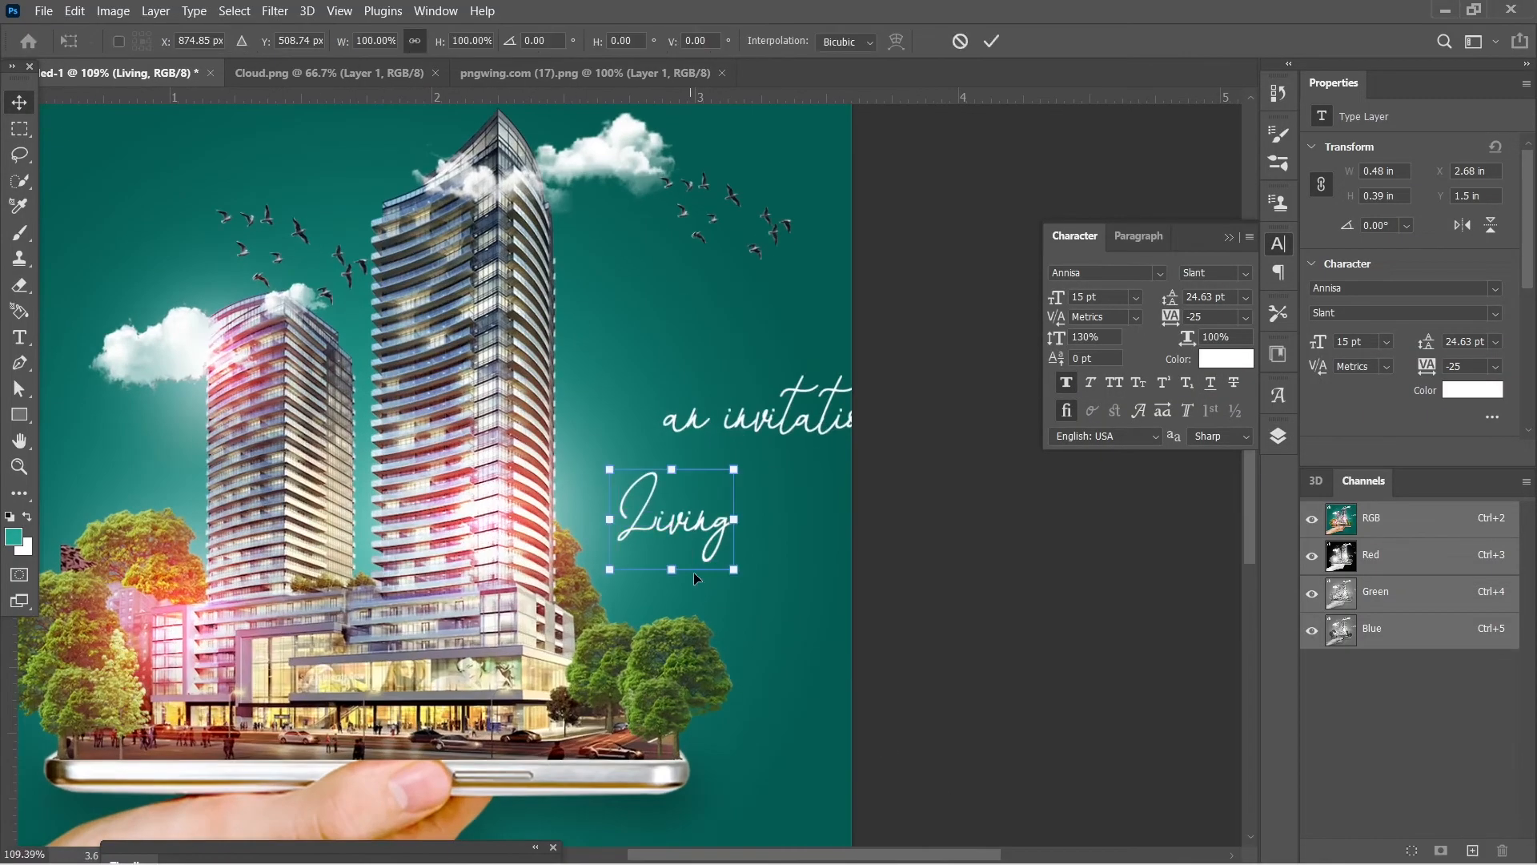
{"action": "left_click_drag", "start_coordinate": [735, 570], "coordinate": [816, 669]}
{"action": "left_click_drag", "start_coordinate": [778, 572], "coordinate": [753, 501]}
{"action": "key", "text": "Return"}
Step: Move "an invitation" above "Living" to about X 2.63 in, Y 0.87 in, and change its font to Roboto Thin
{"action": "left_click_drag", "start_coordinate": [788, 424], "coordinate": [761, 369]}
{"action": "right_click", "coordinate": [780, 423]}
{"action": "left_click", "coordinate": [824, 437]}
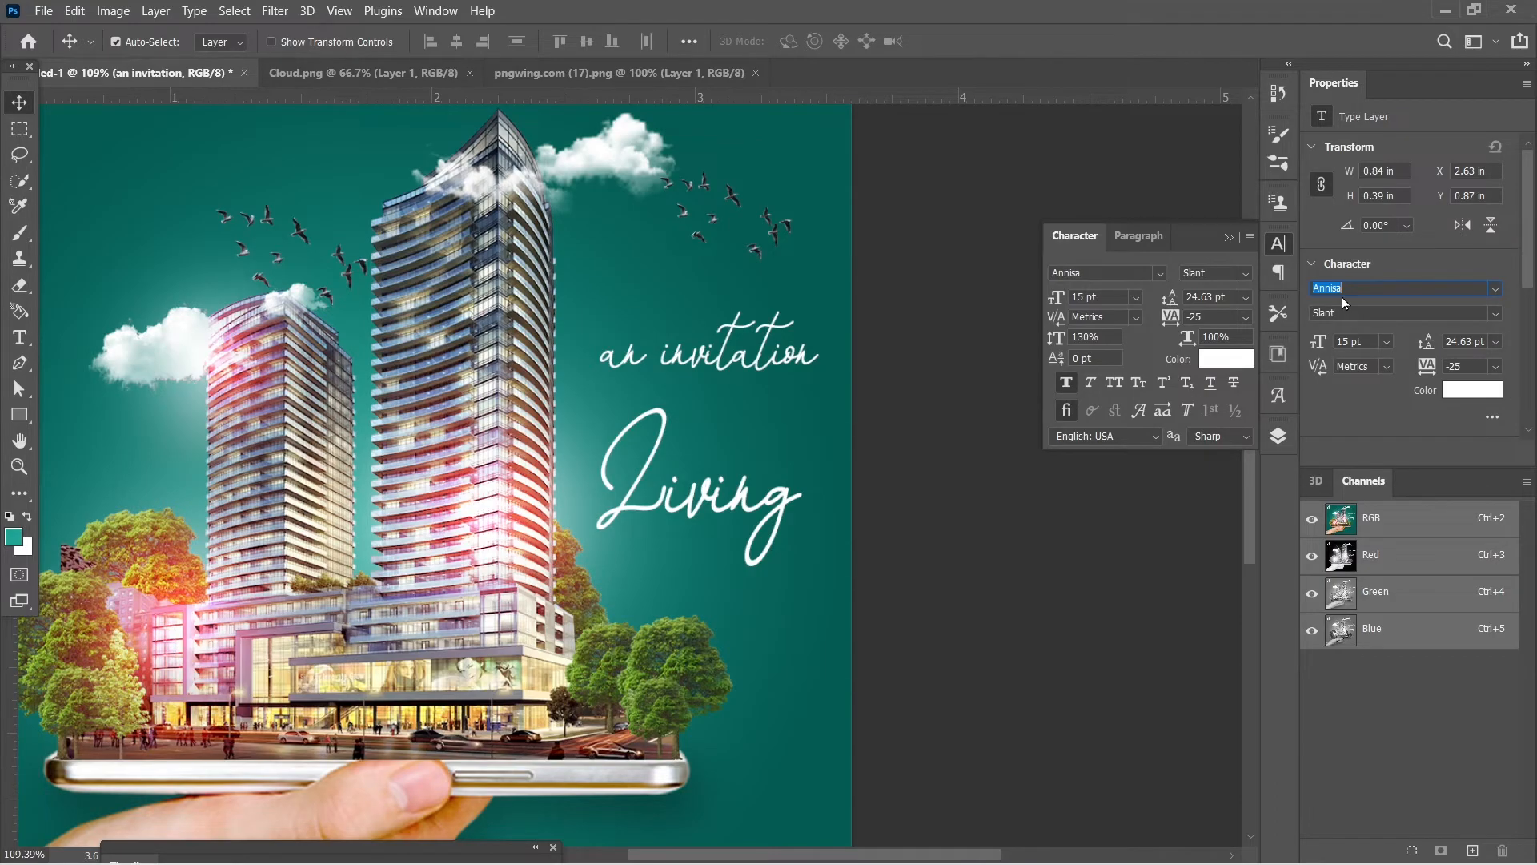
{"action": "type", "text": "robo"}
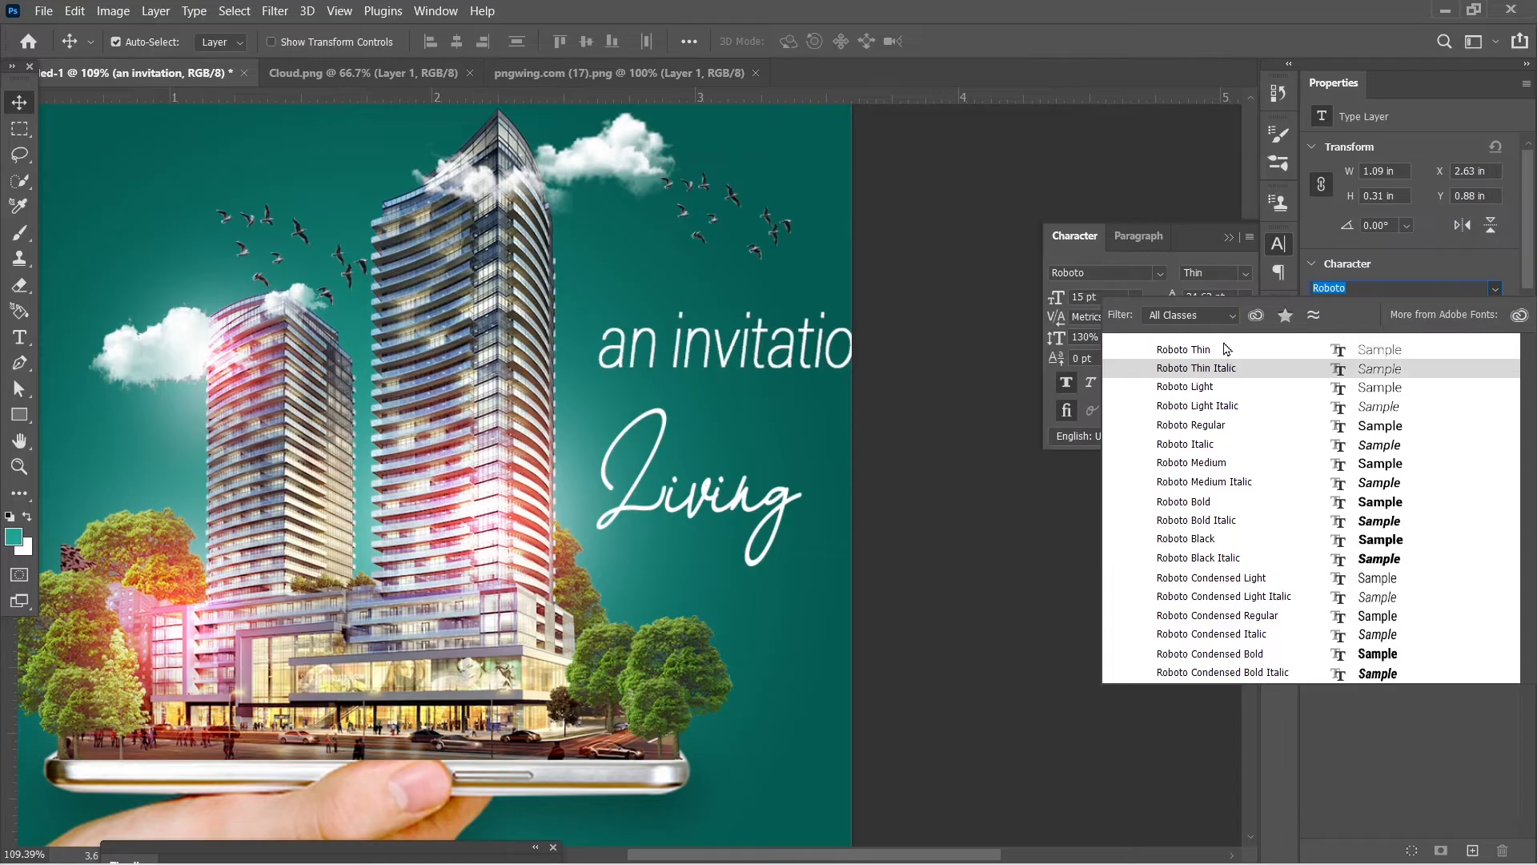
{"action": "left_click", "coordinate": [1221, 350]}
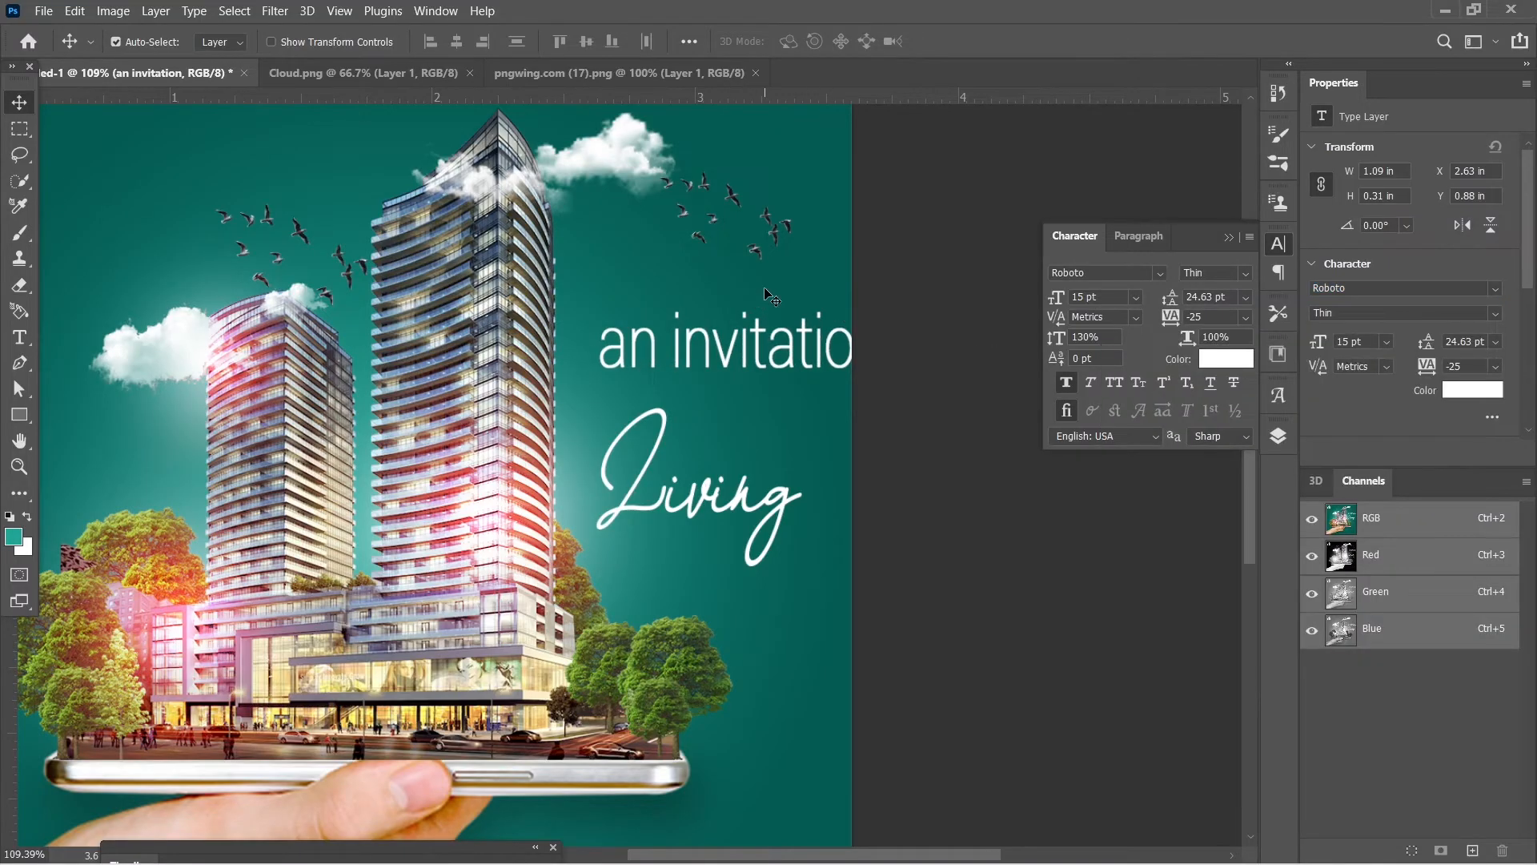
Step: Shrink "an invitation" to about 5.69 pt and place it over "Living" at X 2.92 in, Y 1.36 in
{"action": "key", "text": "ctrl+t"}
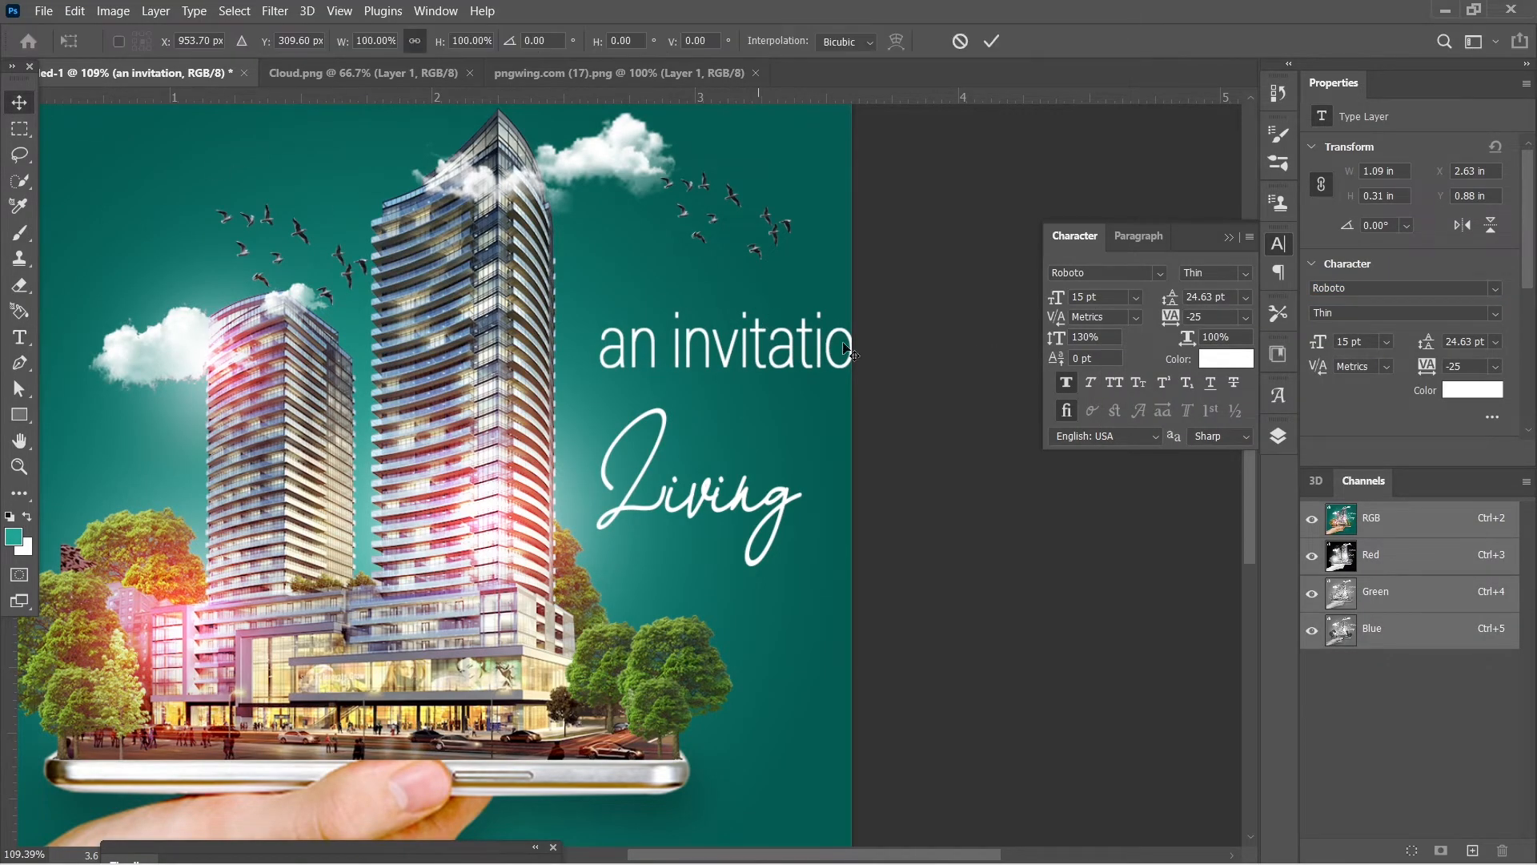
{"action": "left_click_drag", "start_coordinate": [740, 305], "coordinate": [741, 320]}
{"action": "left_click_drag", "start_coordinate": [880, 321], "coordinate": [758, 460]}
{"action": "key", "text": "Return"}
Step: Change the colour of the "an invitation" text to black
{"action": "left_click", "coordinate": [1226, 359]}
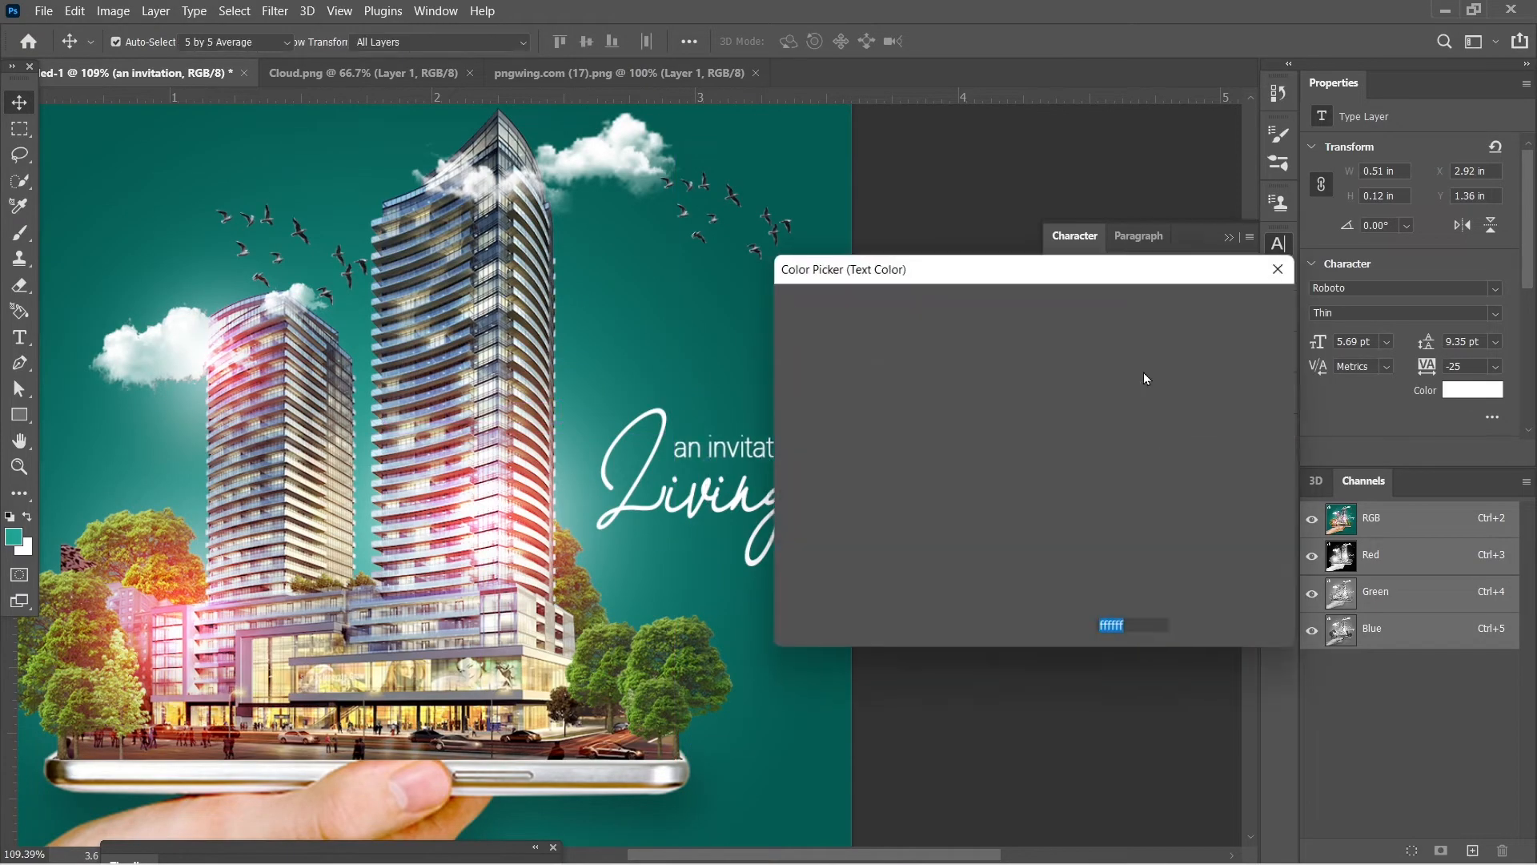
{"action": "left_click_drag", "start_coordinate": [980, 489], "coordinate": [1289, 795]}
{"action": "key", "text": "Return"}
Step: Shift the "an invitation" text closer to the capital L of "Living", to X 2.9 in, Y 1.37 in
{"action": "scroll", "coordinate": [801, 460], "scroll_direction": "up", "scroll_amount": 4}
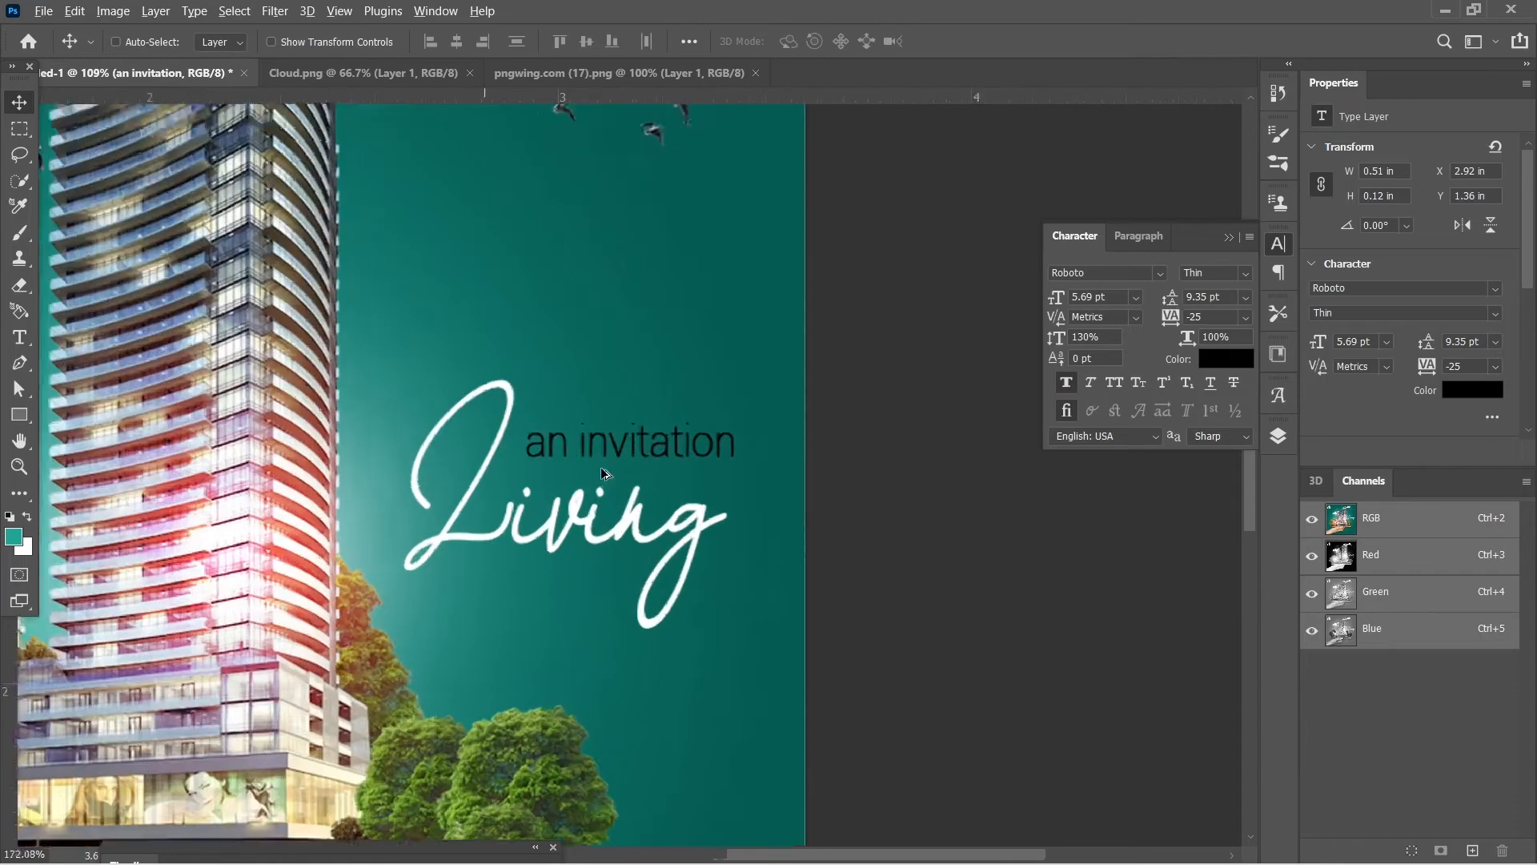
{"action": "scroll", "coordinate": [601, 467], "scroll_direction": "up", "scroll_amount": 4}
{"action": "left_click_drag", "start_coordinate": [709, 428], "coordinate": [716, 411]}
{"action": "key", "text": "ctrl+z"}
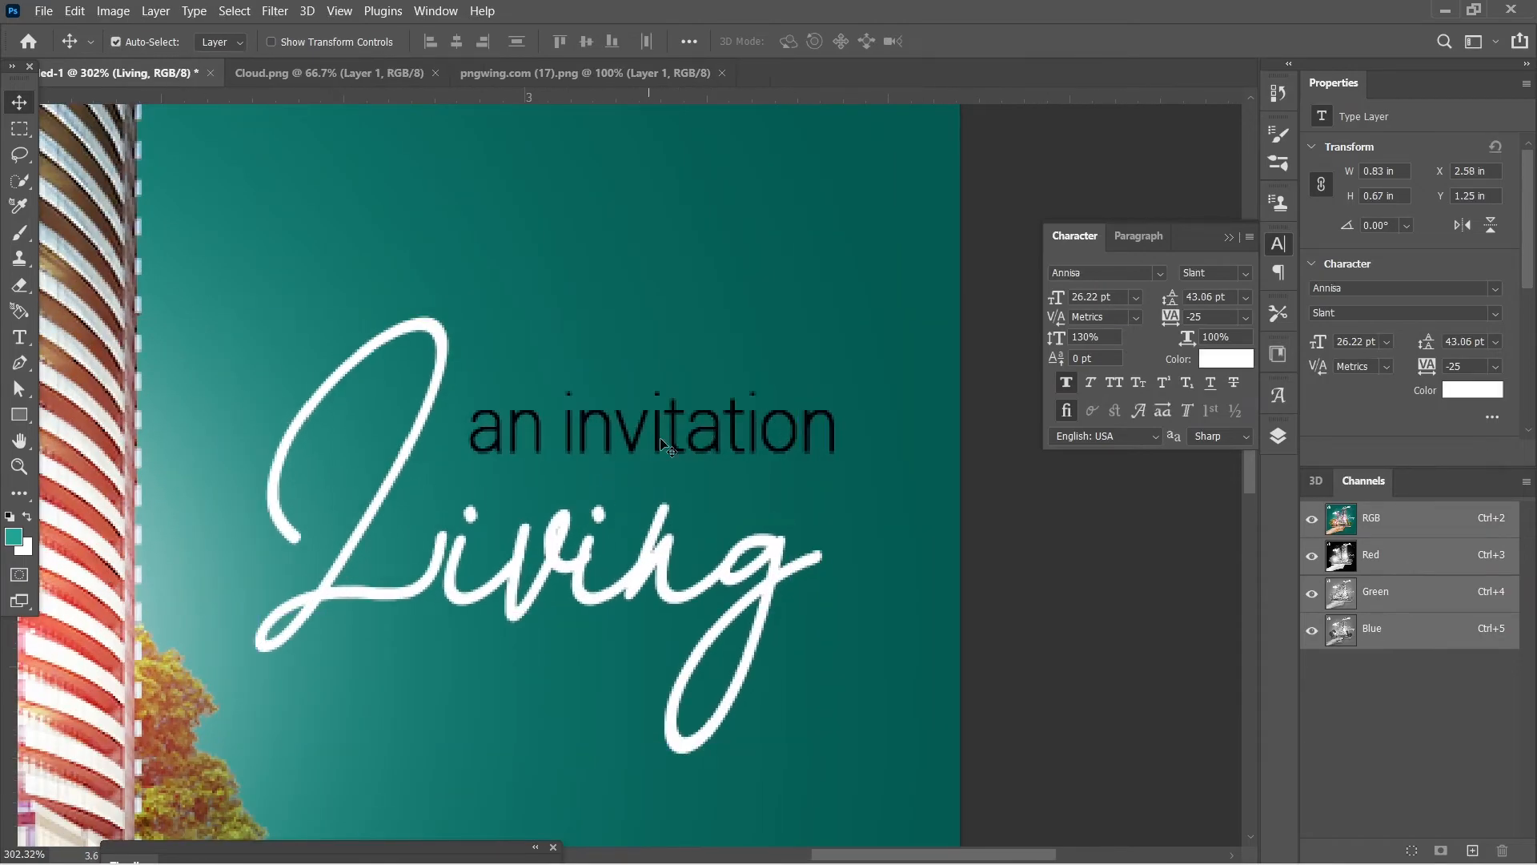
{"action": "right_click", "coordinate": [682, 450]}
{"action": "left_click", "coordinate": [744, 472]}
{"action": "right_click", "coordinate": [745, 451]}
{"action": "left_click", "coordinate": [781, 475]}
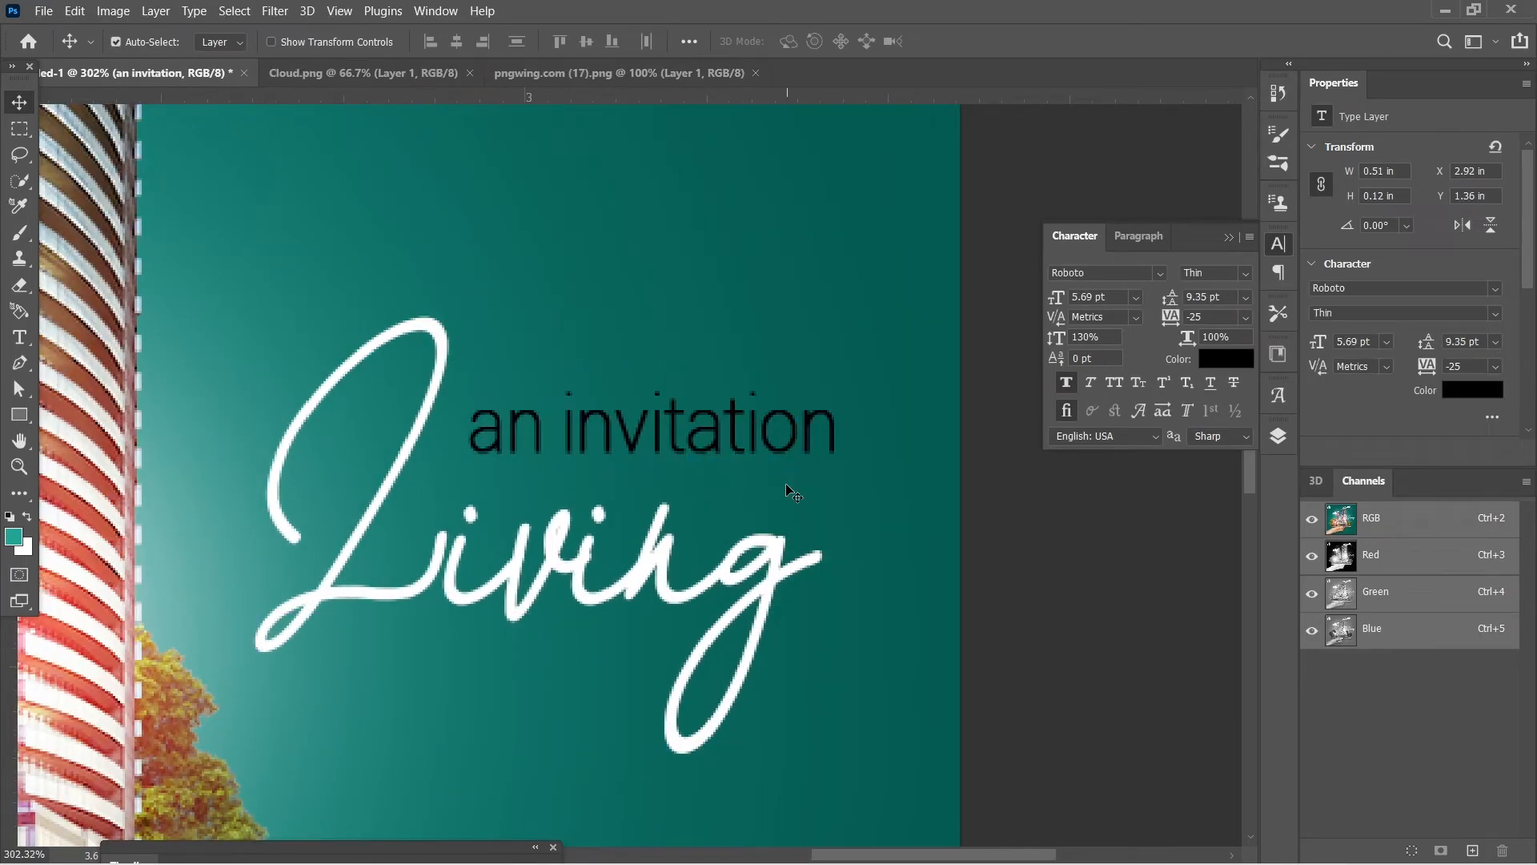
{"action": "key", "text": "ctrl+t"}
{"action": "left_click_drag", "start_coordinate": [692, 454], "coordinate": [673, 451]}
{"action": "key", "text": "Return"}
Step: Set "an invitation" to Roboto Regular and add the second line "of new" beneath it
{"action": "left_click", "coordinate": [1244, 273]}
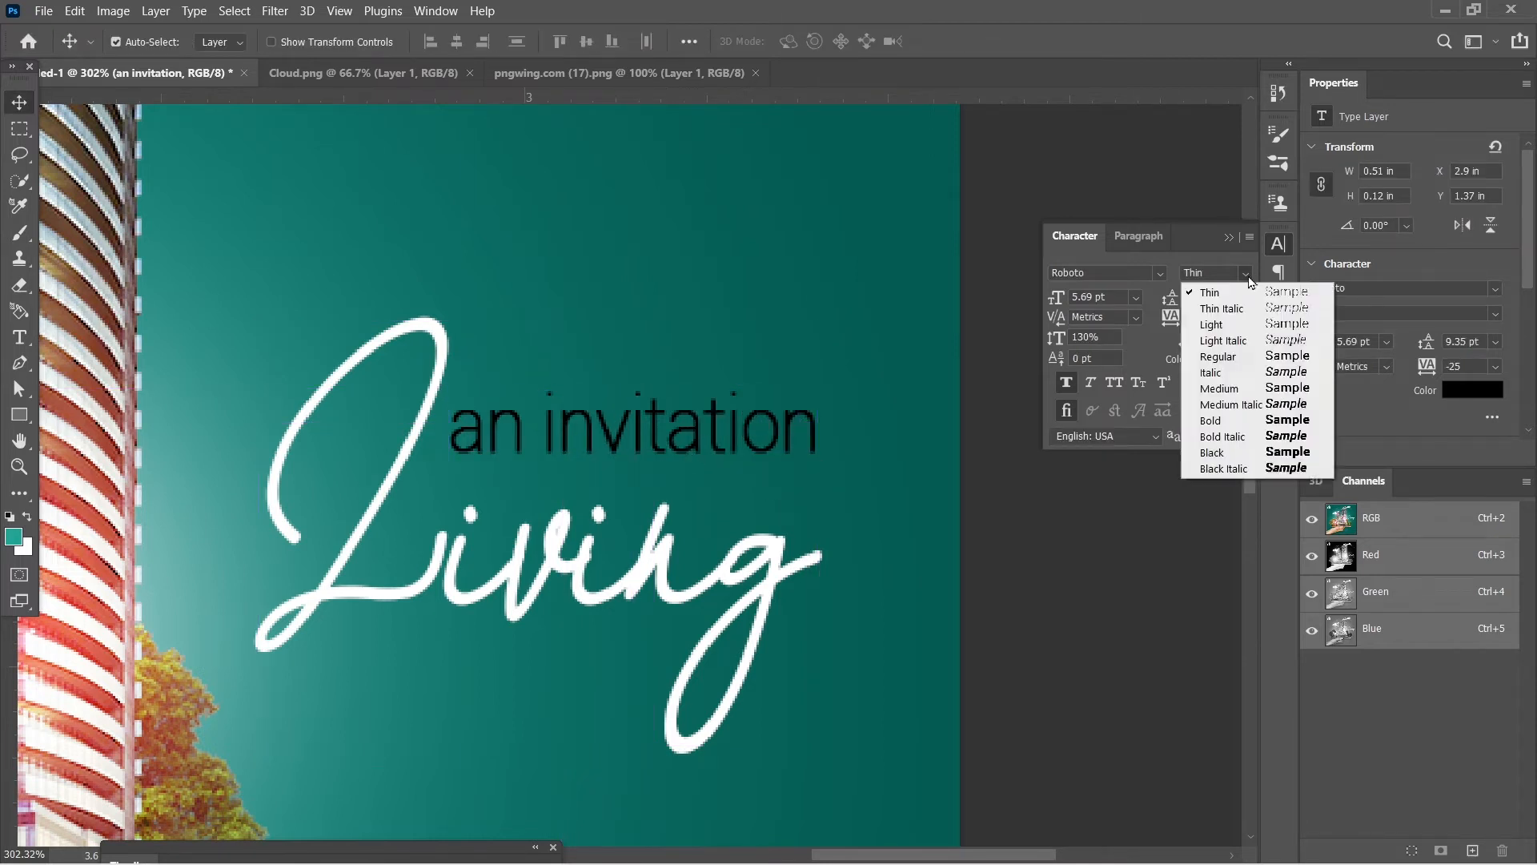
{"action": "left_click", "coordinate": [1232, 366]}
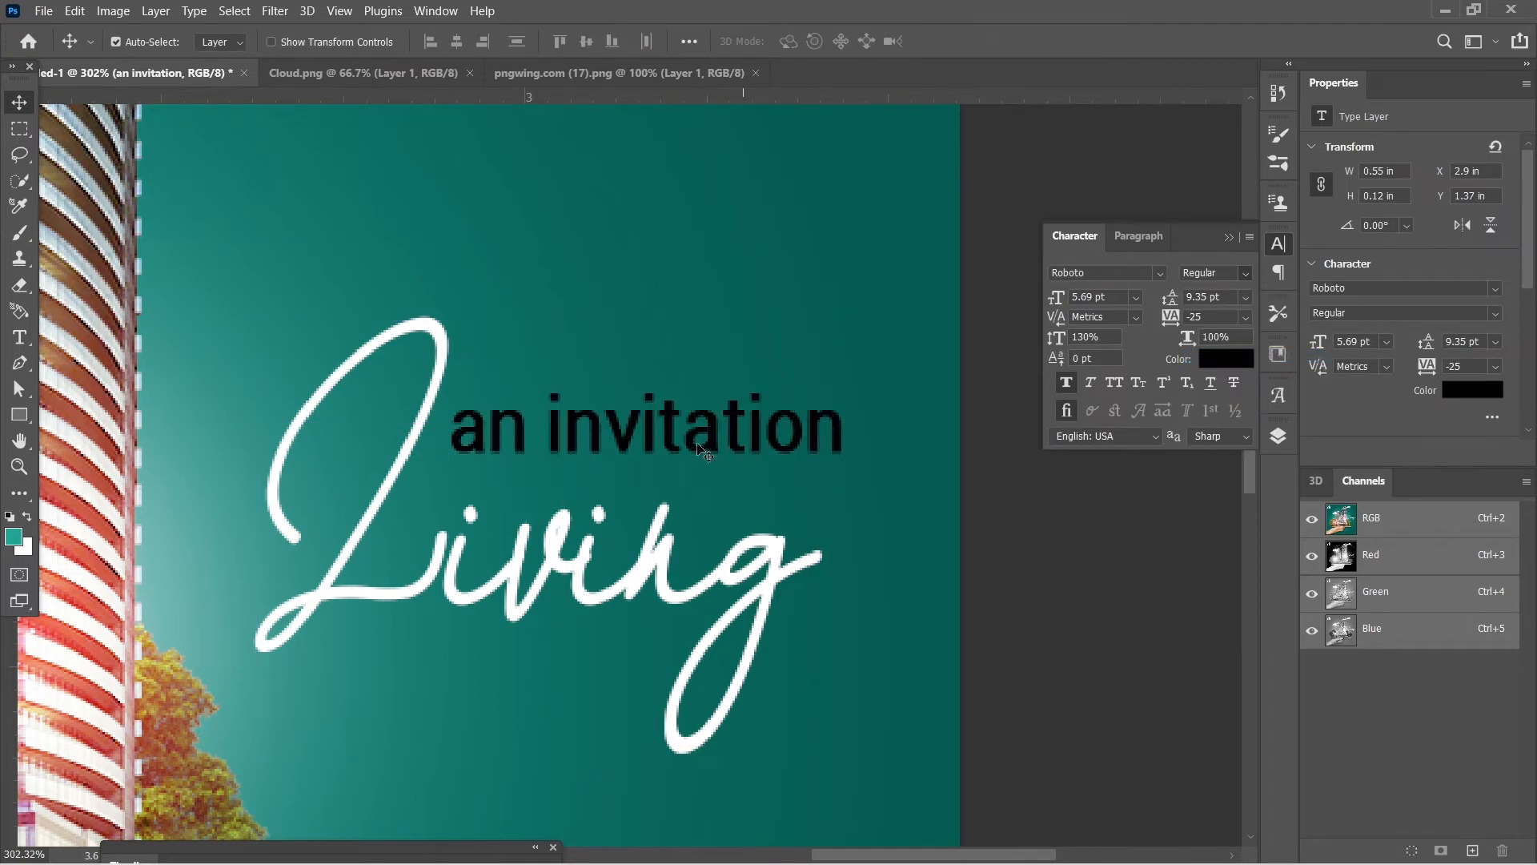
{"action": "double_click", "coordinate": [804, 425]}
{"action": "left_click", "coordinate": [843, 410]}
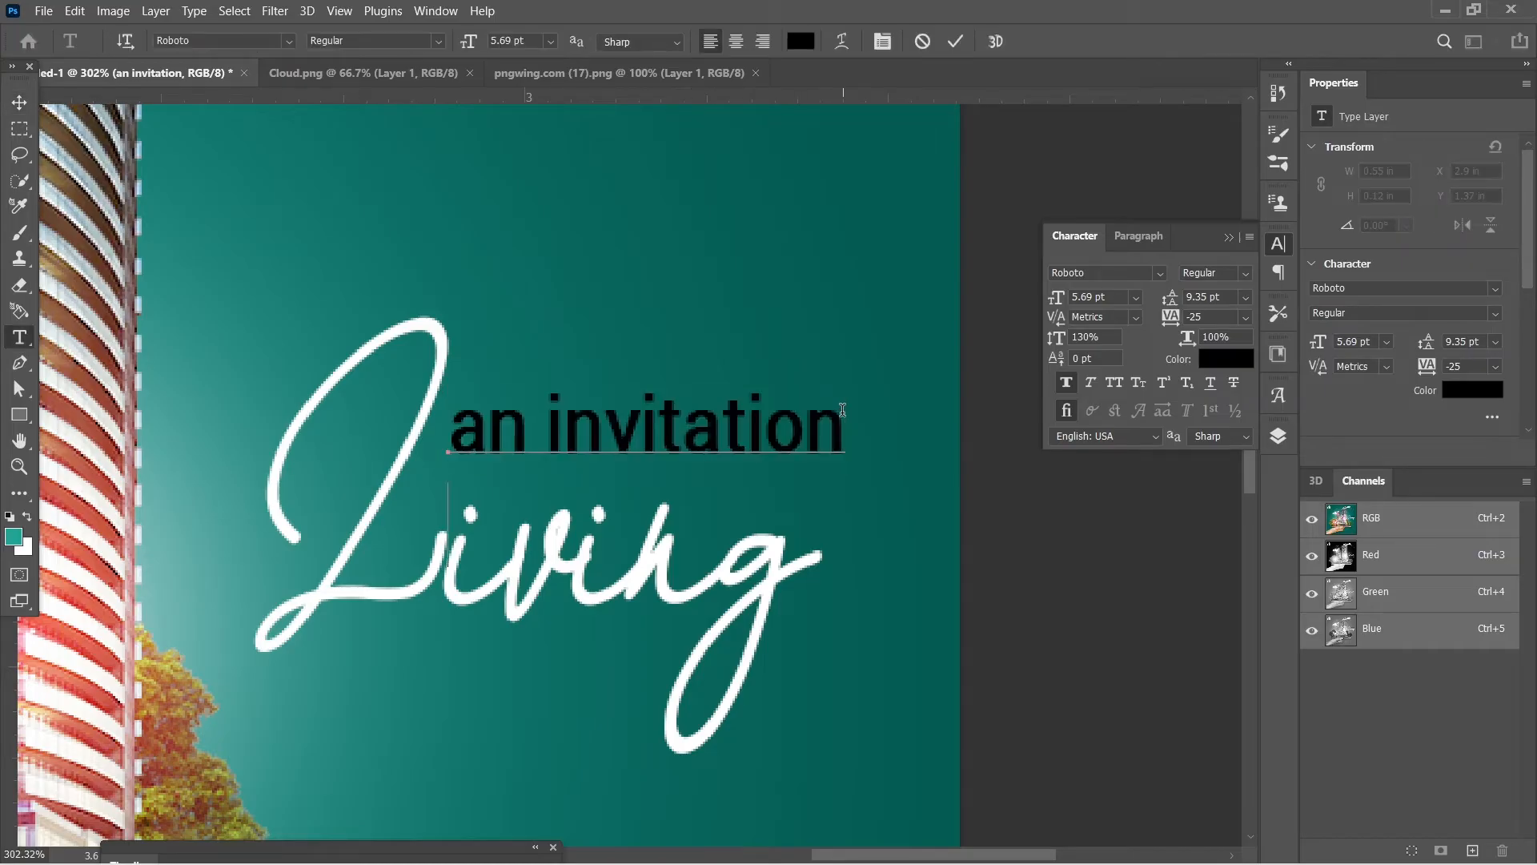
{"action": "type", "text": "of new"}
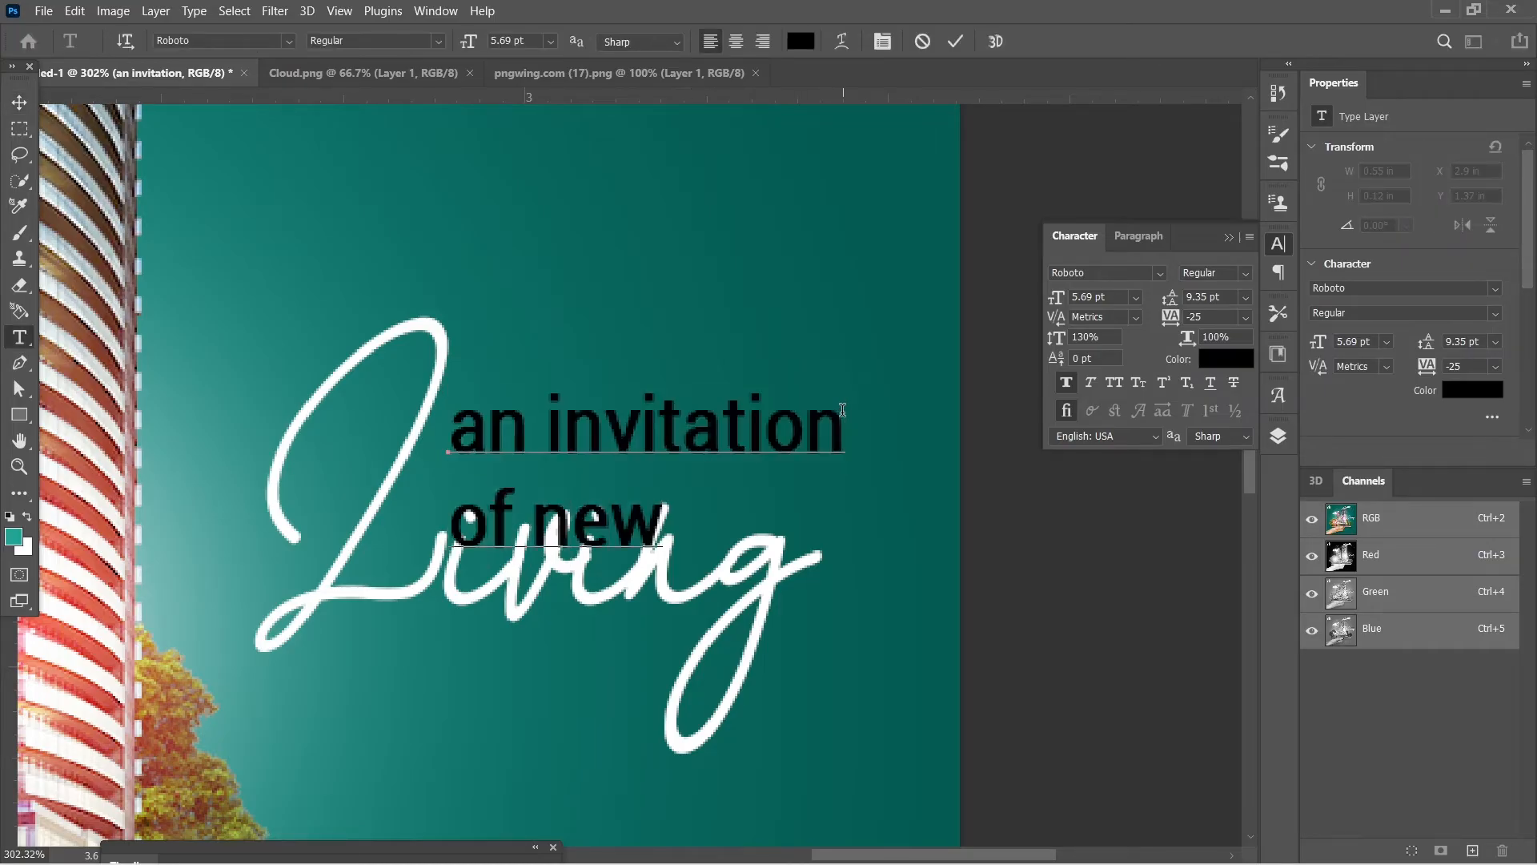
Step: Tighten the line spacing of the two-line text to 7.45 pt and centre its lines
{"action": "key", "text": "ctrl+a"}
{"action": "key", "text": "alt+Up"}
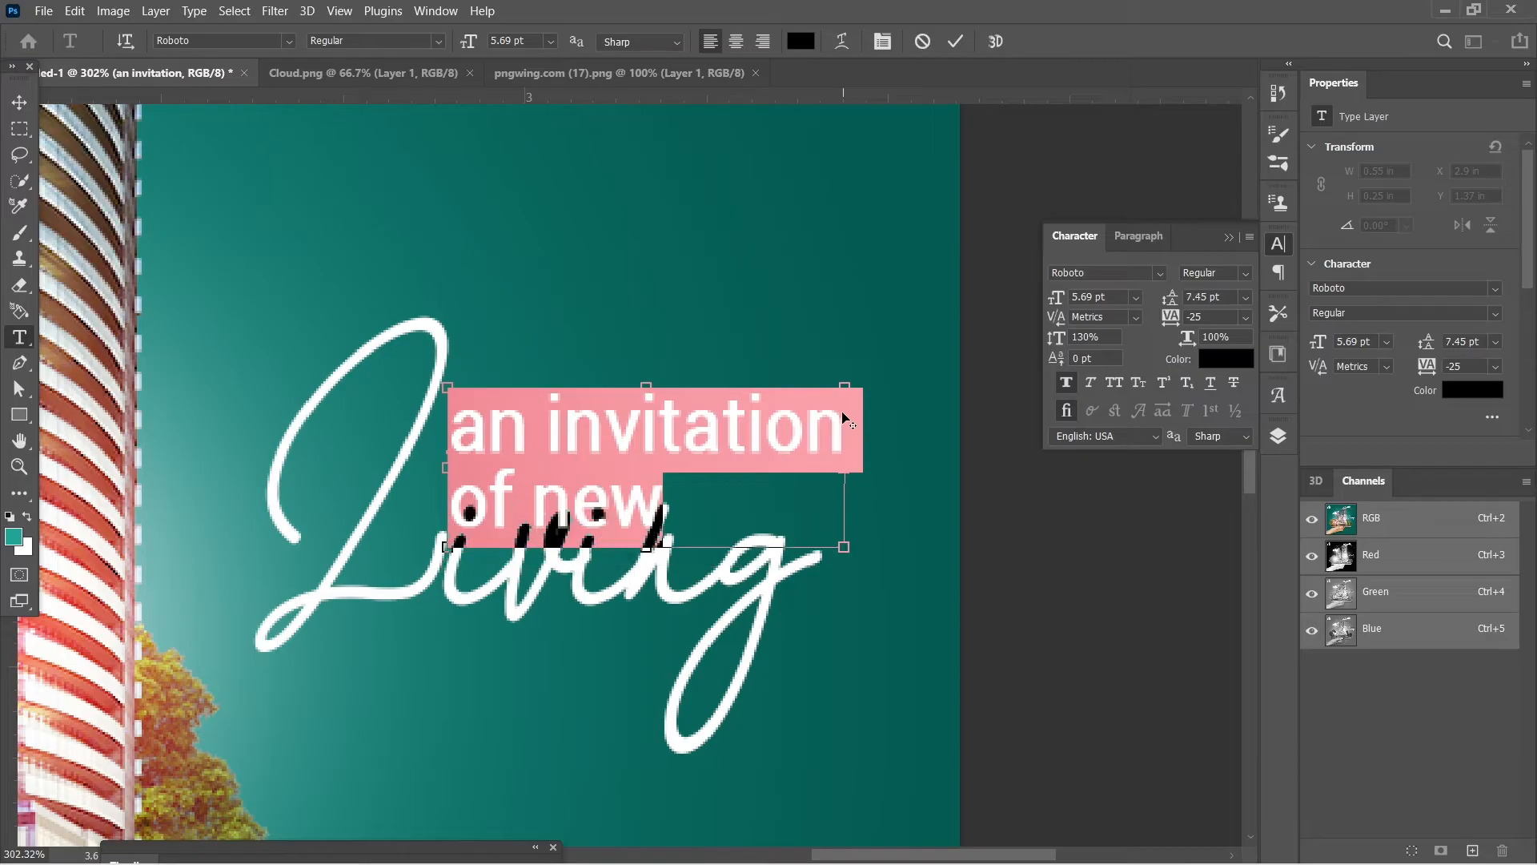
{"action": "key", "text": "ctrl+shift+c"}
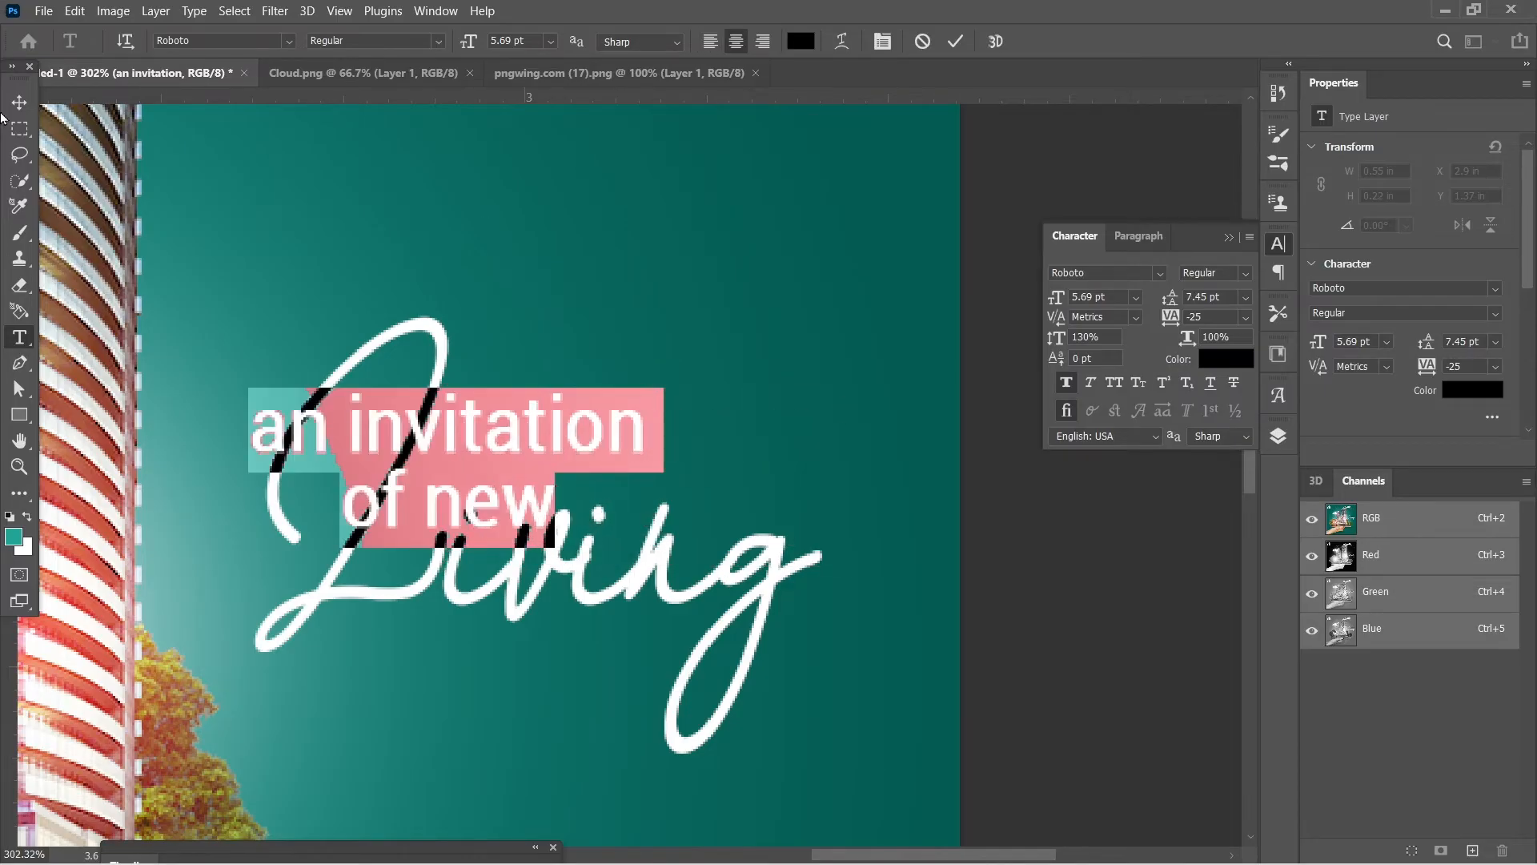
{"action": "left_click", "coordinate": [16, 110]}
Step: Resize "an invitation of new" to about 5.24 pt and place it over "Living" at X 2.87 in, Y 1.33 in
{"action": "key", "text": "ctrl+t"}
{"action": "left_click_drag", "start_coordinate": [646, 389], "coordinate": [504, 450]}
{"action": "left_click_drag", "start_coordinate": [407, 495], "coordinate": [589, 462]}
{"action": "key", "text": "Return"}
{"action": "scroll", "coordinate": [633, 418], "scroll_direction": "down", "scroll_amount": 3}
{"action": "scroll", "coordinate": [643, 429], "scroll_direction": "down", "scroll_amount": 3}
{"action": "key", "text": "ctrl+t"}
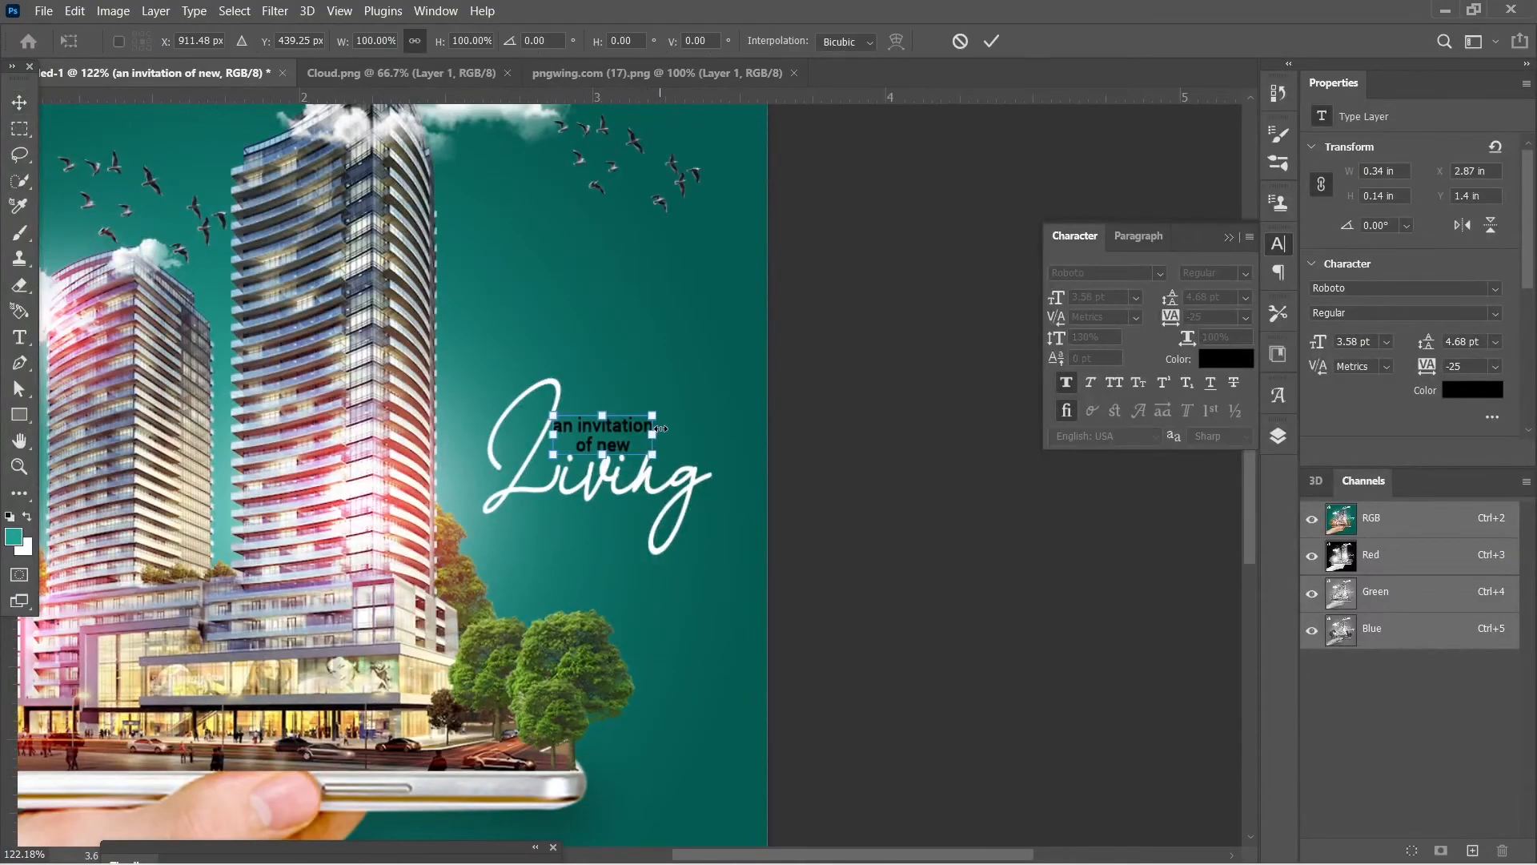
{"action": "left_click_drag", "start_coordinate": [652, 416], "coordinate": [709, 409]}
{"action": "key", "text": "Return"}
Step: Nudge the "an invitation of new" text horizontally away from the capital L, to X 2.9 in
{"action": "key", "text": "Right"}
{"action": "key", "text": "Right"}
{"action": "key", "text": "Right"}
{"action": "key", "text": "Right"}
{"action": "key", "text": "Right"}
{"action": "key", "text": "Right"}
{"action": "key", "text": "Right"}
{"action": "key", "text": "Right"}
{"action": "key", "text": "Right"}
{"action": "key", "text": "Right"}
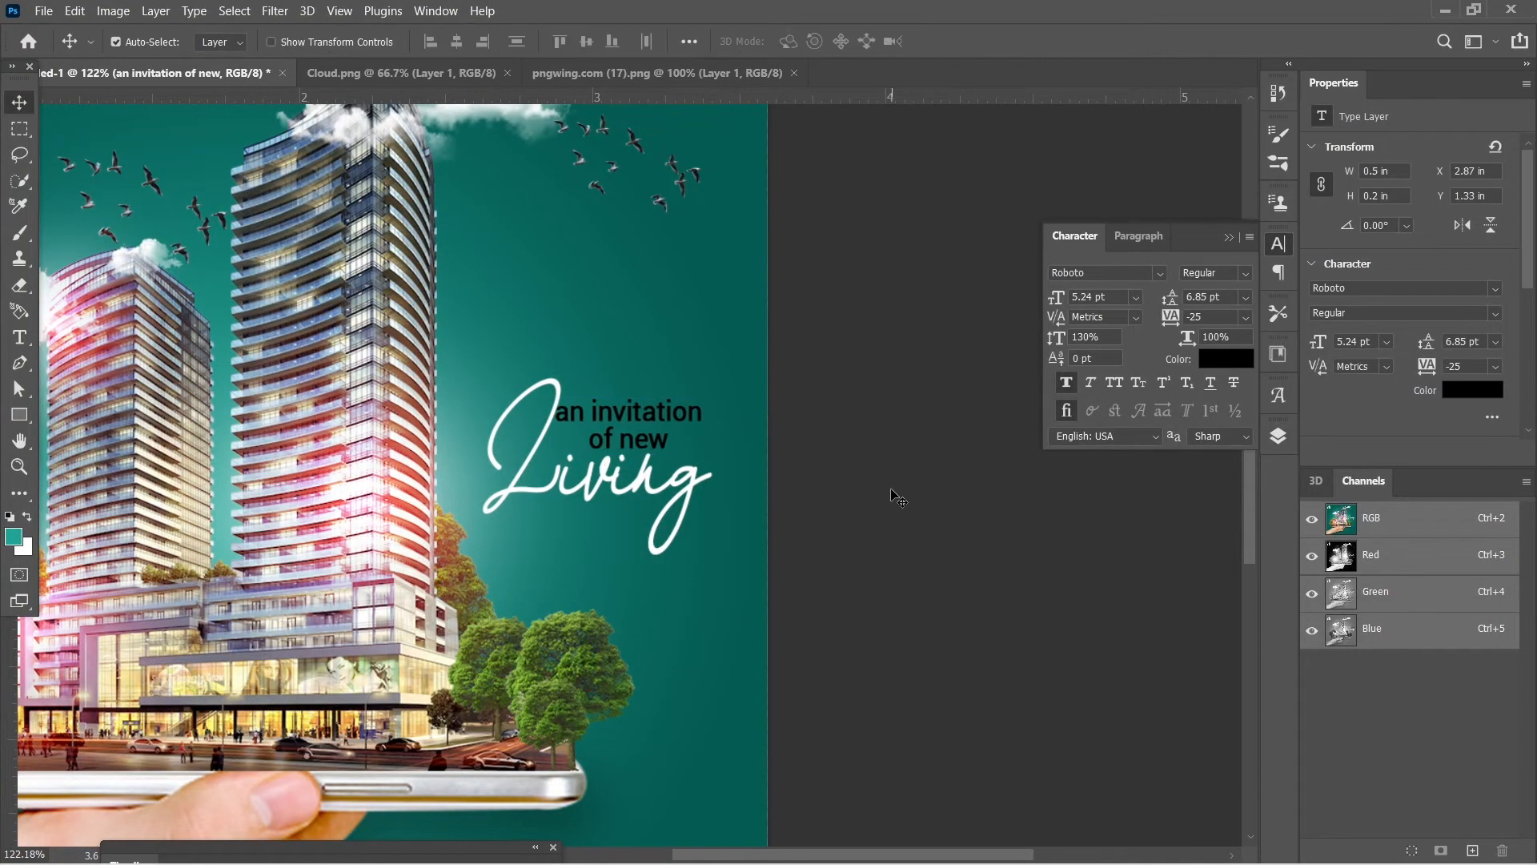
{"action": "key", "text": "Right"}
{"action": "key", "text": "Right"}
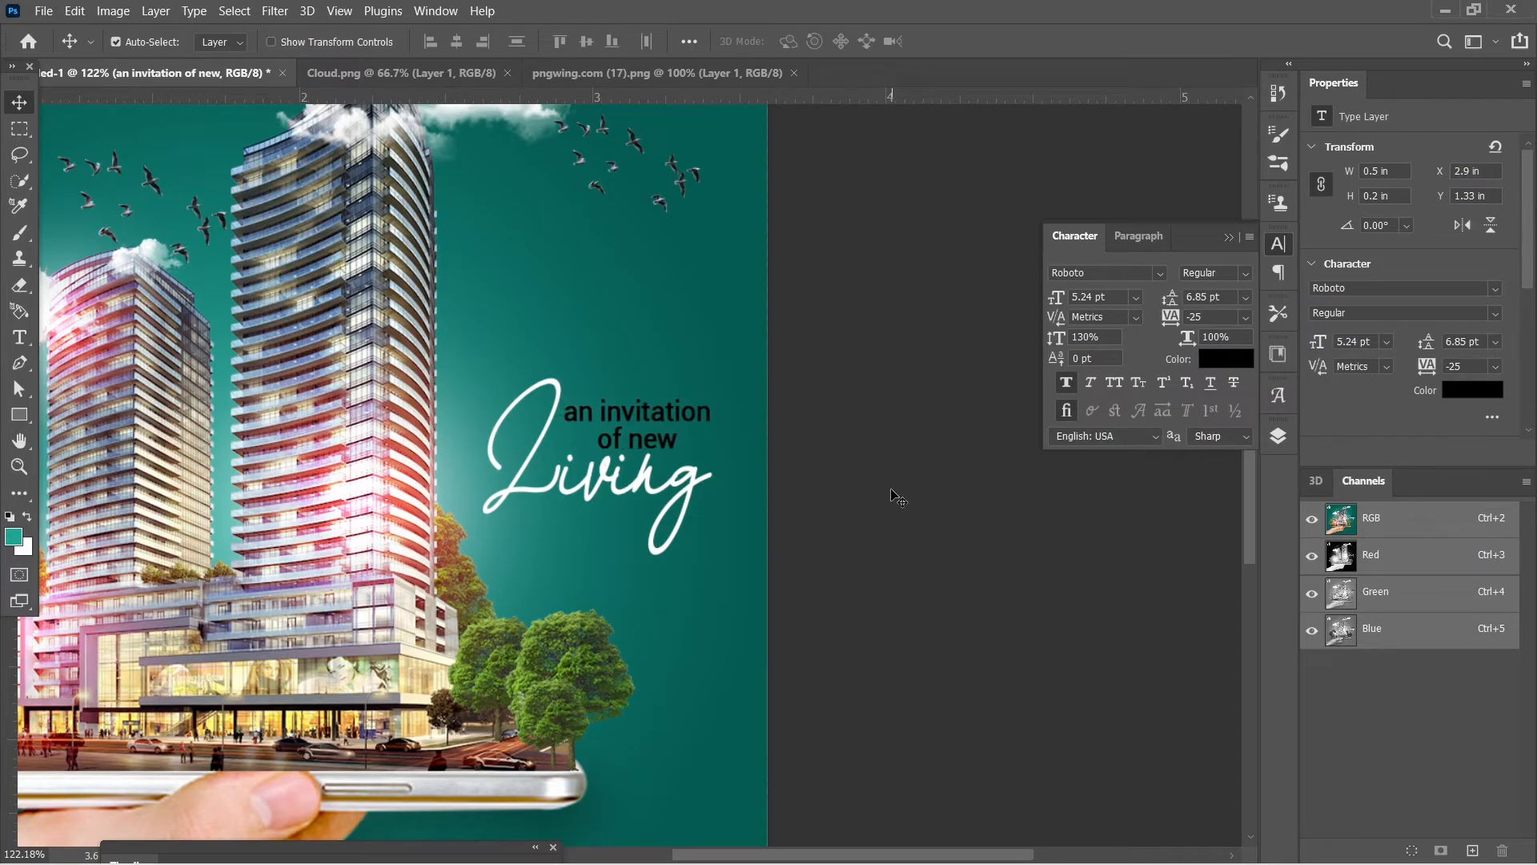
Step: Scale both slogan texts together to about 126.57%, reaching about 0.98 × 0.74 in
{"action": "scroll", "coordinate": [891, 495], "scroll_direction": "down", "scroll_amount": 3}
{"action": "scroll", "coordinate": [641, 492], "scroll_direction": "down", "scroll_amount": 3}
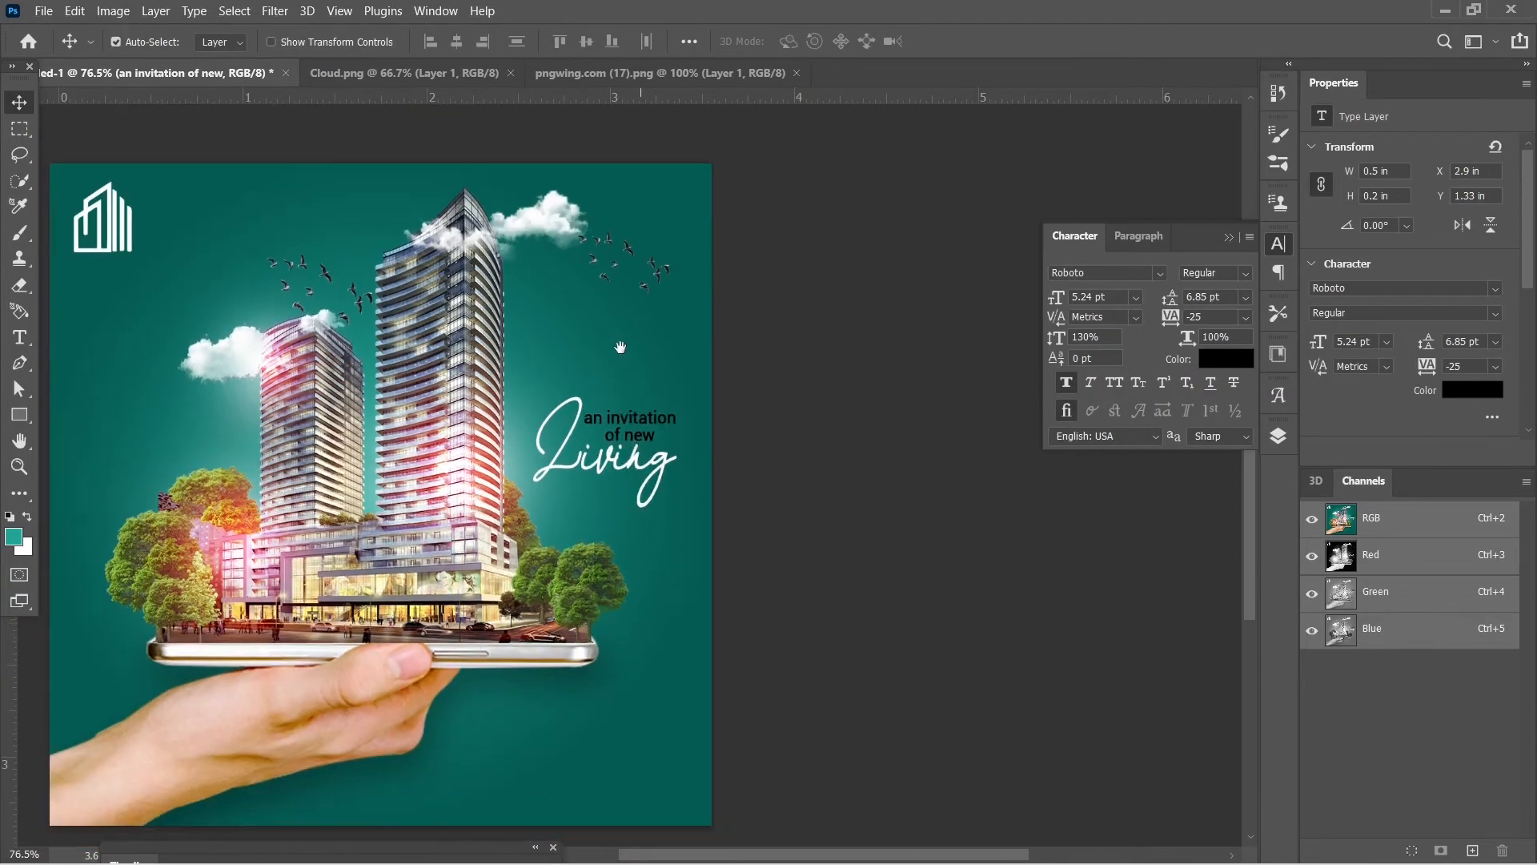
{"action": "right_click", "coordinate": [657, 372]}
{"action": "left_click", "coordinate": [656, 367], "text": "shift"}
{"action": "key", "text": "ctrl+t"}
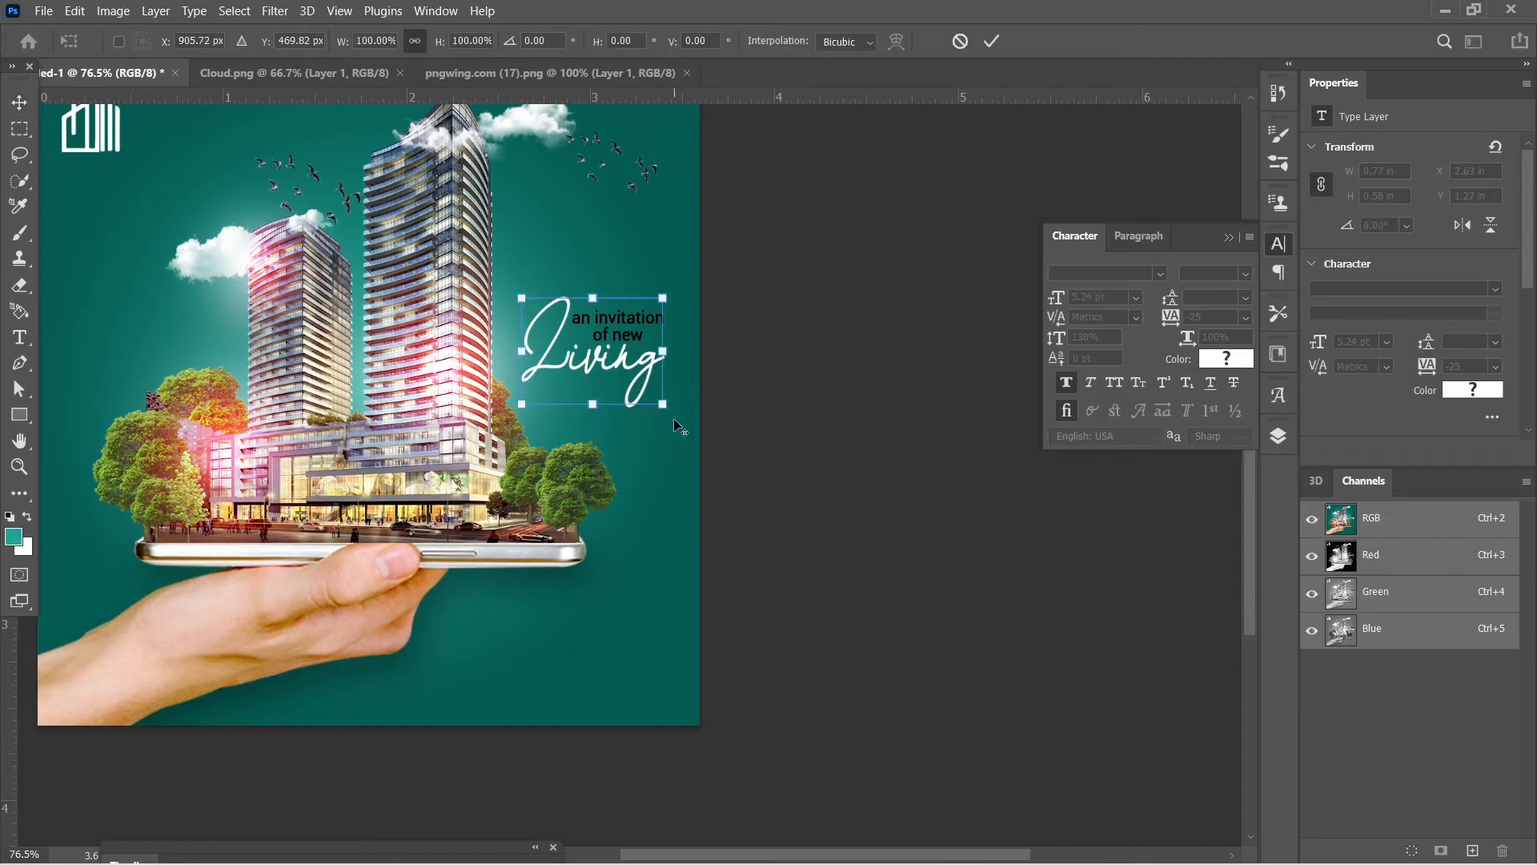
{"action": "left_click_drag", "start_coordinate": [661, 406], "coordinate": [700, 433]}
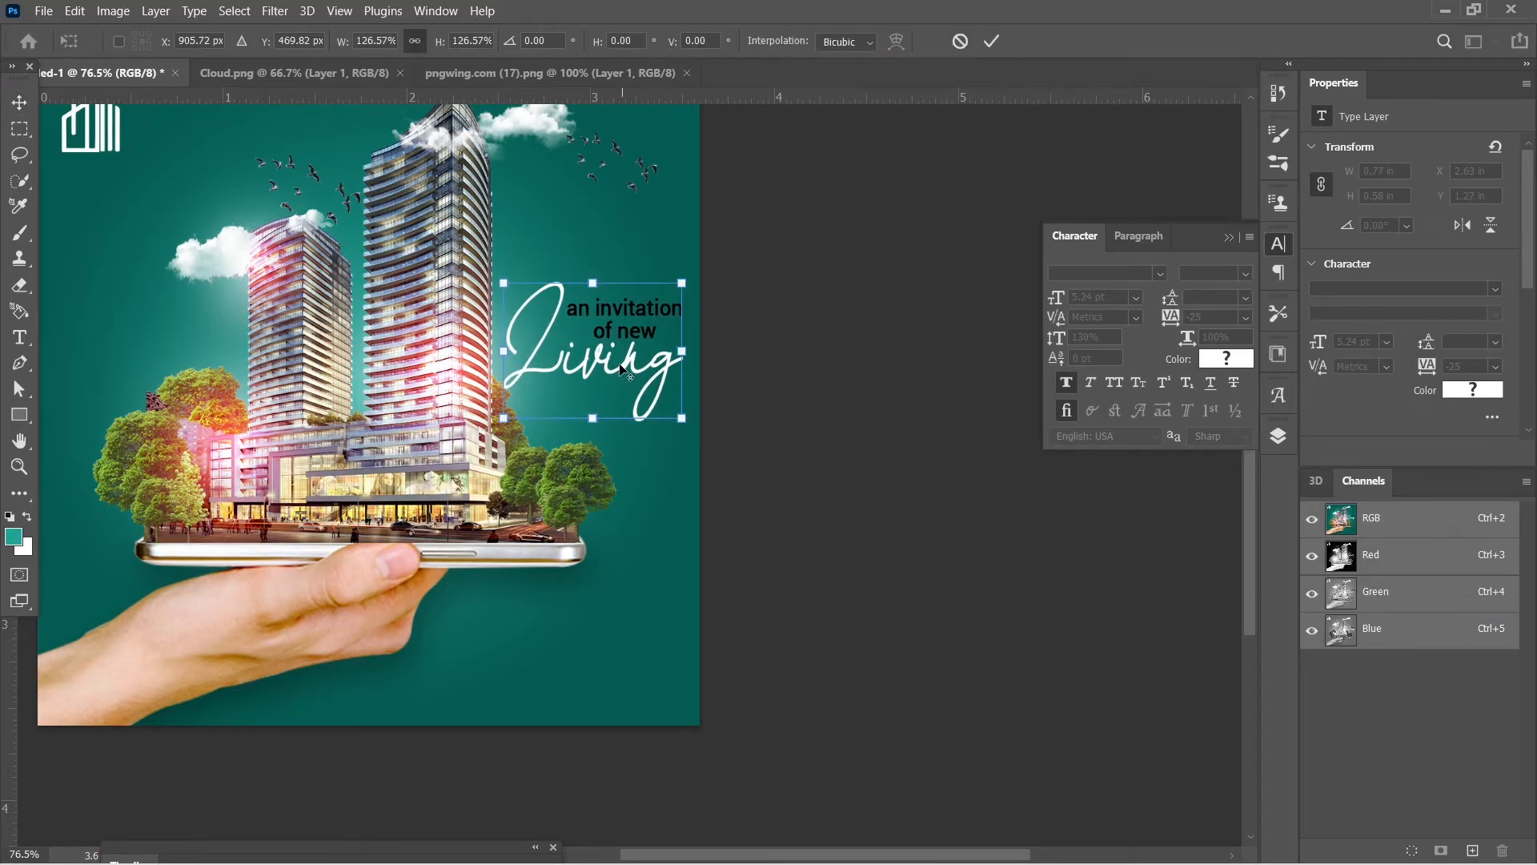
{"action": "scroll", "coordinate": [703, 377], "scroll_direction": "down", "scroll_amount": 3}
{"action": "key", "text": "Return"}
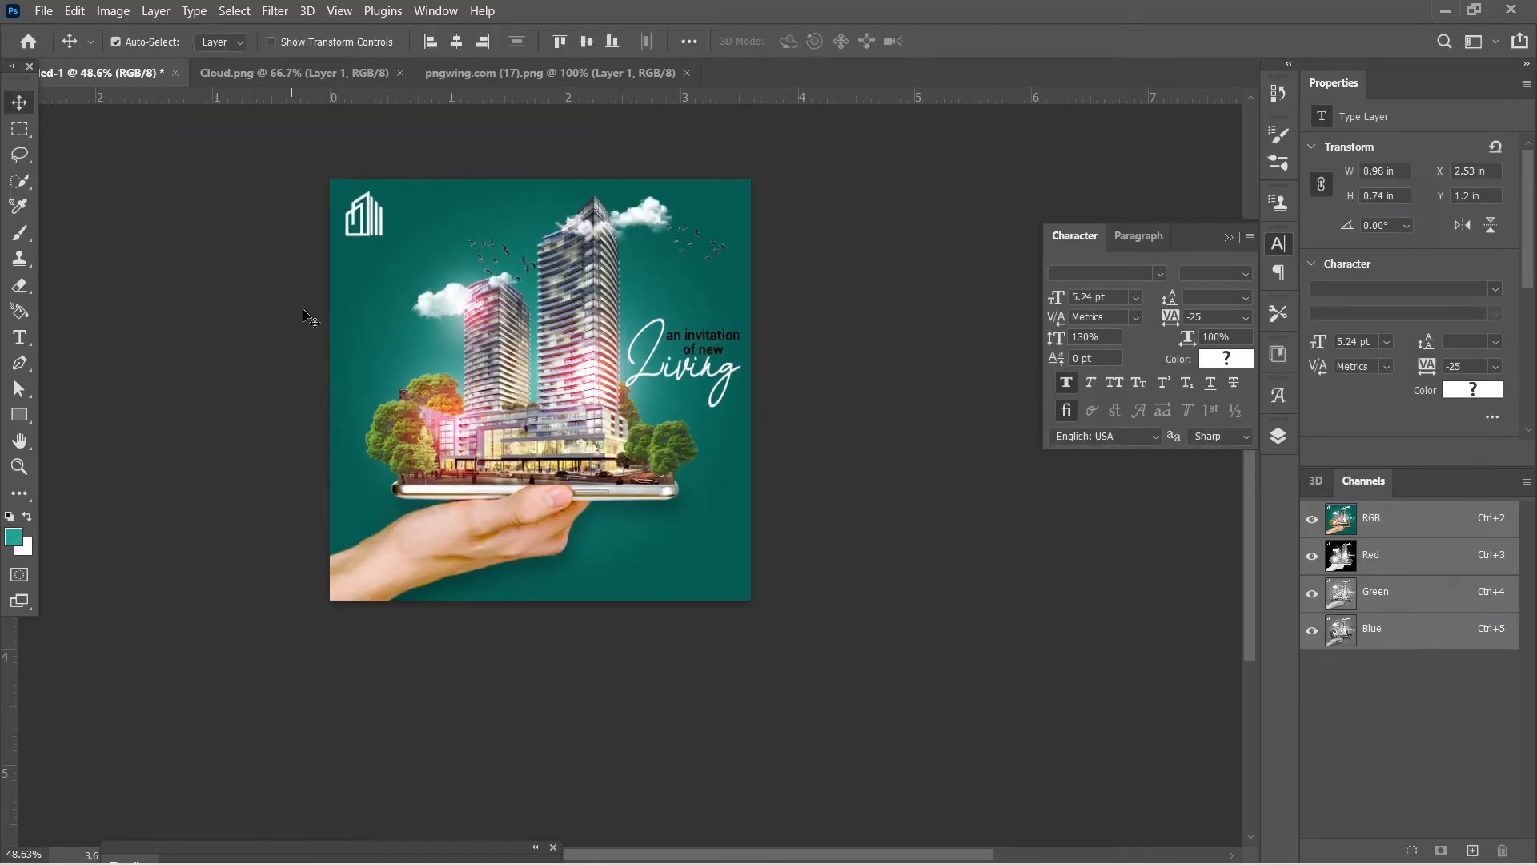
Step: Try shifting the "Living" text slightly sideways relative to the smaller black lines
{"action": "left_click_drag", "start_coordinate": [305, 317], "coordinate": [664, 557]}
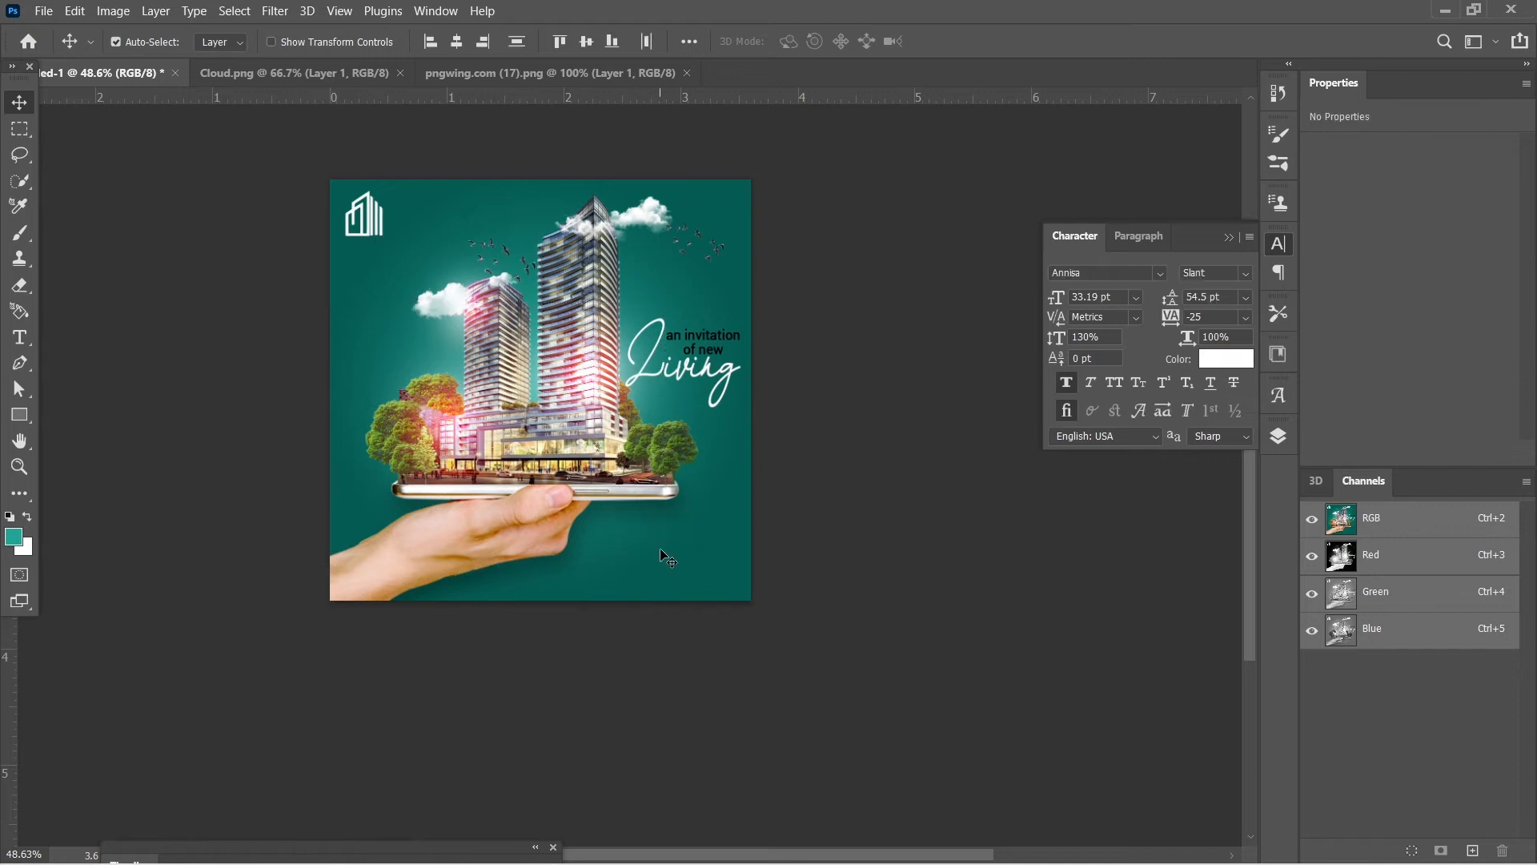
{"action": "scroll", "coordinate": [652, 358], "scroll_direction": "up", "scroll_amount": 3}
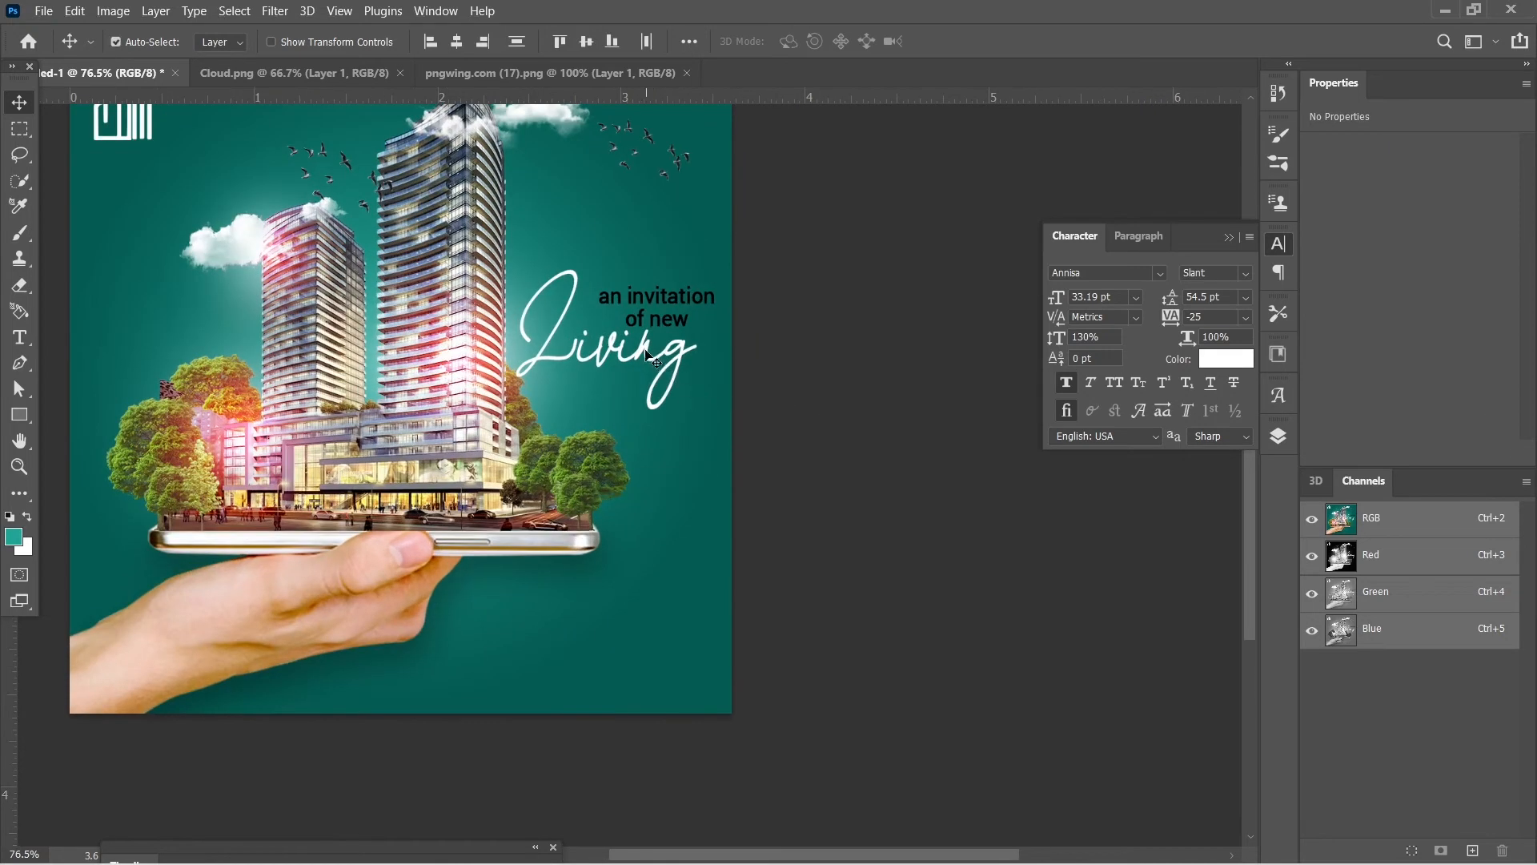
{"action": "left_click_drag", "start_coordinate": [652, 358], "coordinate": [679, 365]}
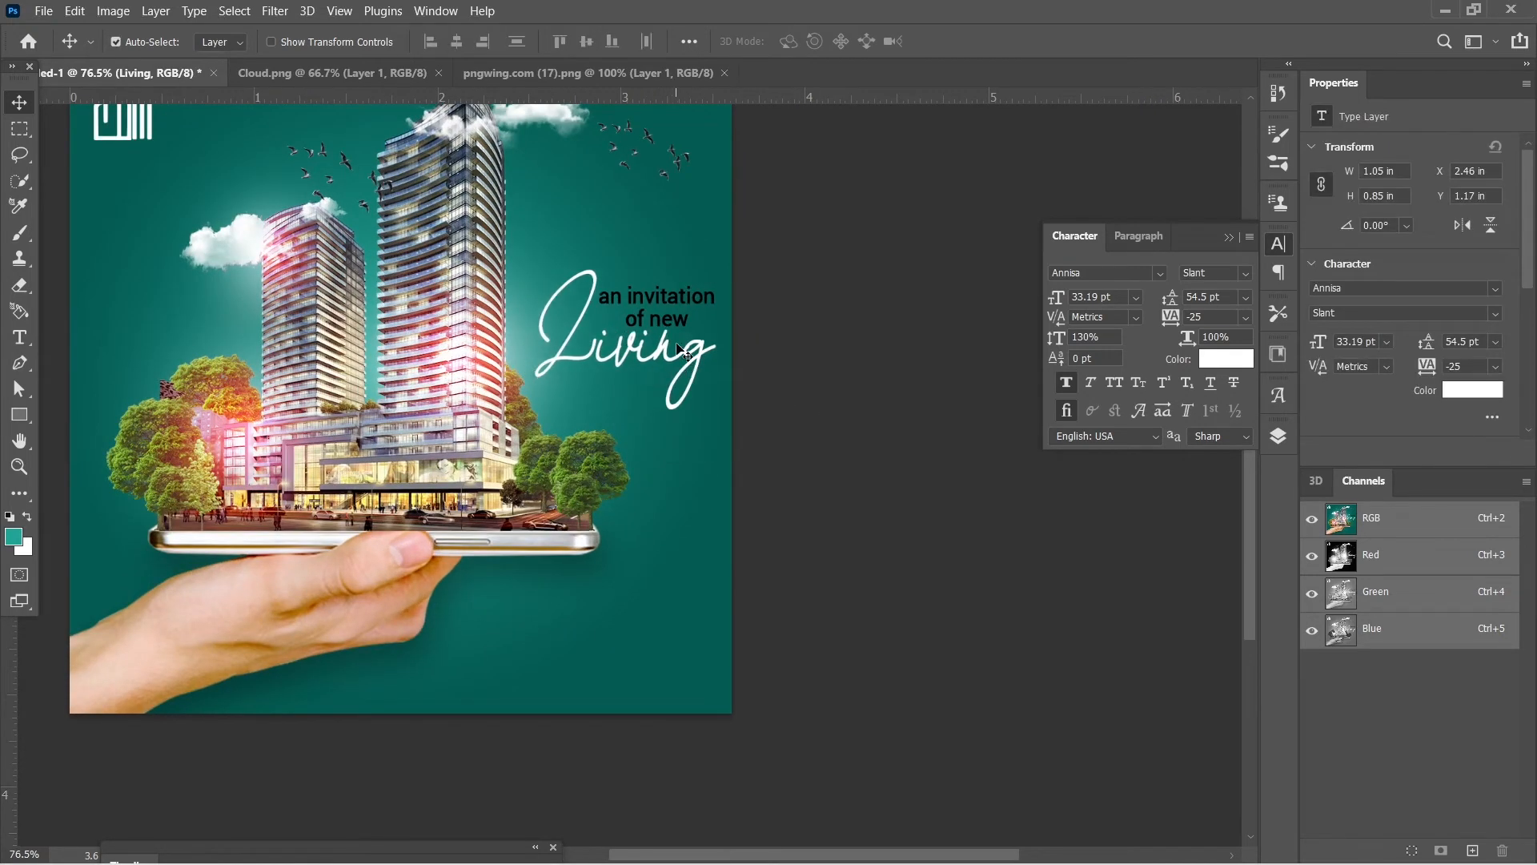
Step: Draw a 156 × 360 px unfilled rectangle over the slogan's "invitation" side with a 3 px white stroke
{"action": "scroll", "coordinate": [684, 352], "scroll_direction": "down", "scroll_amount": 2}
{"action": "key", "text": "u"}
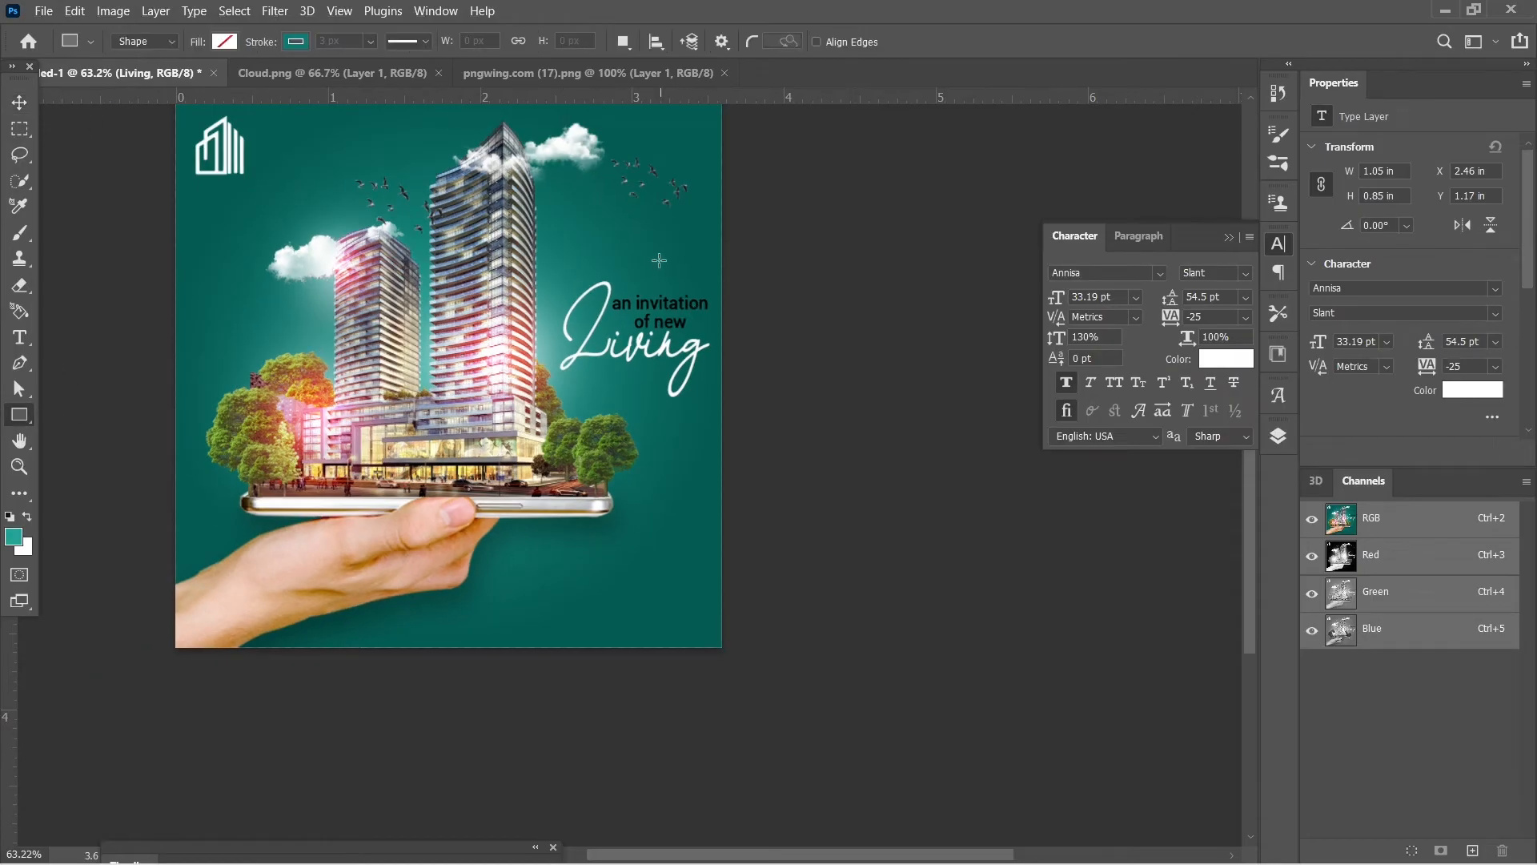
{"action": "left_click_drag", "start_coordinate": [633, 258], "coordinate": [712, 426]}
{"action": "left_click", "coordinate": [295, 43]}
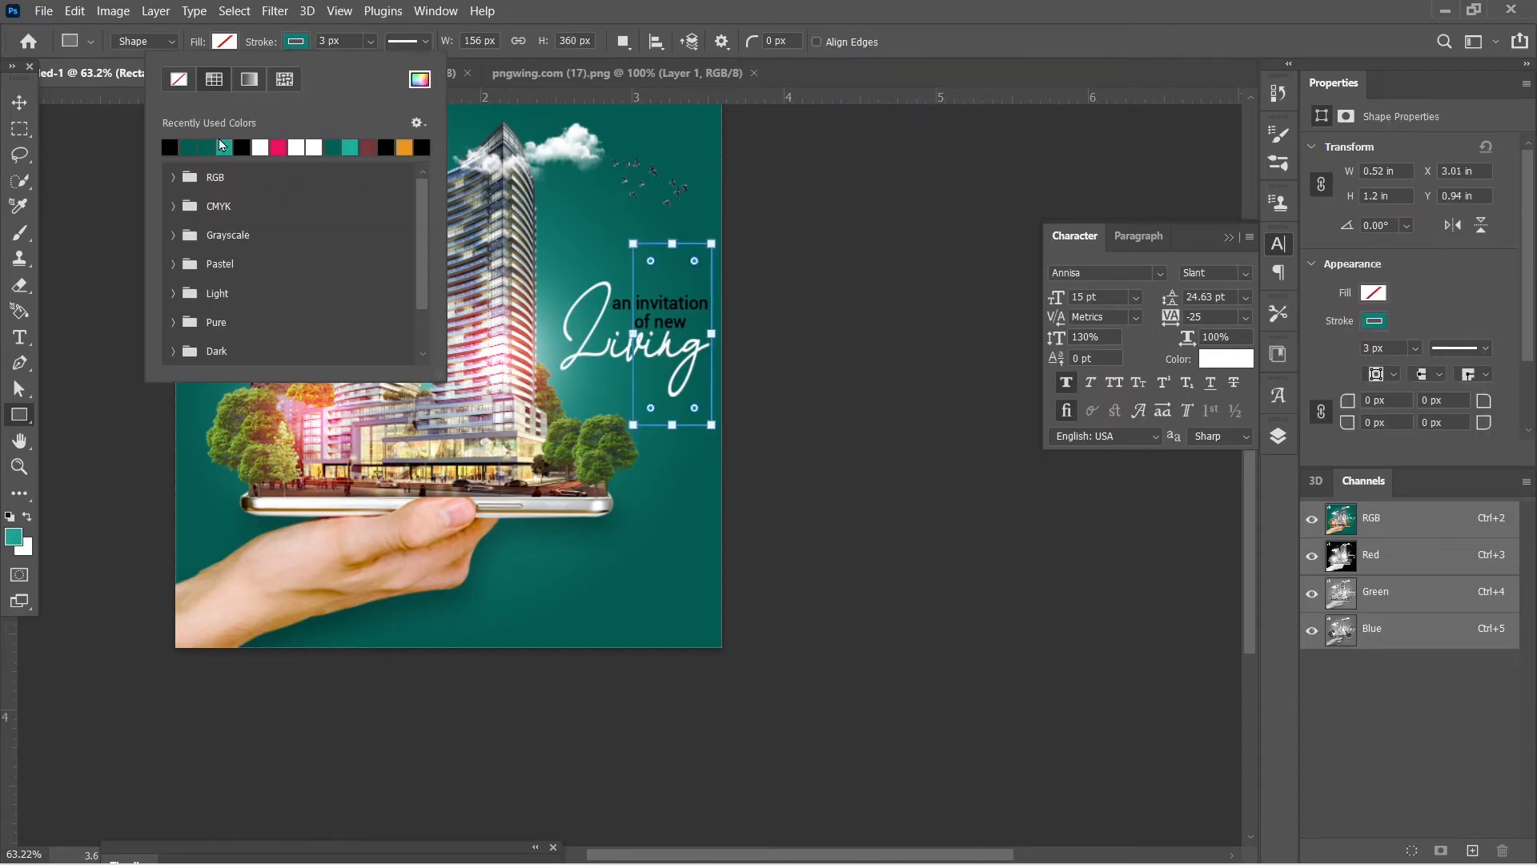
{"action": "left_click", "coordinate": [261, 147]}
{"action": "left_click", "coordinate": [19, 103]}
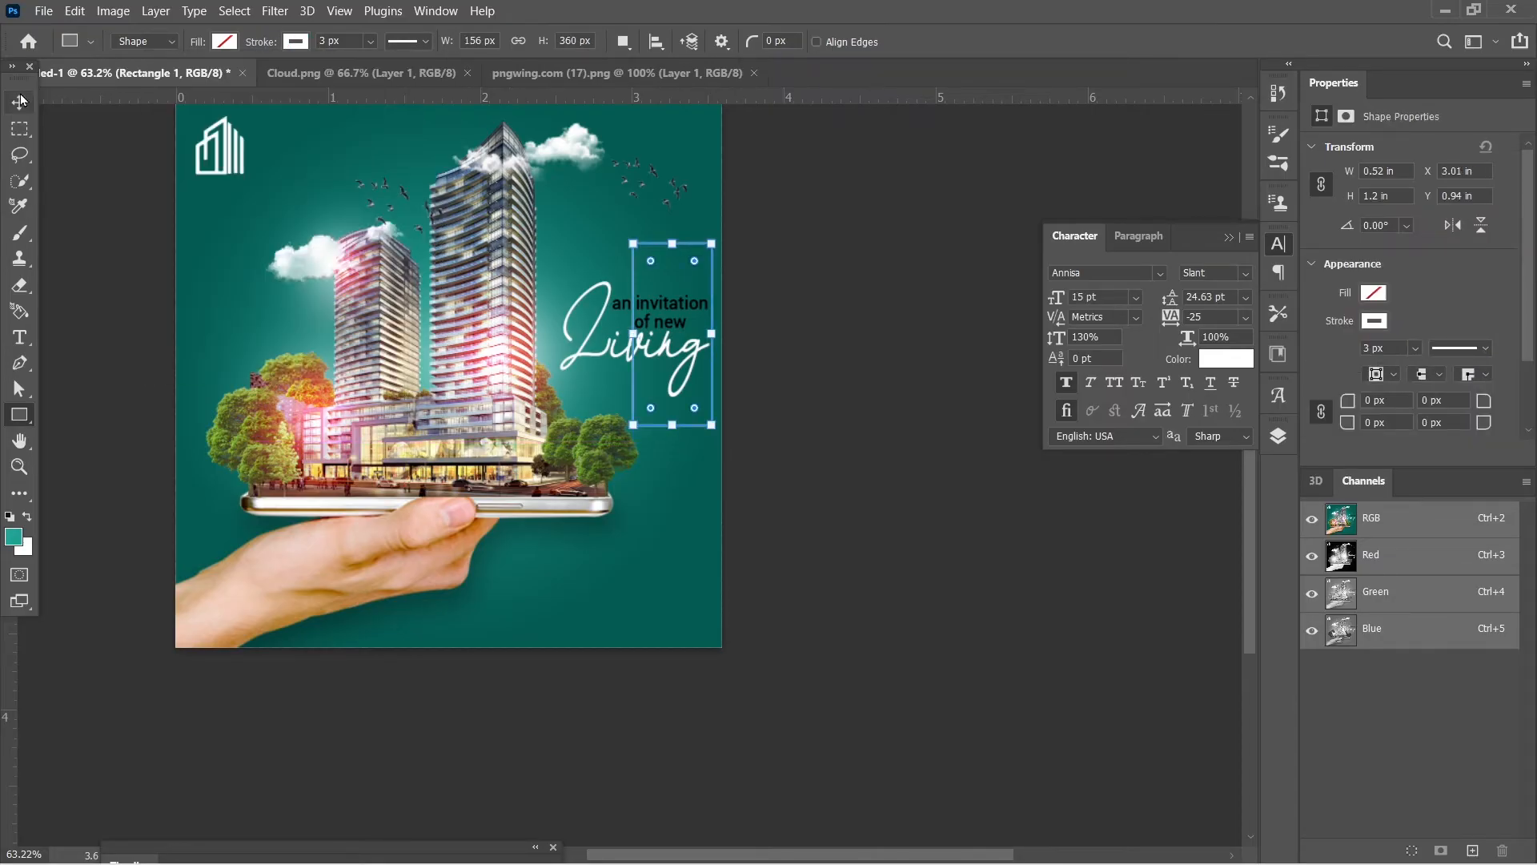
Step: Shorten the white rectangle frame around the slogan to about 1.02 in high, placed at Y 1.02 in
{"action": "scroll", "coordinate": [699, 356], "scroll_direction": "up", "scroll_amount": 4}
{"action": "mouse_move", "coordinate": [710, 460]}
{"action": "left_mouse_down"}
{"action": "mouse_move", "coordinate": [626, 498]}
{"action": "mouse_move", "coordinate": [626, 481]}
{"action": "left_mouse_up"}
{"action": "key", "text": "ctrl+t"}
{"action": "key", "text": "Return"}
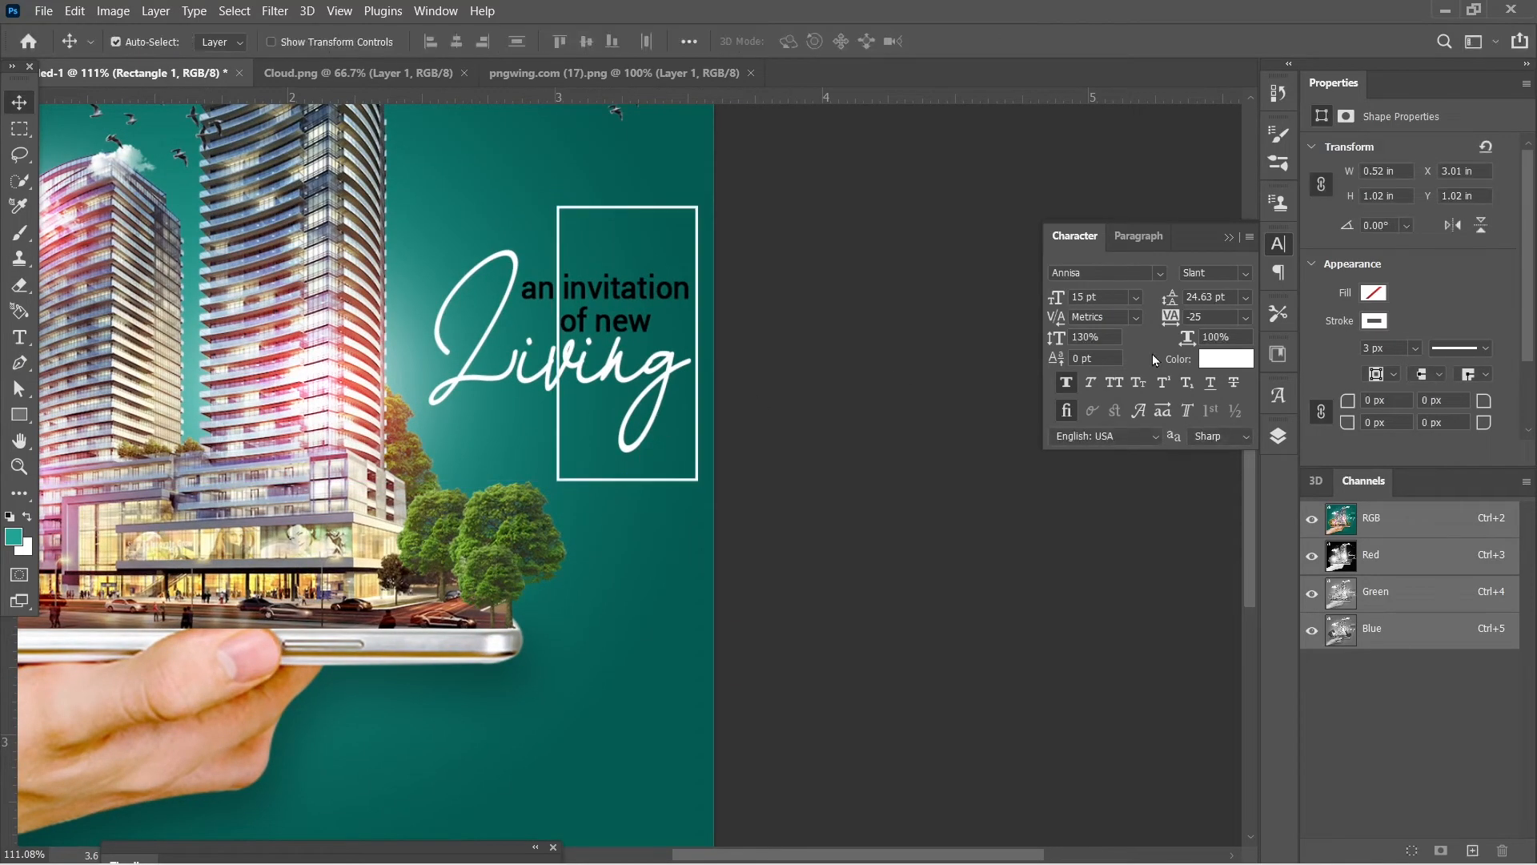
Step: Add a layer mask to the rectangle and brush out in black its vertical edge where it crosses the slogan text
{"action": "left_click", "coordinate": [1288, 433]}
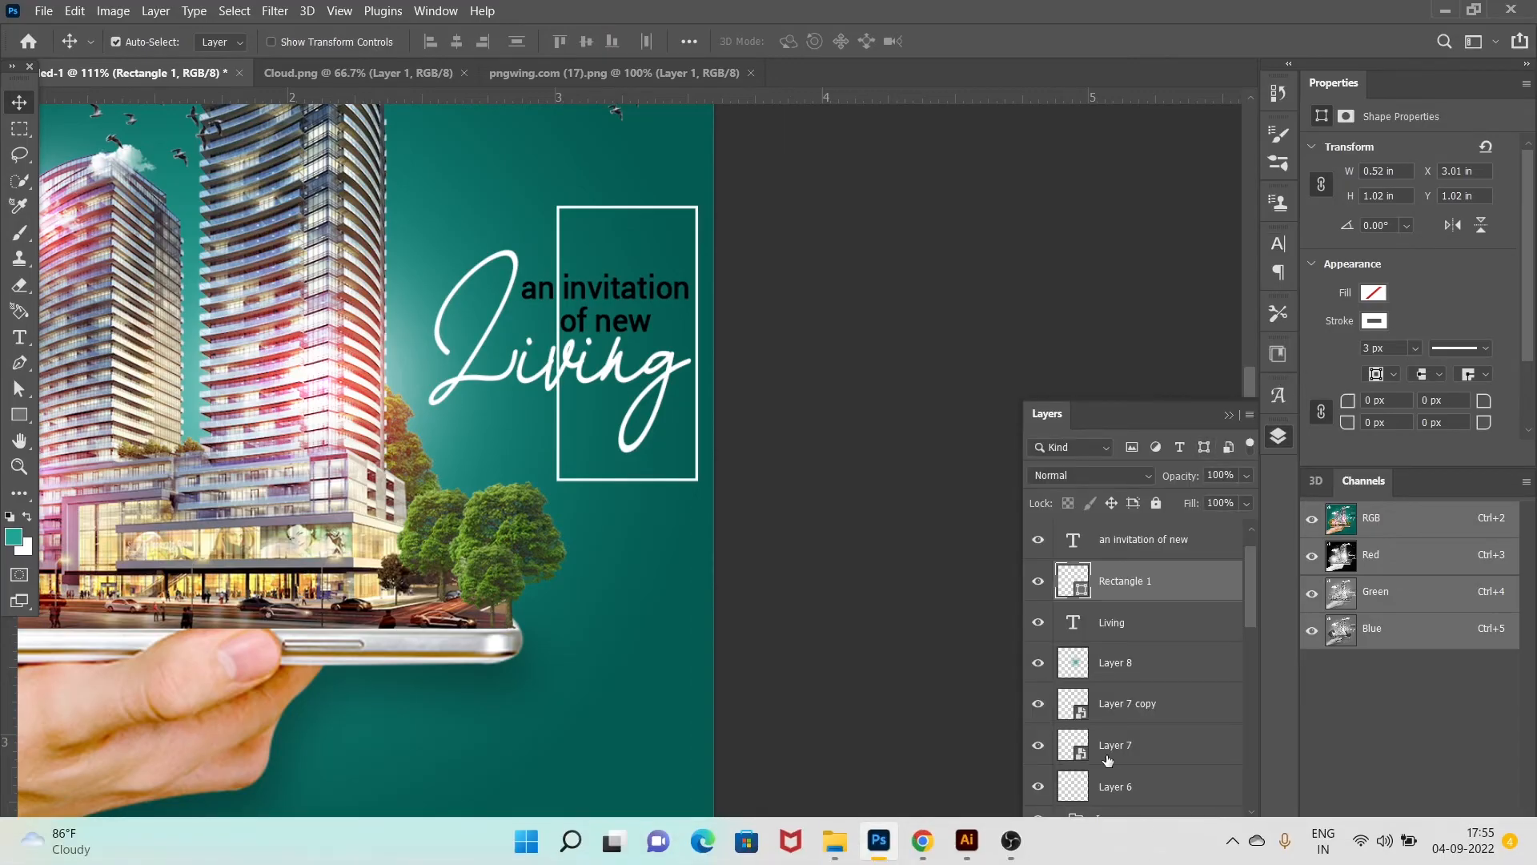
{"action": "left_click", "coordinate": [1119, 836]}
{"action": "left_click", "coordinate": [19, 232]}
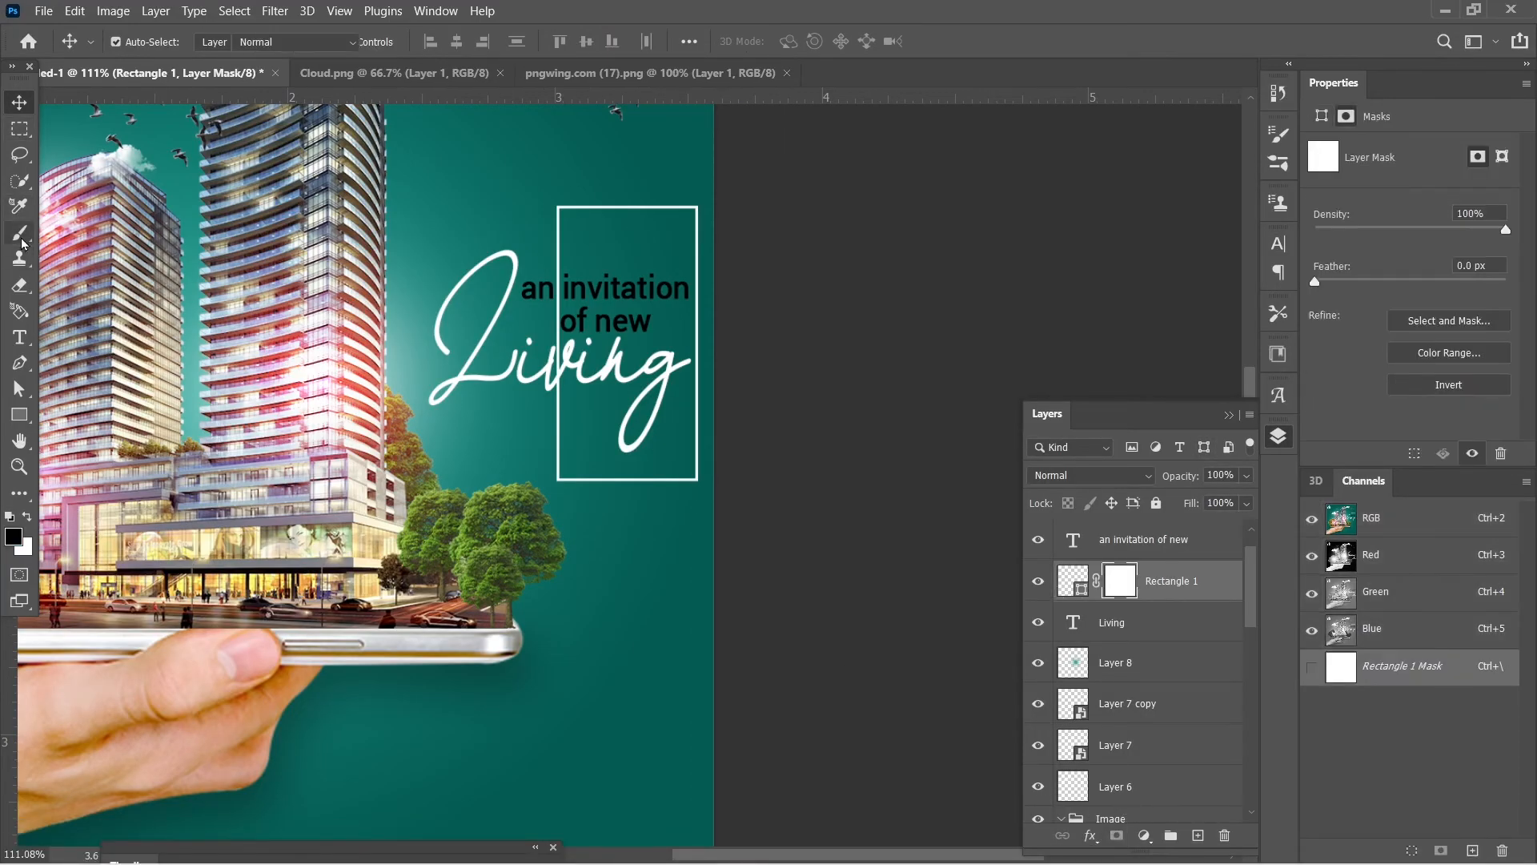
{"action": "left_click_drag", "start_coordinate": [467, 354], "coordinate": [400, 395]}
{"action": "mouse_move", "coordinate": [375, 254]}
{"action": "left_mouse_down"}
{"action": "mouse_move", "coordinate": [475, 792]}
{"action": "mouse_move", "coordinate": [470, 766]}
{"action": "left_mouse_up"}
{"action": "left_click_drag", "start_coordinate": [470, 302], "coordinate": [394, 323]}
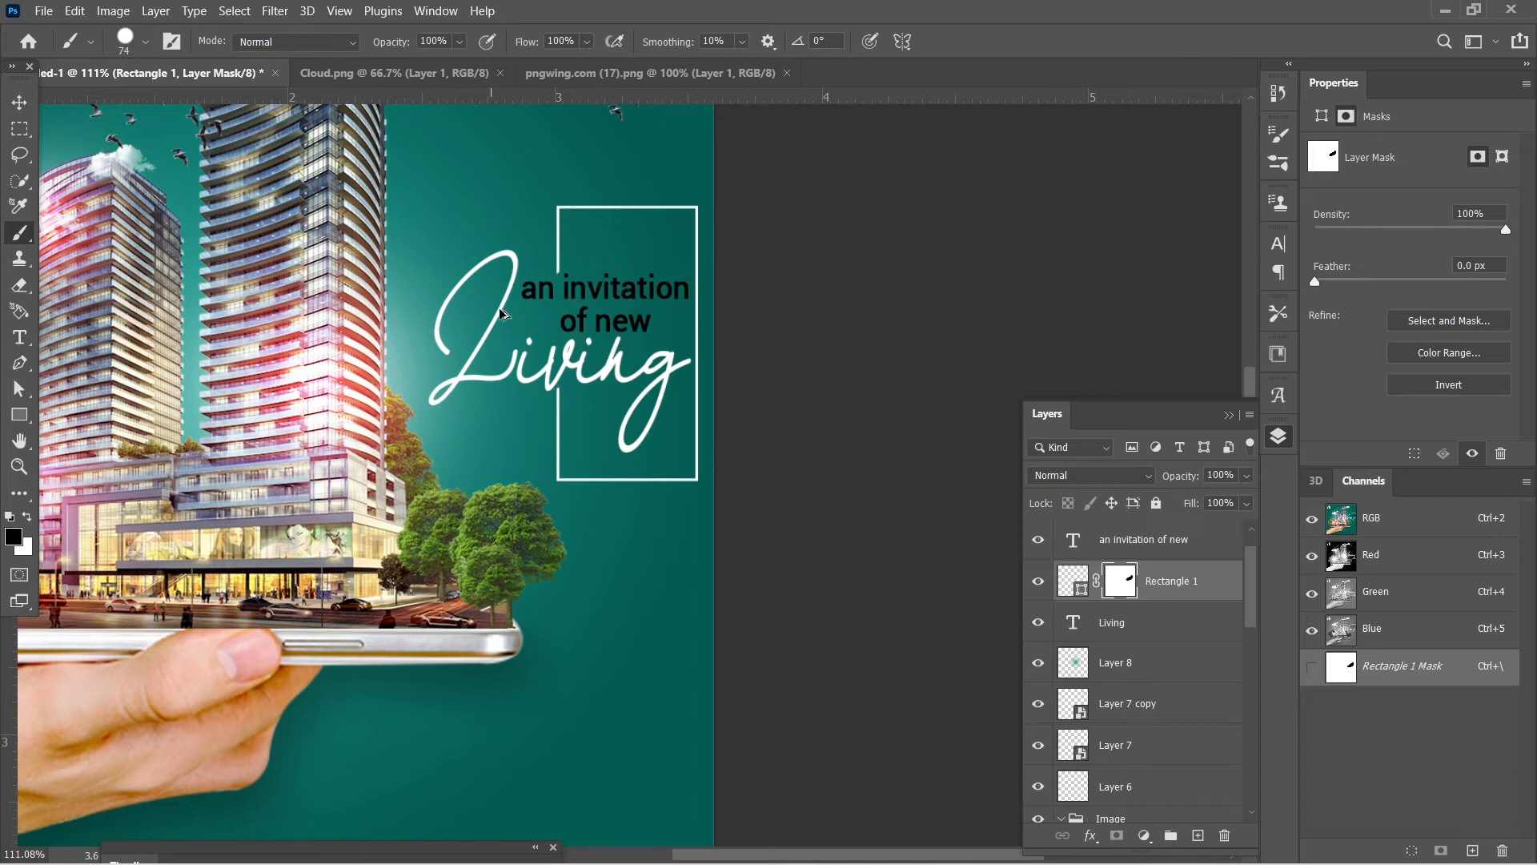
{"action": "scroll", "coordinate": [554, 314], "scroll_direction": "down", "scroll_amount": 4}
{"action": "left_click_drag", "start_coordinate": [561, 302], "coordinate": [596, 316]}
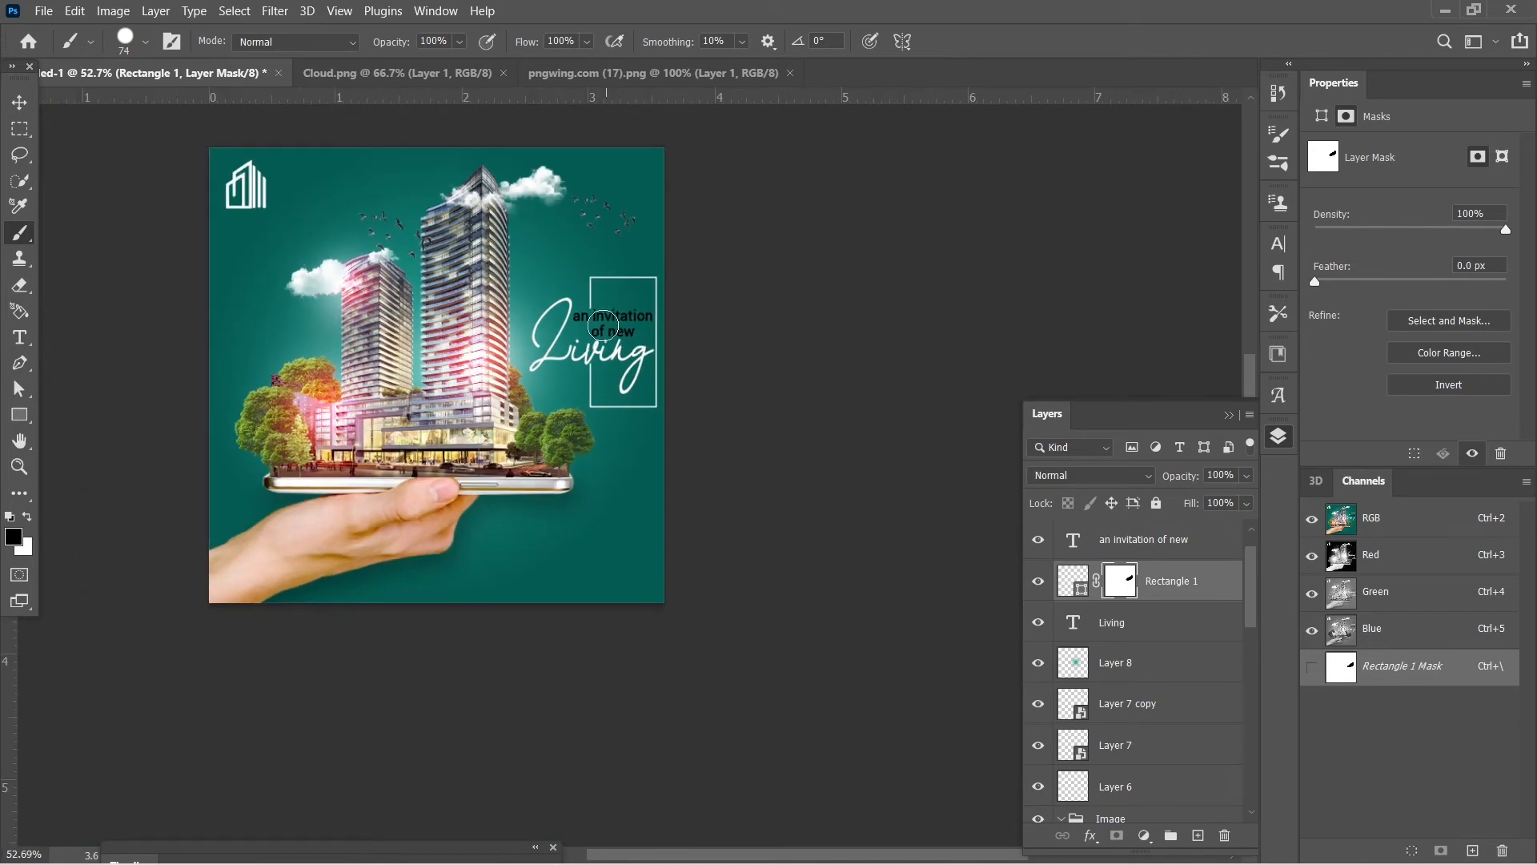
Step: Close the pngwing.com (17).png and Cloud.png documents
{"action": "left_click", "coordinate": [27, 104]}
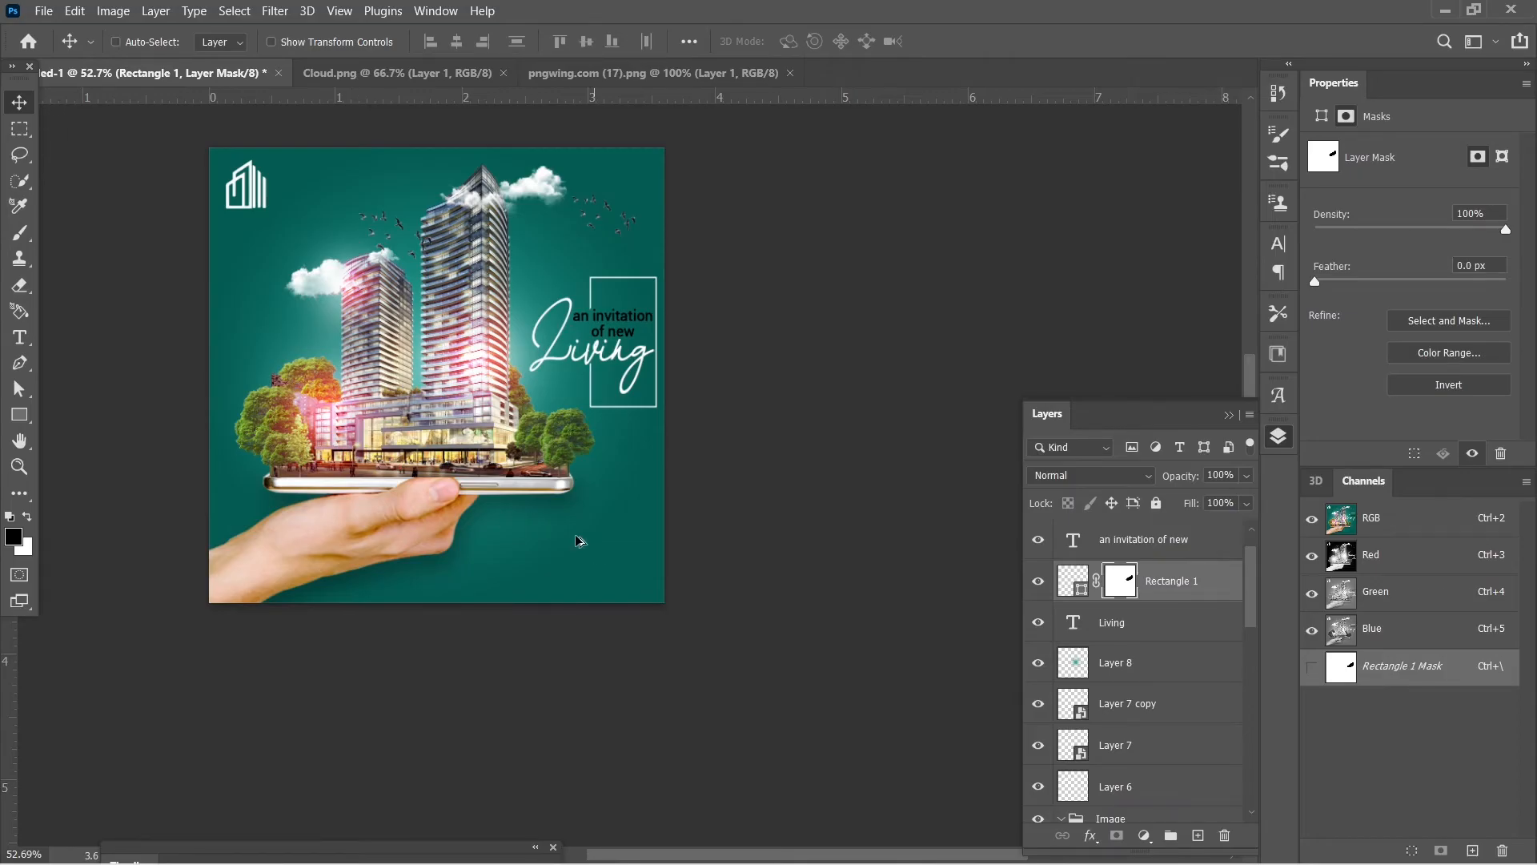
{"action": "scroll", "coordinate": [578, 542], "scroll_direction": "up", "scroll_amount": 2}
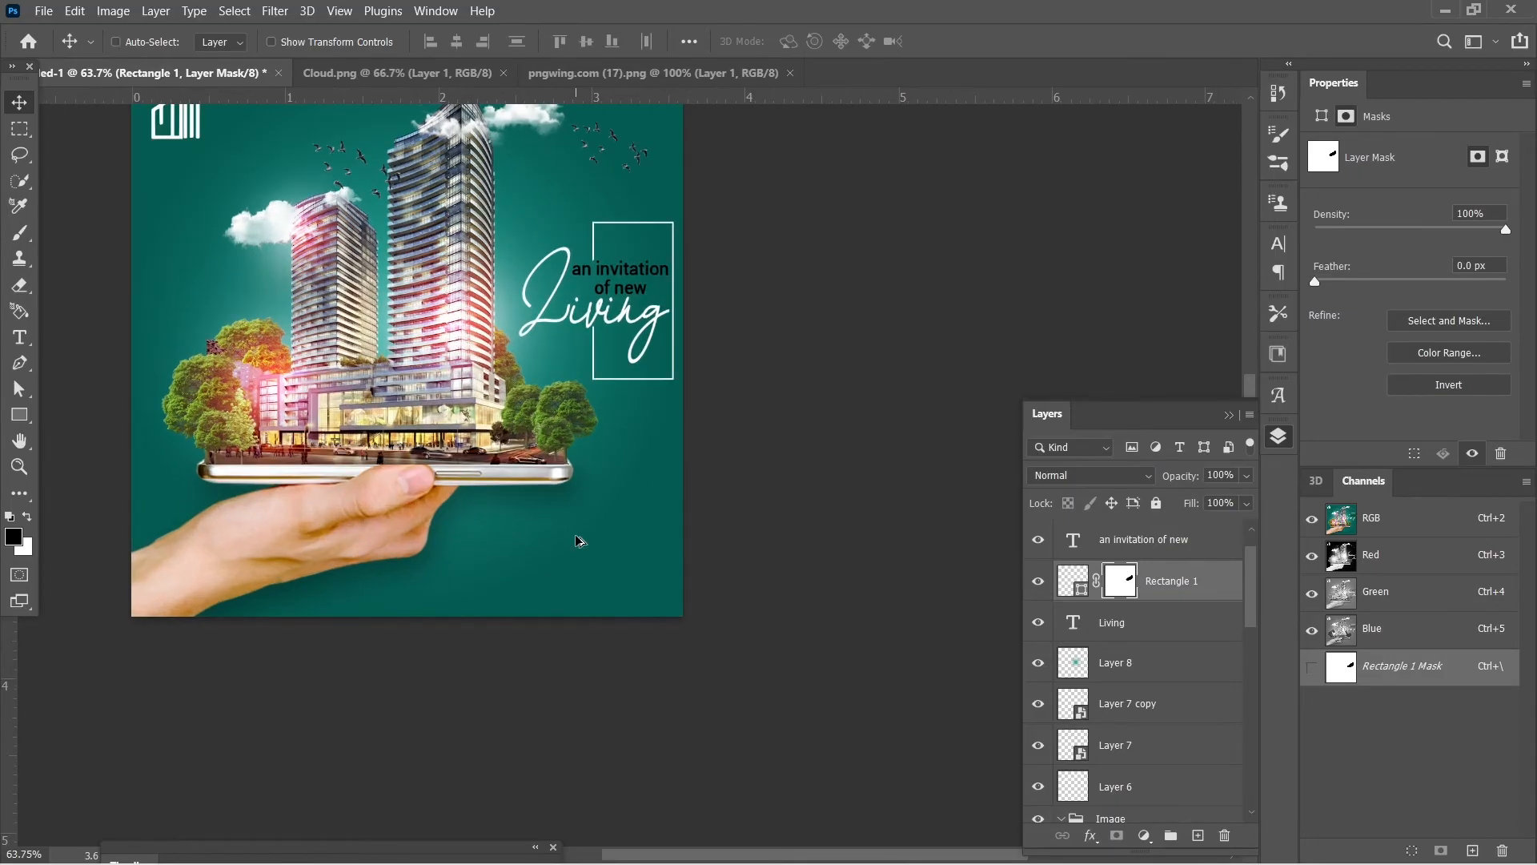
{"action": "left_click", "coordinate": [789, 74]}
{"action": "left_click", "coordinate": [503, 74]}
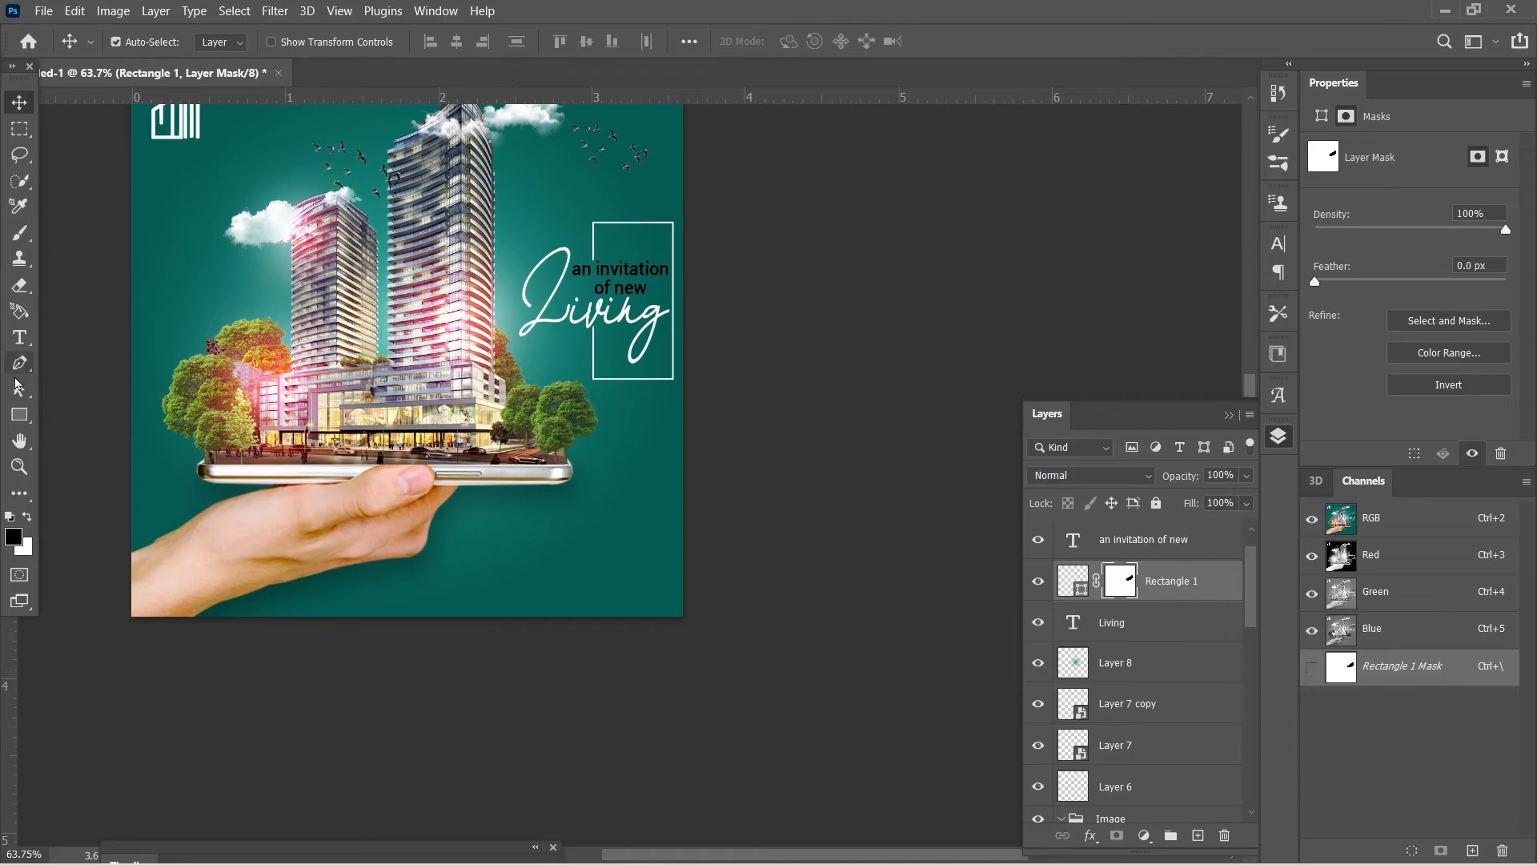
Step: Add a white text line with the contact phone number below the phone, near the poster's lower edge
{"action": "left_click", "coordinate": [19, 337]}
{"action": "left_click", "coordinate": [515, 587]}
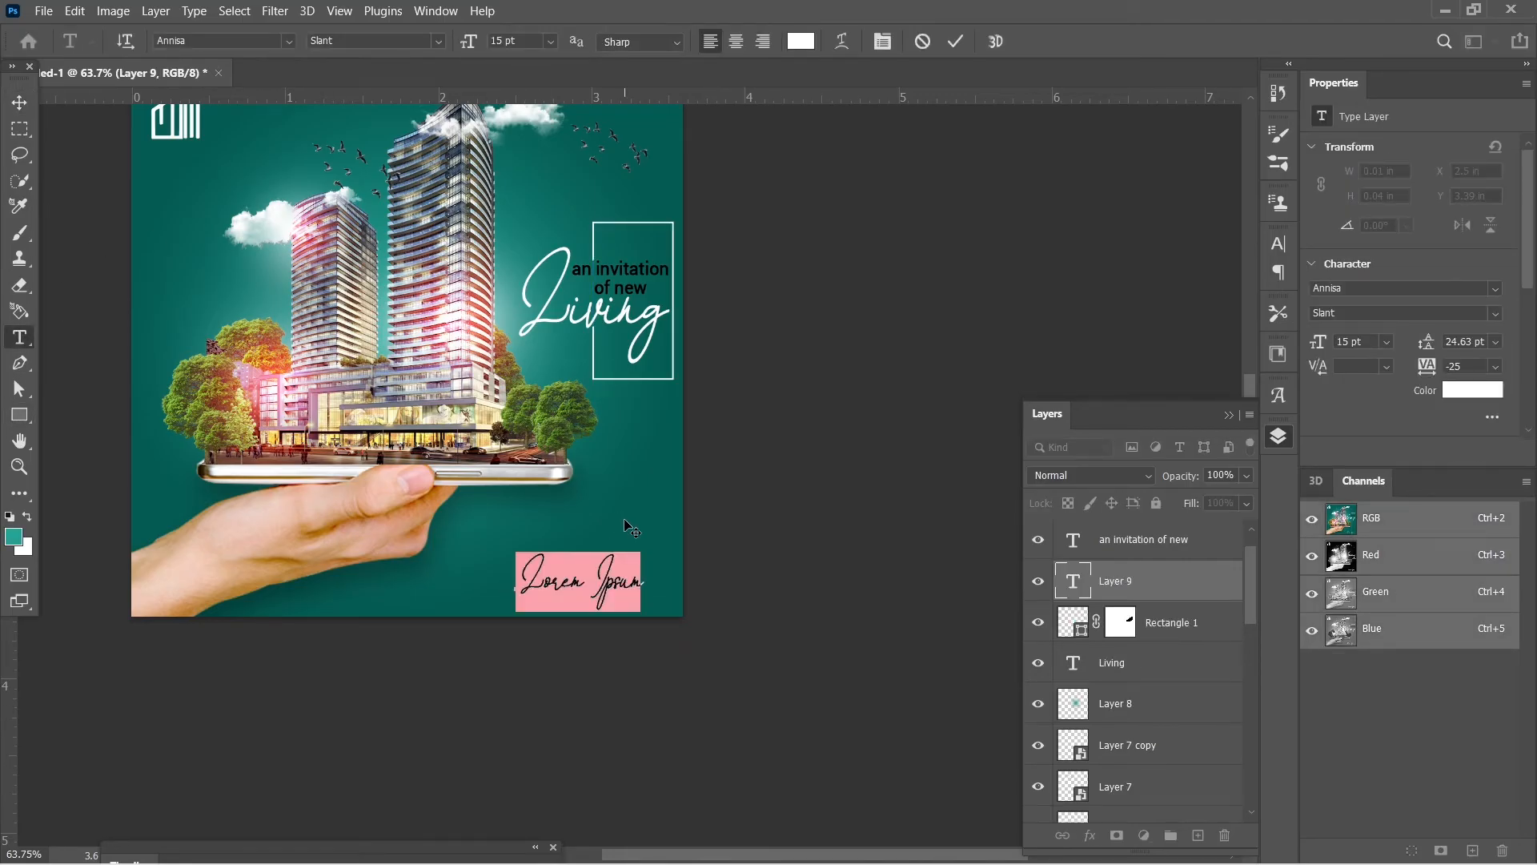
{"action": "type", "text": "l"}
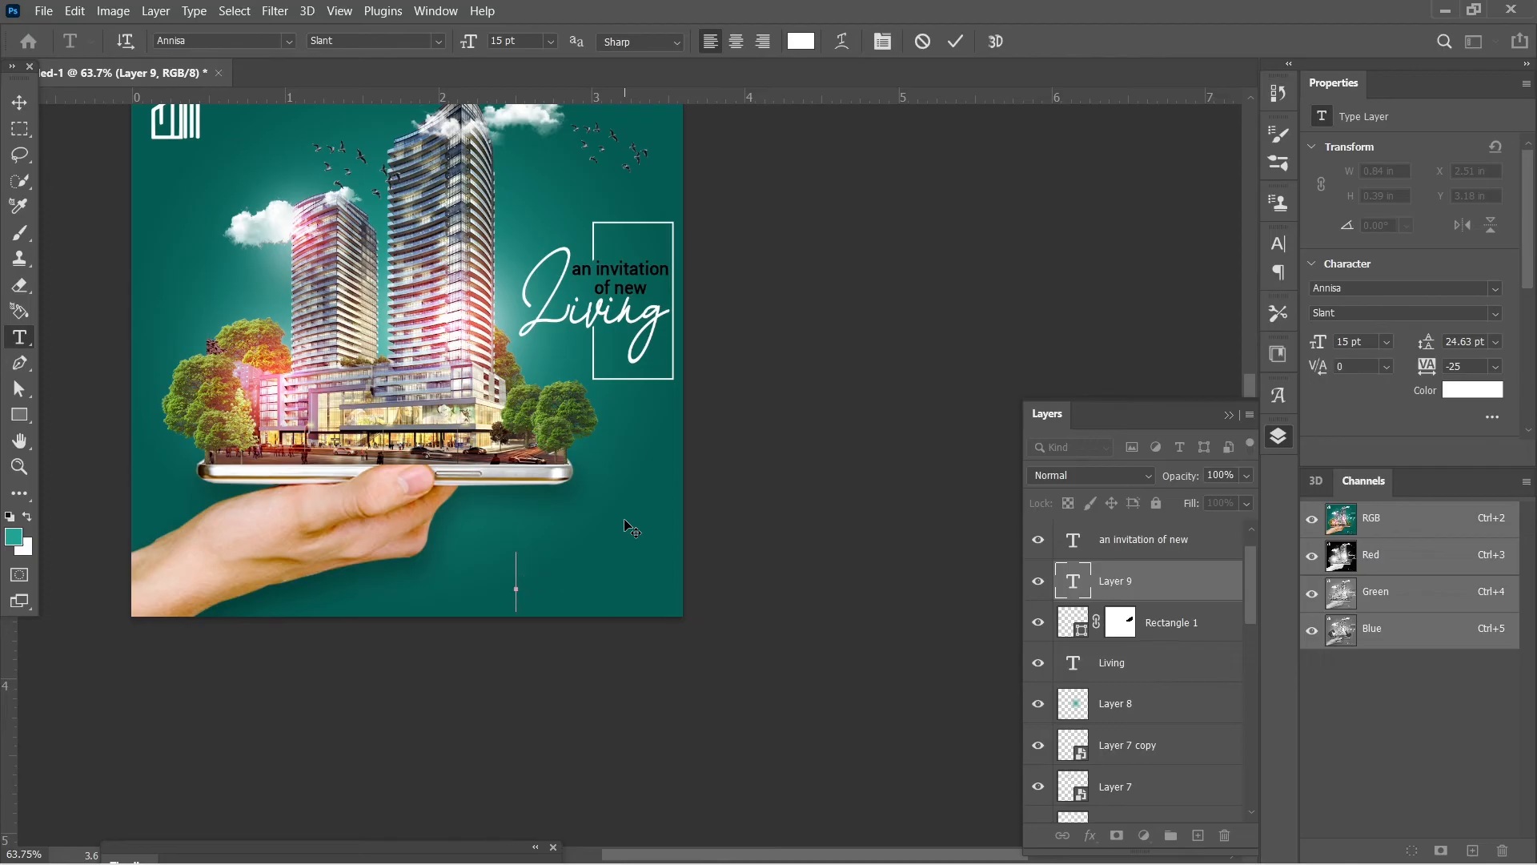
{"action": "type", "text": "+91 12345 67890"}
{"action": "left_click", "coordinate": [726, 455]}
Step: Set the phone number text's font to Roboto Condensed Regular
{"action": "type", "text": "robo"}
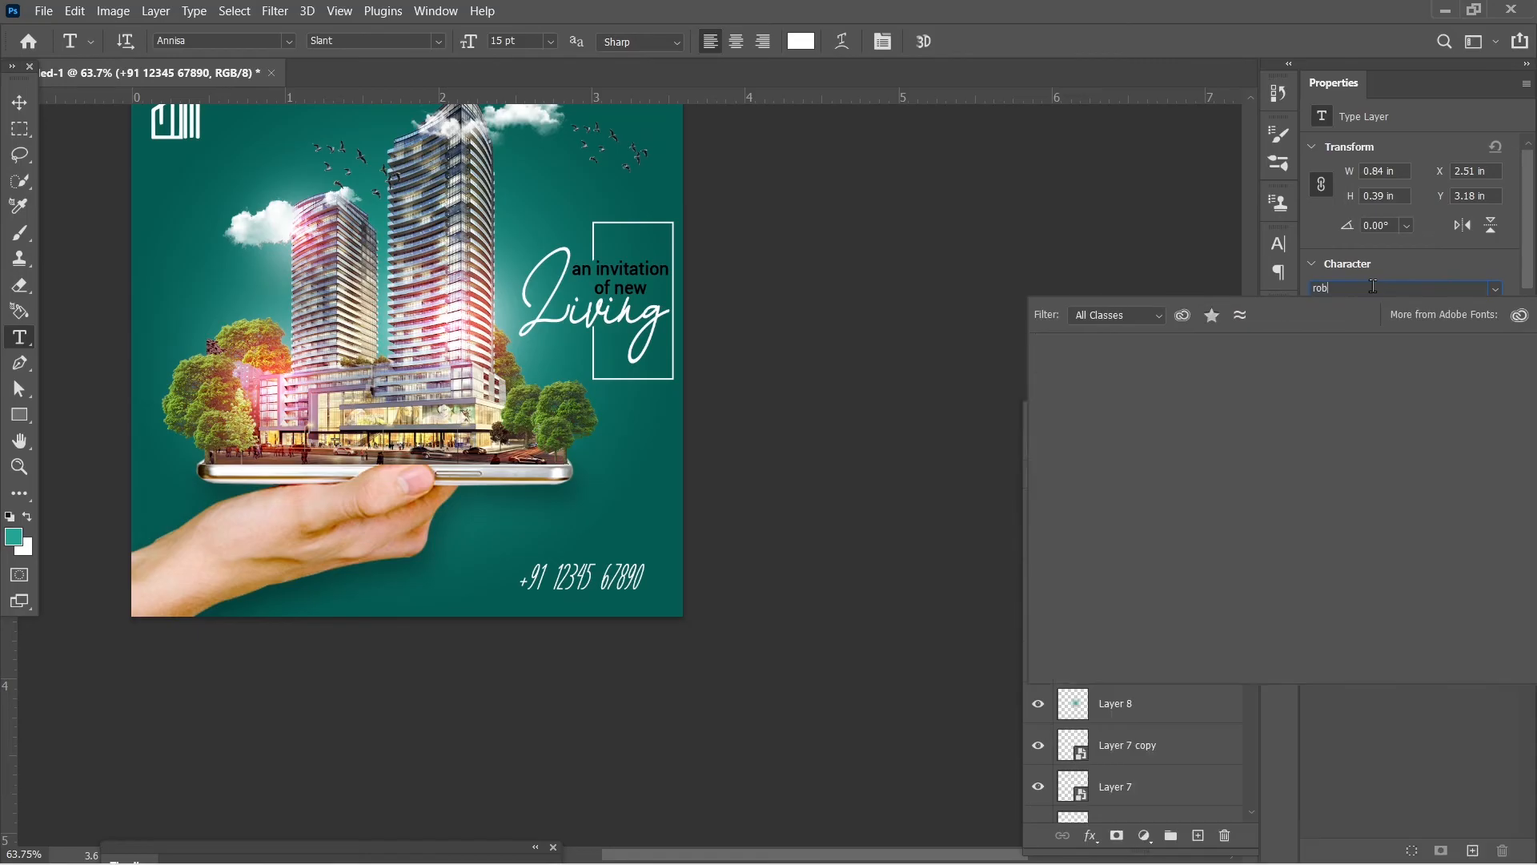
{"action": "left_click", "coordinate": [1185, 653]}
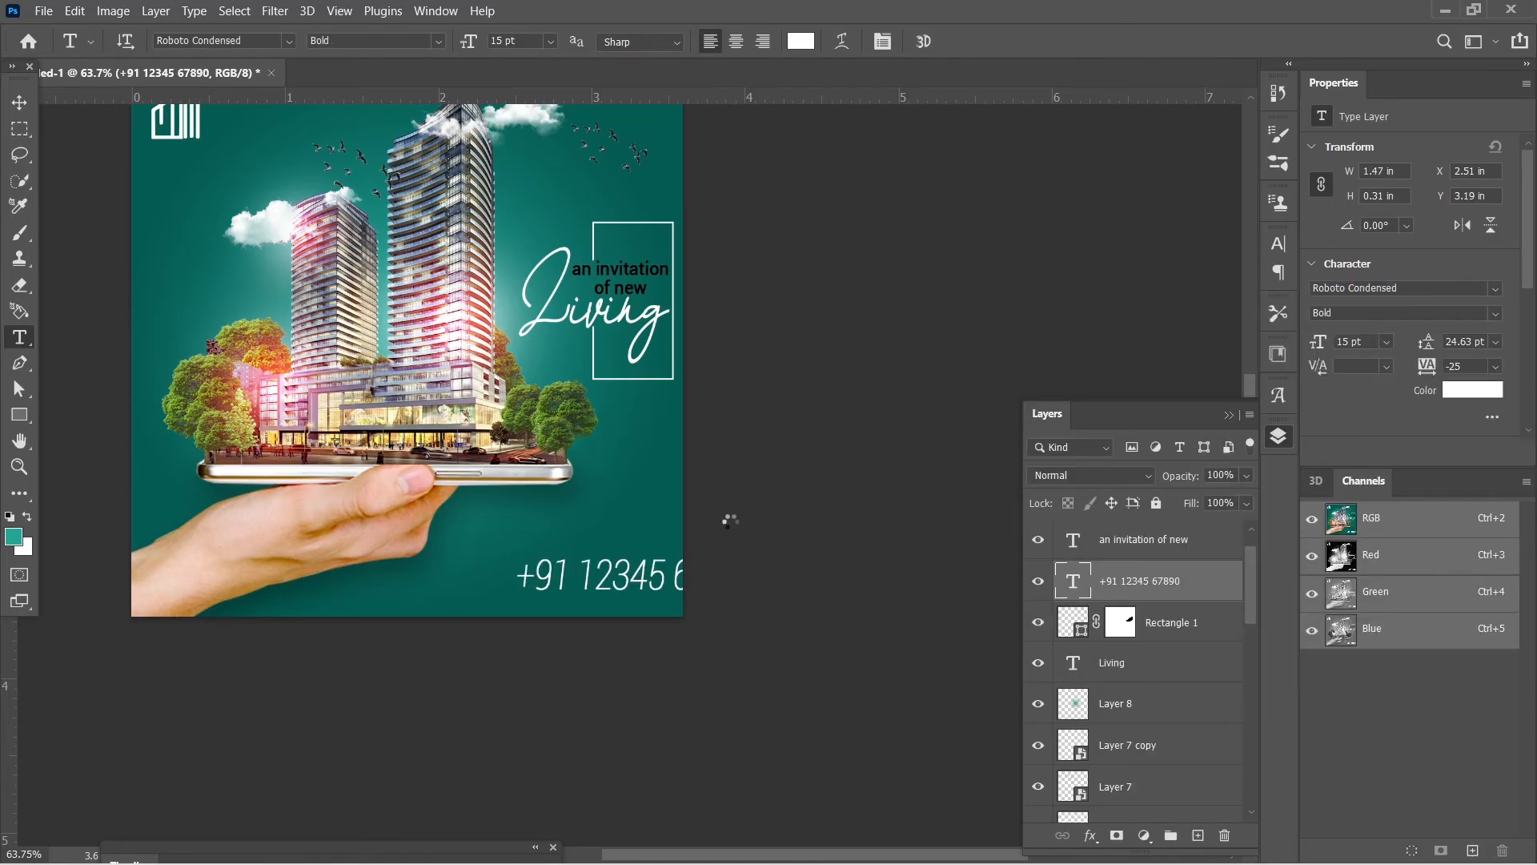
{"action": "left_click", "coordinate": [1420, 318]}
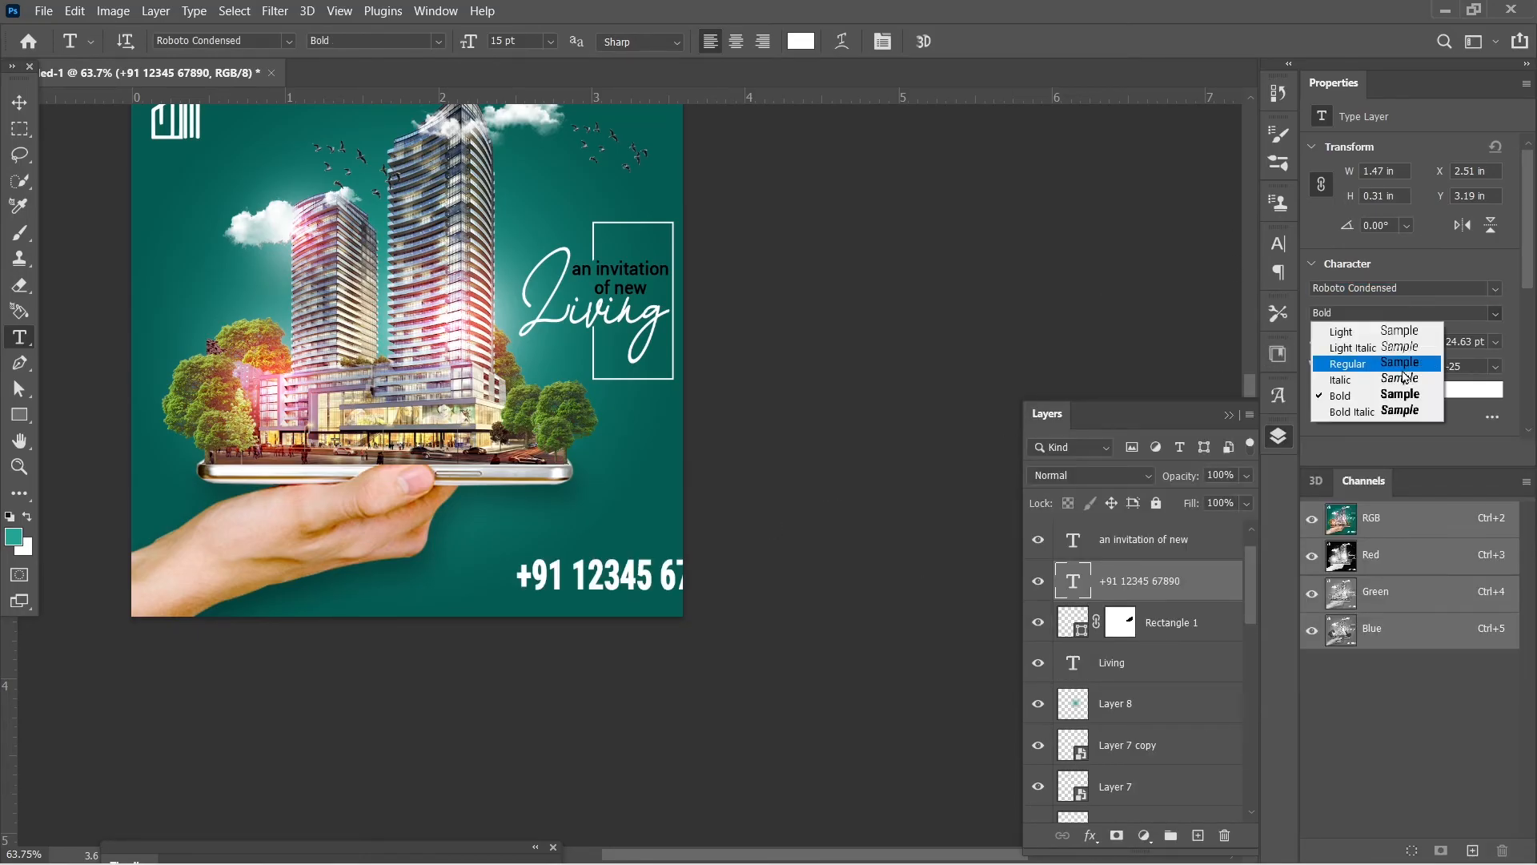
{"action": "left_click", "coordinate": [1386, 367]}
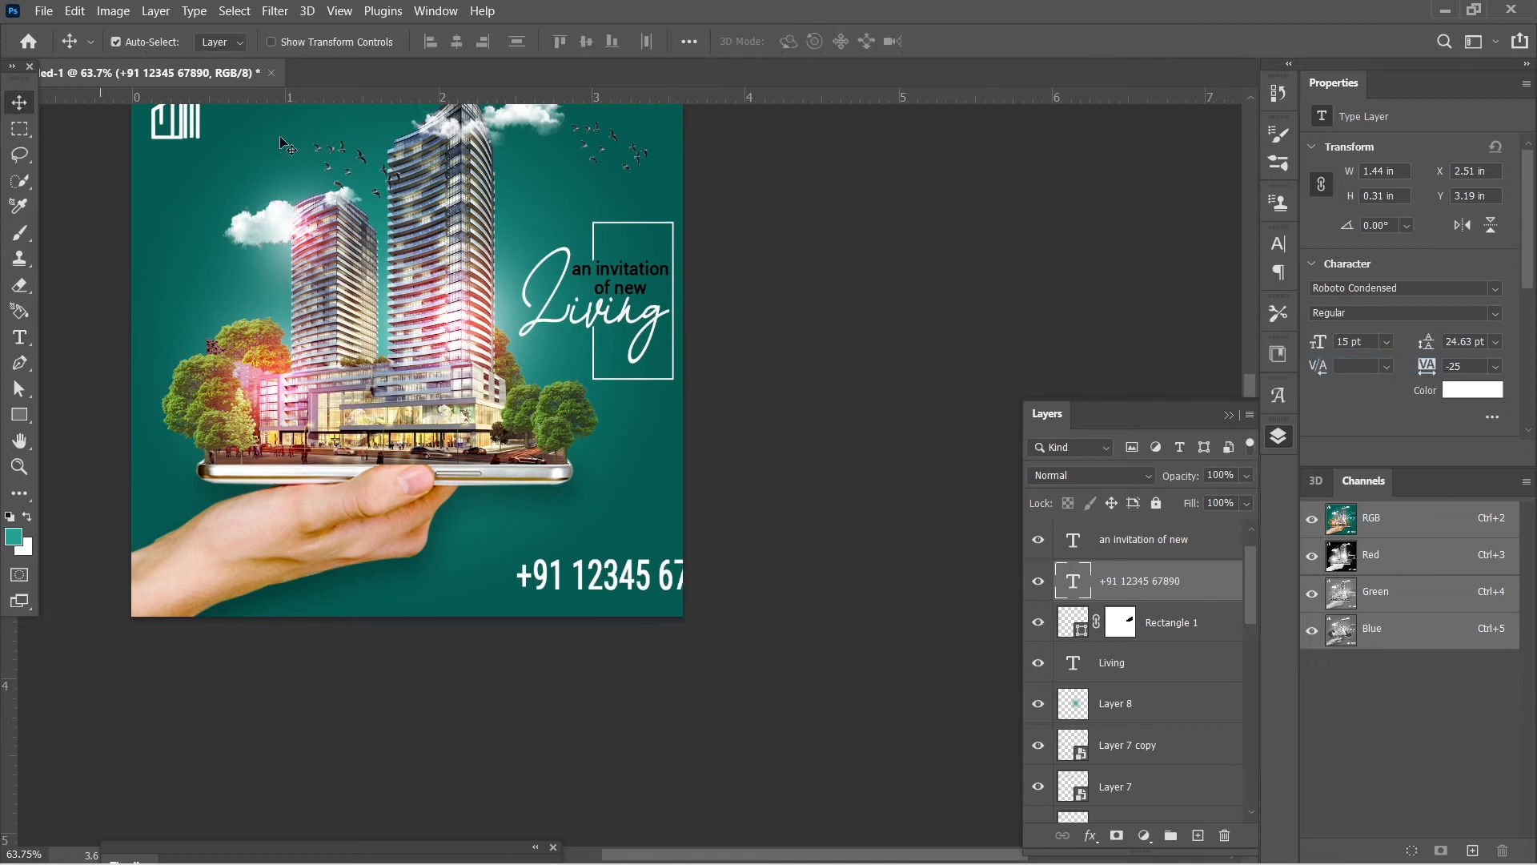
Step: Scale the phone number text to about 7.15 pt and place it at about X 2.41 in, Y 3.27 in
{"action": "key", "text": "ctrl+t"}
{"action": "mouse_move", "coordinate": [623, 558]}
{"action": "left_mouse_down"}
{"action": "mouse_move", "coordinate": [624, 572]}
{"action": "mouse_move", "coordinate": [596, 568]}
{"action": "left_mouse_up"}
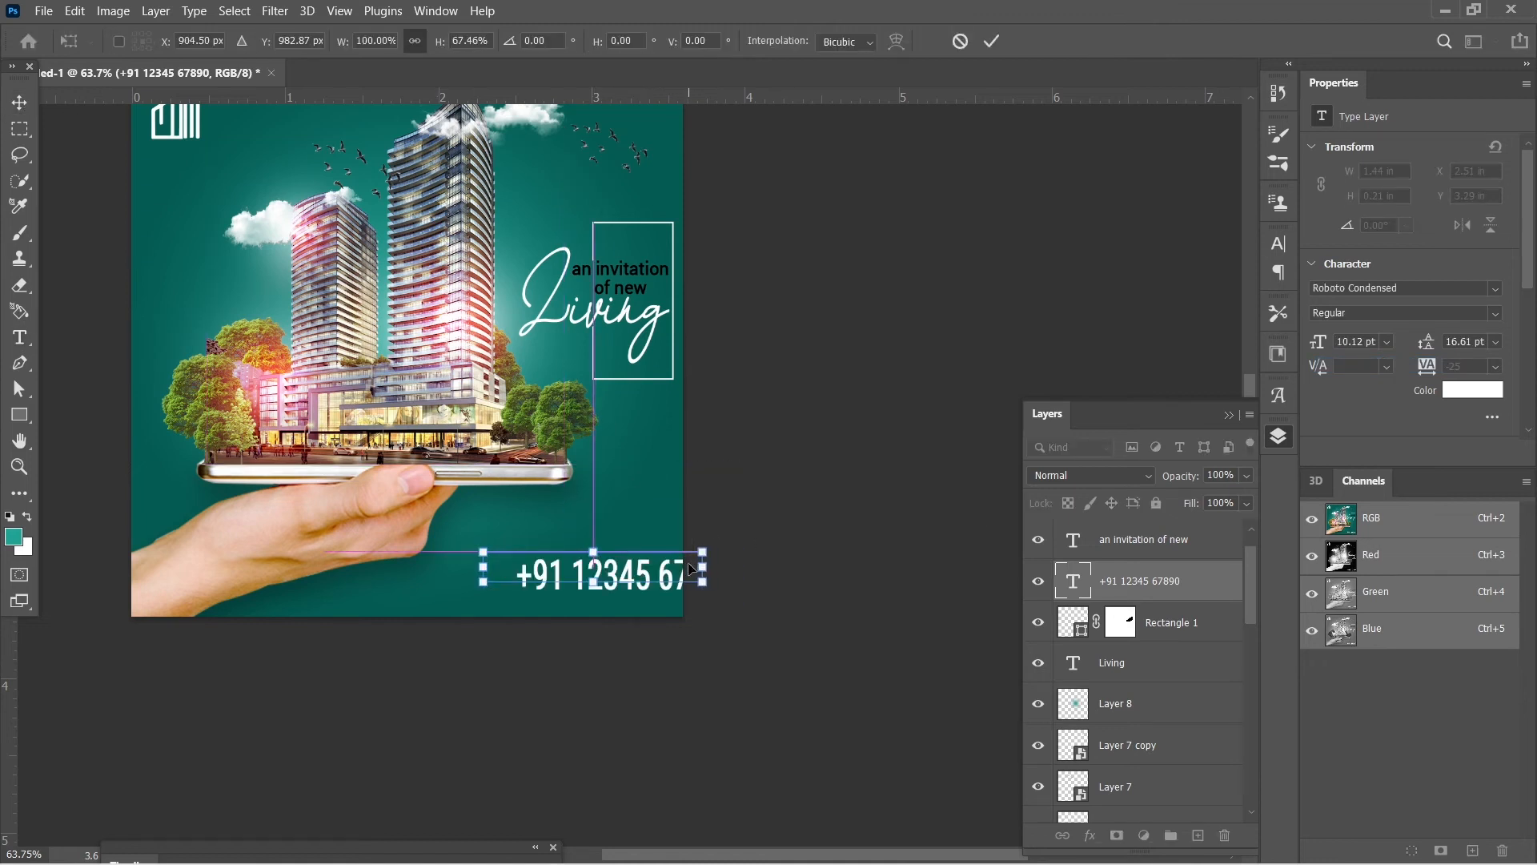
{"action": "left_click_drag", "start_coordinate": [704, 552], "coordinate": [625, 577]}
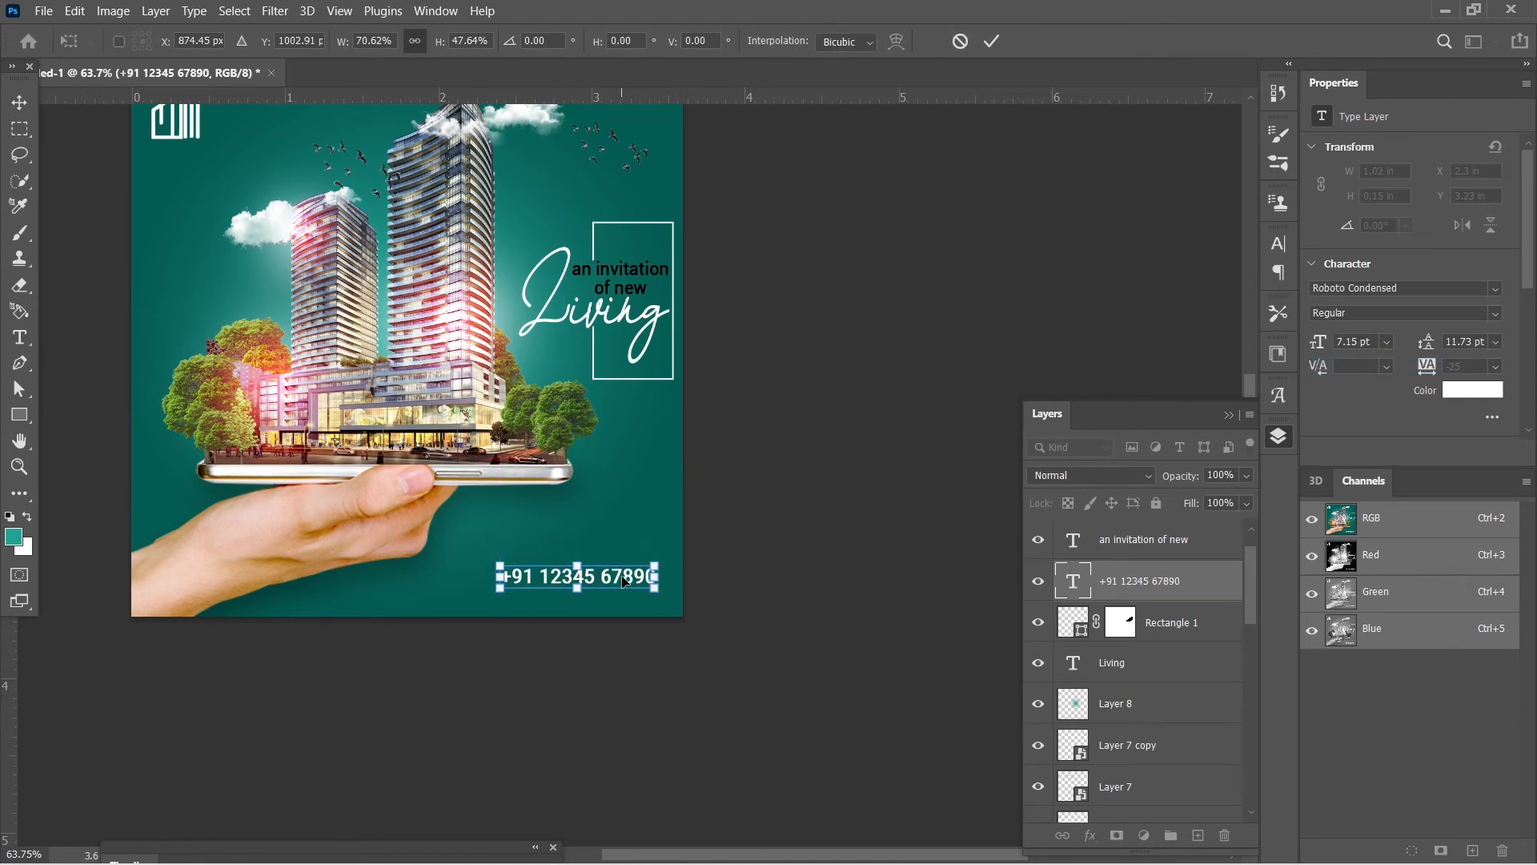
{"action": "key", "text": "Return"}
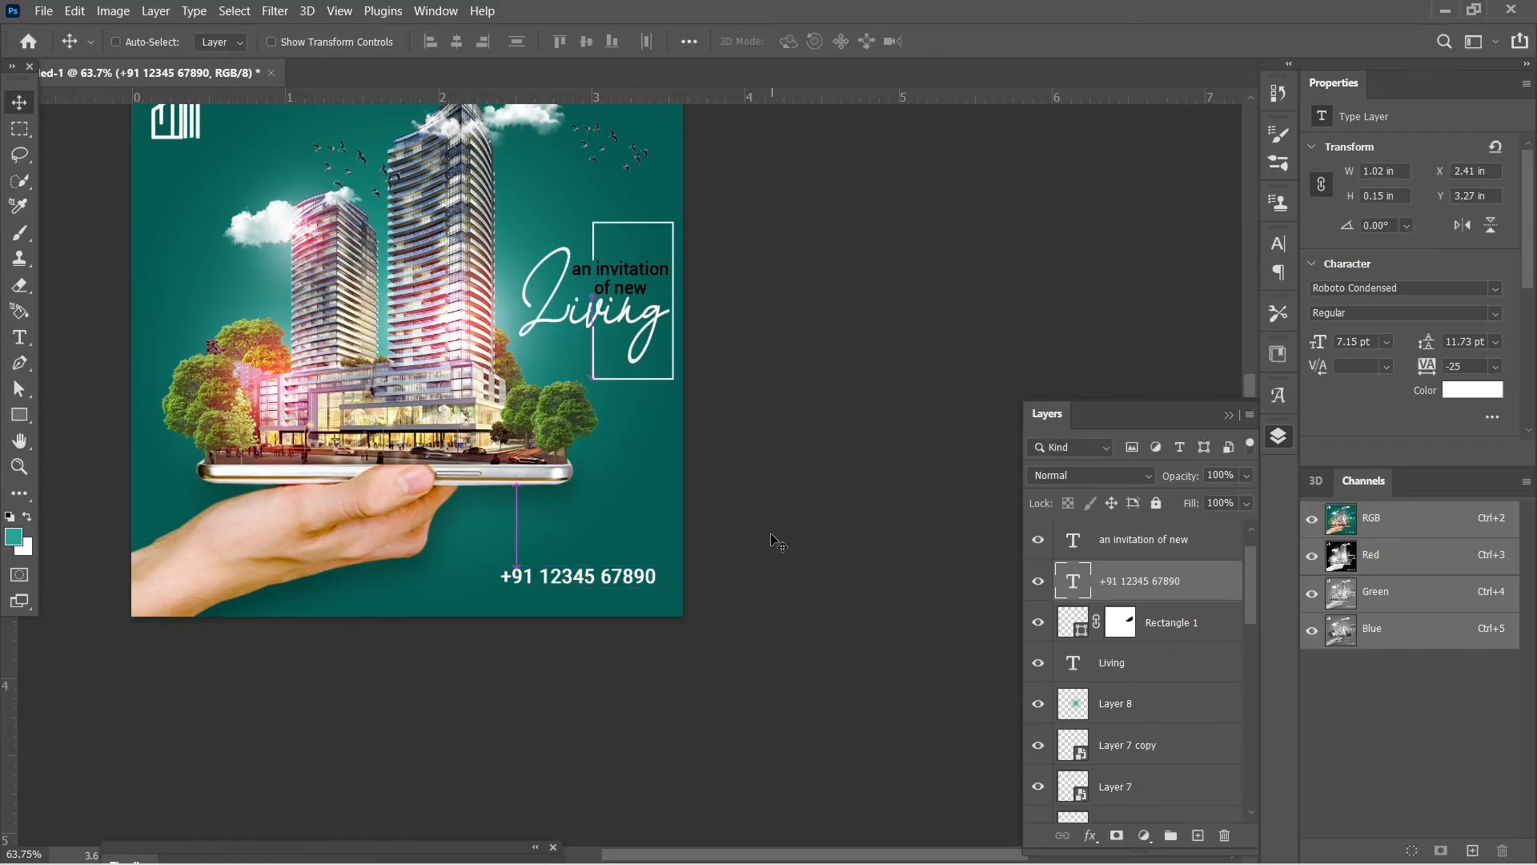
{"action": "key", "text": "ctrl+Return"}
{"action": "key", "text": "ctrl+Return"}
{"action": "key", "text": "ctrl+Return"}
{"action": "key", "text": "ctrl+Return"}
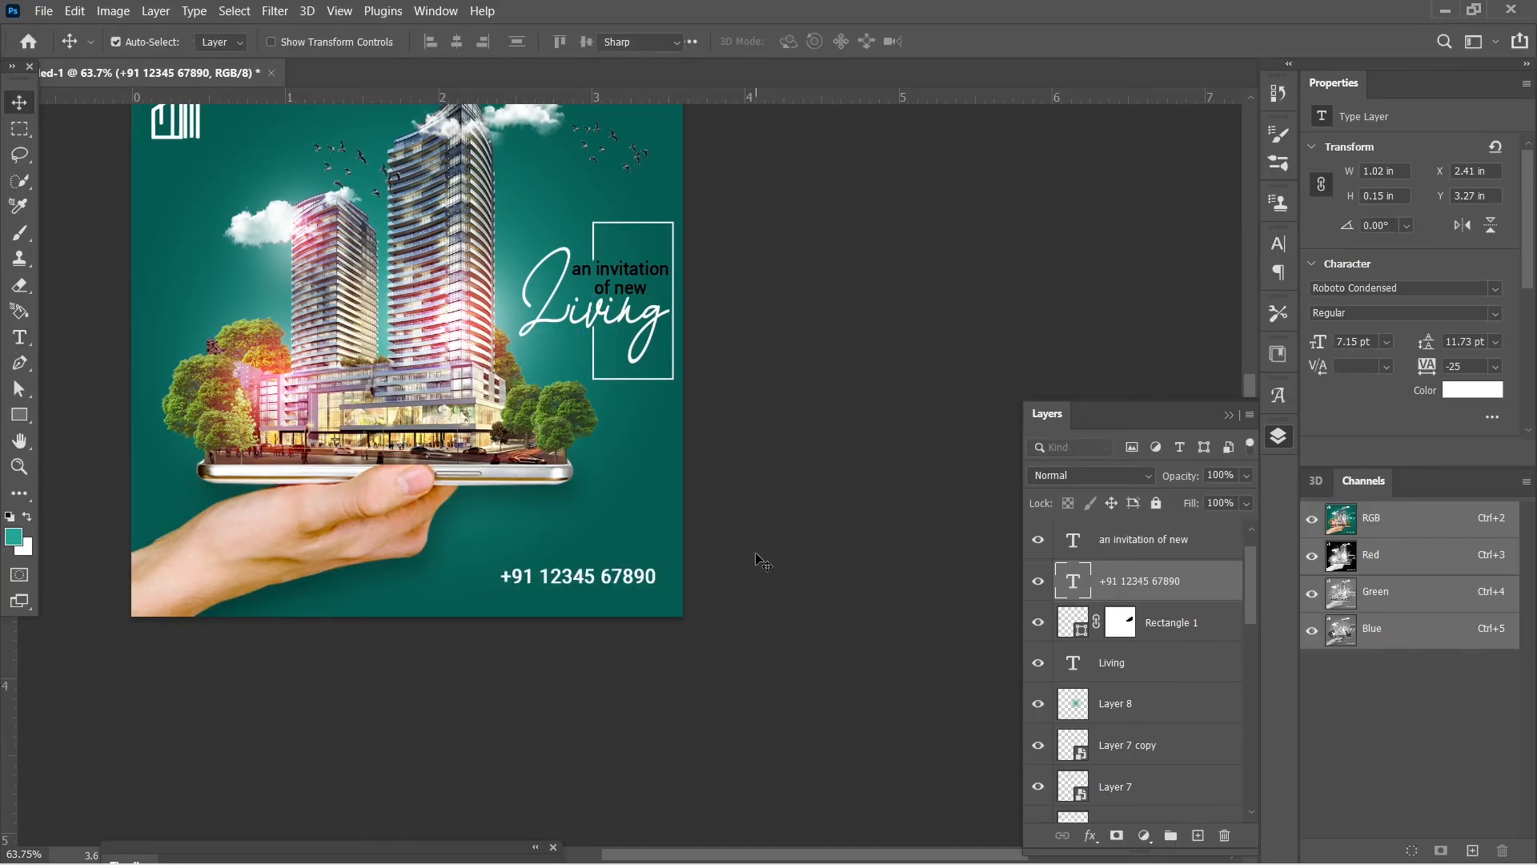
{"action": "key", "text": "ctrl+Return"}
{"action": "key", "text": "Right"}
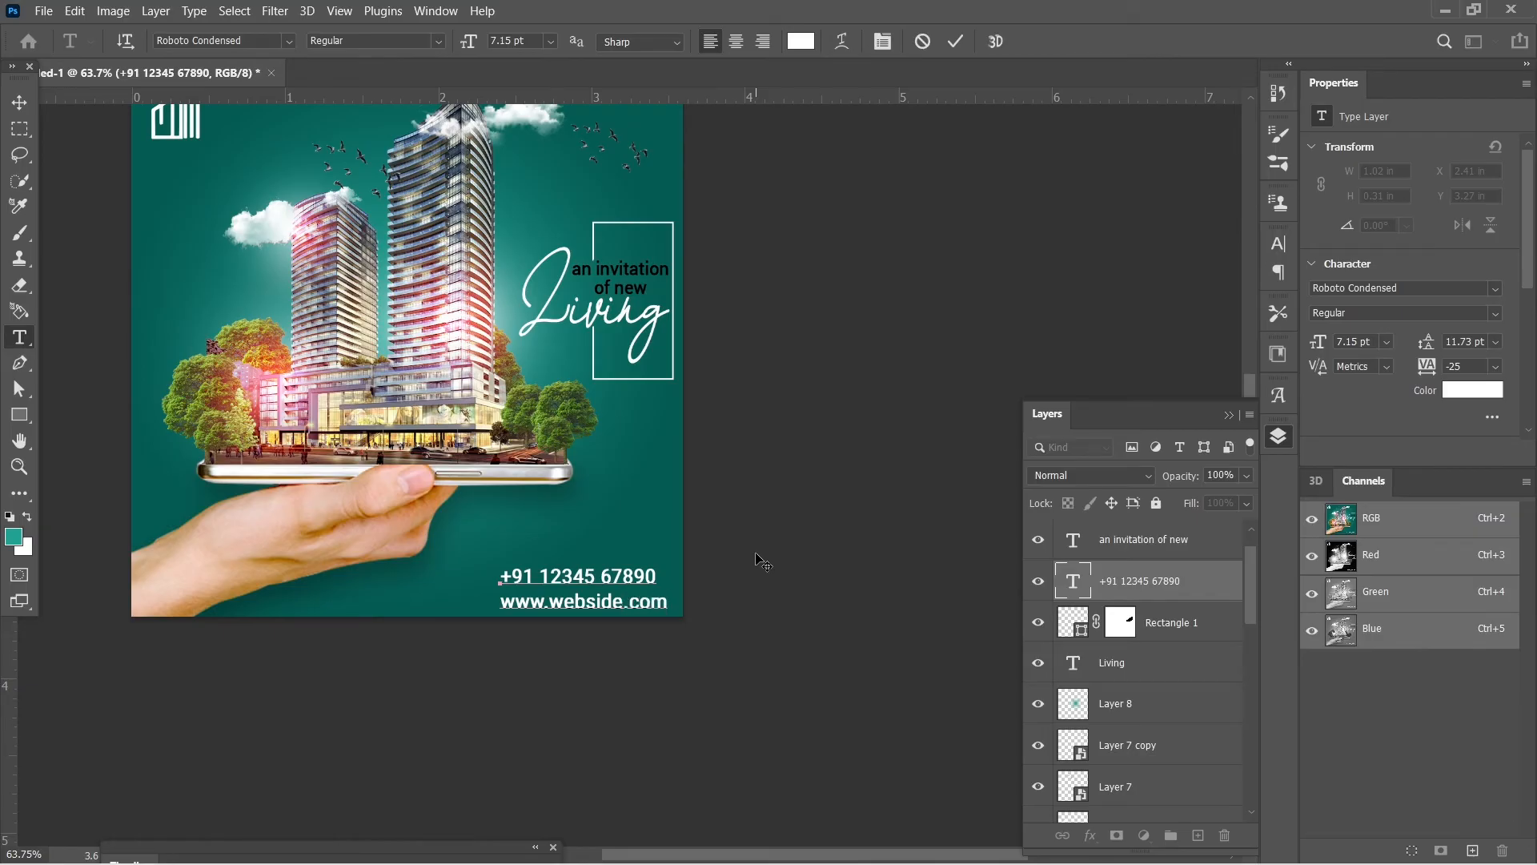
Step: Nudge the two-line contact text upward to about Y 3.18 in
{"action": "left_click", "coordinate": [755, 554]}
{"action": "key", "text": "Up"}
{"action": "key", "text": "Up"}
{"action": "key", "text": "Up"}
{"action": "key", "text": "Up"}
{"action": "key", "text": "Up"}
{"action": "key", "text": "Up"}
{"action": "key", "text": "Up"}
{"action": "key", "text": "Up"}
{"action": "key", "text": "Up"}
{"action": "key", "text": "Up"}
{"action": "key", "text": "Up"}
{"action": "key", "text": "Up"}
{"action": "key", "text": "Up"}
{"action": "key", "text": "Up"}
{"action": "key", "text": "Up"}
{"action": "key", "text": "Up"}
{"action": "key", "text": "Up"}
{"action": "key", "text": "Up"}
{"action": "key", "text": "Up"}
{"action": "key", "text": "Up"}
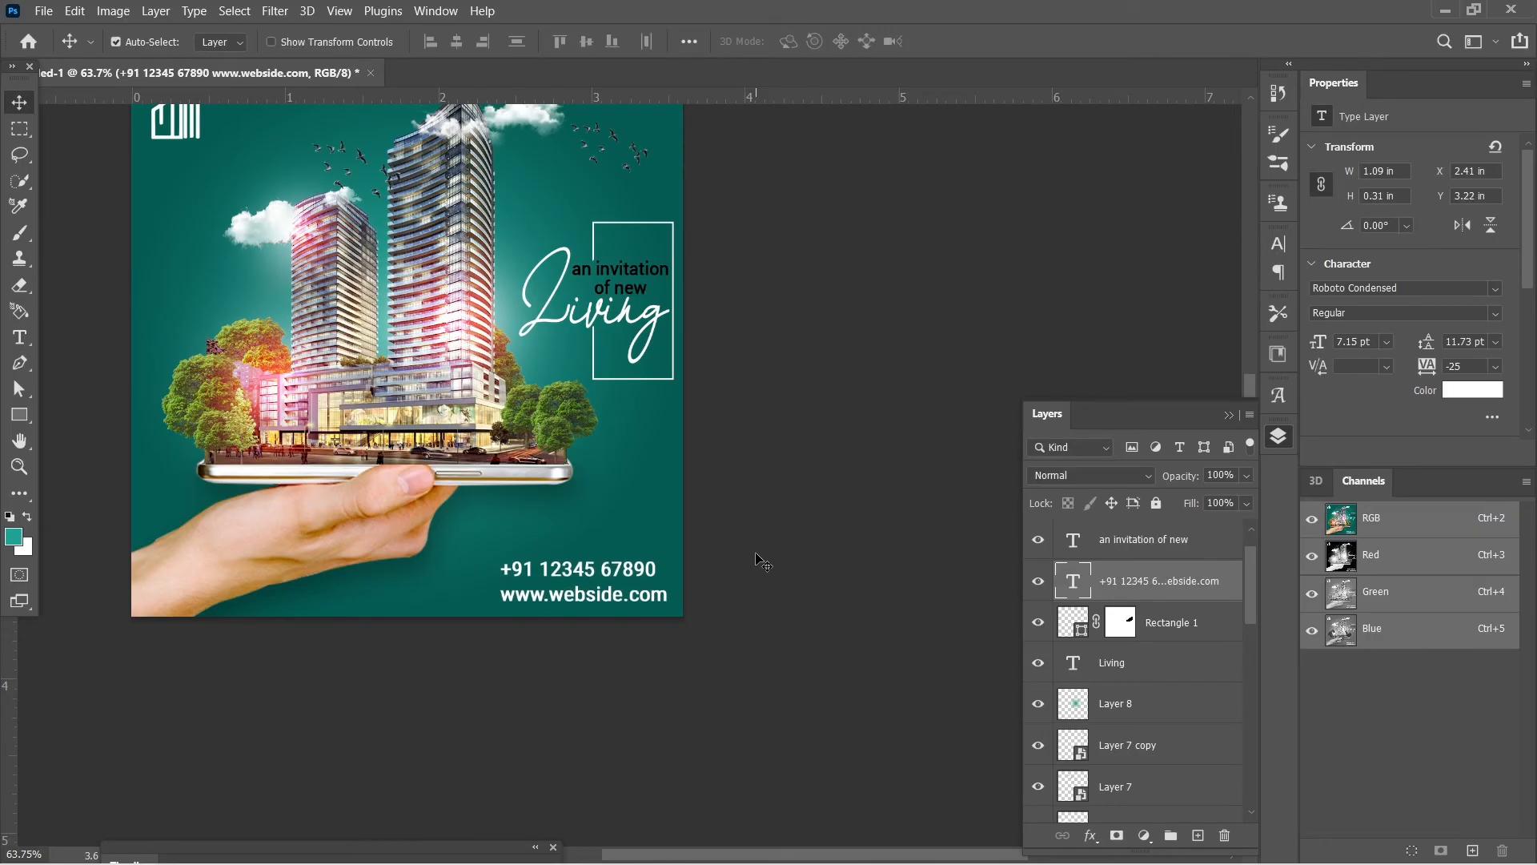
Step: Scale the contact text to about 6.16 pt, reaching about 0.94 × 0.27 in
{"action": "key", "text": "ctrl+t"}
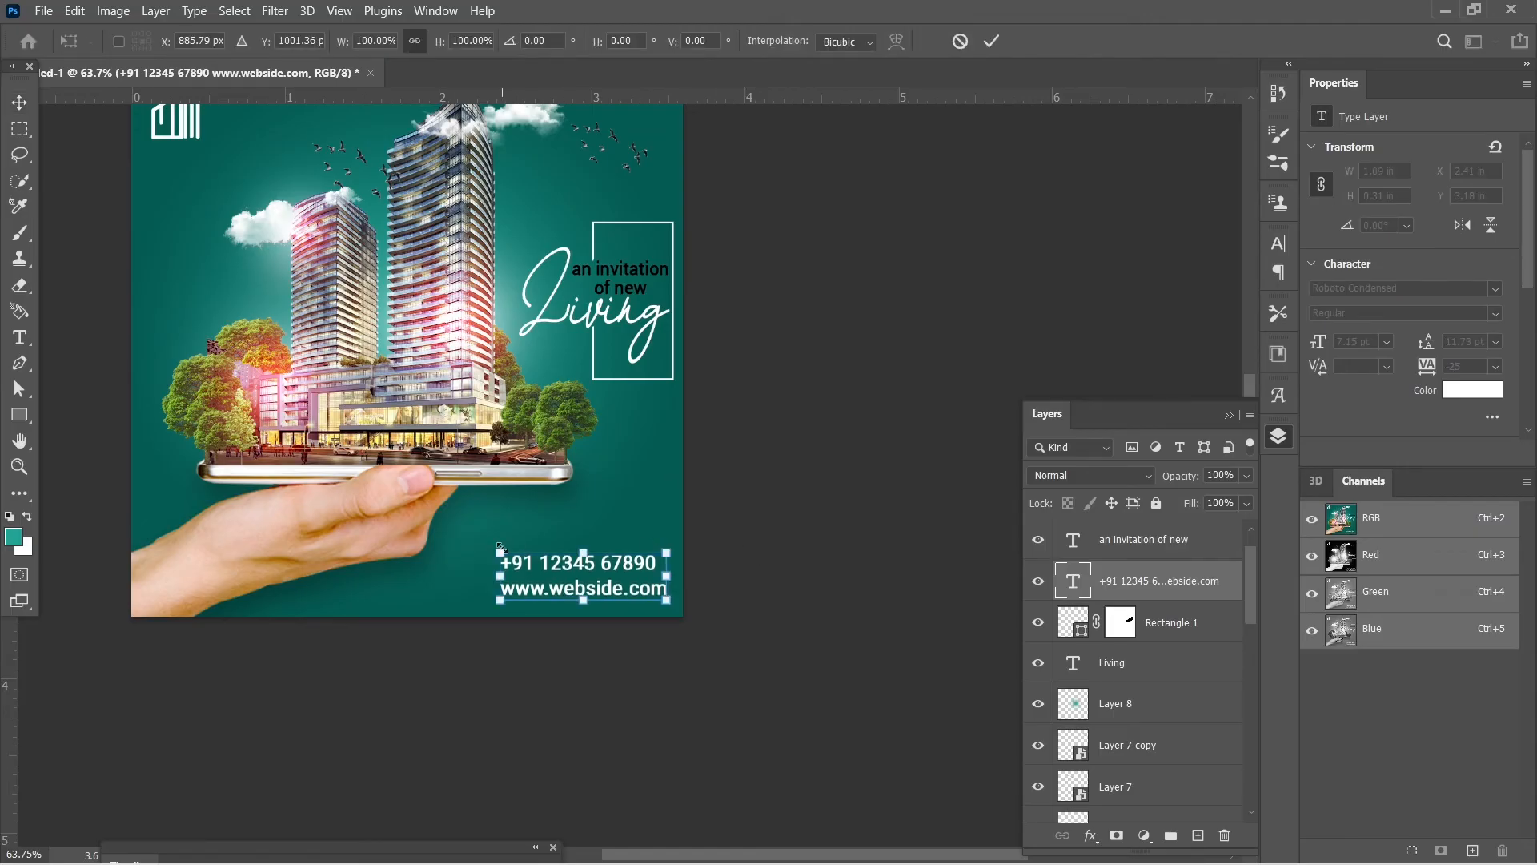
{"action": "left_click_drag", "start_coordinate": [502, 549], "coordinate": [524, 559]}
{"action": "key", "text": "Return"}
Step: Open the web and phone-call icon images from the Project folder
{"action": "scroll", "coordinate": [489, 517], "scroll_direction": "up", "scroll_amount": 1}
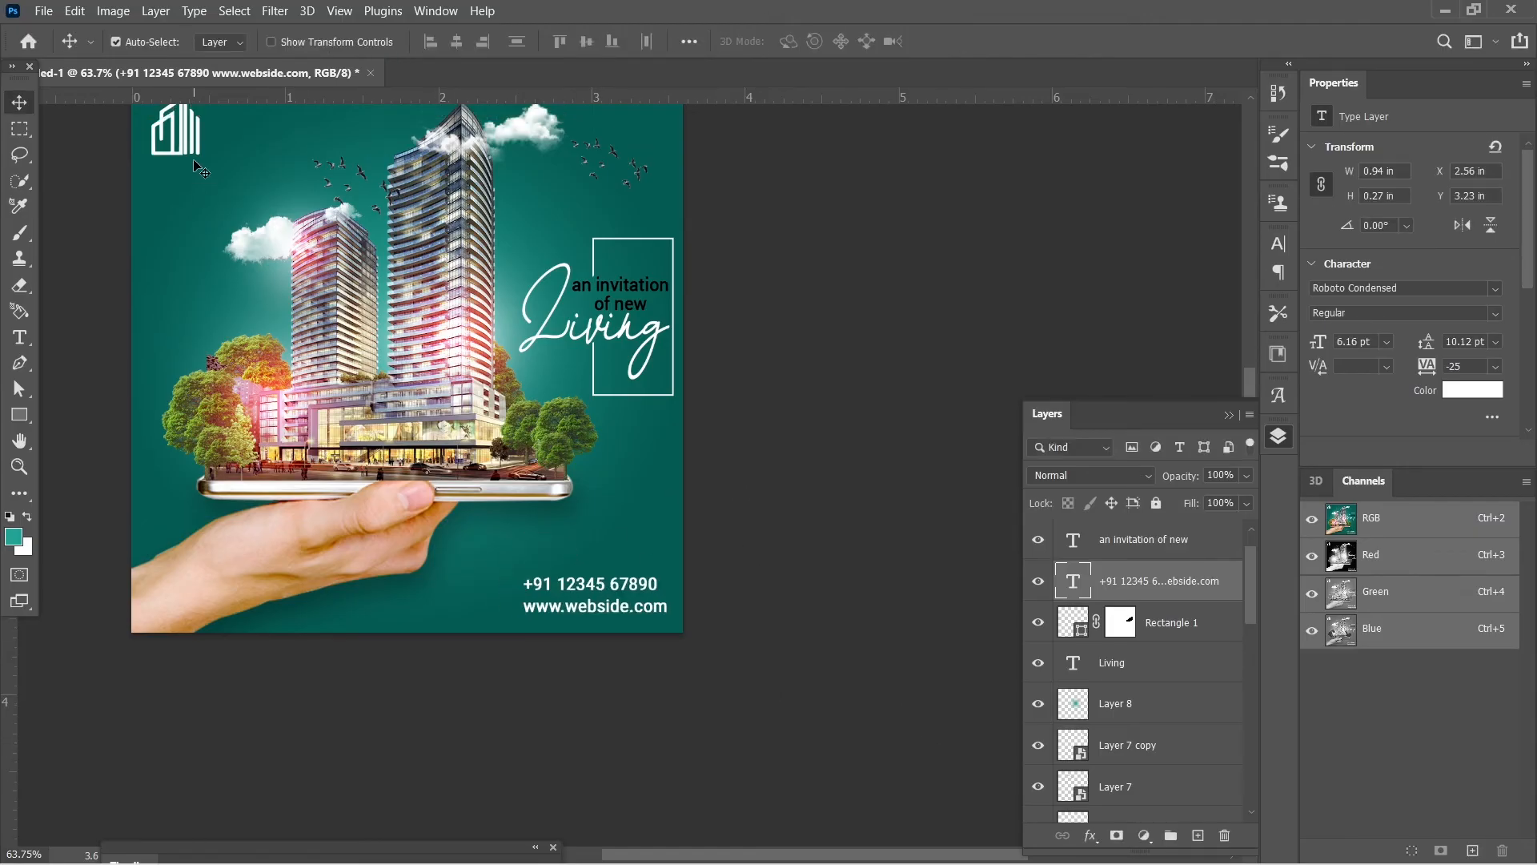
{"action": "left_click", "coordinate": [43, 11]}
{"action": "left_click", "coordinate": [109, 52]}
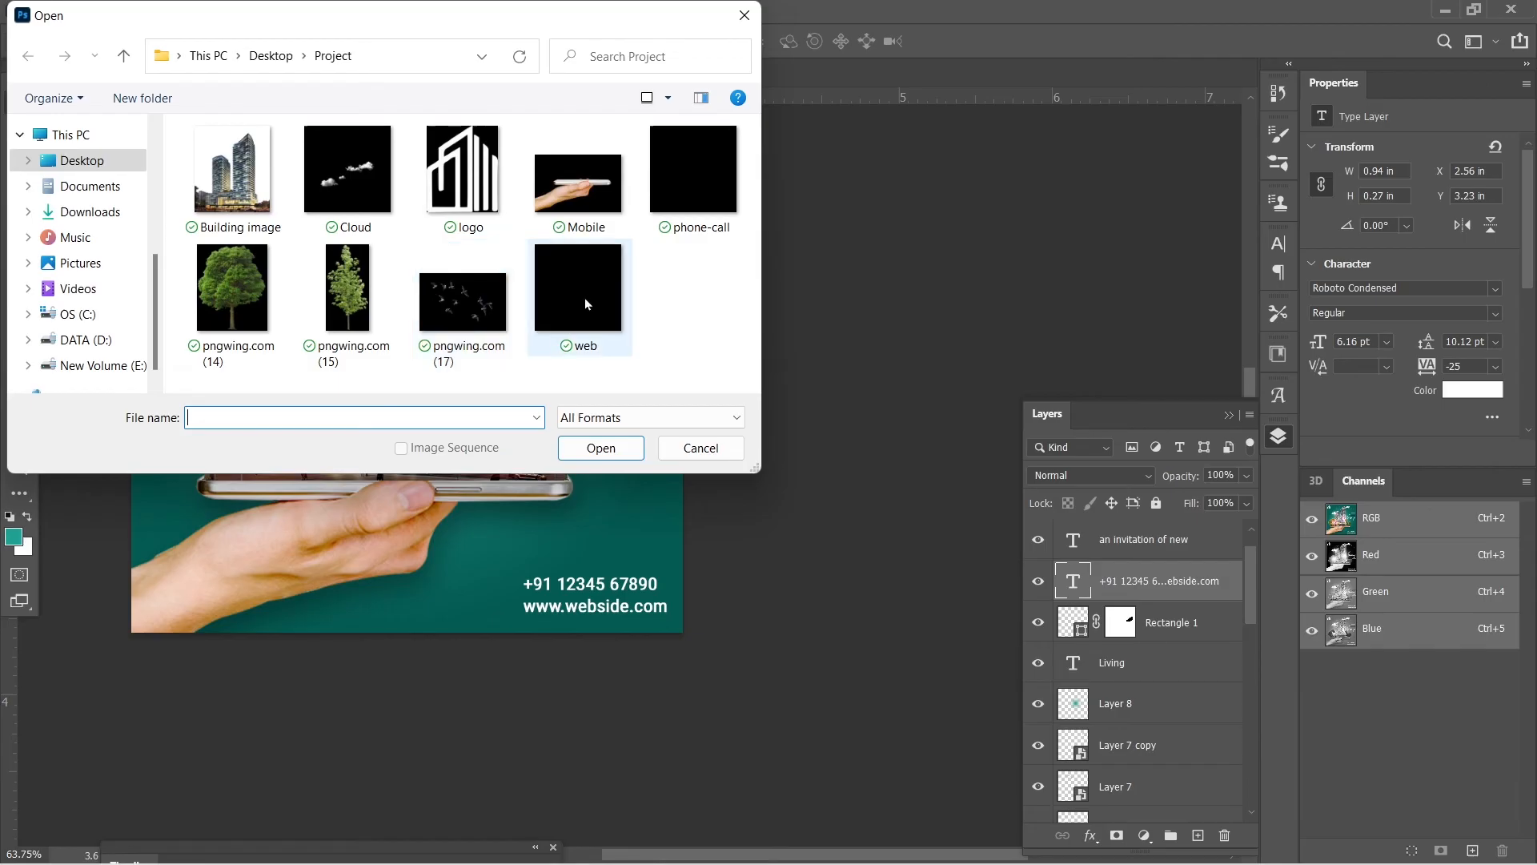
{"action": "left_click", "coordinate": [585, 303]}
{"action": "left_click", "coordinate": [693, 168], "text": "ctrl"}
{"action": "left_click", "coordinate": [601, 448]}
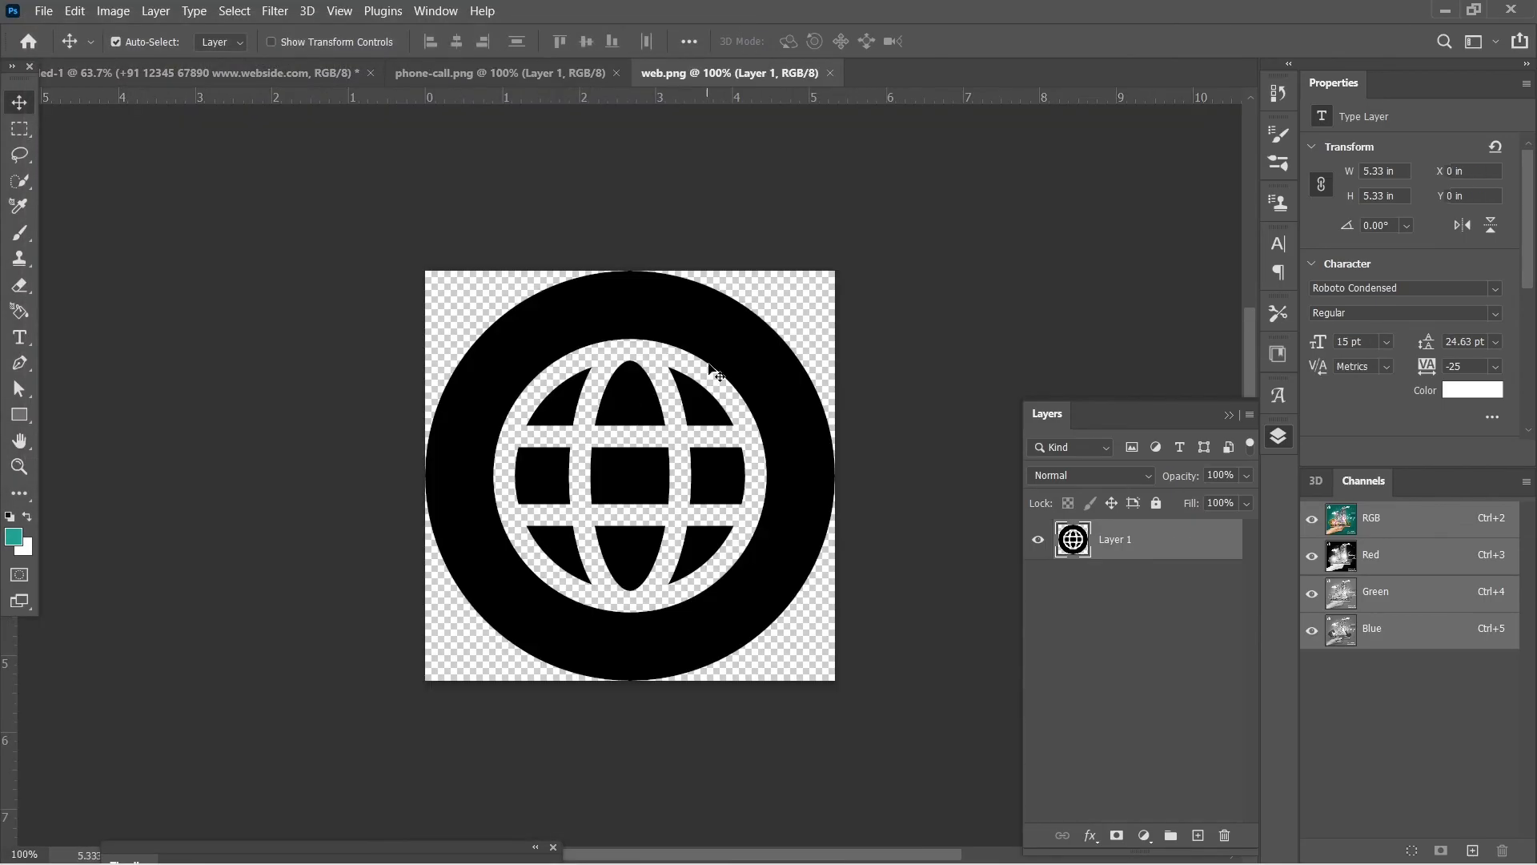
Step: Bring the web globe icon into the poster and convert its layer to a Smart Object
{"action": "left_click_drag", "start_coordinate": [713, 372], "coordinate": [406, 366]}
{"action": "right_click", "coordinate": [1177, 610]}
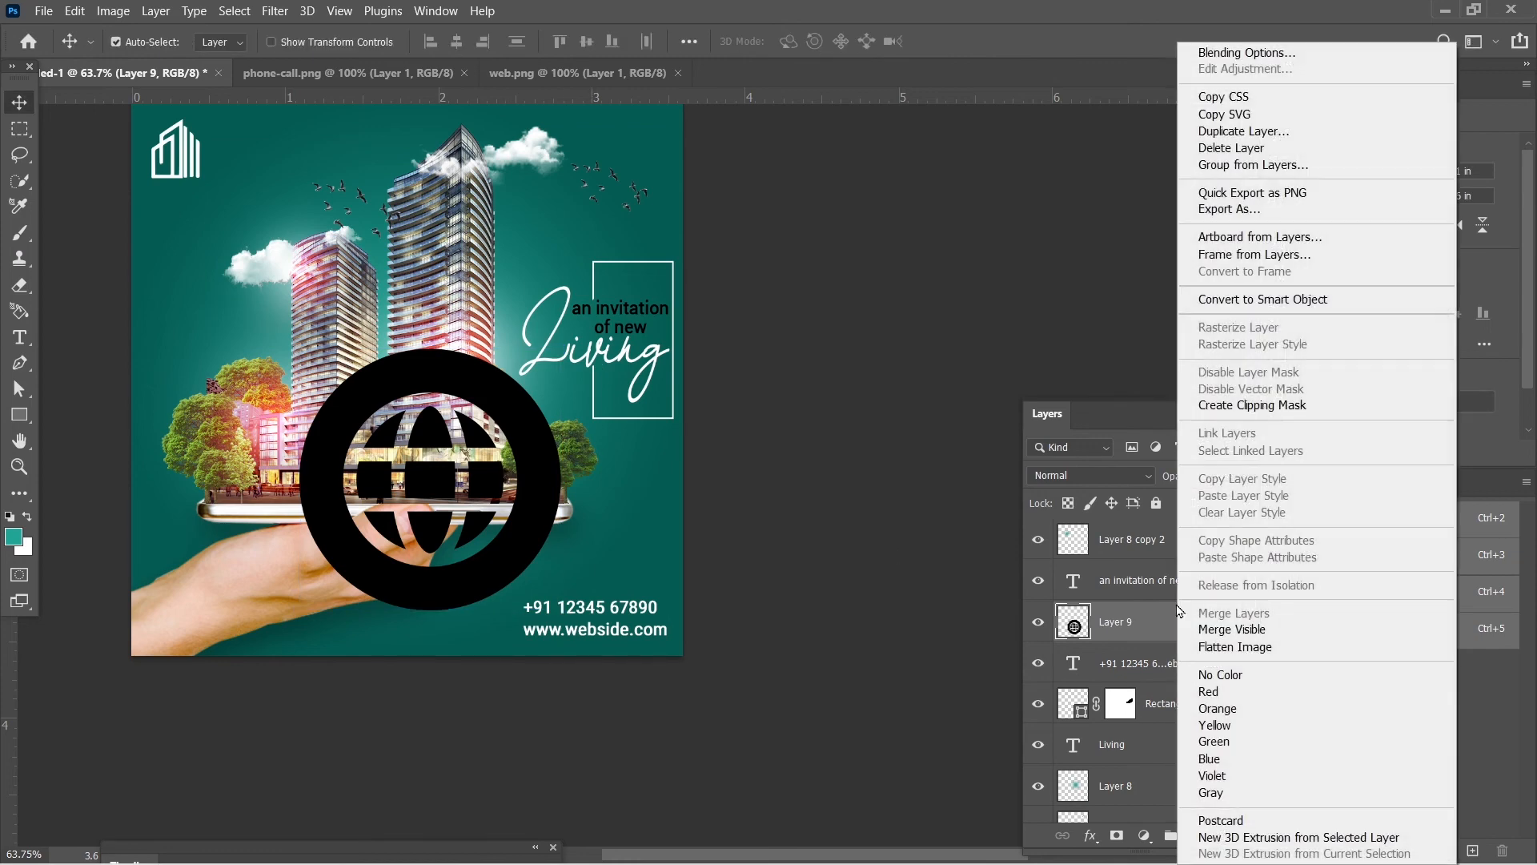
{"action": "left_click", "coordinate": [1263, 298]}
Step: Scale the globe icon to about 0.097 in and place it before the website line at X 2.41 in, Y 3.39 in
{"action": "key", "text": "ctrl+t"}
{"action": "left_click_drag", "start_coordinate": [561, 611], "coordinate": [639, 450]}
{"action": "scroll", "coordinate": [514, 608], "scroll_direction": "up", "scroll_amount": 5}
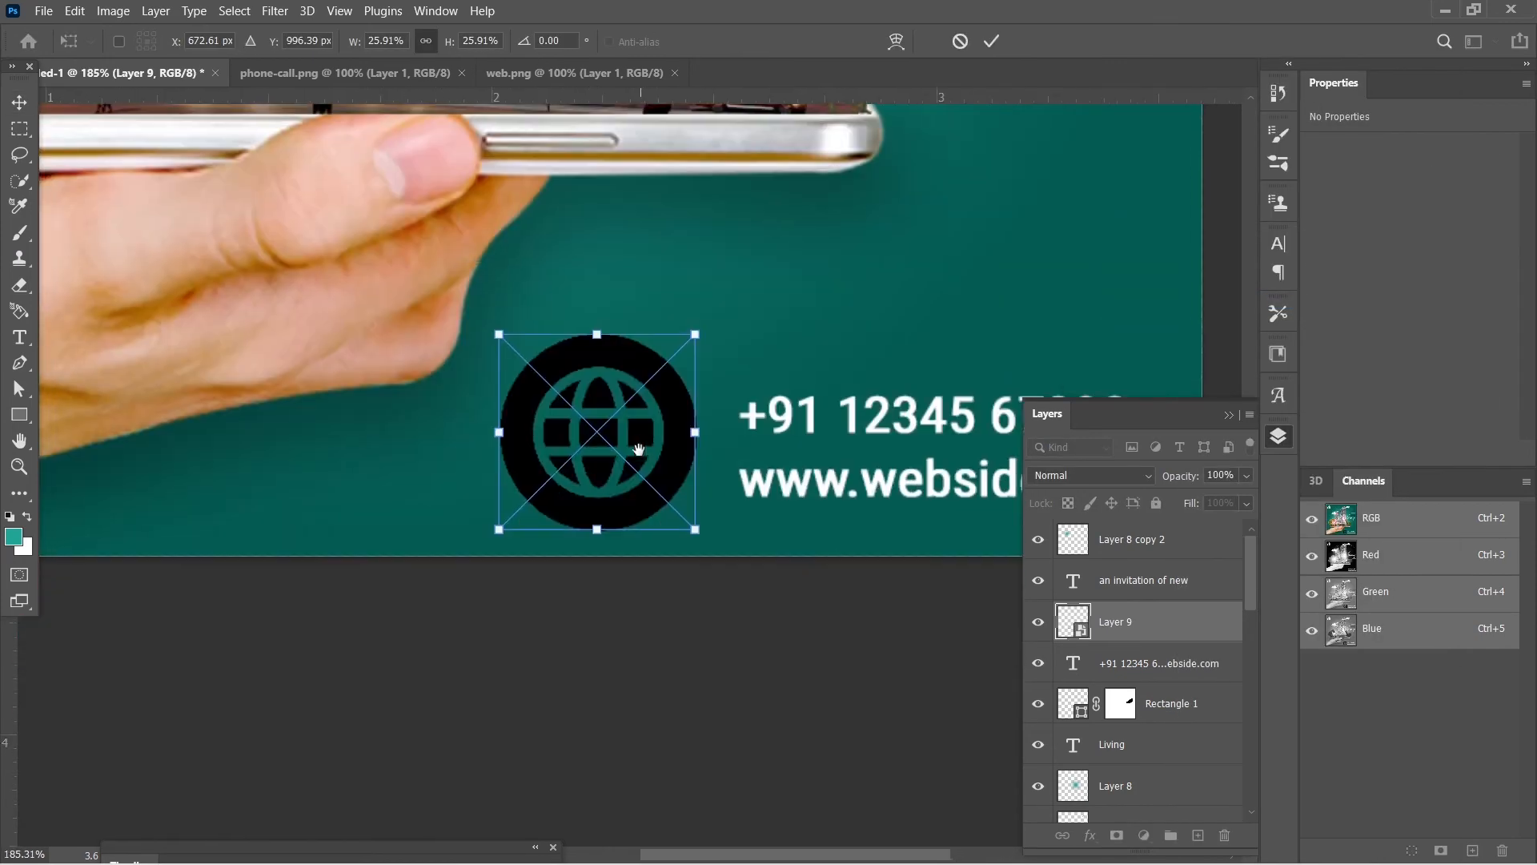
{"action": "left_click_drag", "start_coordinate": [697, 332], "coordinate": [697, 476]}
{"action": "key", "text": "Return"}
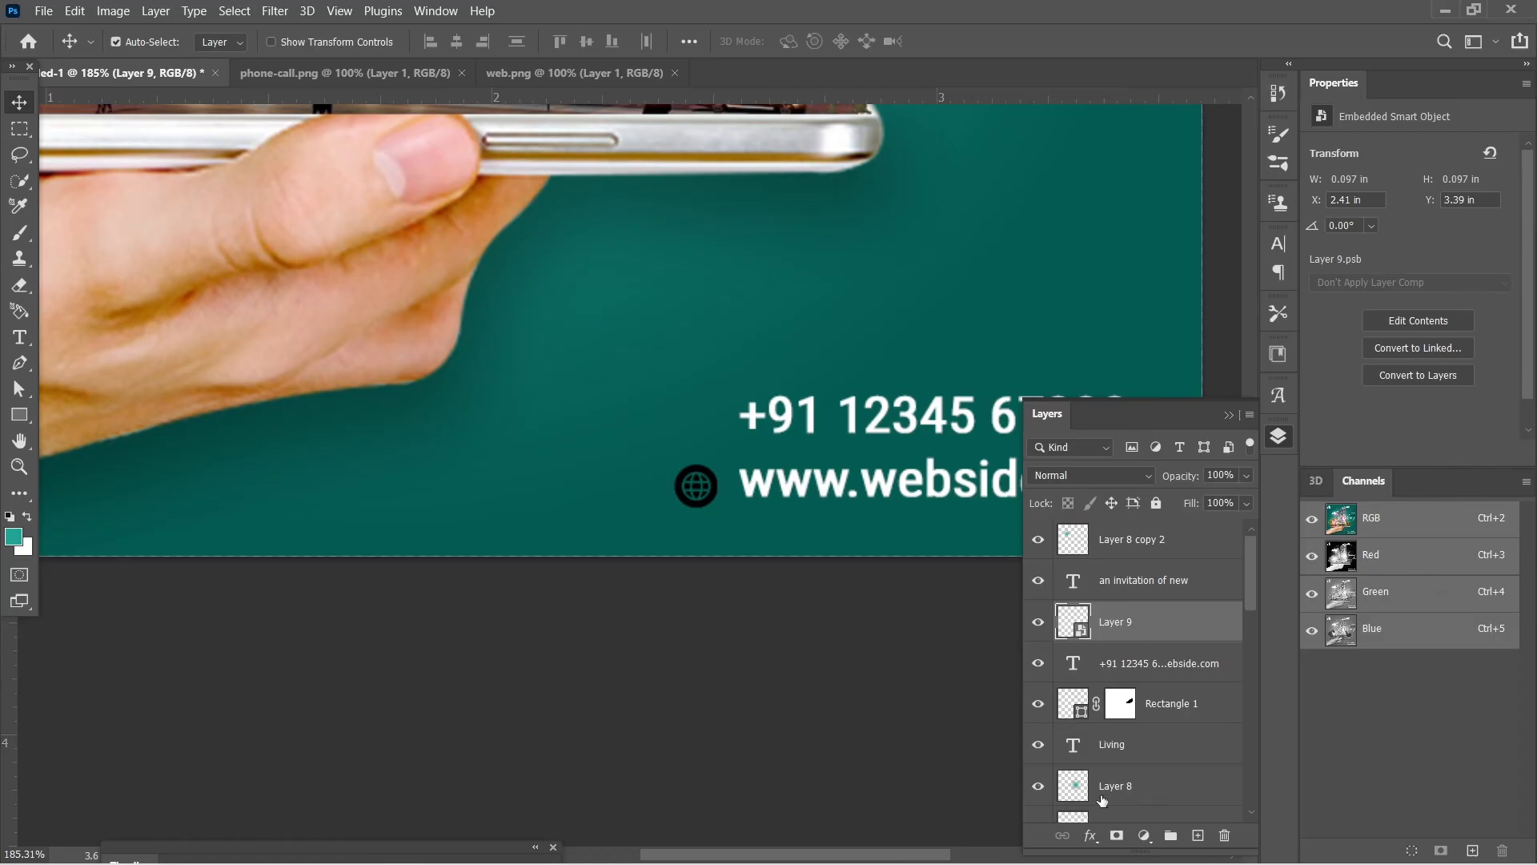
Step: Apply a white Color Overlay to the globe icon
{"action": "left_click", "coordinate": [1091, 836]}
{"action": "left_click", "coordinate": [1121, 752]}
{"action": "left_click", "coordinate": [1452, 279]}
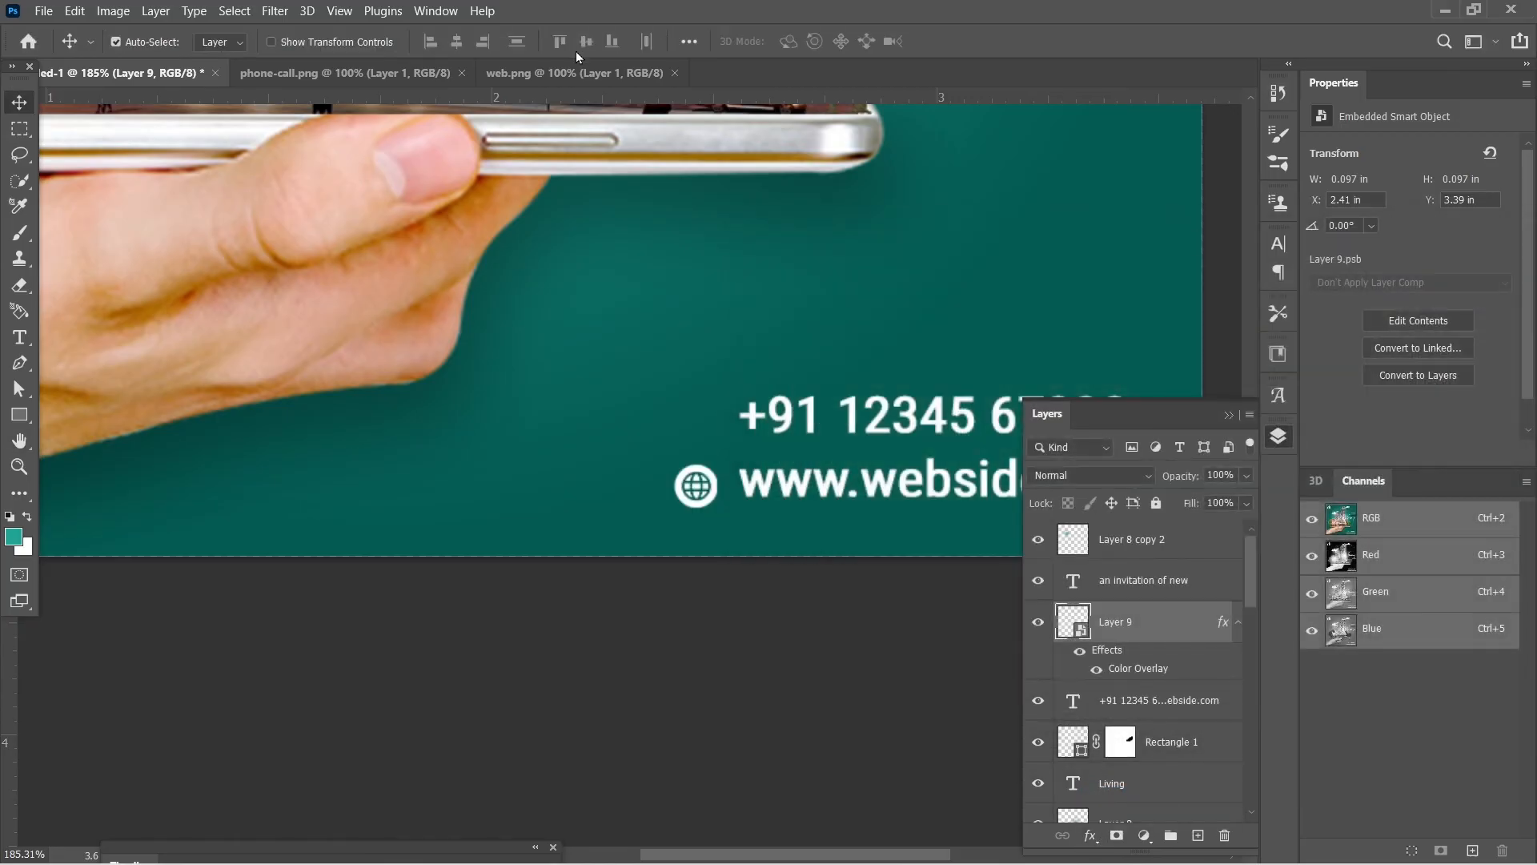
Step: Bring the phone-call icon into the poster and convert its layer to a Smart Object
{"action": "left_click", "coordinate": [575, 73]}
{"action": "left_click", "coordinate": [361, 74]}
{"action": "left_click_drag", "start_coordinate": [629, 332], "coordinate": [745, 413]}
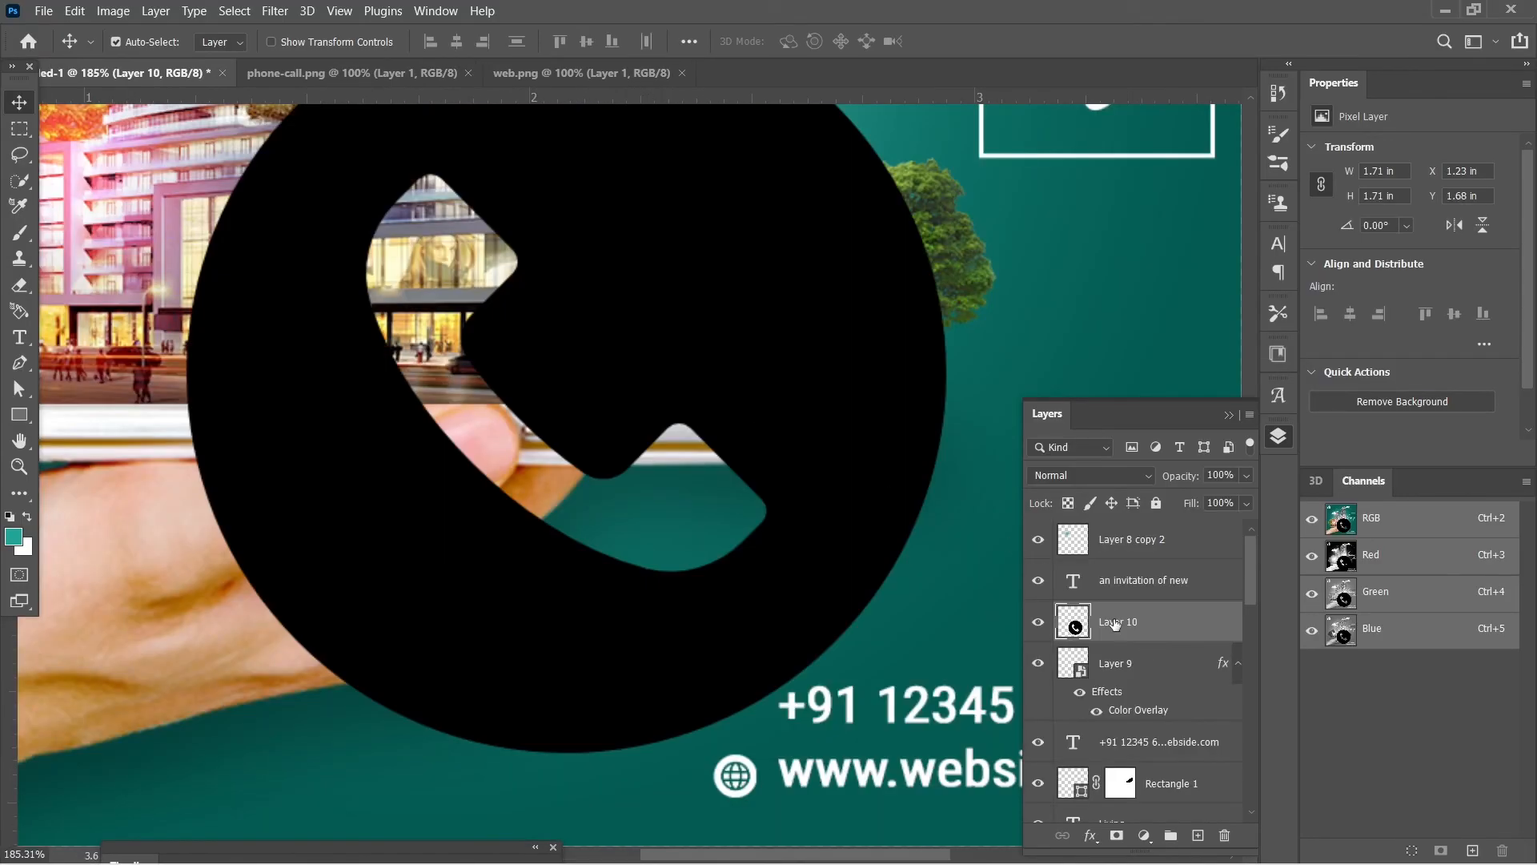
{"action": "right_click", "coordinate": [1170, 623]}
{"action": "left_click", "coordinate": [1251, 299]}
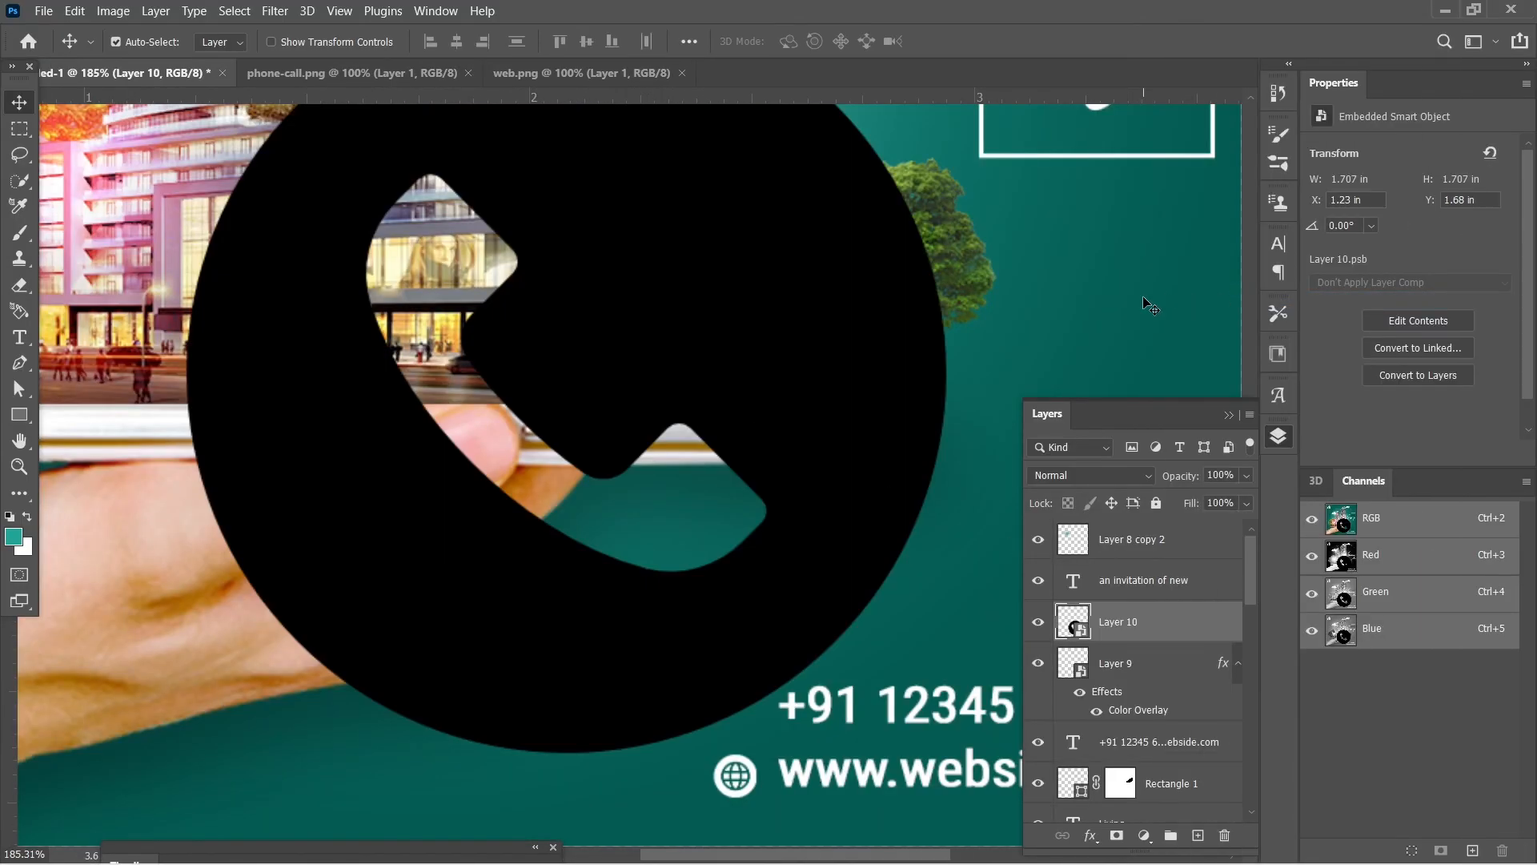
Step: Scale the phone-call icon to about 0.093 in and align it above the globe icon at X 2.41 in, Y 3.24 in
{"action": "key", "text": "ctrl+t"}
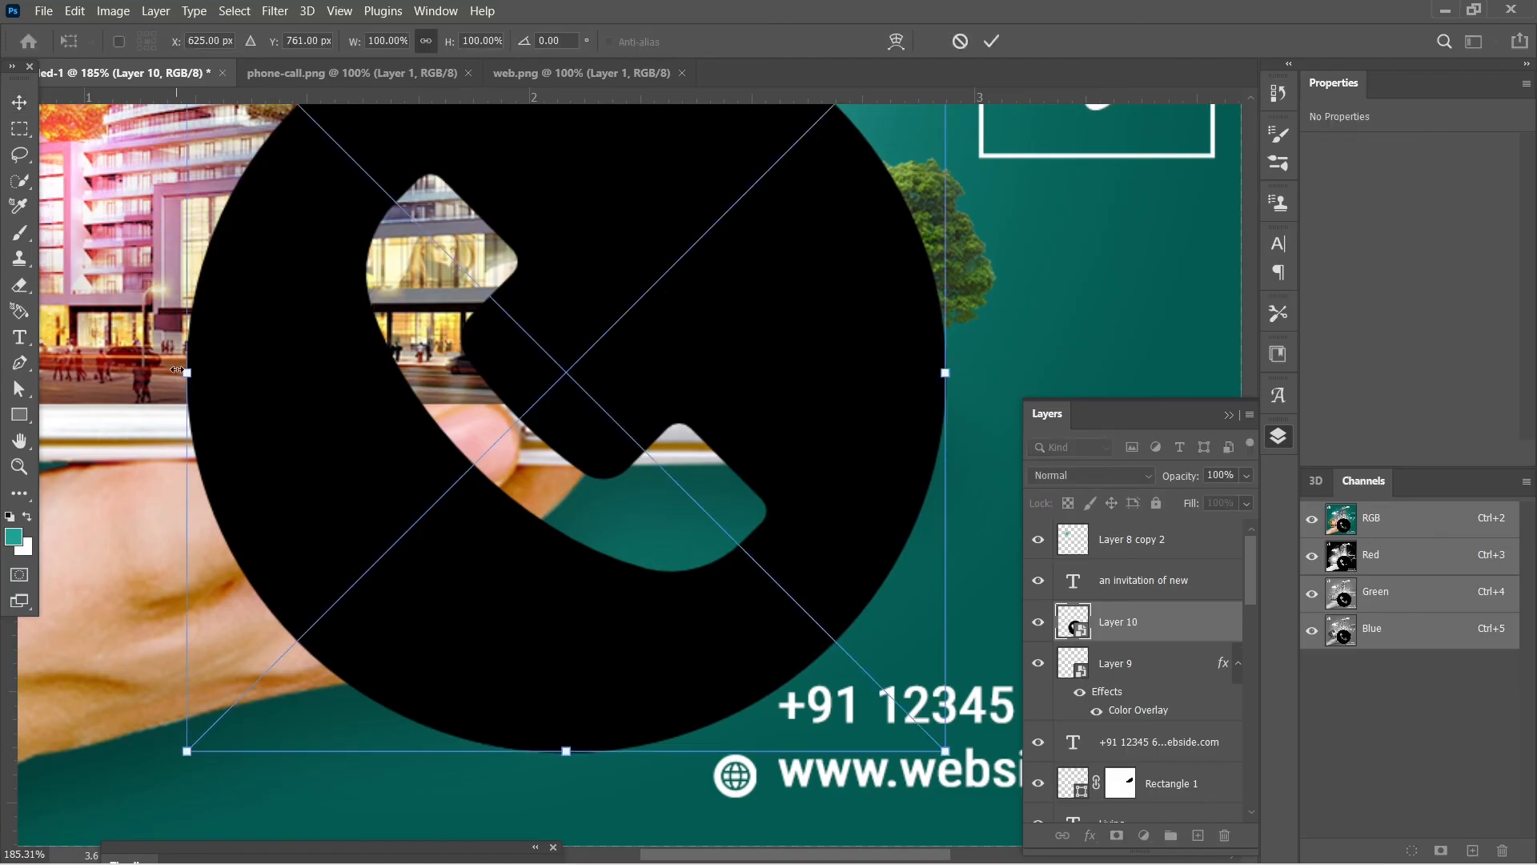
{"action": "left_click_drag", "start_coordinate": [181, 751], "coordinate": [625, 346]}
{"action": "scroll", "coordinate": [724, 709], "scroll_direction": "up", "scroll_amount": 5}
{"action": "key", "text": "Return"}
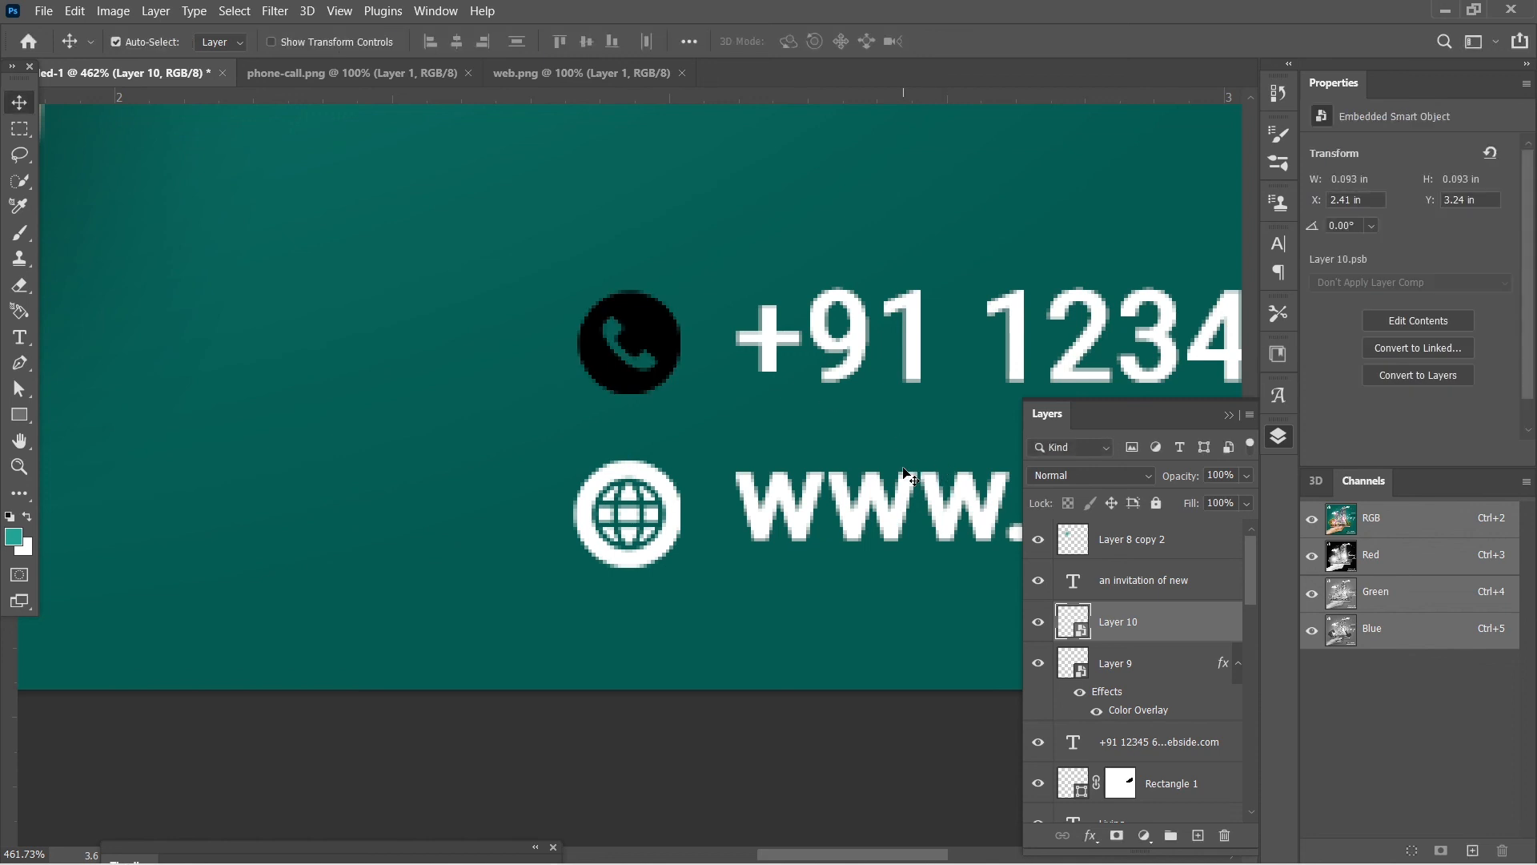
{"action": "key", "text": "Left"}
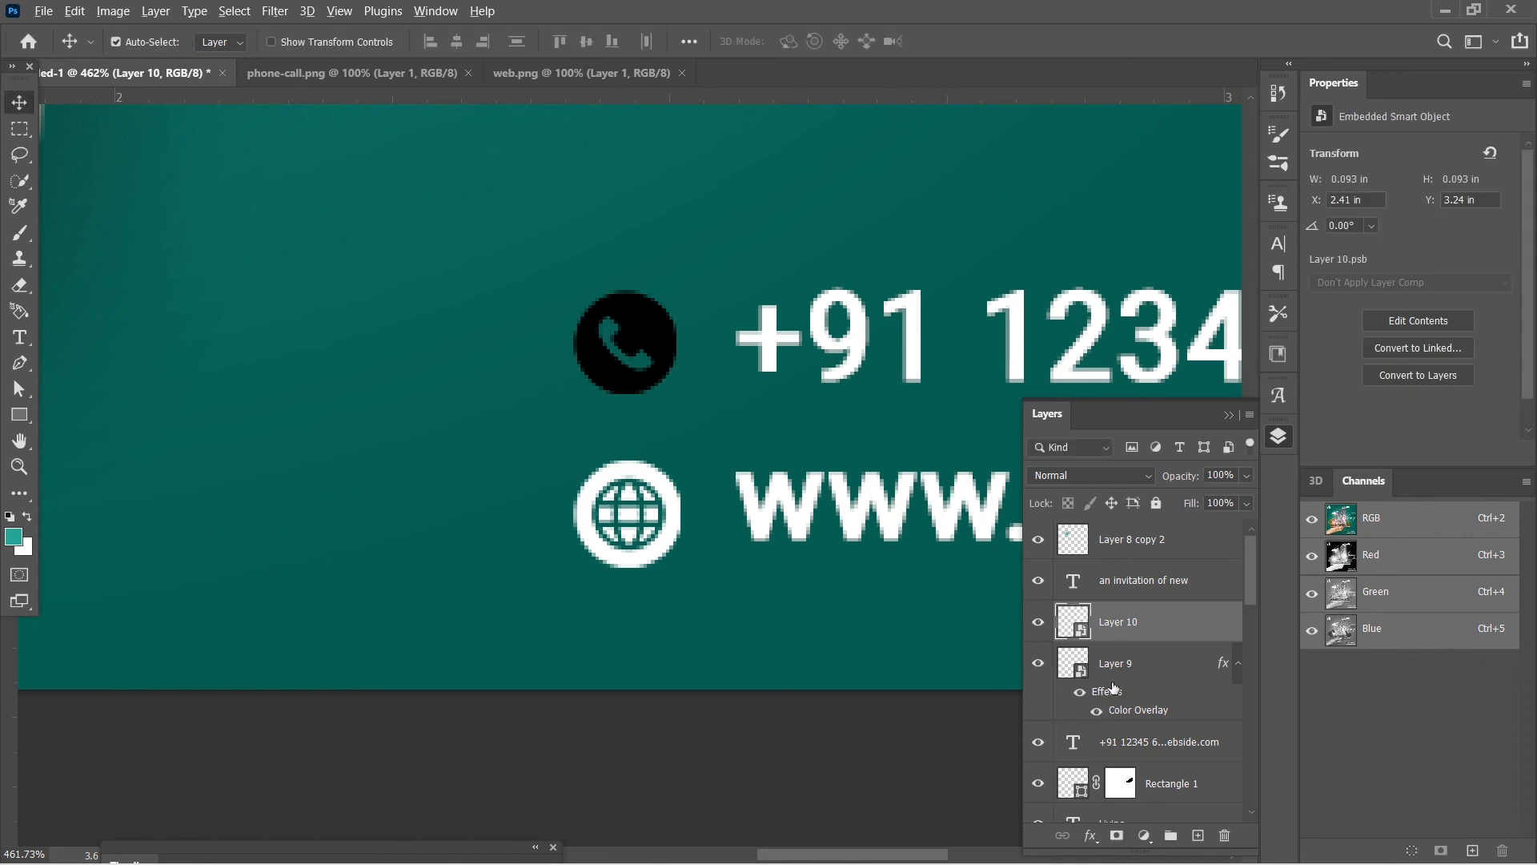
Step: Duplicate the globe icon layer, copy its white Color Overlay to the phone-call icon, and collapse the layer list
{"action": "left_click", "coordinate": [1113, 687]}
{"action": "key", "text": "ctrl+j"}
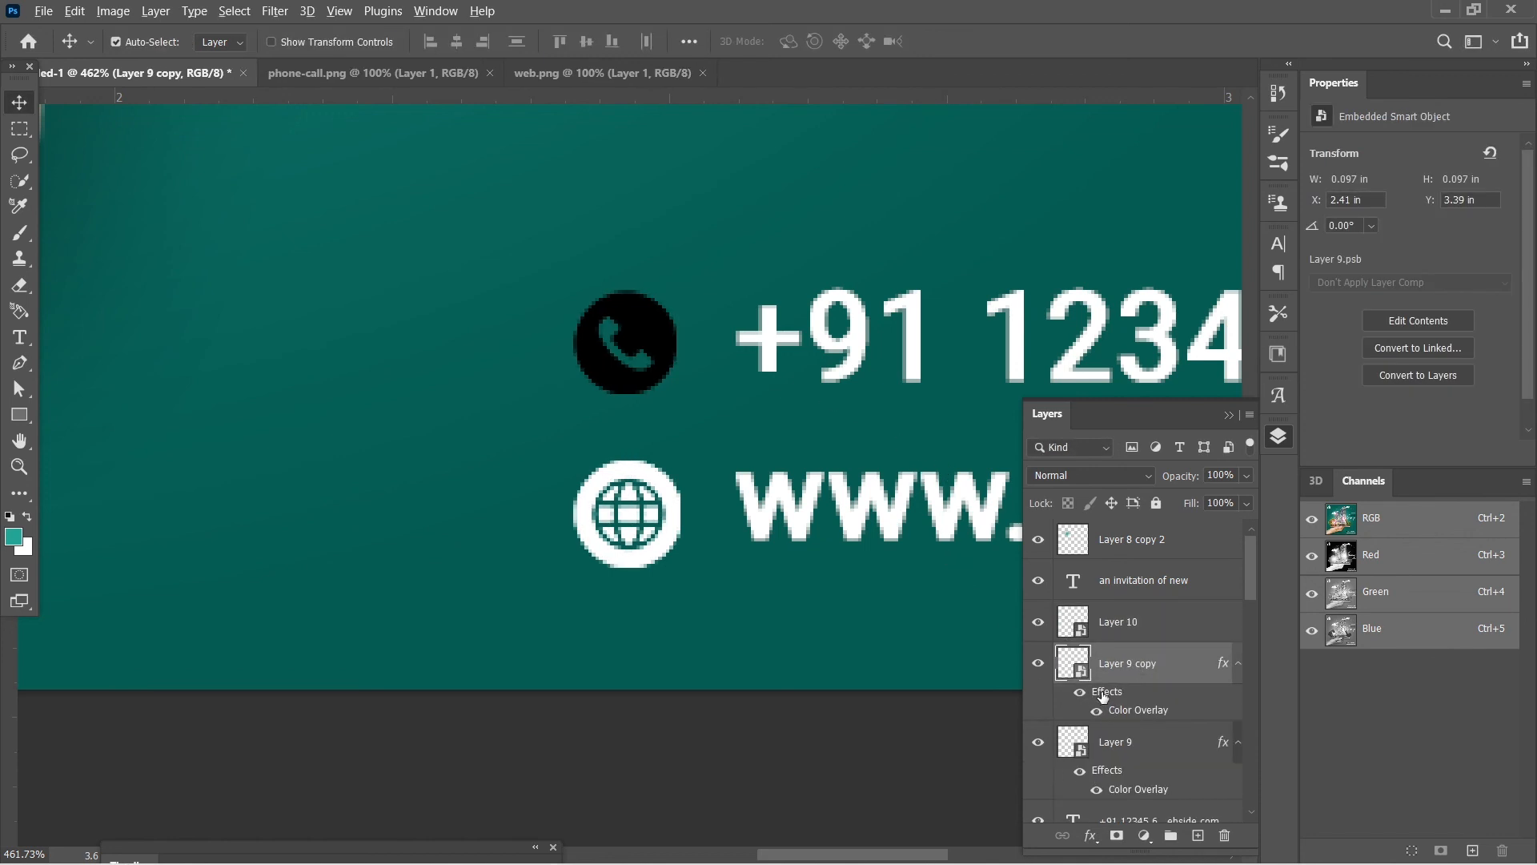
{"action": "left_click_drag", "start_coordinate": [1104, 695], "coordinate": [1117, 622]}
{"action": "scroll", "coordinate": [519, 483], "scroll_direction": "down", "scroll_amount": 10}
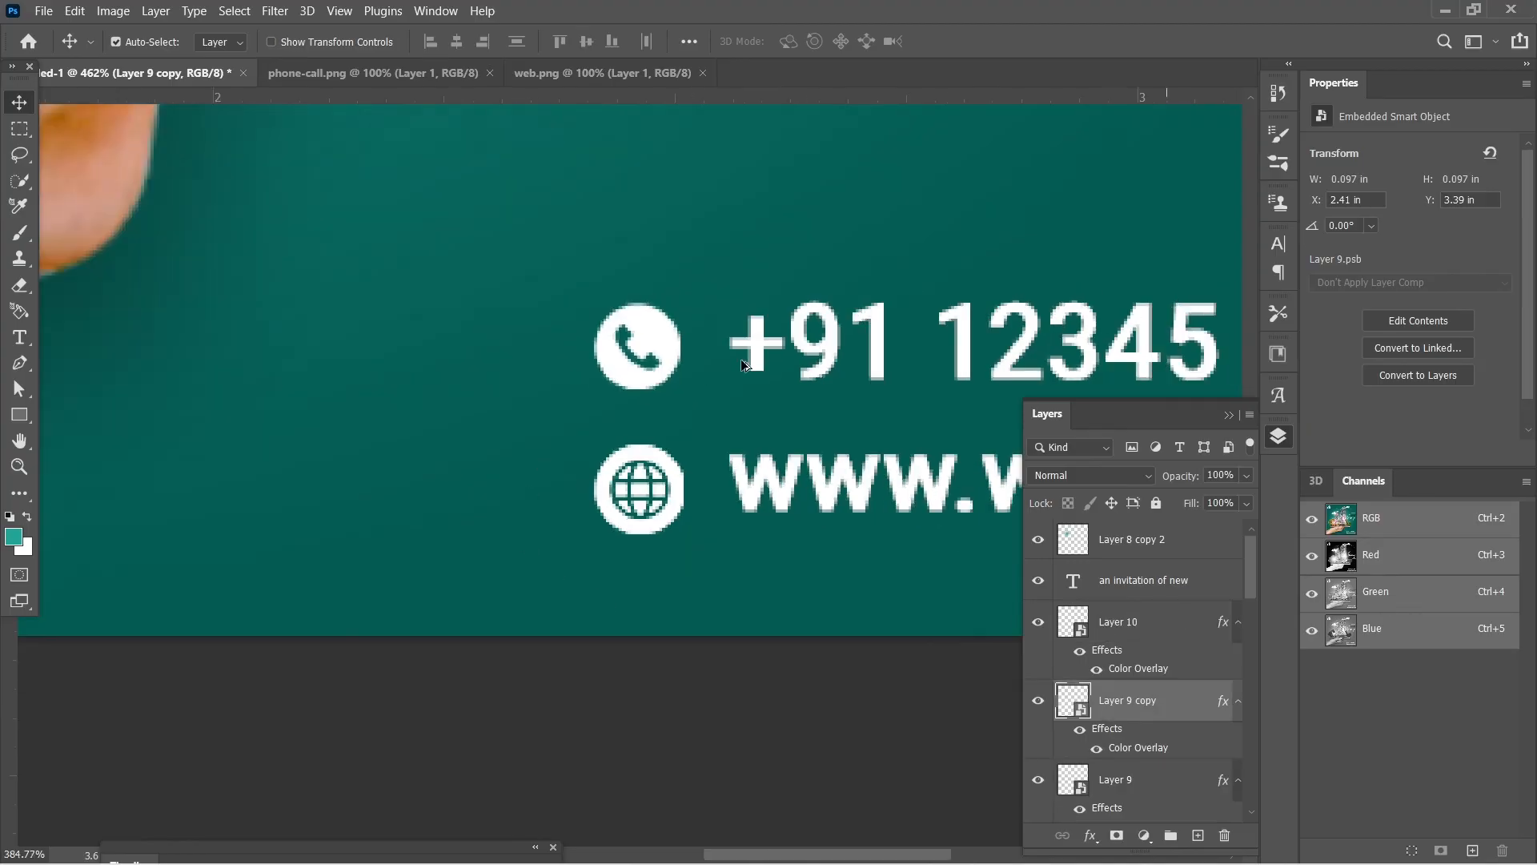
{"action": "key", "text": "ctrl+0"}
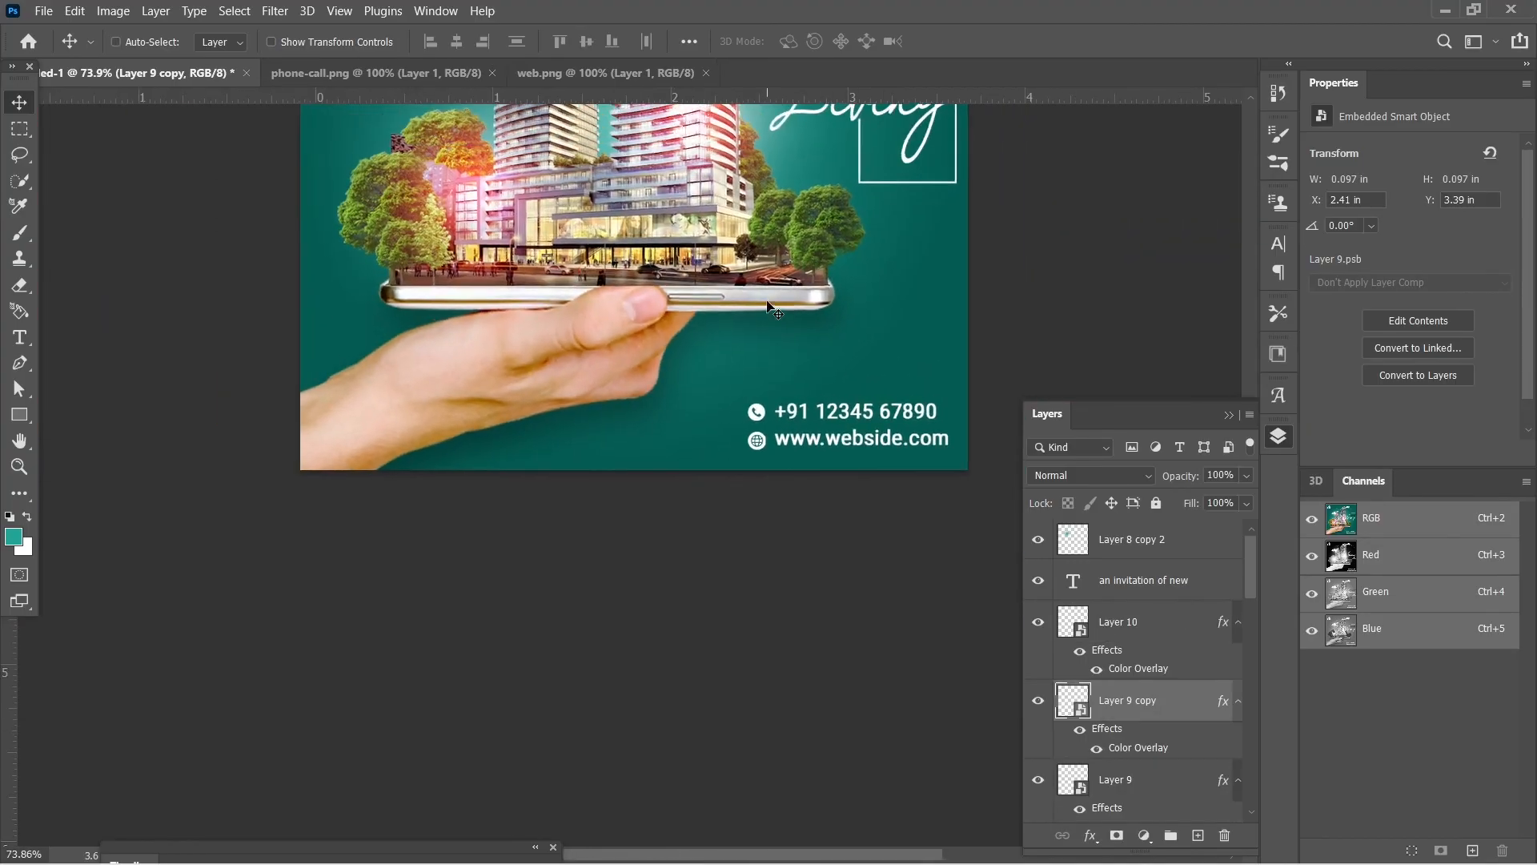
{"action": "left_click", "coordinate": [1247, 403]}
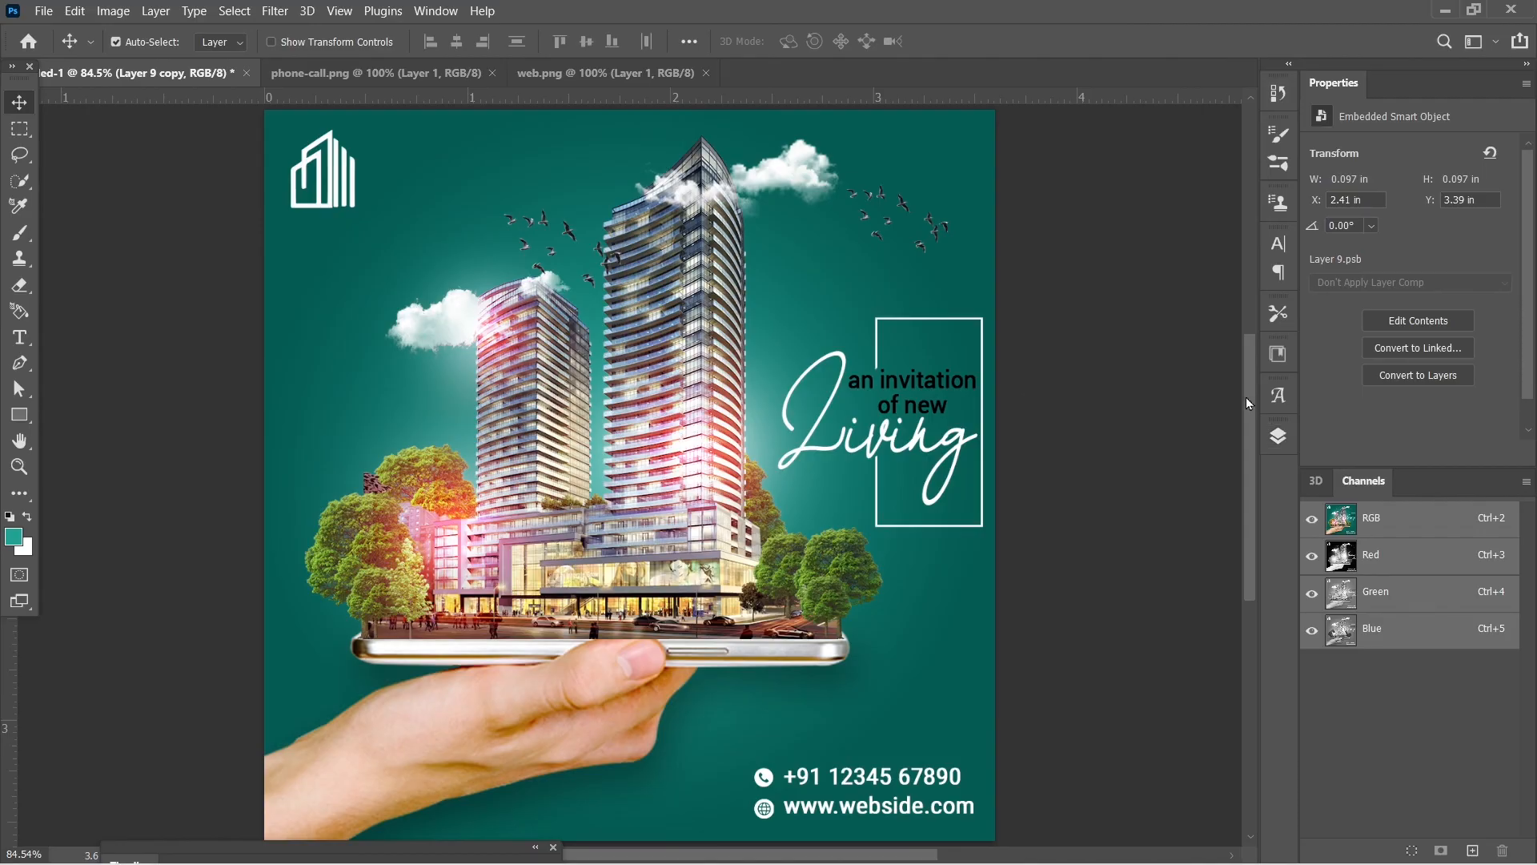